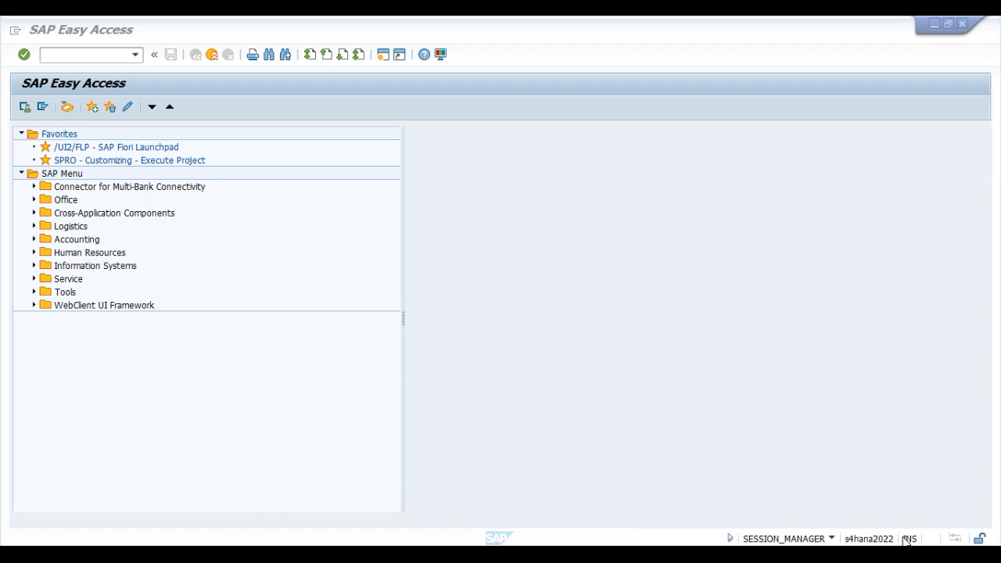
Step: Run transaction FINSC_LEDGER to open the ledger settings and close the consistency check messages
{"action": "left_click", "coordinate": [78, 53]}
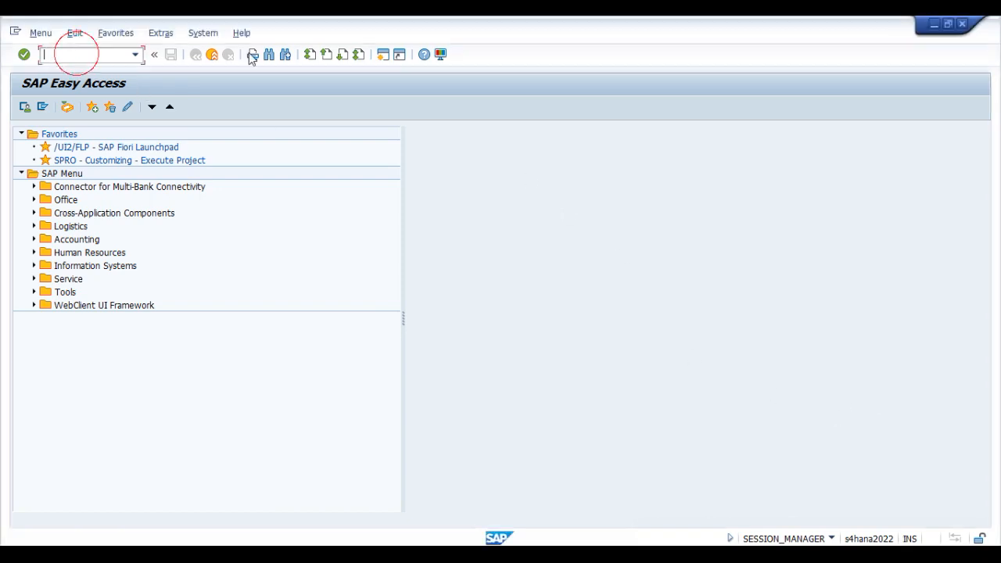
{"action": "type", "text": "fsledger"}
{"action": "key", "text": "Return"}
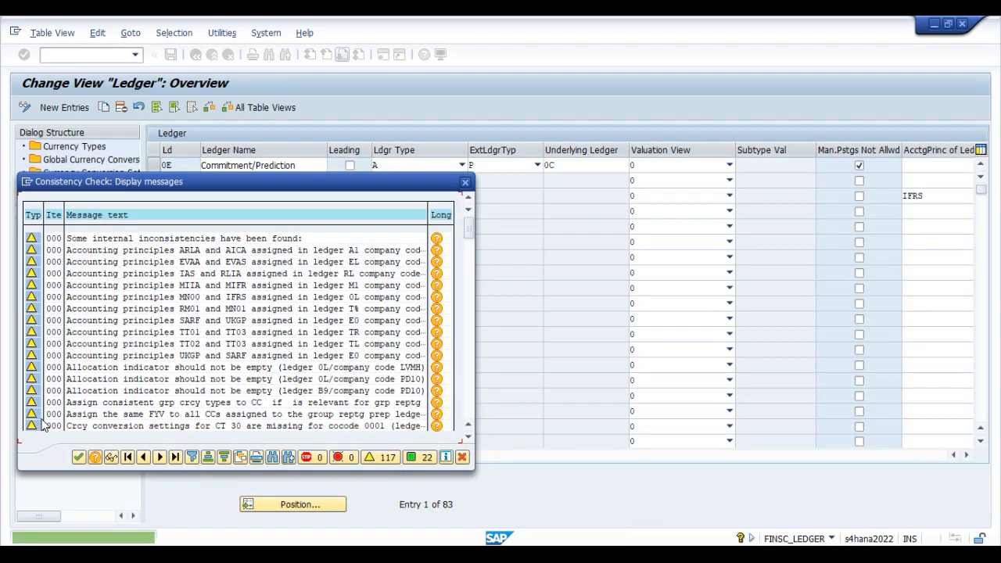
{"action": "left_click", "coordinate": [79, 456]}
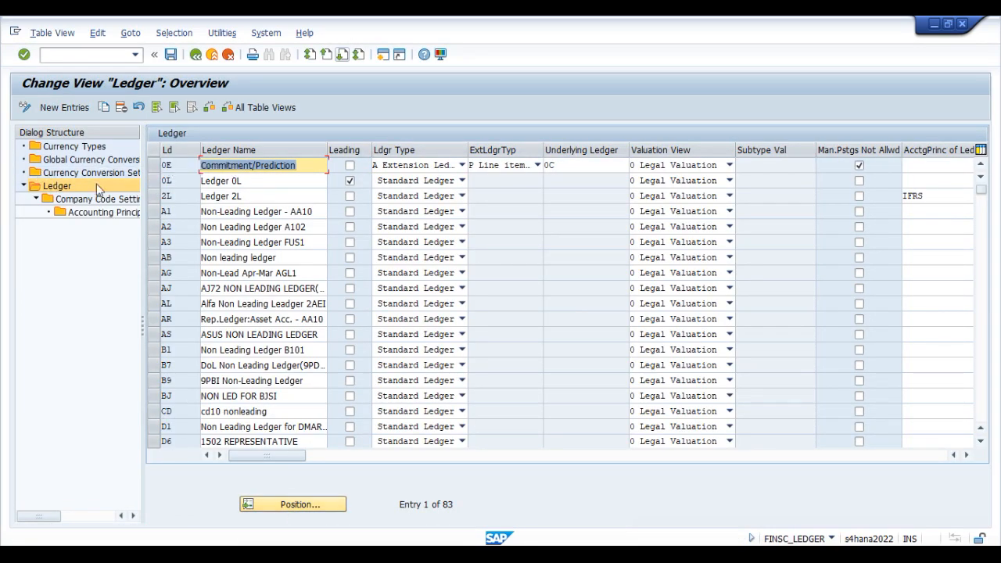
Step: Widen the dialog structure, open Currency Conversion Settings for Company Codes, and dismiss the consistency check messages
{"action": "left_click_drag", "start_coordinate": [142, 332], "coordinate": [268, 334]}
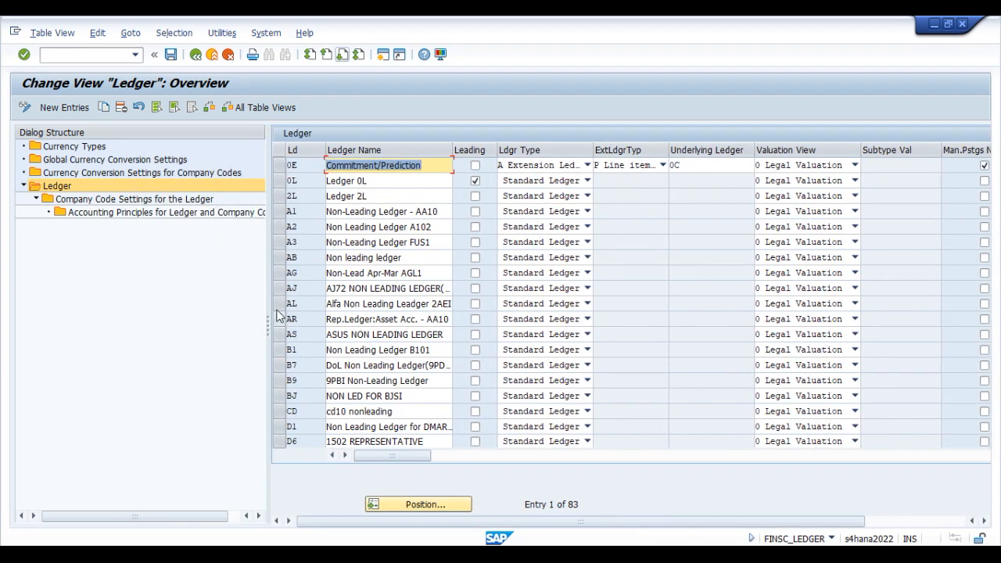
{"action": "left_click", "coordinate": [129, 175]}
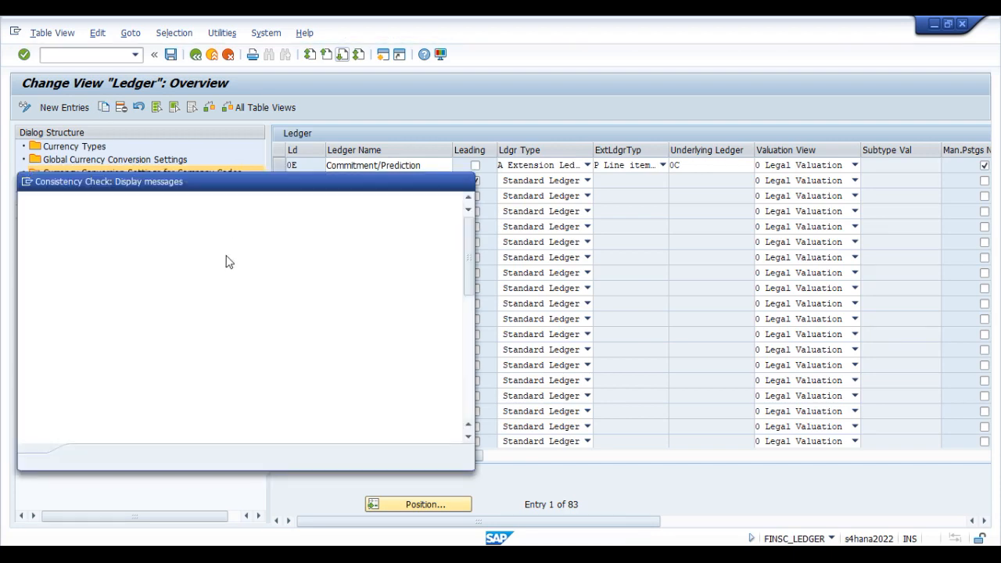
{"action": "left_click", "coordinate": [88, 457]}
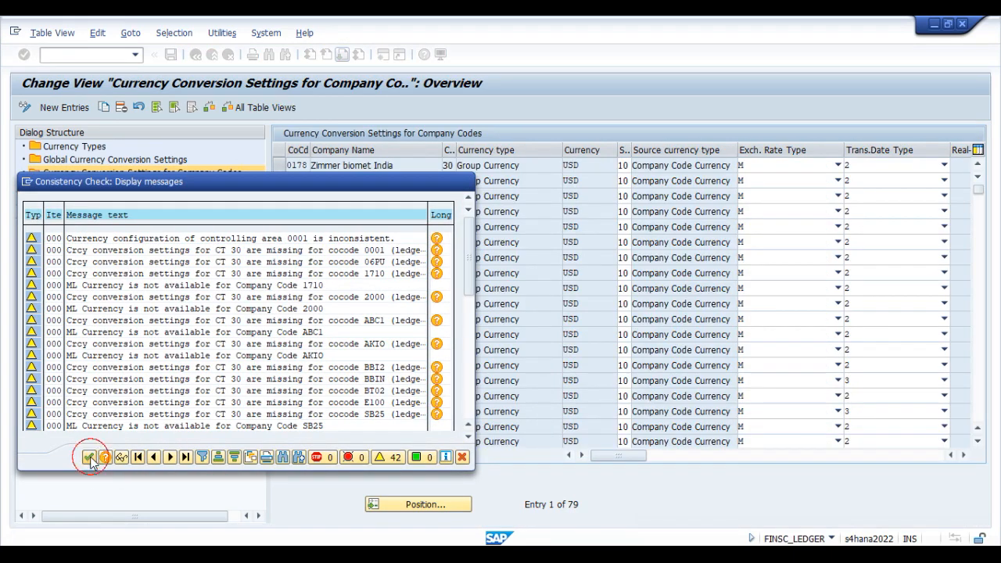
Step: Position the currency conversion settings list at company code V001
{"action": "left_click", "coordinate": [420, 506]}
{"action": "type", "text": "TESL"}
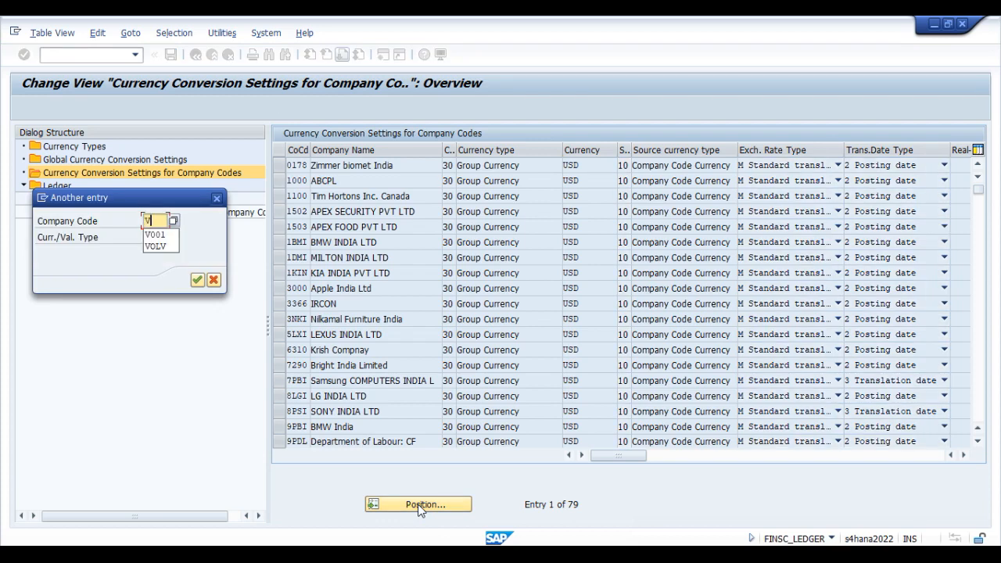
{"action": "key", "text": "Return"}
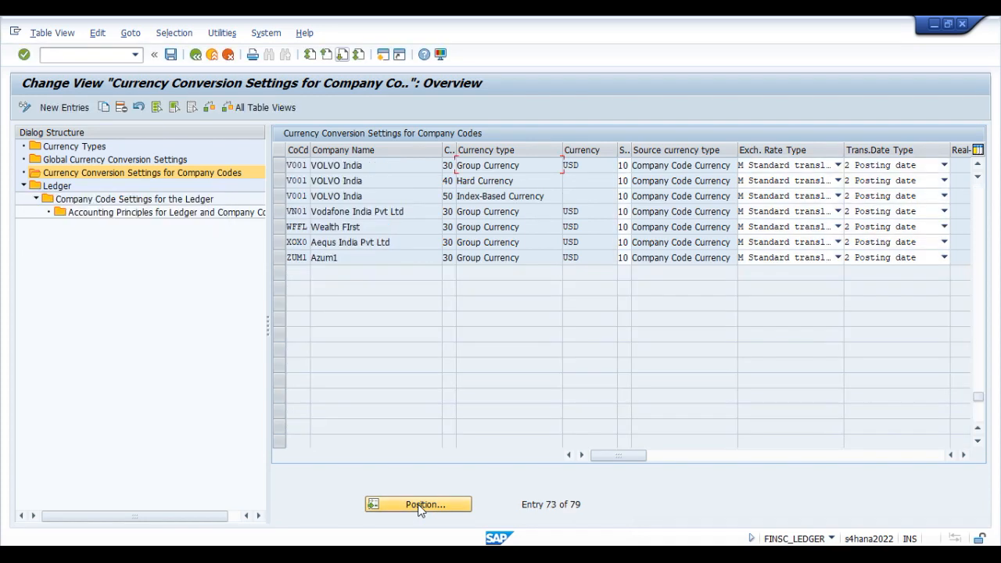
Step: Examine the currency types and assigned currencies in the VOLVO India (V001) entries for group, hard and index-based currency
{"action": "left_click", "coordinate": [415, 180]}
{"action": "left_click", "coordinate": [279, 165]}
{"action": "left_click", "coordinate": [593, 167]}
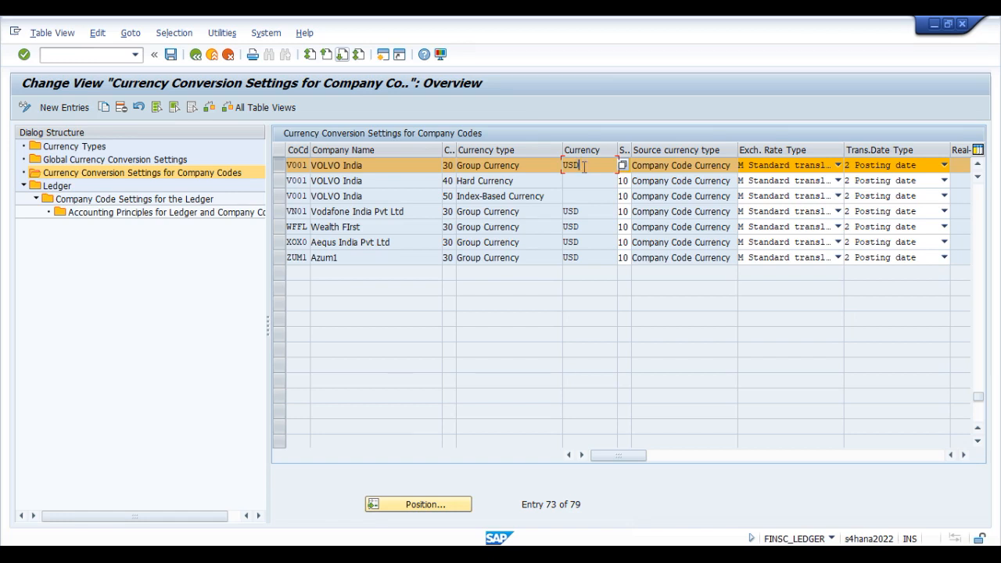
{"action": "left_click", "coordinate": [917, 537]}
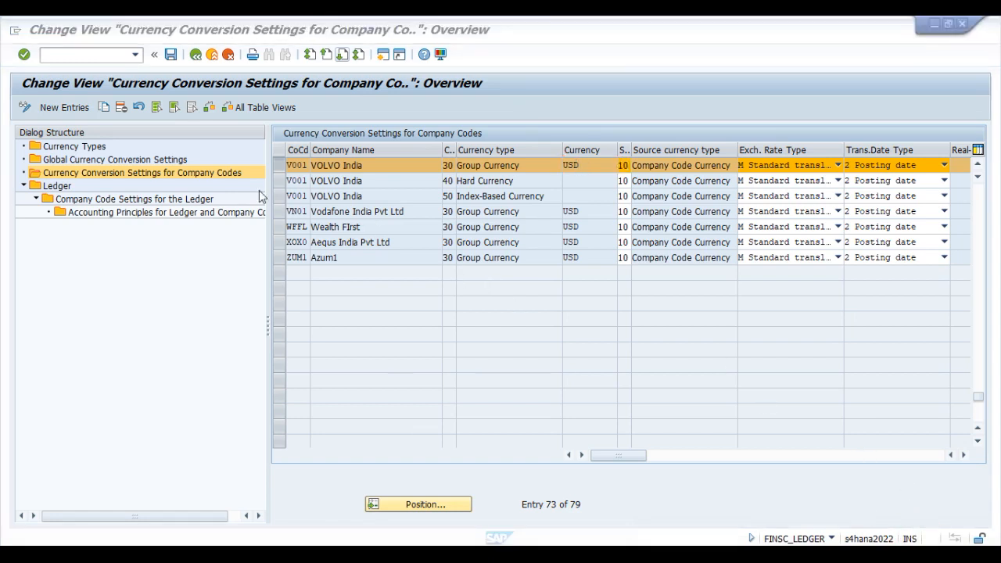
{"action": "left_click", "coordinate": [294, 166]}
{"action": "left_click", "coordinate": [501, 184]}
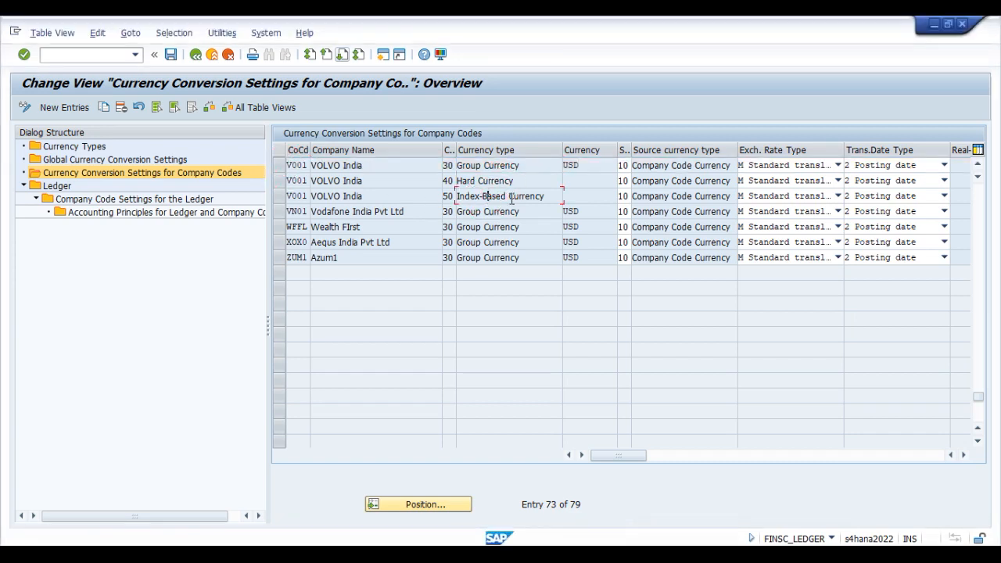
{"action": "left_click", "coordinate": [581, 182]}
{"action": "left_click", "coordinate": [591, 198]}
{"action": "left_click", "coordinate": [526, 179]}
{"action": "left_click", "coordinate": [549, 198]}
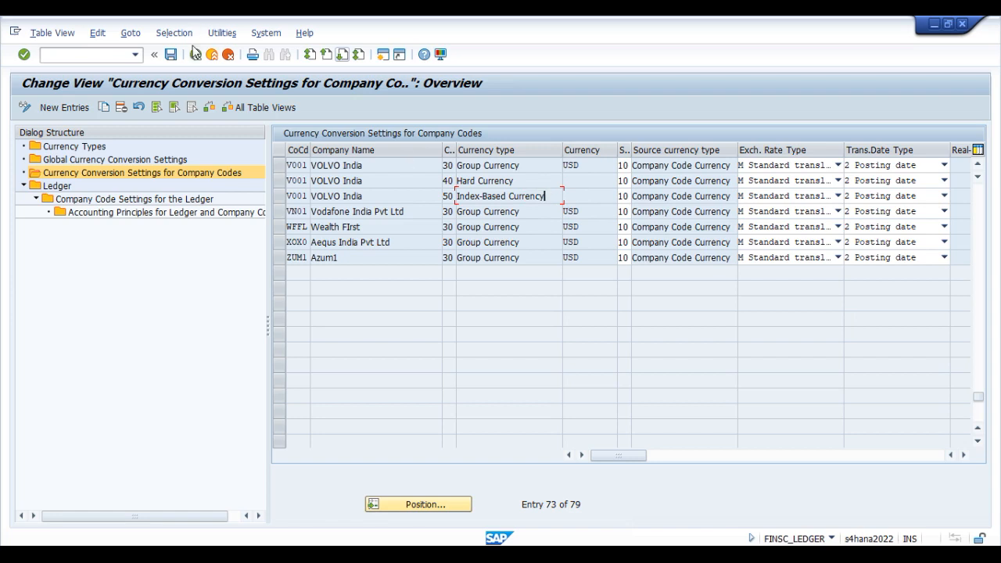
Step: Start SPRO in a new GUI window and display the SAP Reference IMG
{"action": "left_click", "coordinate": [383, 55]}
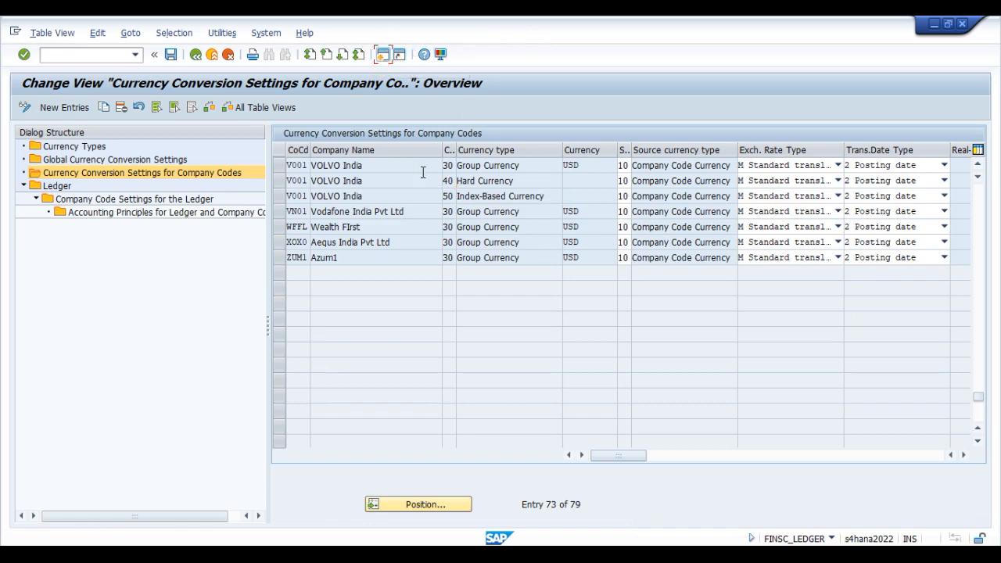
{"action": "type", "text": "spro"}
{"action": "key", "text": "Return"}
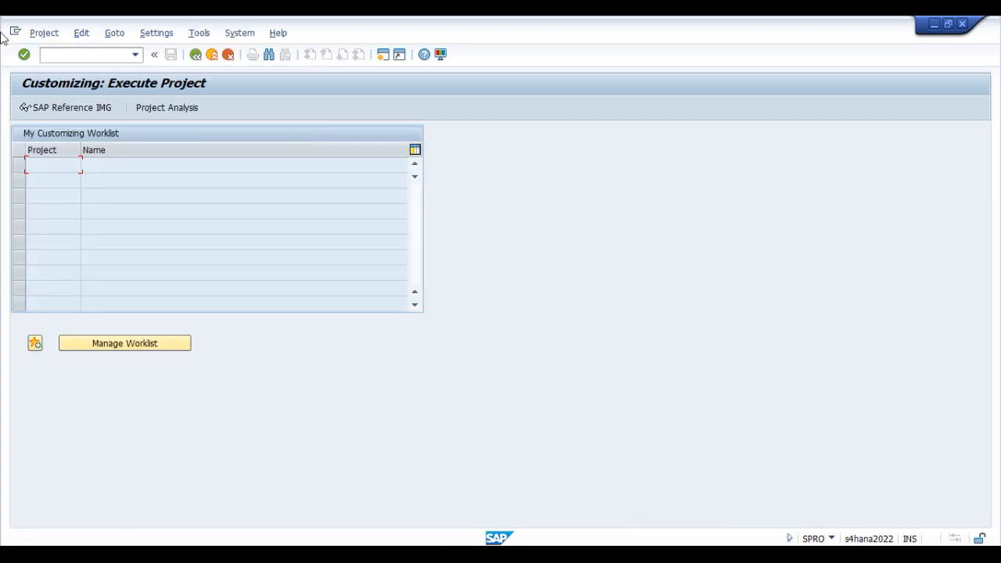
{"action": "left_click", "coordinate": [72, 109]}
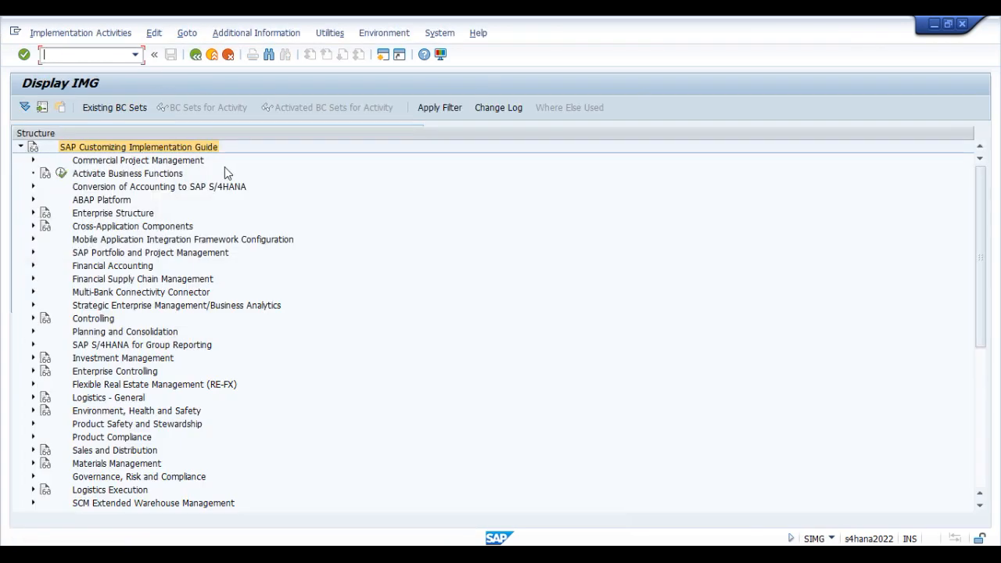
Step: Expand ABAP Platform and its General settings node in the implementation guide
{"action": "left_click", "coordinate": [119, 213]}
{"action": "left_click", "coordinate": [92, 200]}
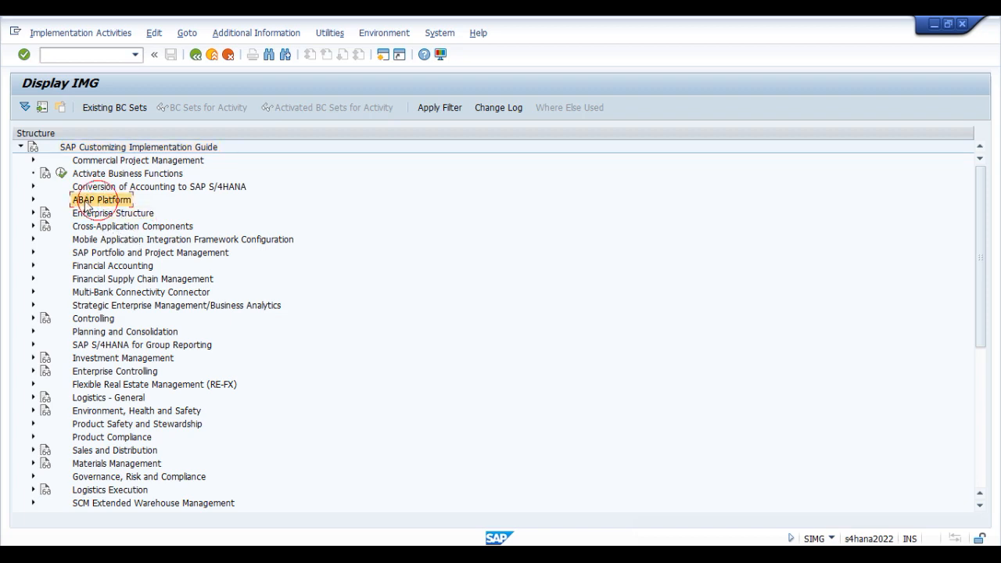
{"action": "left_click", "coordinate": [33, 199]}
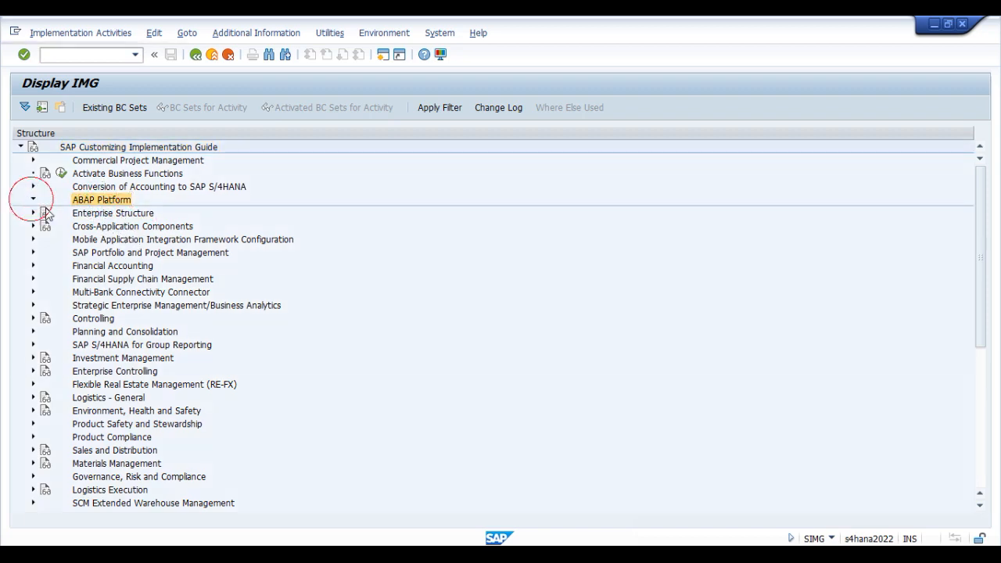
{"action": "left_click", "coordinate": [111, 226]}
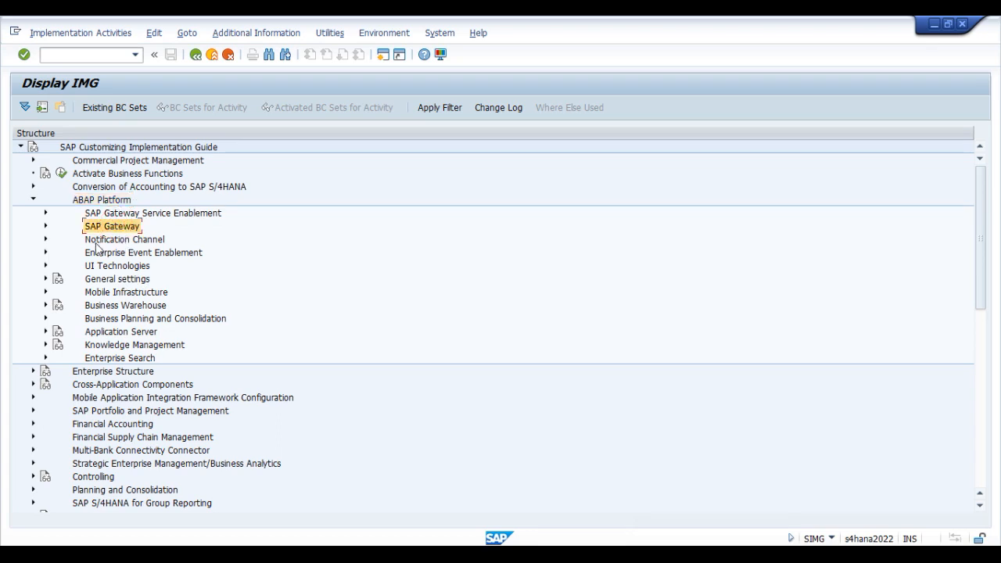
{"action": "left_click", "coordinate": [139, 279]}
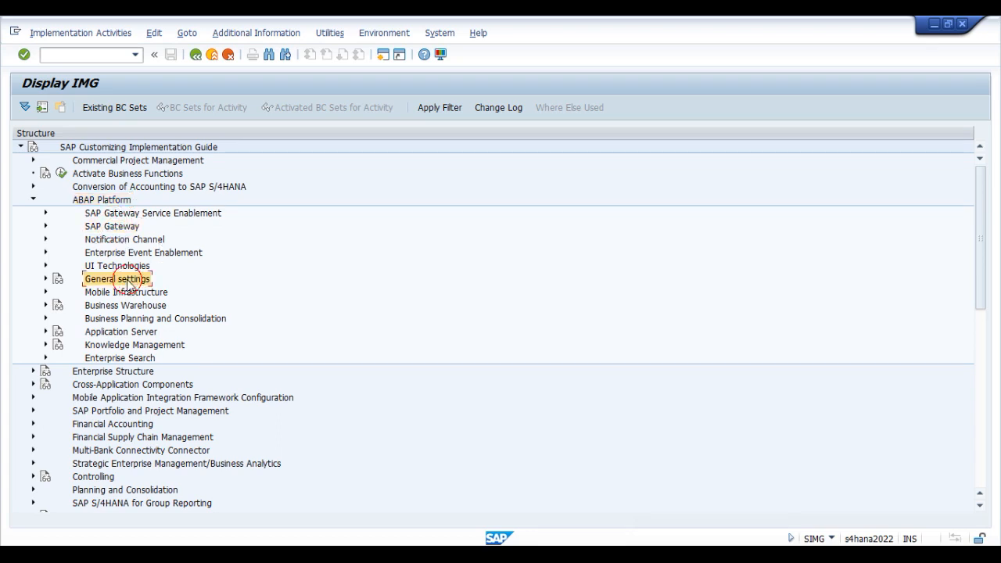
{"action": "left_click", "coordinate": [45, 279]}
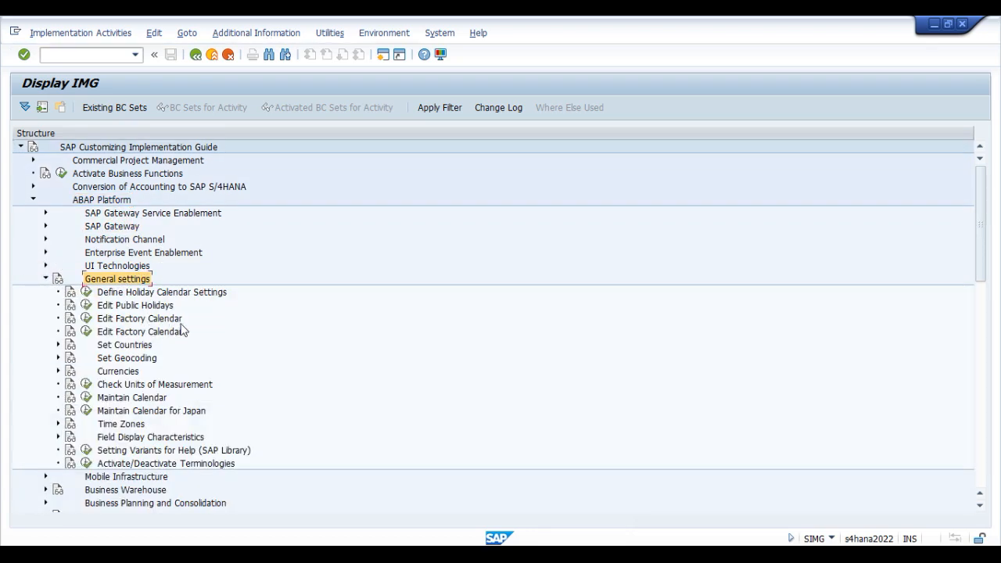
Step: Expand Set Countries under General settings and execute the Define Countries/Regions activity
{"action": "left_click", "coordinate": [126, 359]}
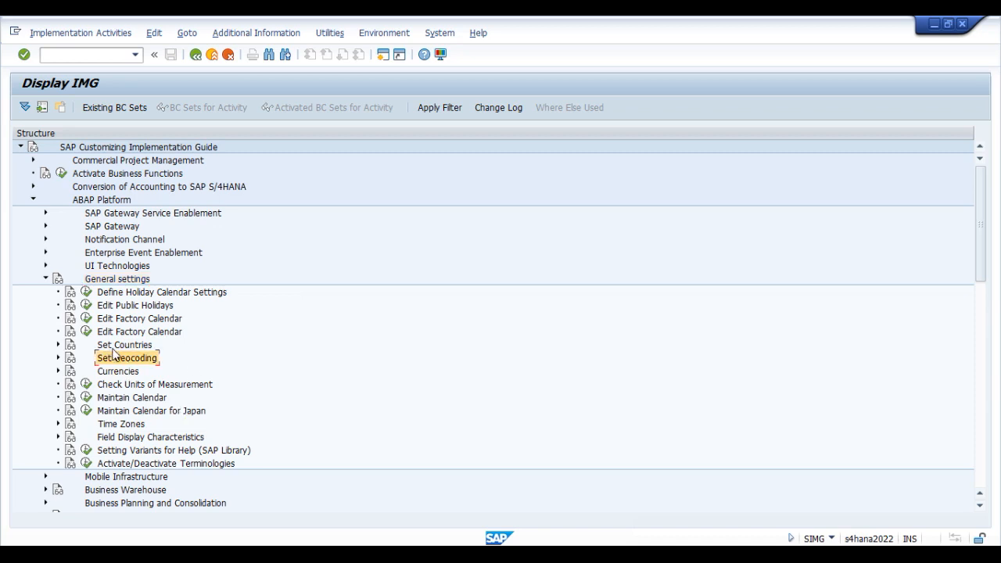
{"action": "left_click", "coordinate": [114, 345]}
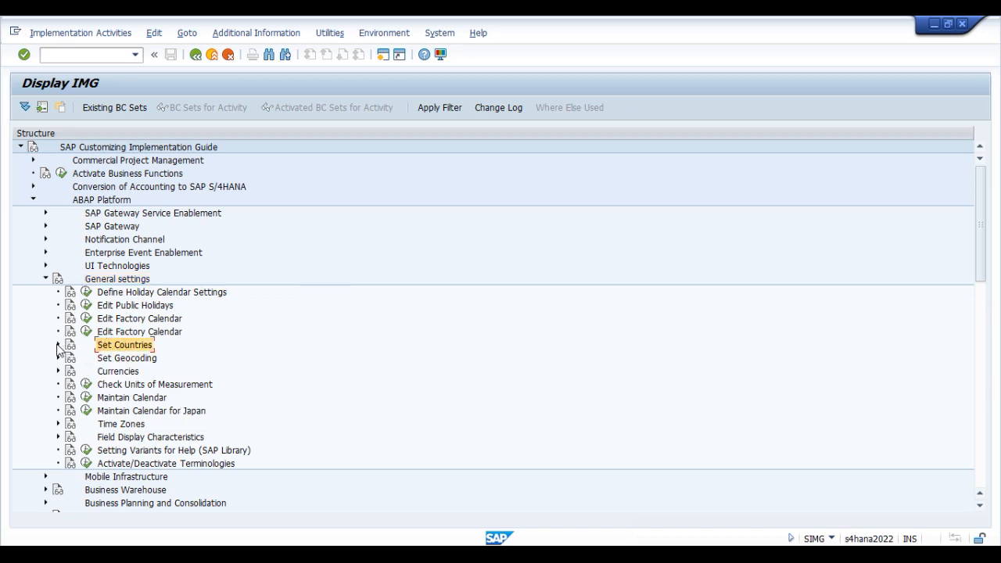
{"action": "left_click", "coordinate": [58, 345]}
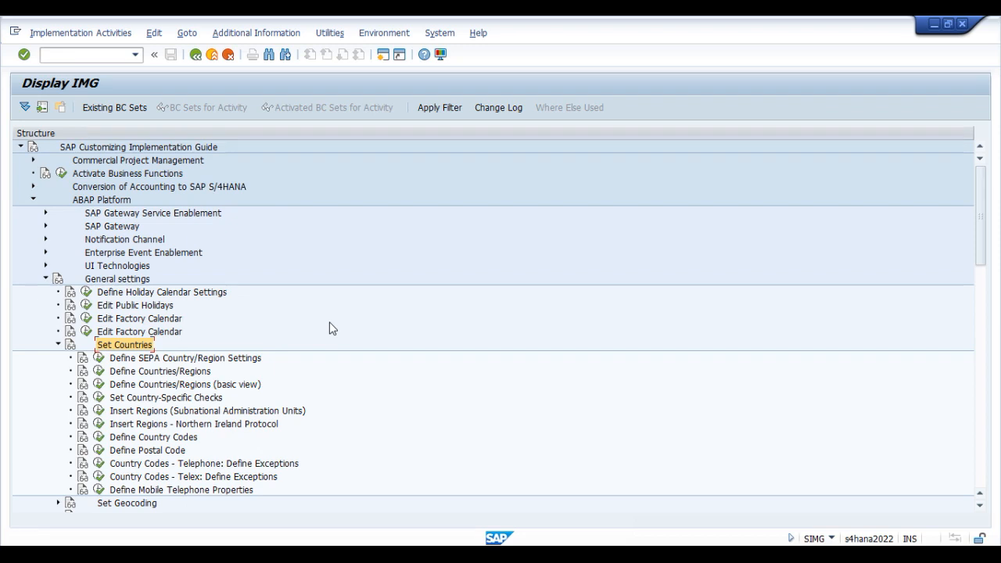
{"action": "scroll", "coordinate": [336, 330], "scroll_direction": "down", "scroll_amount": 1}
{"action": "scroll", "coordinate": [344, 327], "scroll_direction": "down", "scroll_amount": 1}
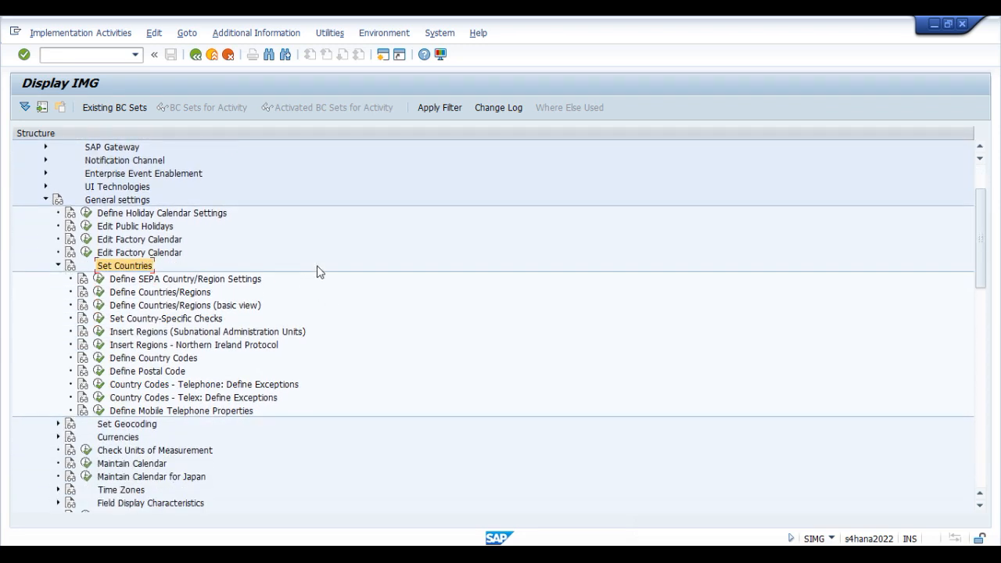
{"action": "left_click", "coordinate": [161, 293]}
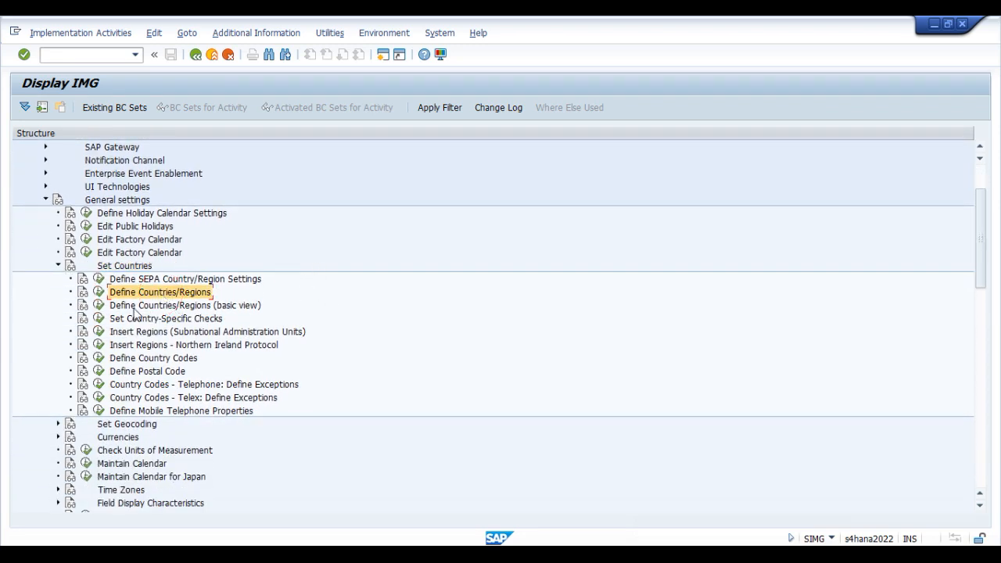
{"action": "left_click", "coordinate": [99, 292]}
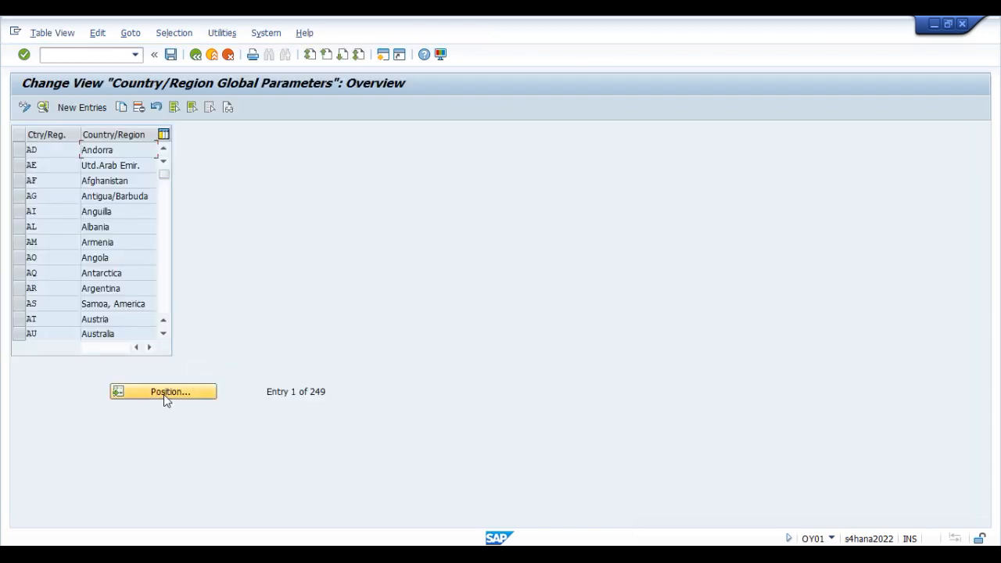
Step: Position the country list at IN and open the details of the India entry
{"action": "left_click", "coordinate": [166, 393]}
{"action": "type", "text": "in"}
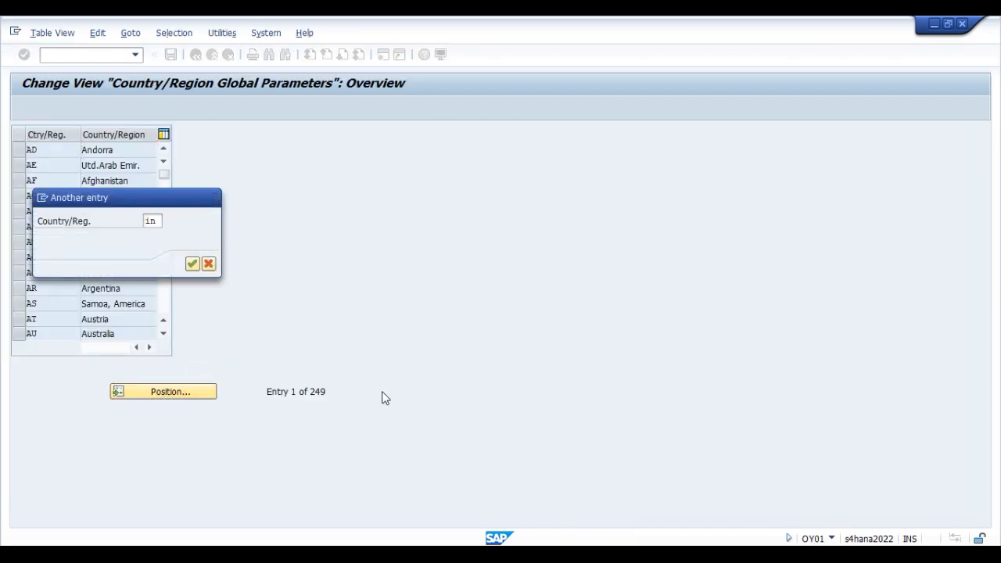
{"action": "key", "text": "Return"}
{"action": "left_click", "coordinate": [17, 153]}
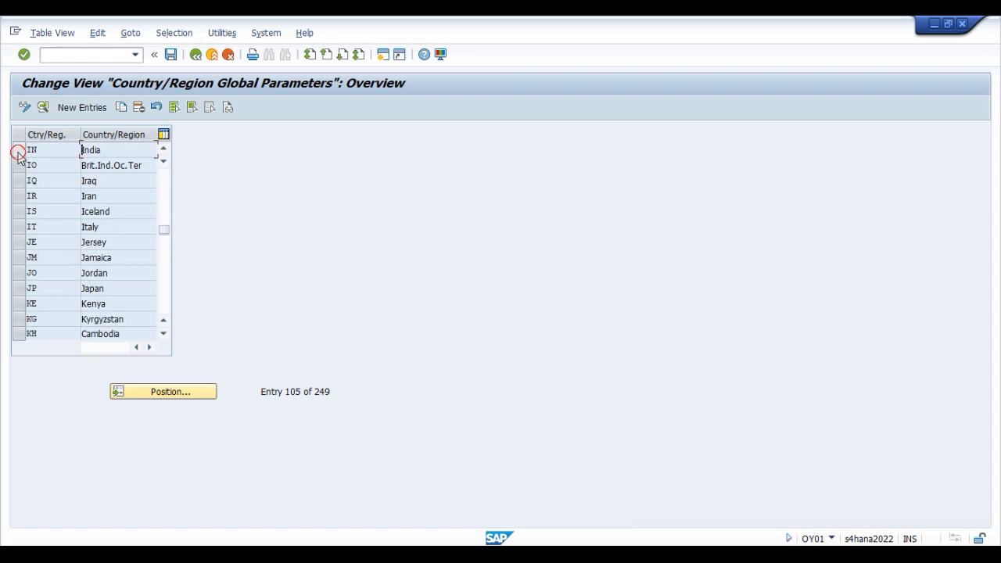
{"action": "left_click", "coordinate": [45, 106]}
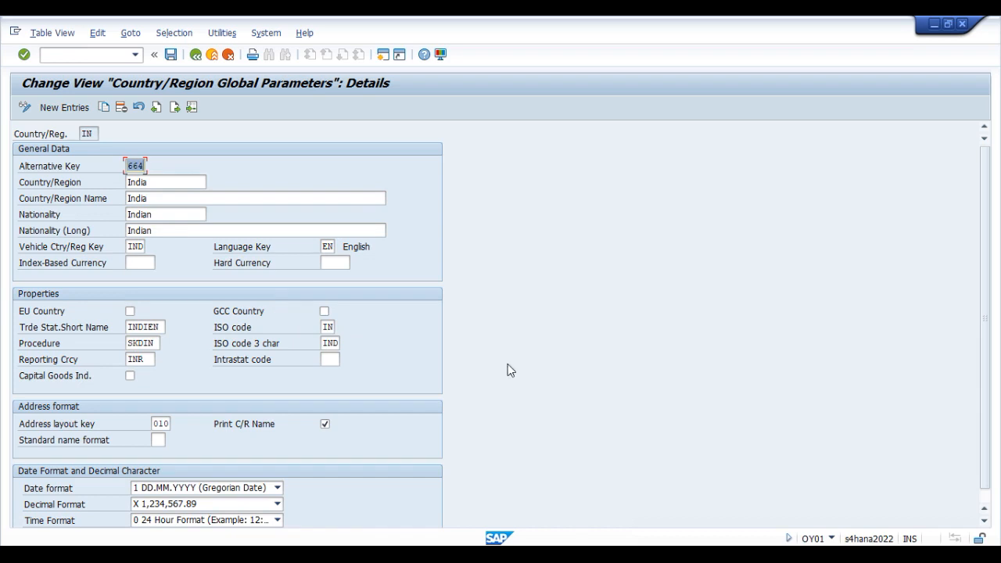
{"action": "left_click", "coordinate": [860, 538]}
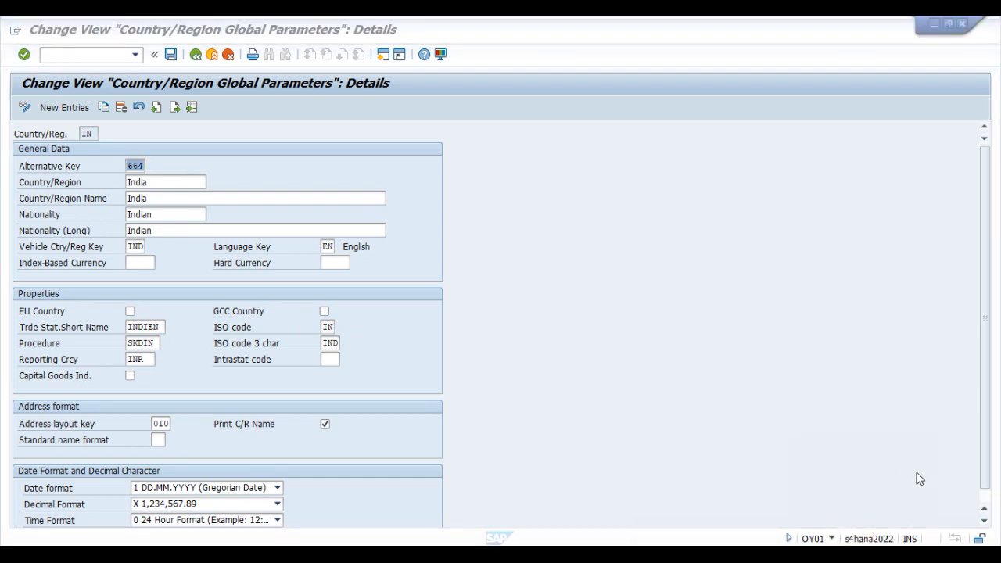
{"action": "left_click", "coordinate": [12, 256]}
{"action": "left_click_drag", "start_coordinate": [11, 255], "coordinate": [173, 281]}
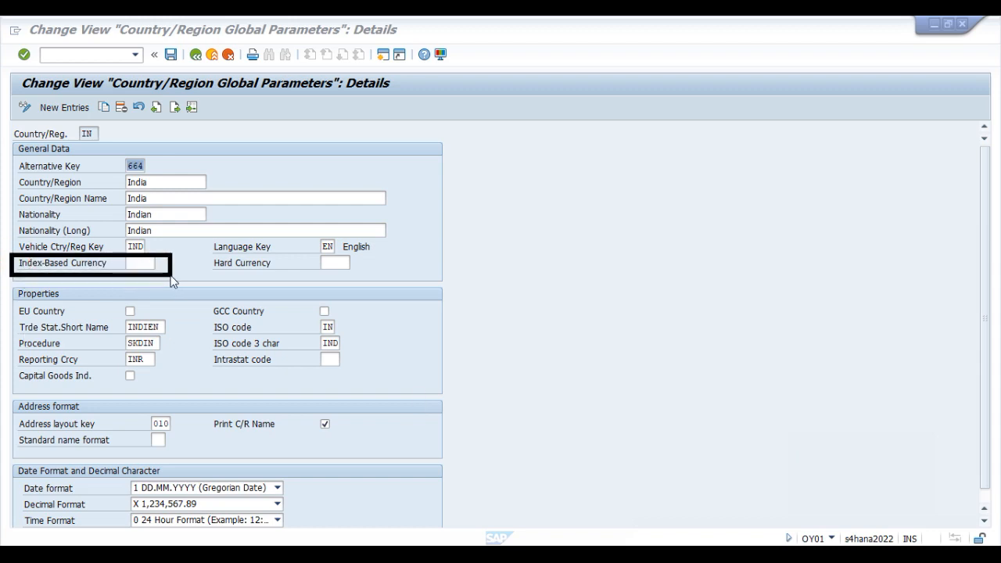
{"action": "left_click_drag", "start_coordinate": [202, 252], "coordinate": [359, 282]}
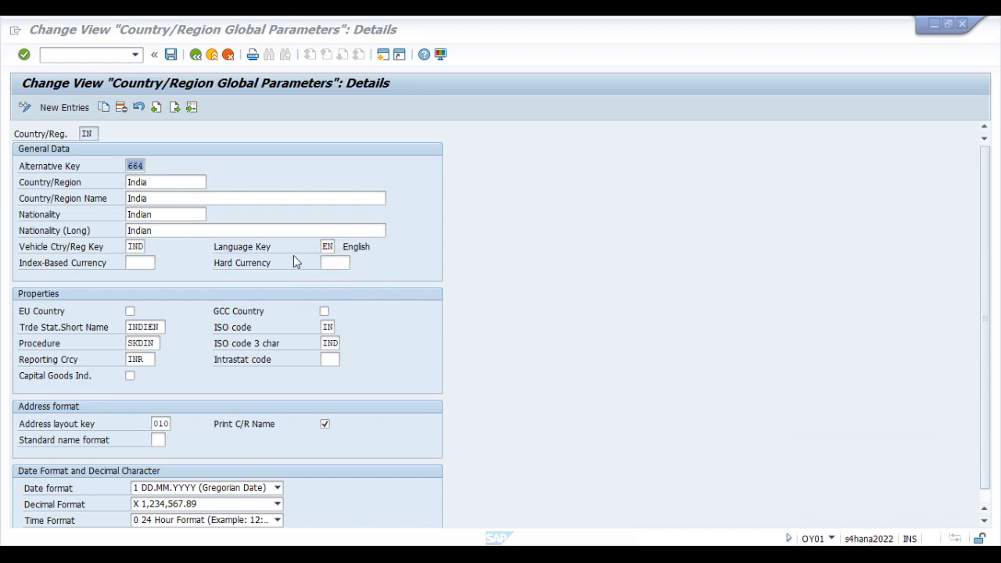
Step: Enter EUR as the Hard Currency in India's country/region global parameters
{"action": "left_click", "coordinate": [329, 263]}
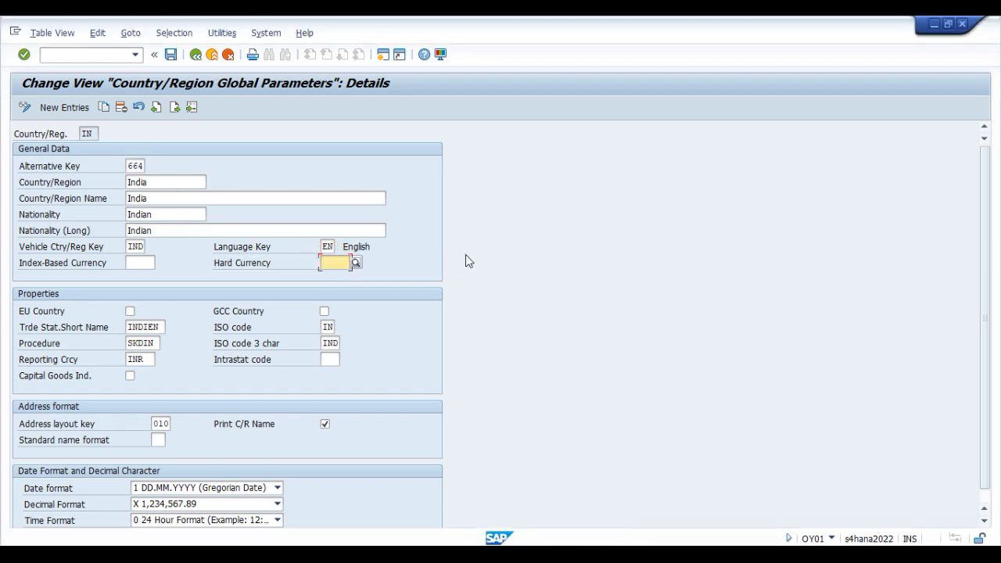
{"action": "type", "text": "EUR"}
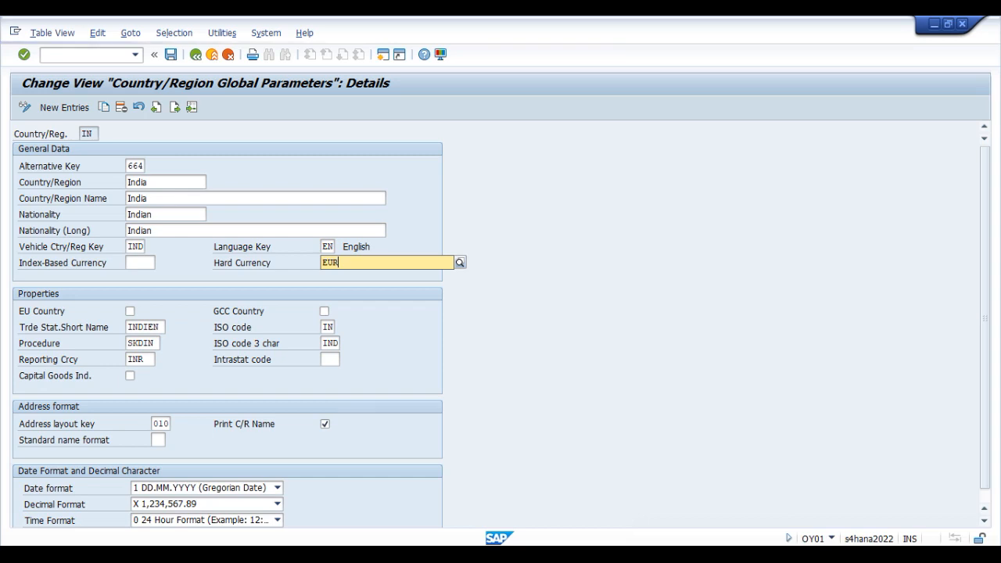
Step: Set the Index-Based Currency to SGD in India's country/region global parameters
{"action": "left_click", "coordinate": [393, 301]}
{"action": "left_click", "coordinate": [531, 261]}
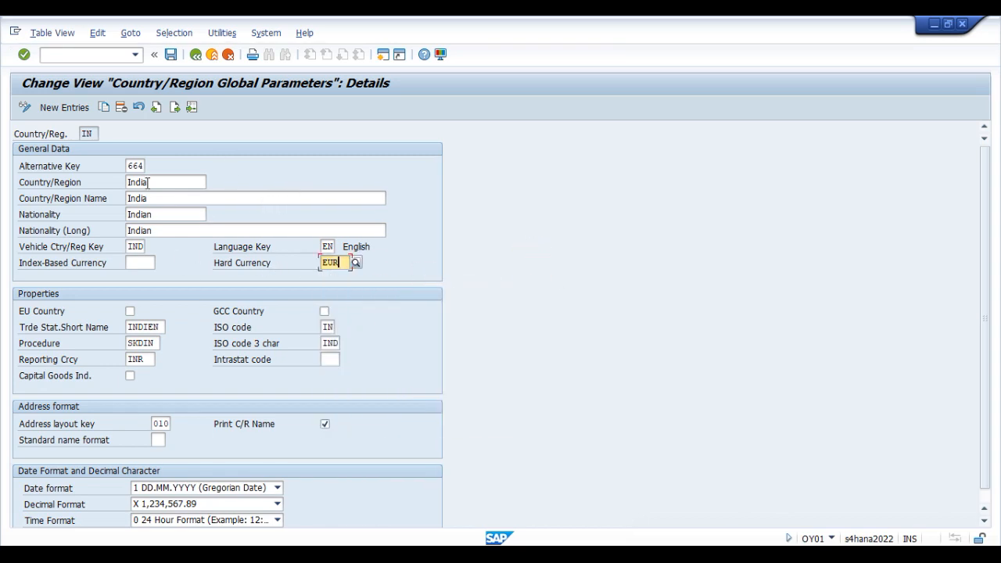
{"action": "left_click", "coordinate": [139, 263]}
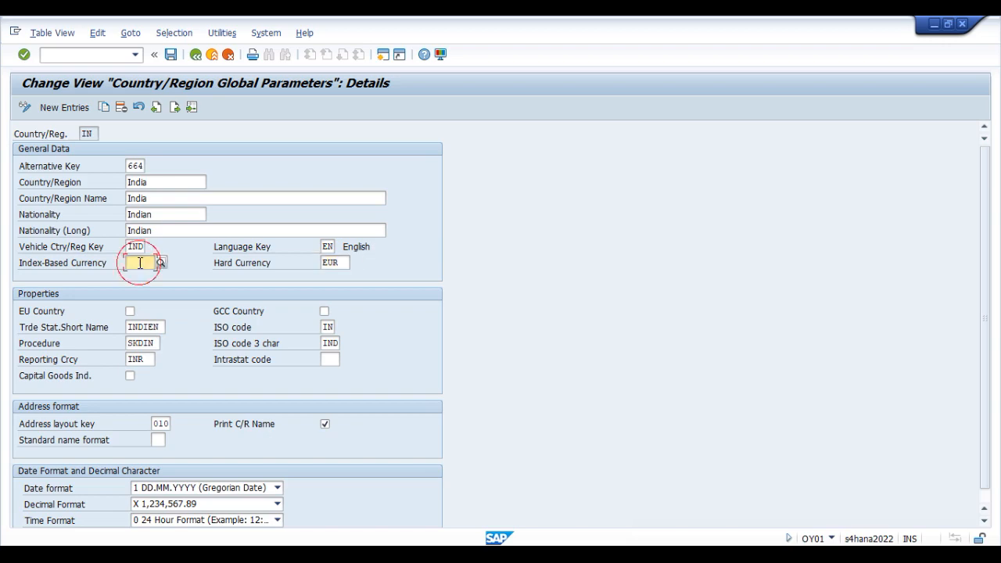
{"action": "left_click", "coordinate": [161, 264]}
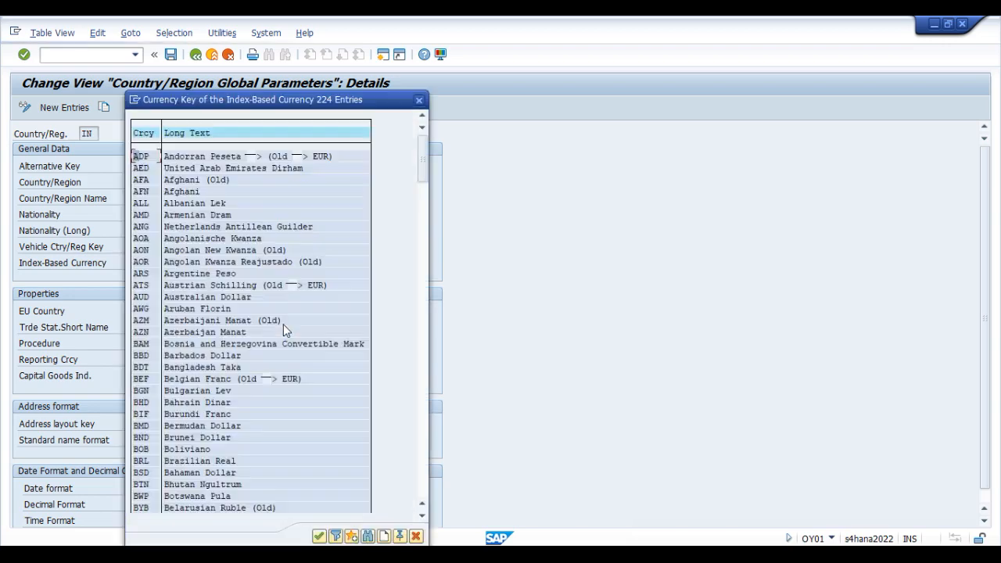
{"action": "left_click_drag", "start_coordinate": [272, 106], "coordinate": [656, 81]}
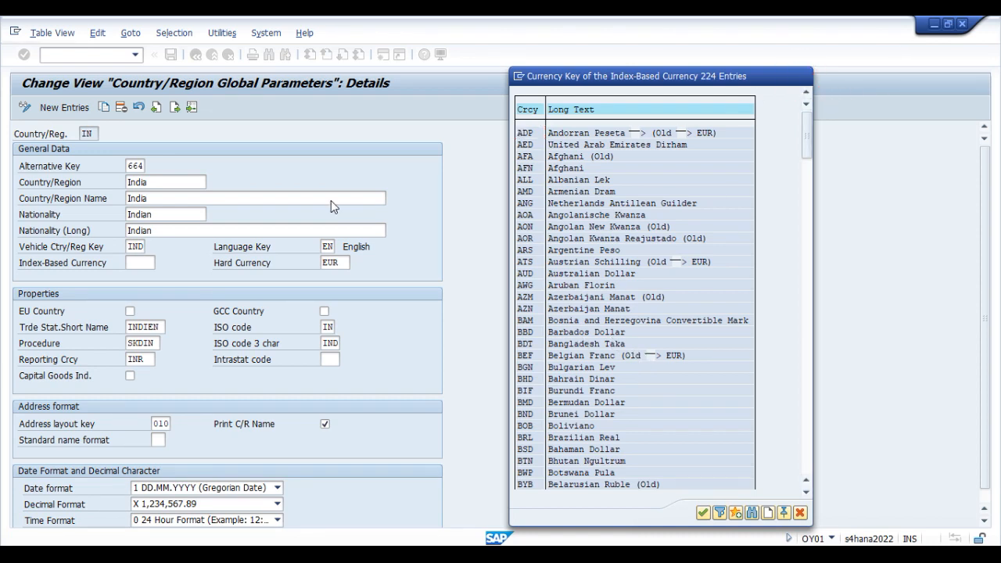
{"action": "key", "text": "Escape"}
{"action": "type", "text": "SGD"}
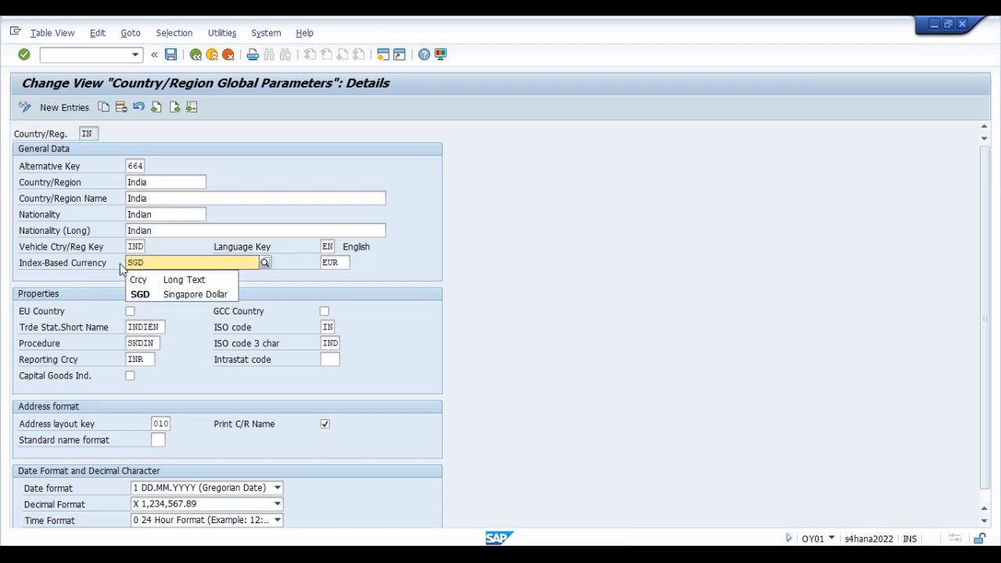
{"action": "left_click", "coordinate": [150, 295]}
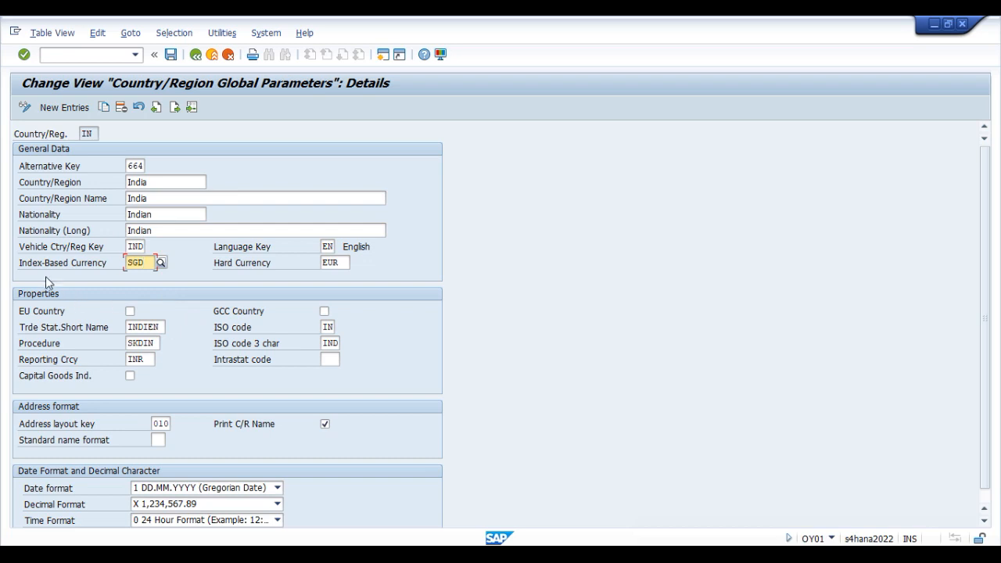
Step: Save India's currency settings to the proposed customizing request
{"action": "left_click", "coordinate": [341, 264]}
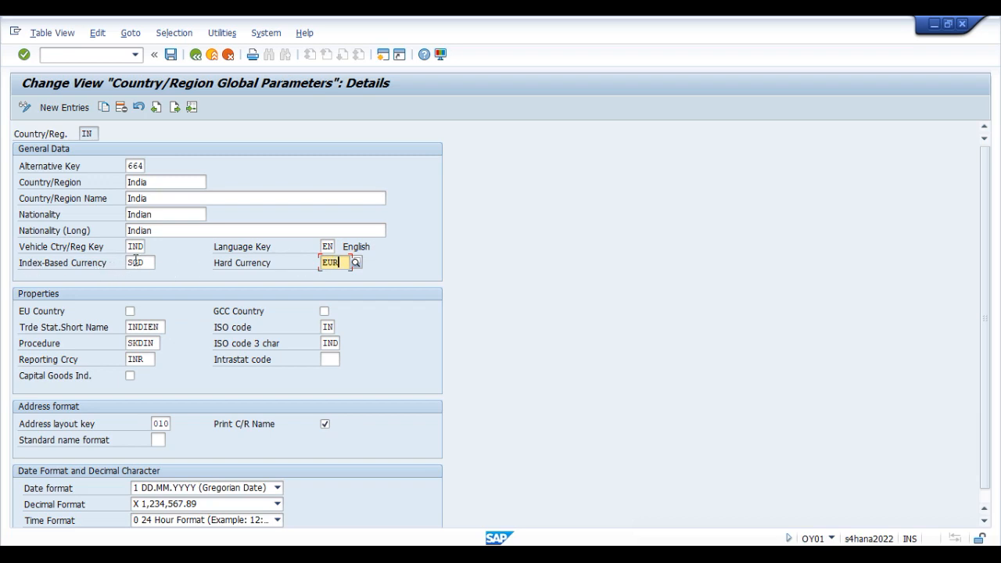
{"action": "left_click", "coordinate": [131, 263]}
{"action": "left_click", "coordinate": [170, 54]}
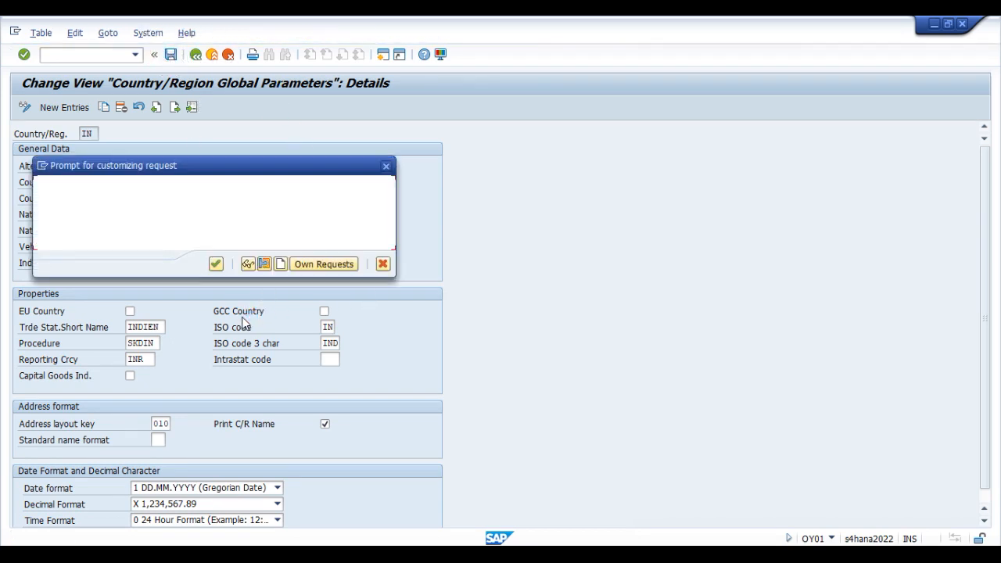
{"action": "left_click", "coordinate": [216, 263]}
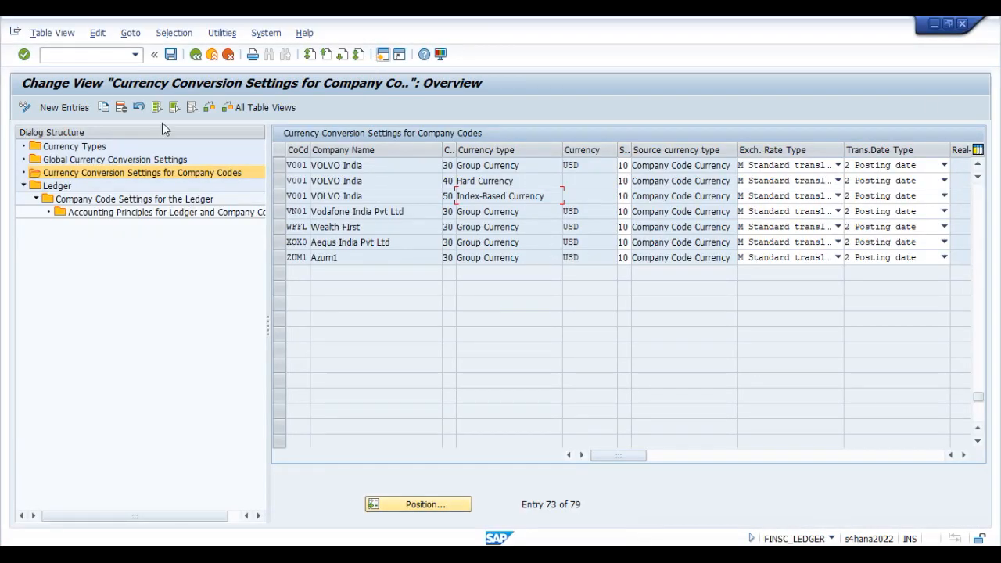
Step: Restart the ledger configuration with transaction finsc_ledger and accept the consistency check messages
{"action": "left_click", "coordinate": [100, 54]}
{"action": "type", "text": "/n"}
{"action": "key", "text": "Return"}
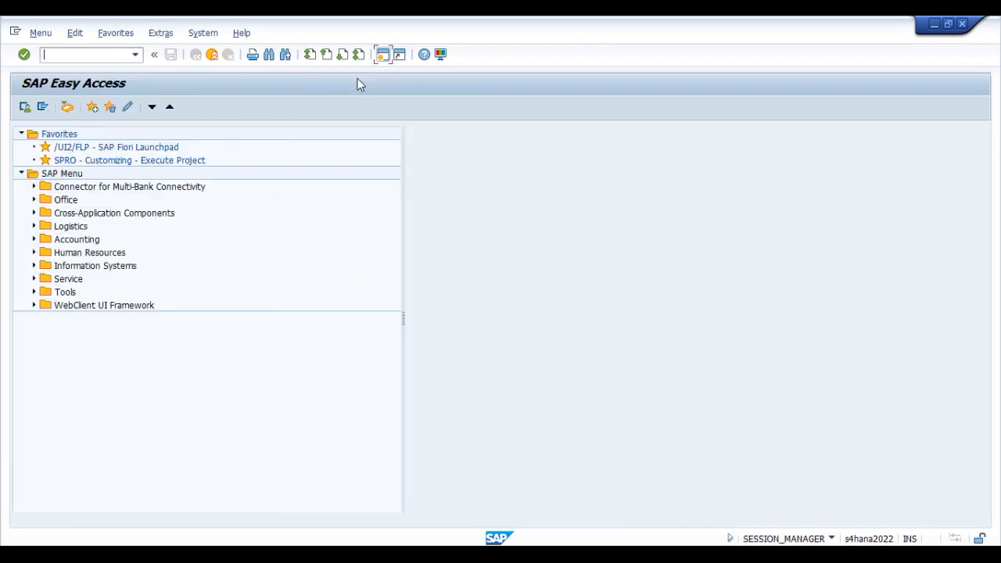
{"action": "type", "text": "finsc_ledger"}
{"action": "key", "text": "Return"}
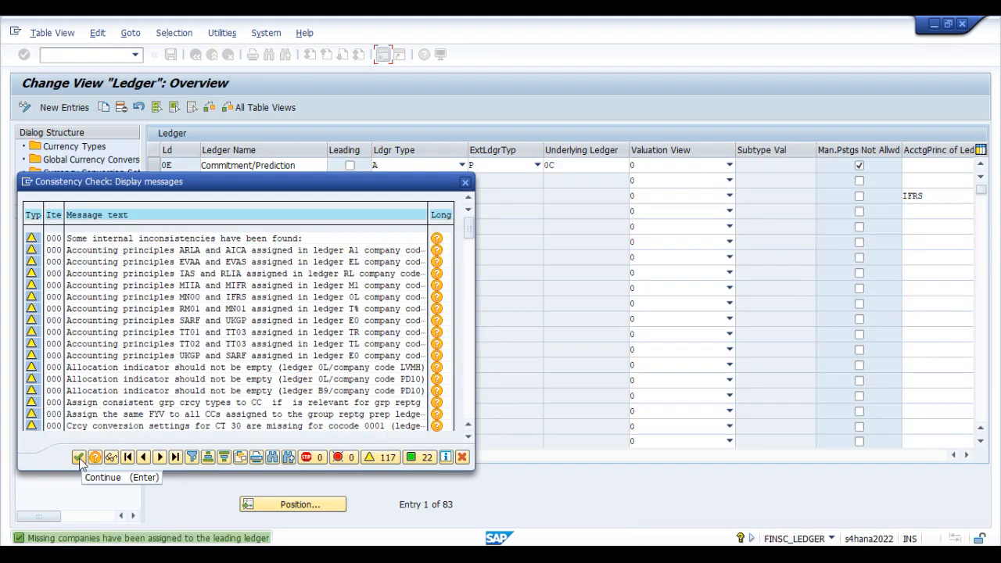
{"action": "left_click", "coordinate": [79, 458]}
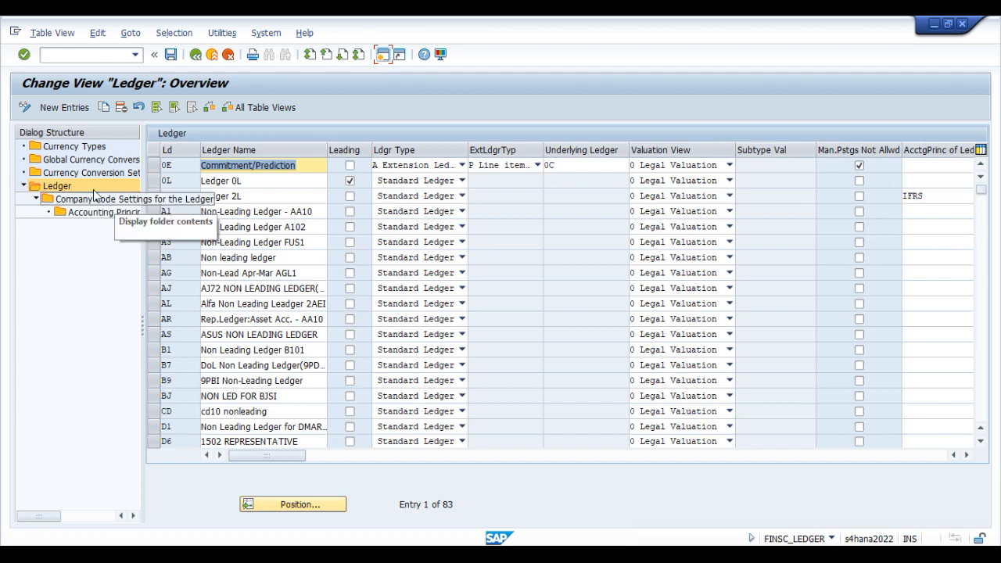
Step: Open Currency Conversion Settings for Company Codes, widen the dialog structure, and position the list at company code V001
{"action": "double_click", "coordinate": [72, 173]}
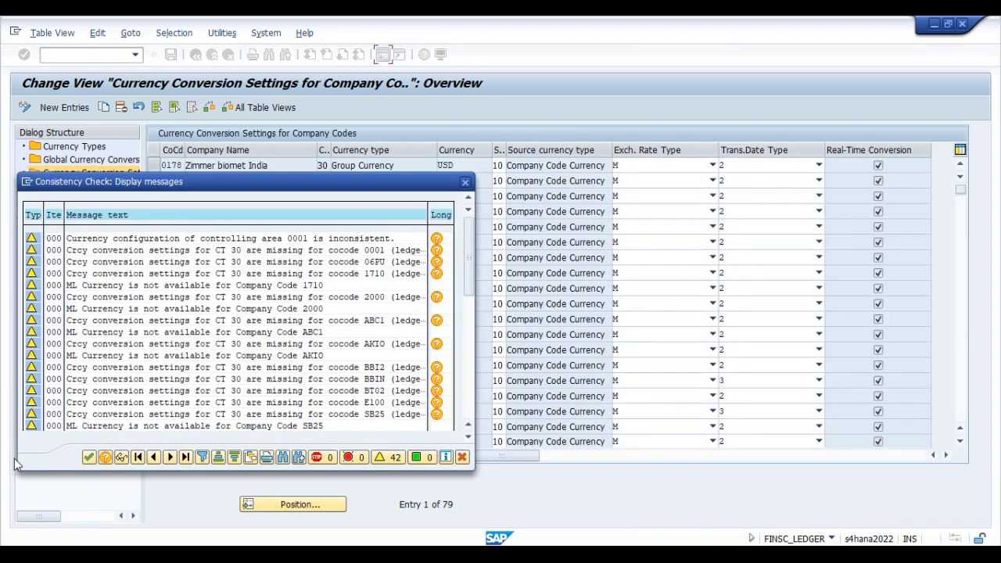
{"action": "left_click", "coordinate": [88, 457]}
{"action": "left_click_drag", "start_coordinate": [143, 335], "coordinate": [248, 341]}
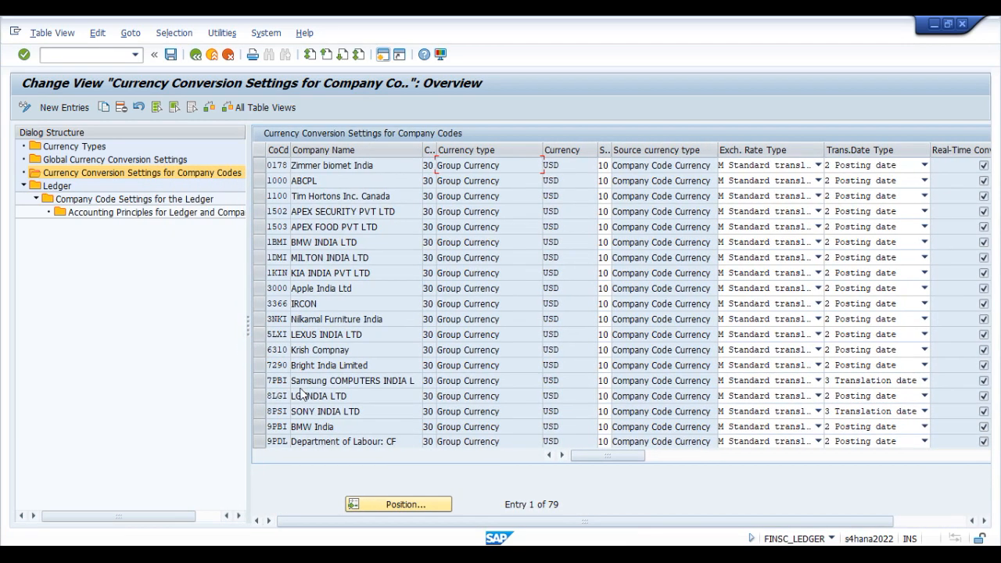
{"action": "left_click", "coordinate": [398, 505]}
{"action": "type", "text": "V00"}
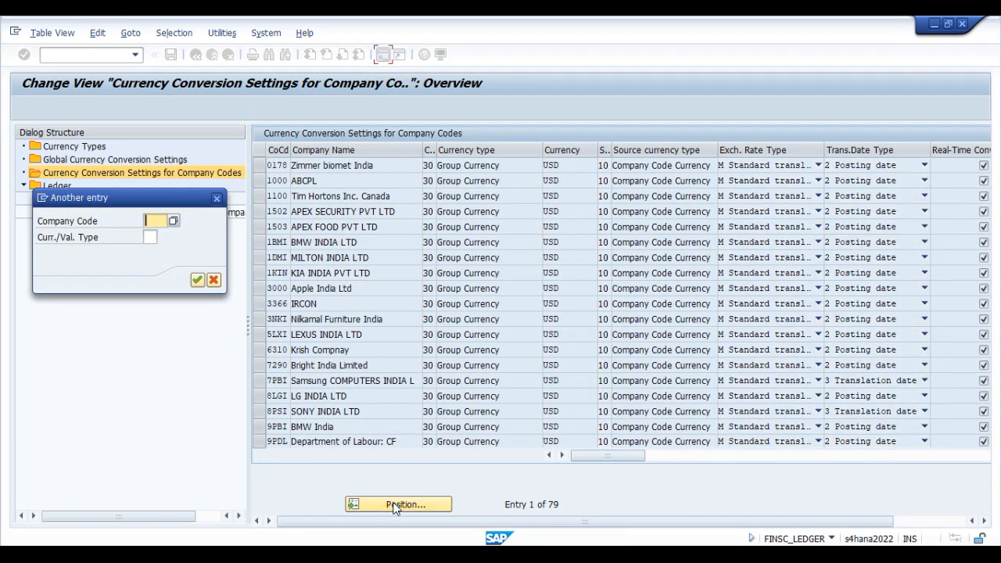
{"action": "type", "text": "1"}
{"action": "key", "text": "Return"}
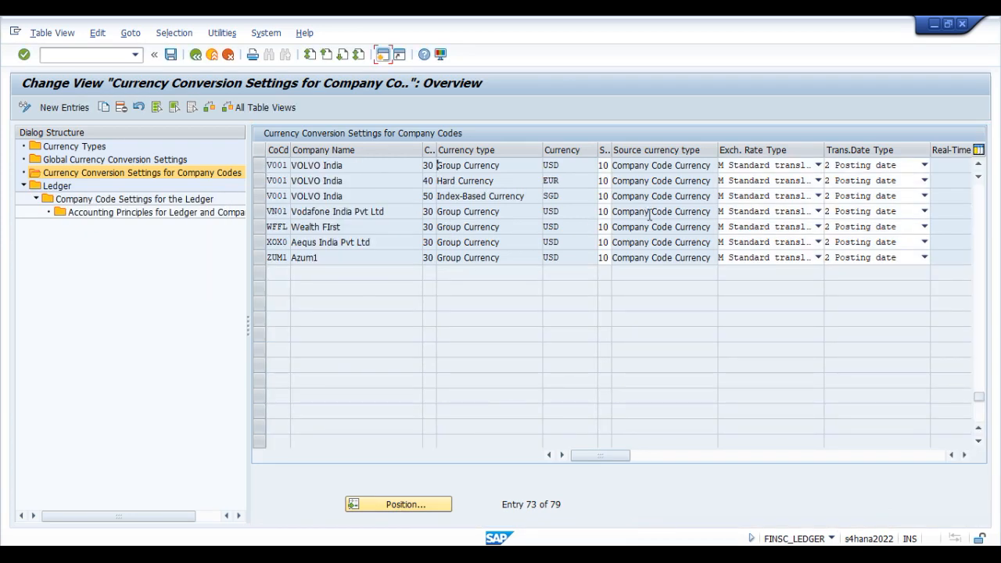
{"action": "left_click", "coordinate": [854, 533]}
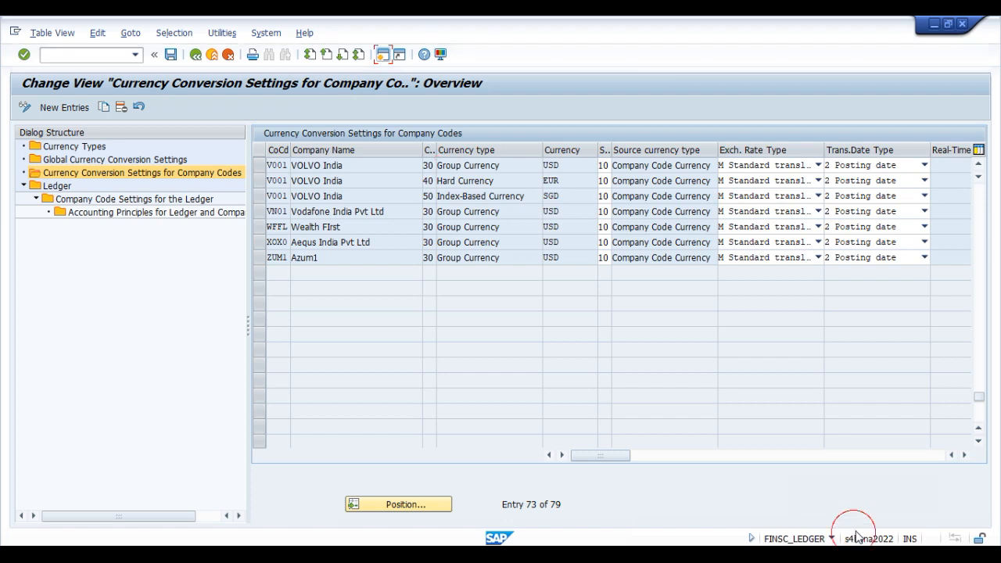
{"action": "left_click", "coordinate": [804, 446]}
{"action": "left_click_drag", "start_coordinate": [251, 174], "coordinate": [614, 208]}
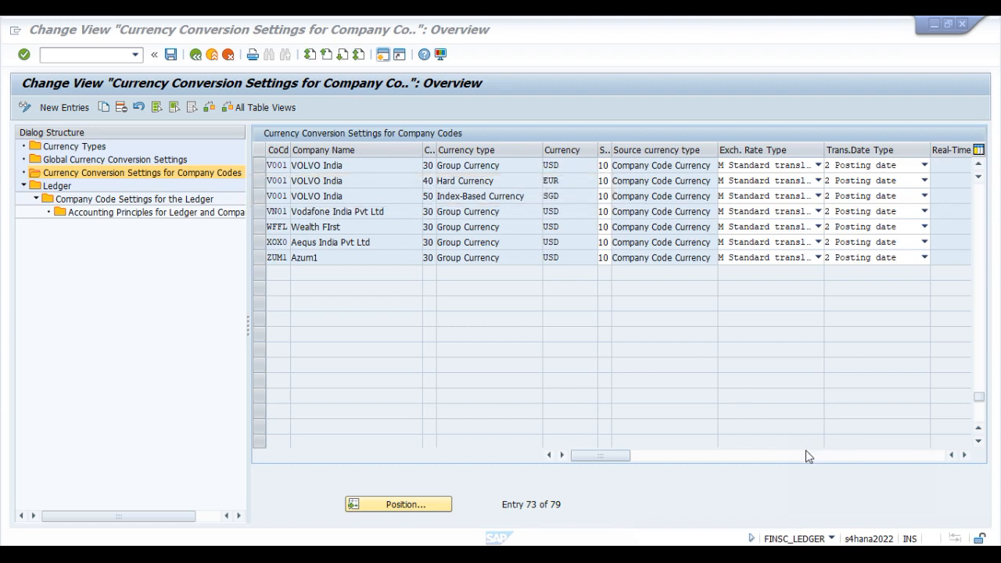
{"action": "left_click_drag", "start_coordinate": [530, 174], "coordinate": [590, 204]}
Step: Add a new entry under Currency Types with key 9Z and description "Freely Defn Curr V001"
{"action": "left_click", "coordinate": [69, 147]}
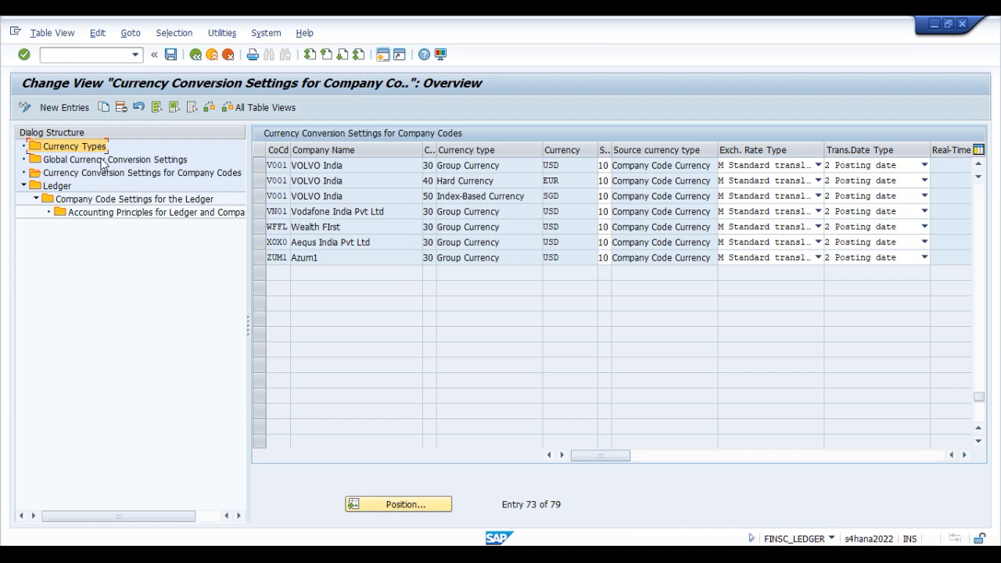
{"action": "double_click", "coordinate": [75, 147]}
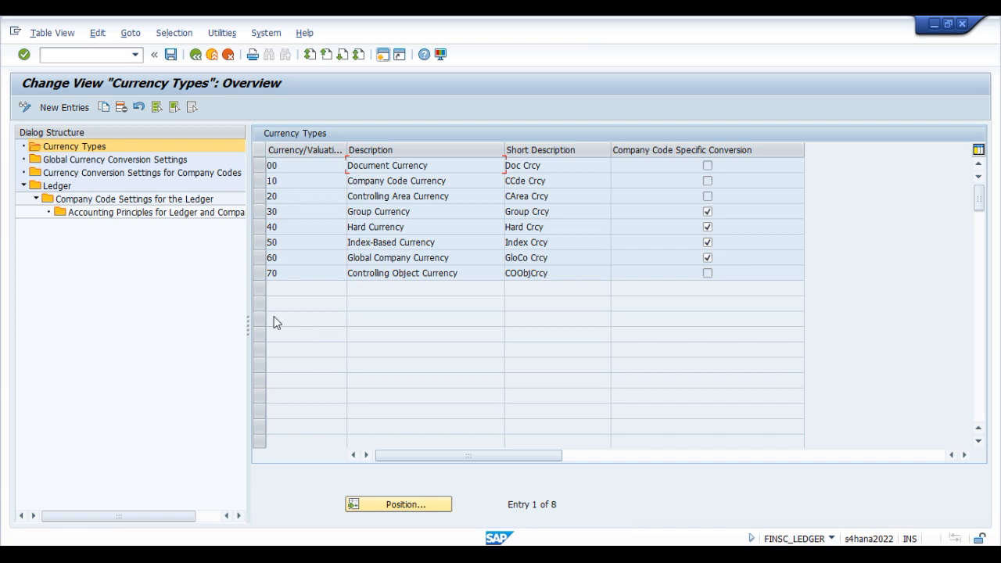
{"action": "left_click", "coordinate": [65, 107]}
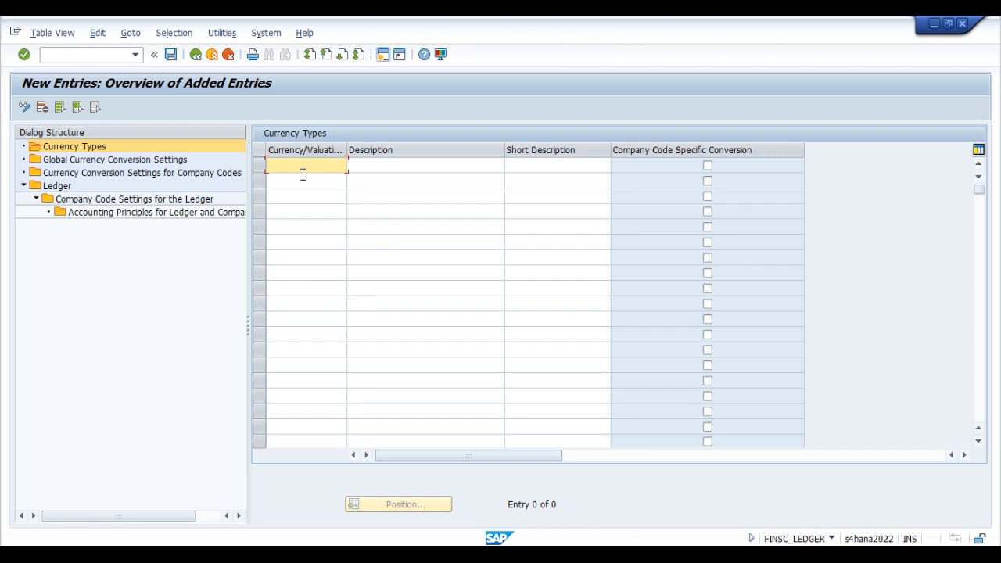
{"action": "type", "text": "2"}
{"action": "key", "text": "Tab"}
{"action": "type", "text": "Freely D"}
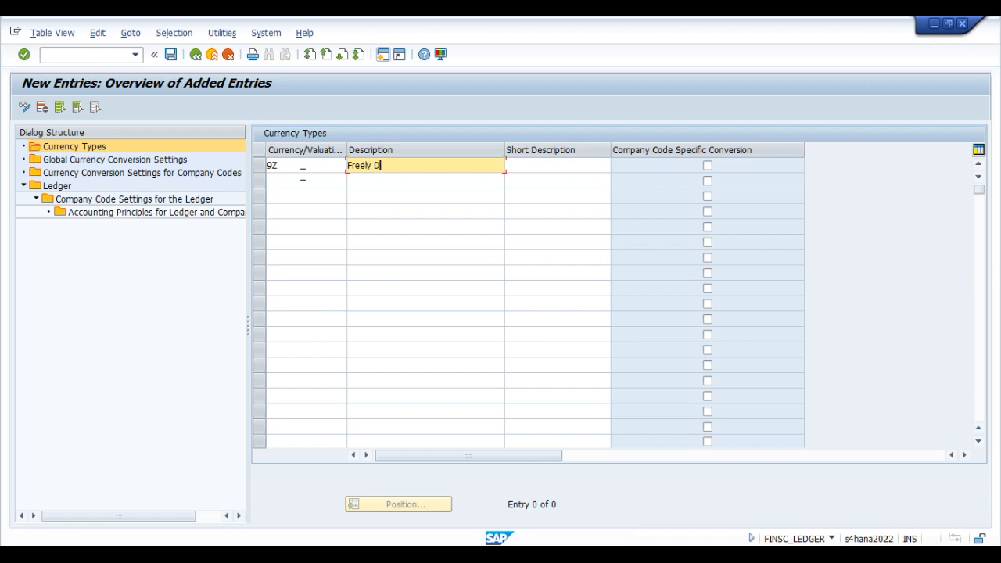
{"action": "type", "text": "efn Curr"}
{"action": "type", "text": "V001"}
Step: Give currency type 9Z the short description "9Z V001", enable Company Code Specific Conversion, and accept the entry
{"action": "left_click_drag", "start_coordinate": [454, 164], "coordinate": [331, 161]}
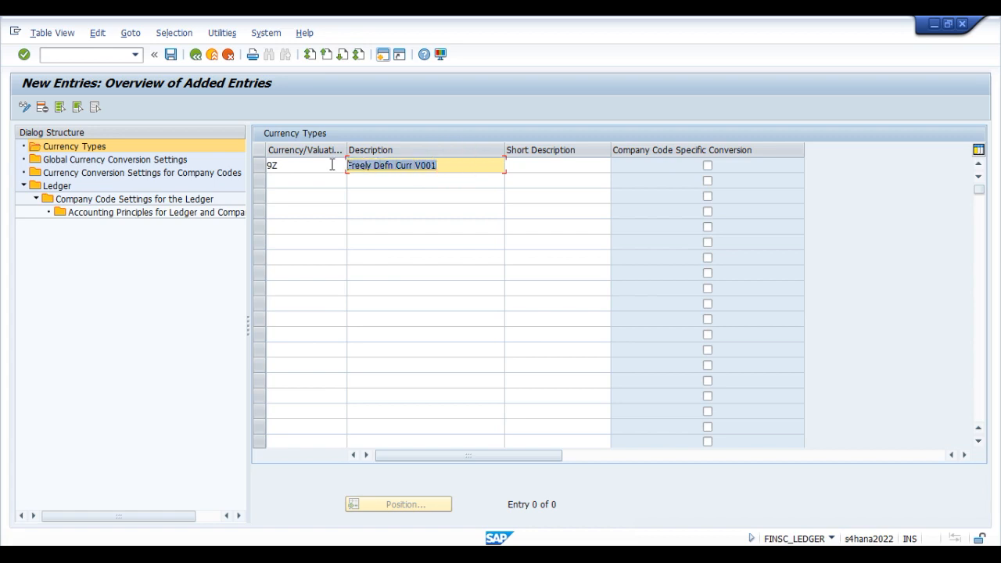
{"action": "left_click", "coordinate": [530, 166]}
{"action": "type", "text": "Freely Def"}
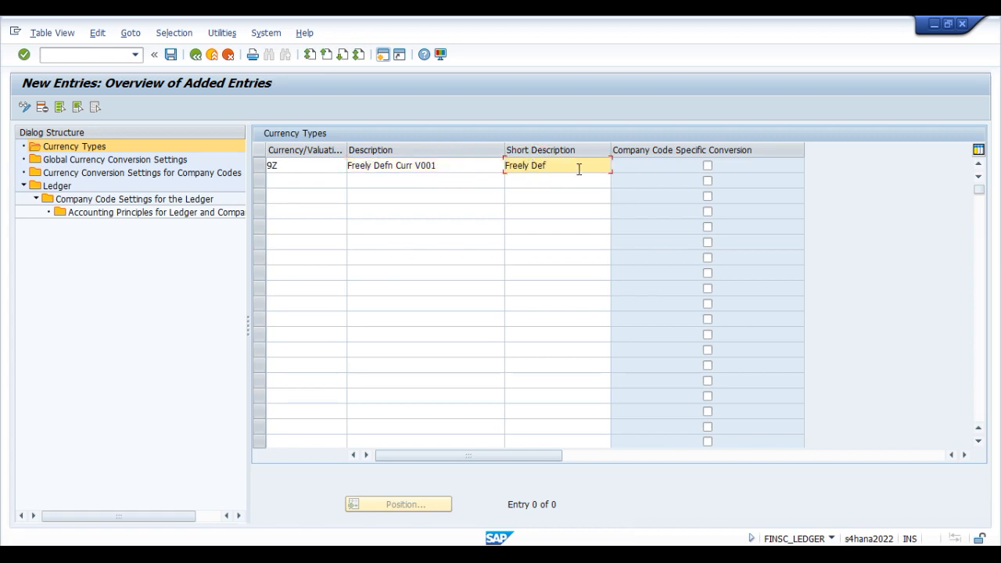
{"action": "key", "text": "BackSpace"}
{"action": "key", "text": "BackSpace"}
{"action": "key", "text": "BackSpace"}
{"action": "key", "text": "BackSpace"}
{"action": "key", "text": "BackSpace"}
{"action": "key", "text": "BackSpace"}
{"action": "key", "text": "BackSpace"}
{"action": "key", "text": "BackSpace"}
{"action": "key", "text": "BackSpace"}
{"action": "type", "text": "9Z V001"}
{"action": "left_click", "coordinate": [708, 166]}
{"action": "key", "text": "Return"}
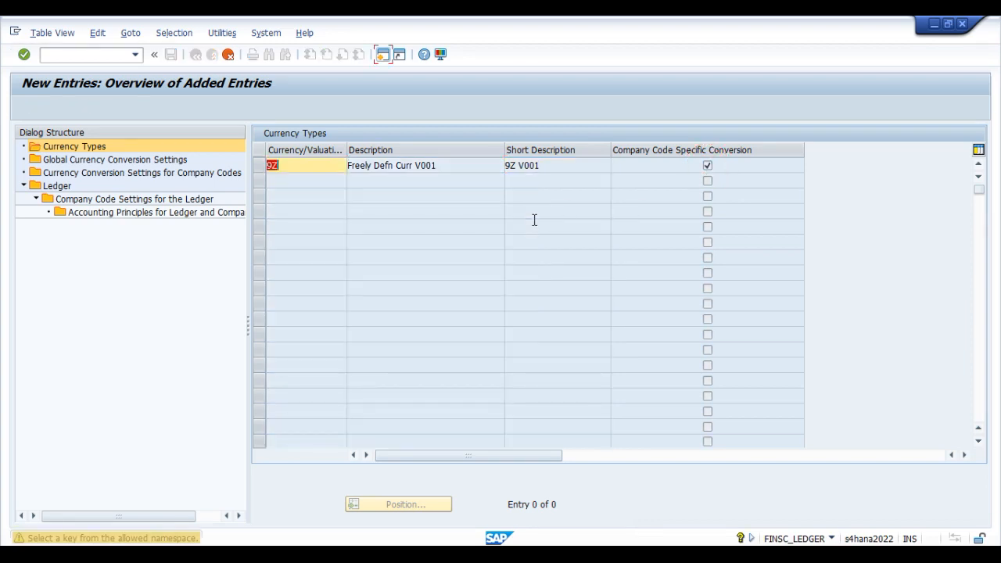
{"action": "key", "text": "Return"}
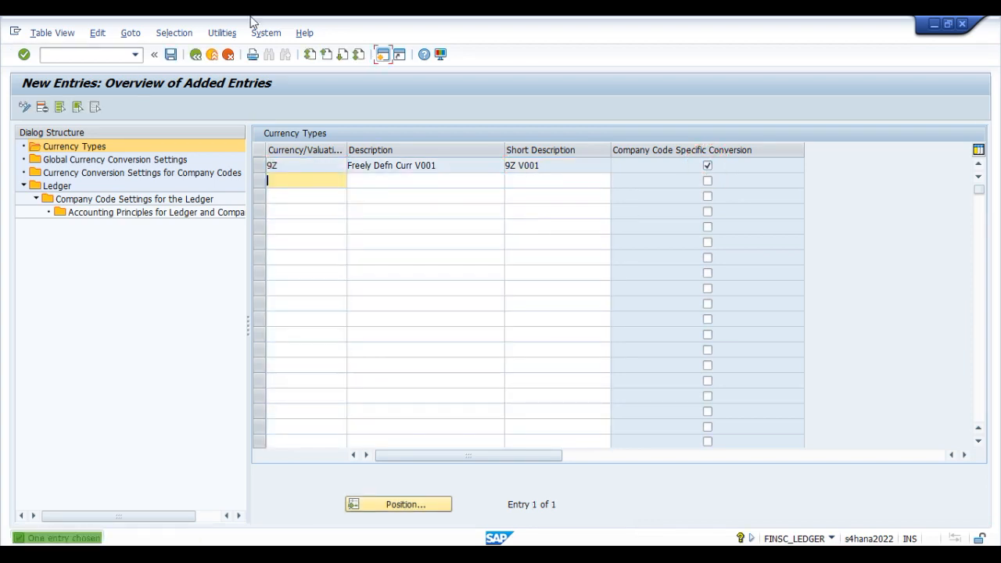
Step: Save currency type 9Z to the proposed customizing request, accepting the consistency check messages
{"action": "left_click", "coordinate": [170, 54]}
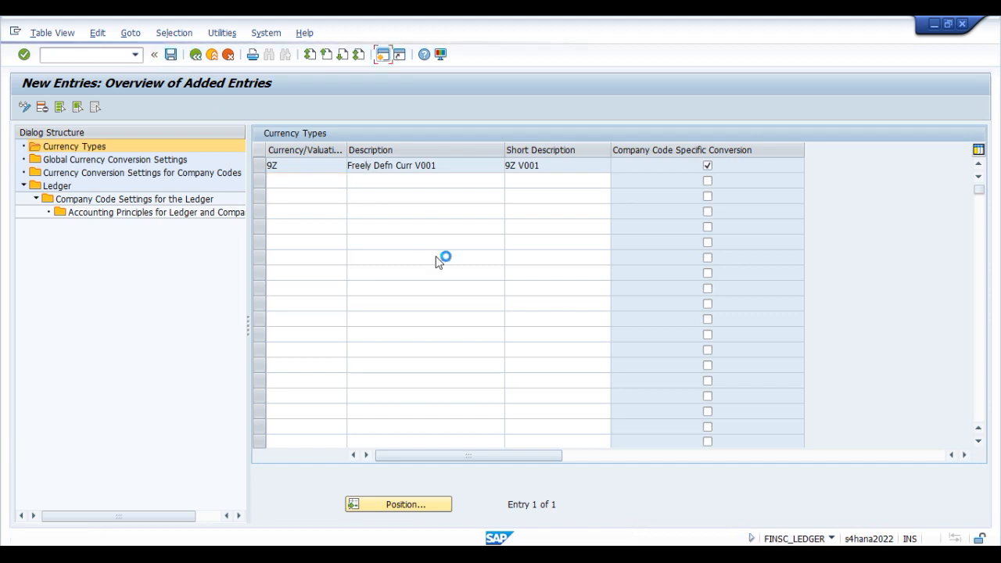
{"action": "left_click", "coordinate": [79, 458]}
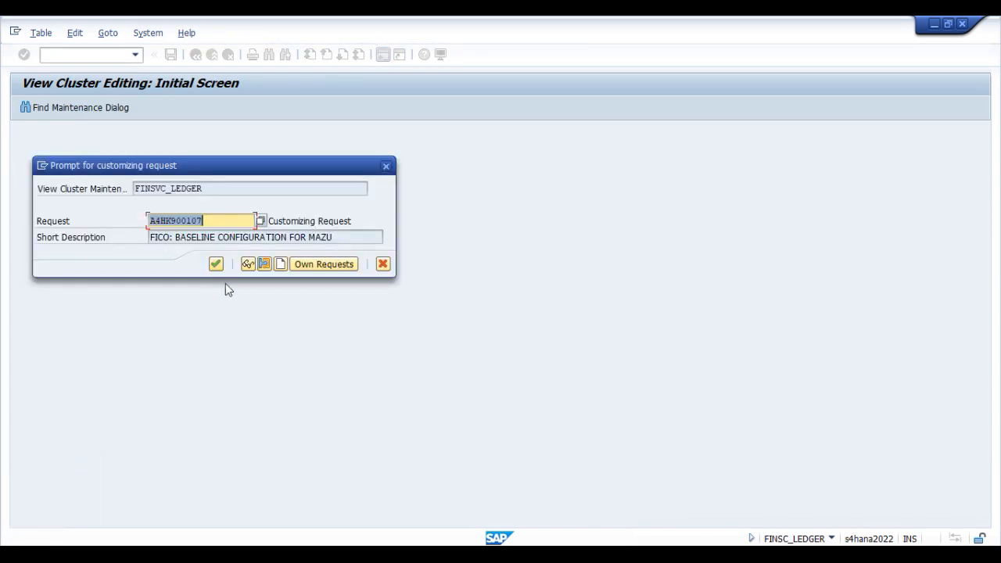
{"action": "left_click", "coordinate": [217, 264]}
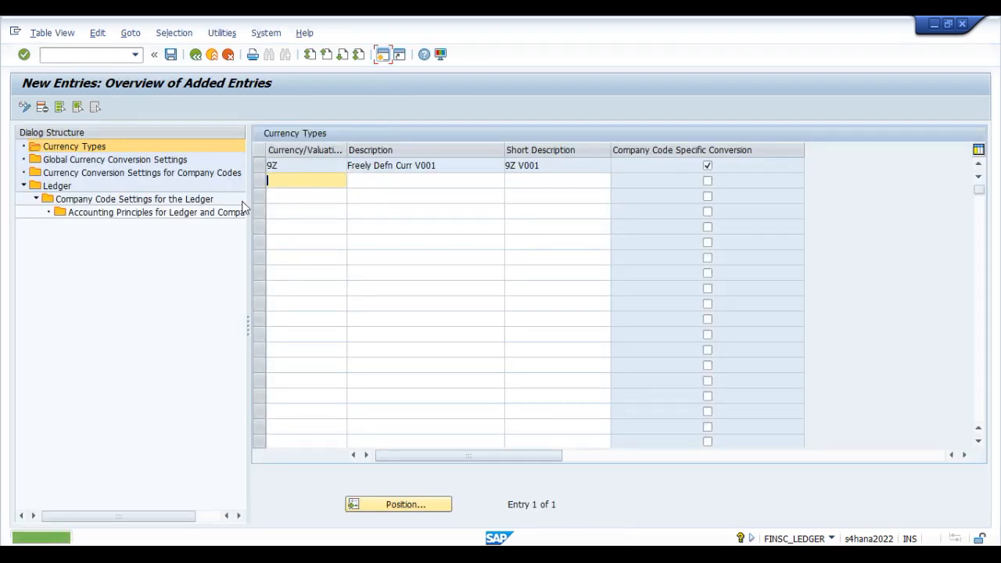
{"action": "left_click", "coordinate": [306, 165]}
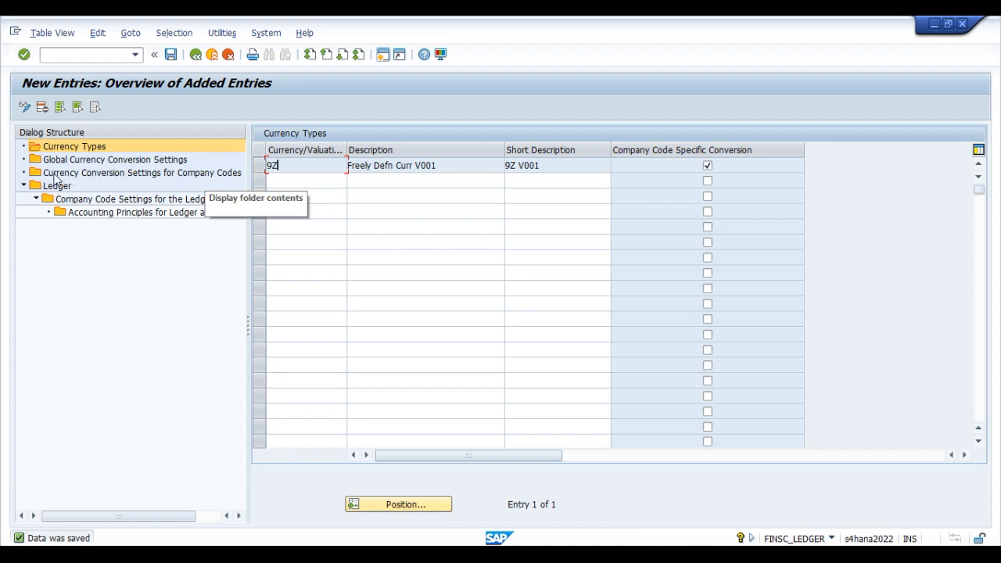
Step: Open Currency Conversion Settings for Company Codes, accepting the consistency check messages, and start a new entry for company code V001
{"action": "double_click", "coordinate": [86, 173]}
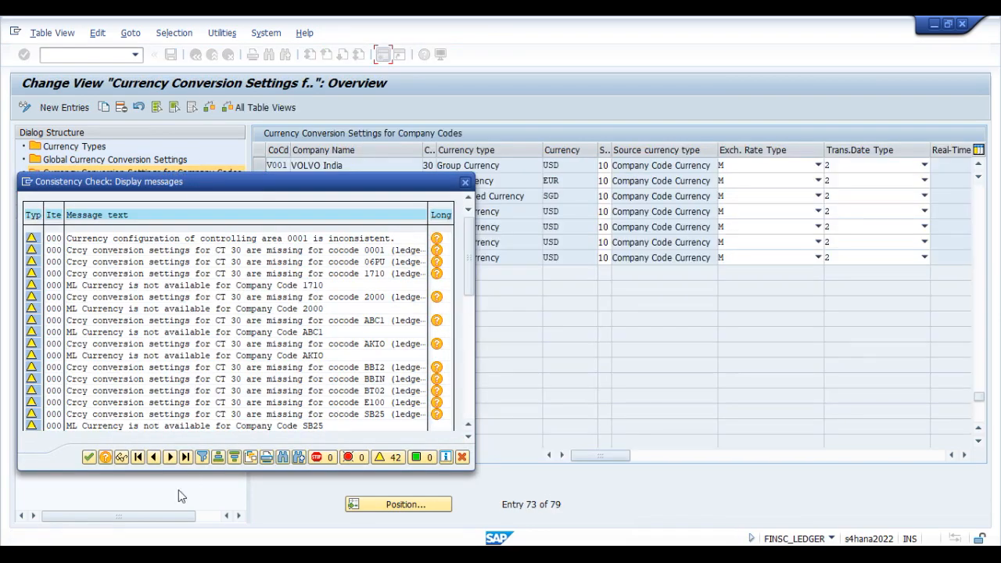
{"action": "left_click", "coordinate": [89, 457]}
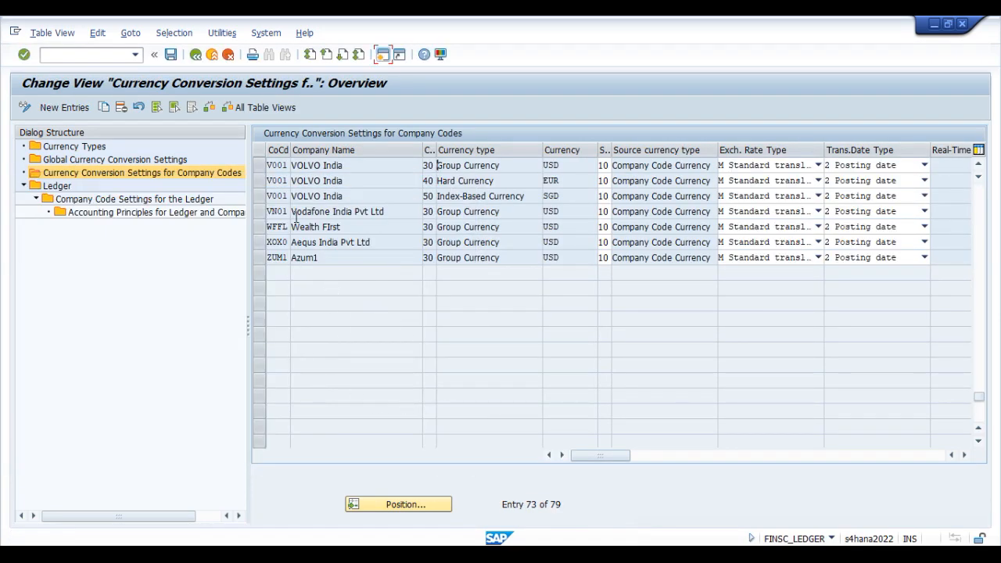
{"action": "left_click", "coordinate": [387, 195]}
{"action": "left_click", "coordinate": [69, 107]}
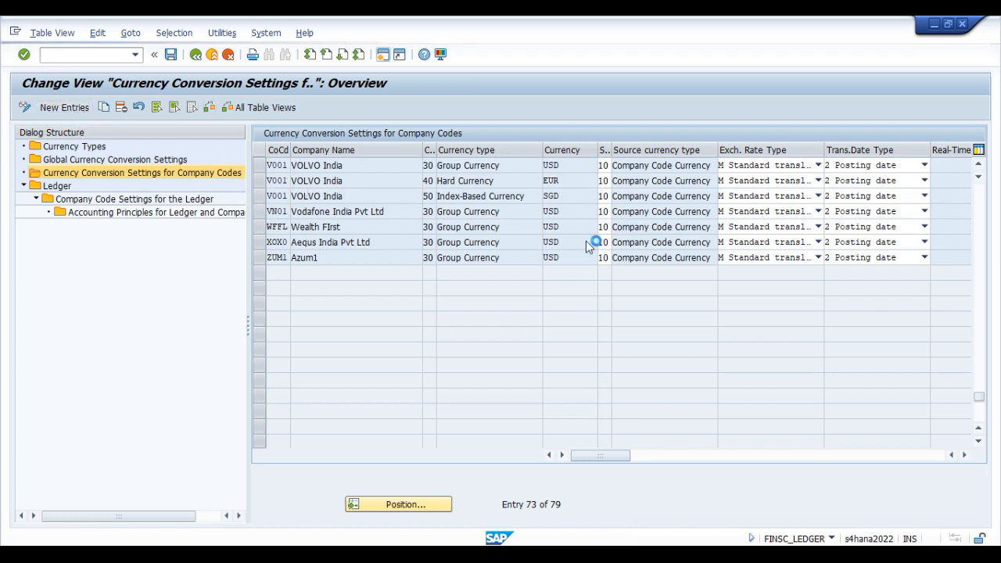
{"action": "type", "text": "V001"}
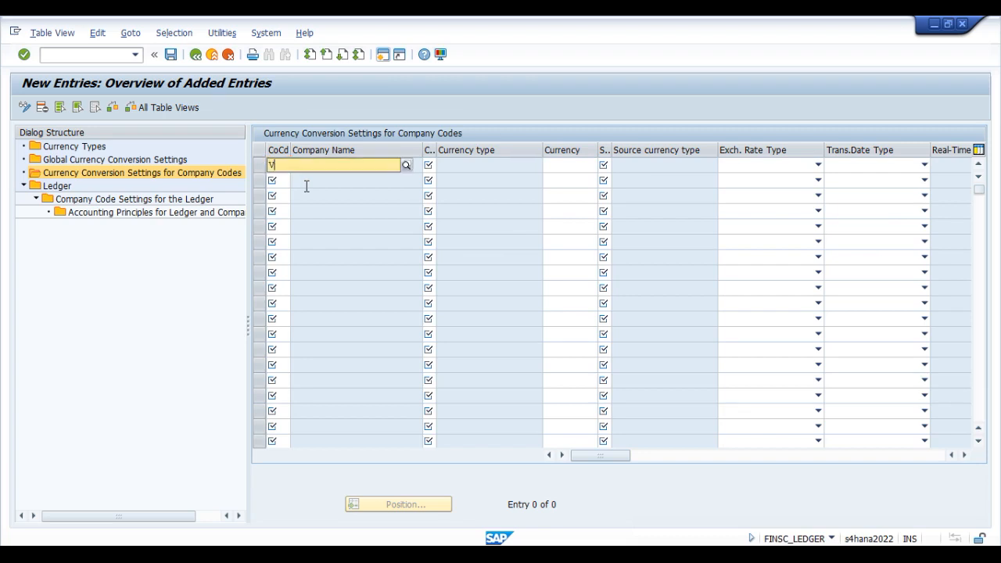
{"action": "key", "text": "Tab"}
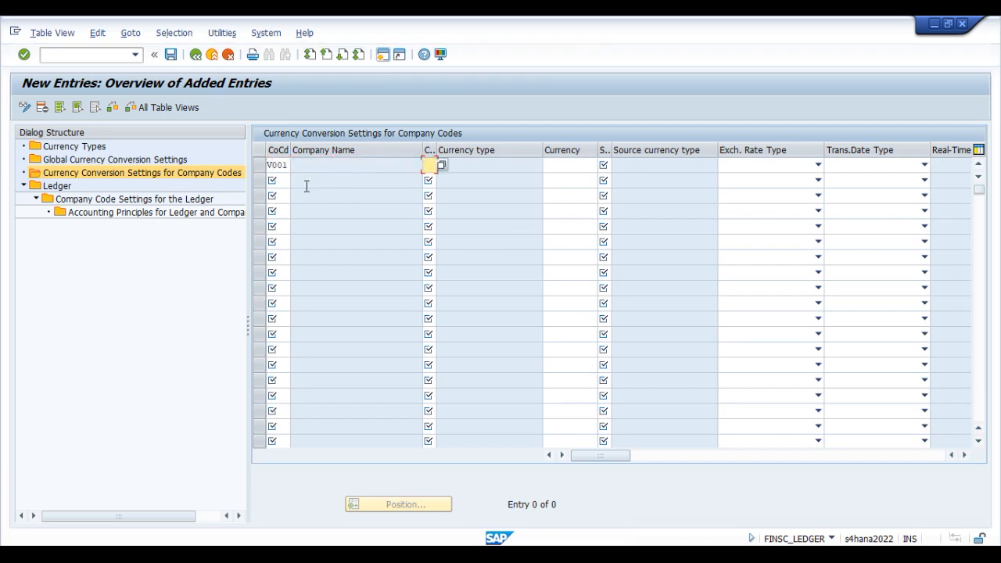
Step: Assign currency type 9Z, Freely Defn Curr V001, to the new V001 entry and accept the consistency check messages
{"action": "left_click", "coordinate": [430, 166]}
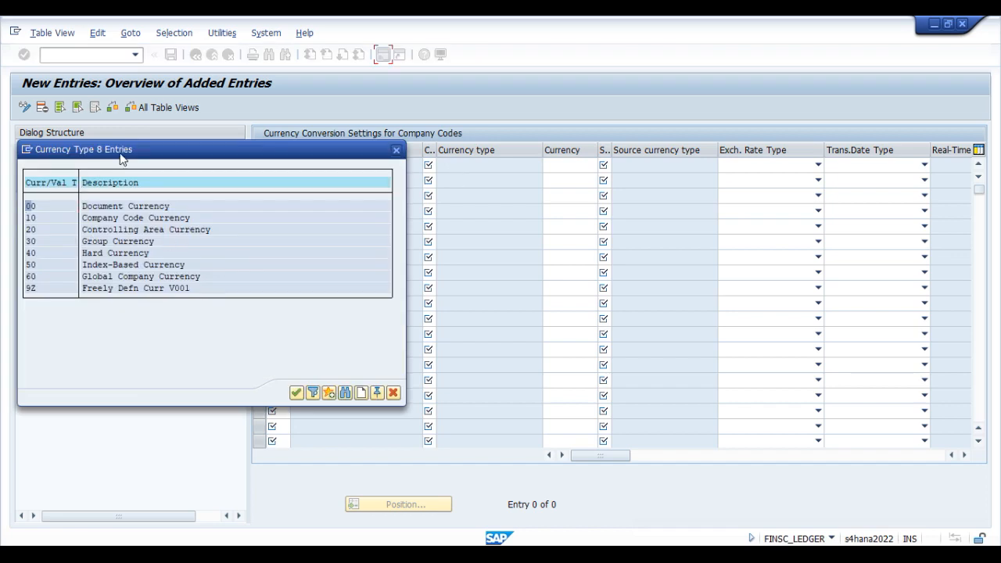
{"action": "left_click_drag", "start_coordinate": [130, 146], "coordinate": [277, 51]}
{"action": "left_click", "coordinate": [181, 195]}
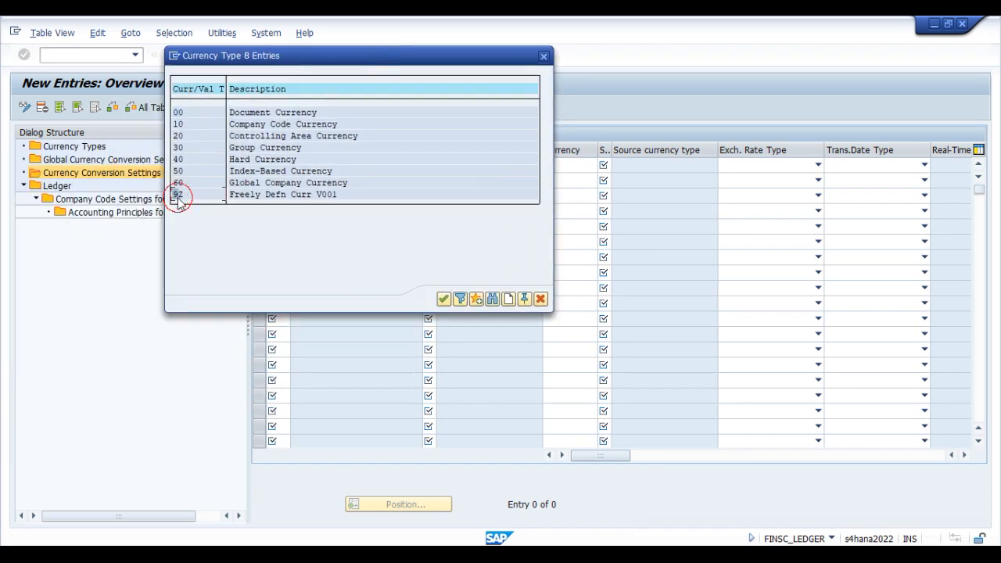
{"action": "double_click", "coordinate": [182, 196]}
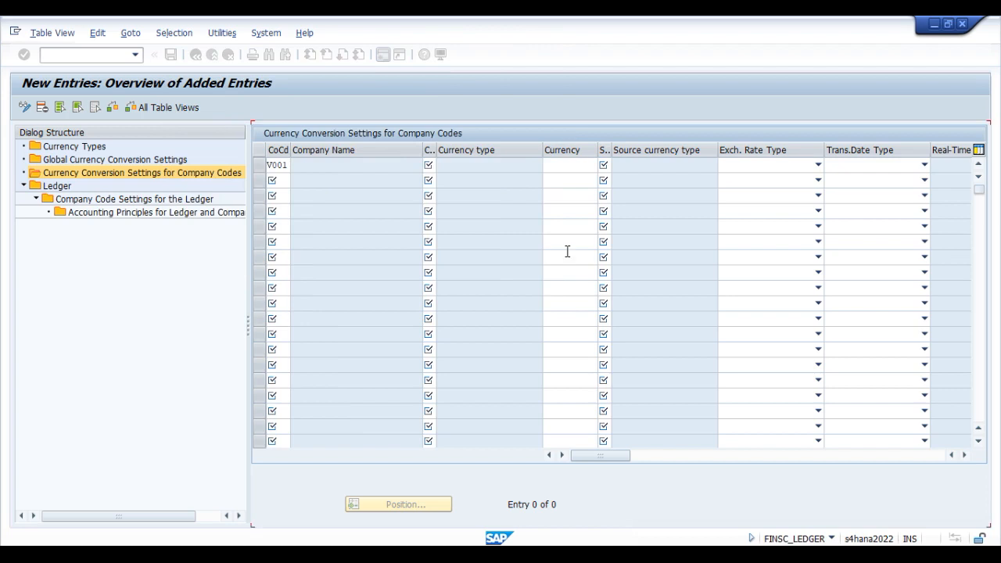
{"action": "key", "text": "Return"}
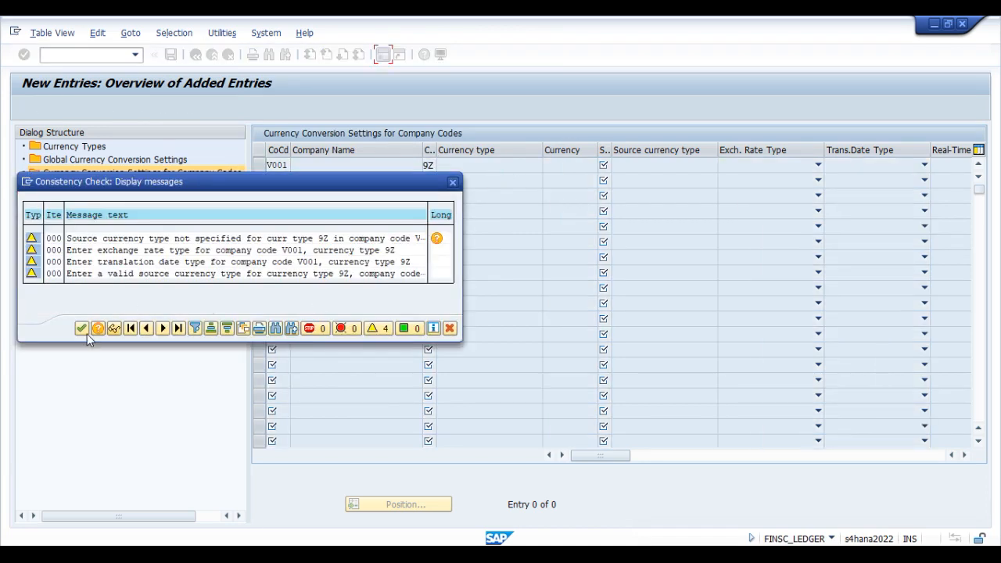
{"action": "left_click", "coordinate": [81, 329]}
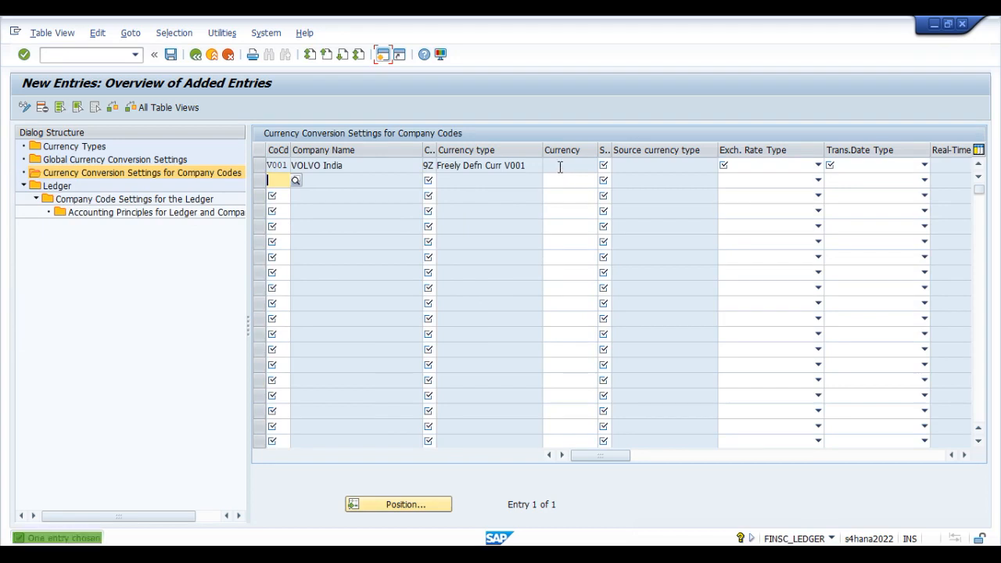
Step: Set the source currency type of the V001 9Z entry to 10, Company Code Currency
{"action": "left_click", "coordinate": [568, 172]}
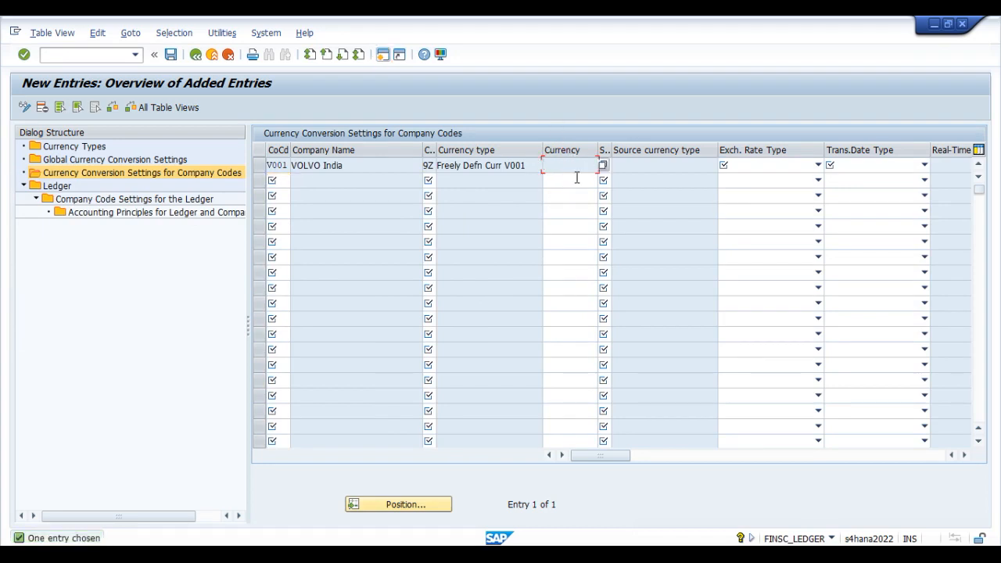
{"action": "left_click", "coordinate": [605, 165]}
{"action": "left_click", "coordinate": [616, 166]}
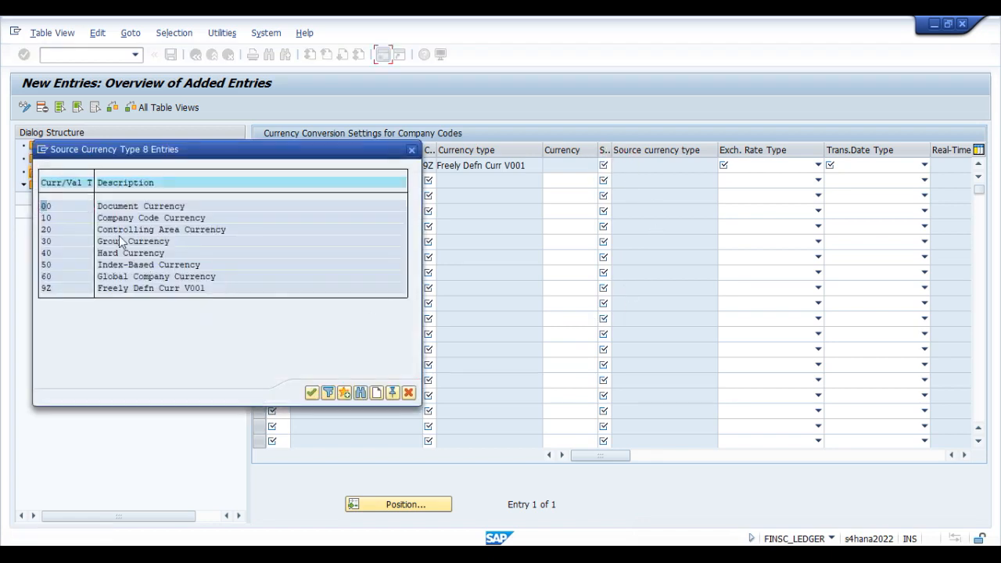
{"action": "left_click", "coordinate": [61, 217]}
{"action": "double_click", "coordinate": [62, 217]}
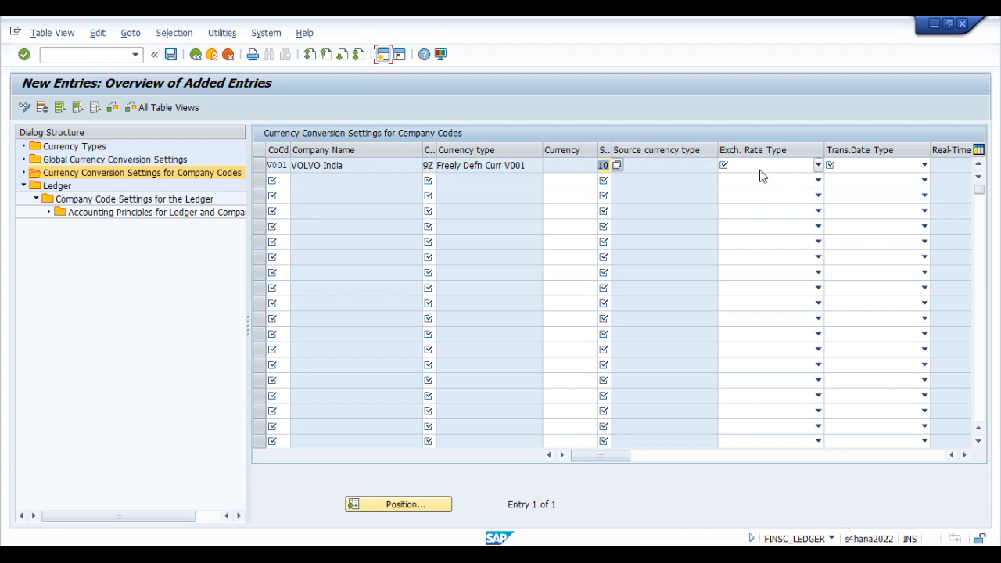
Step: Set the 9Z entry's exchange rate type to M and translation date type to 2 Posting date, accepting the consistency check messages
{"action": "left_click", "coordinate": [760, 167]}
{"action": "scroll", "coordinate": [727, 265], "scroll_direction": "down", "scroll_amount": 5}
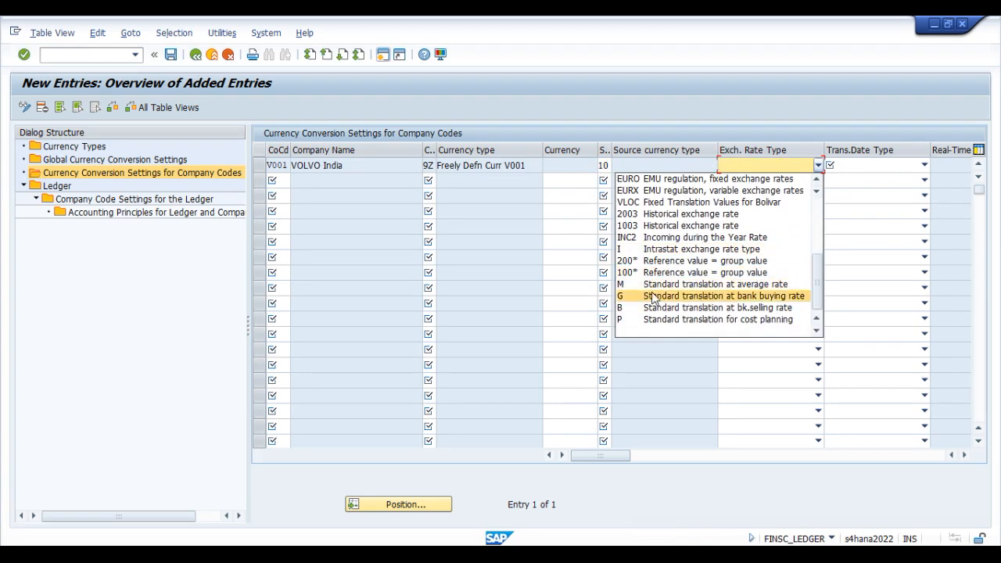
{"action": "left_click", "coordinate": [649, 283]}
{"action": "left_click", "coordinate": [874, 166]}
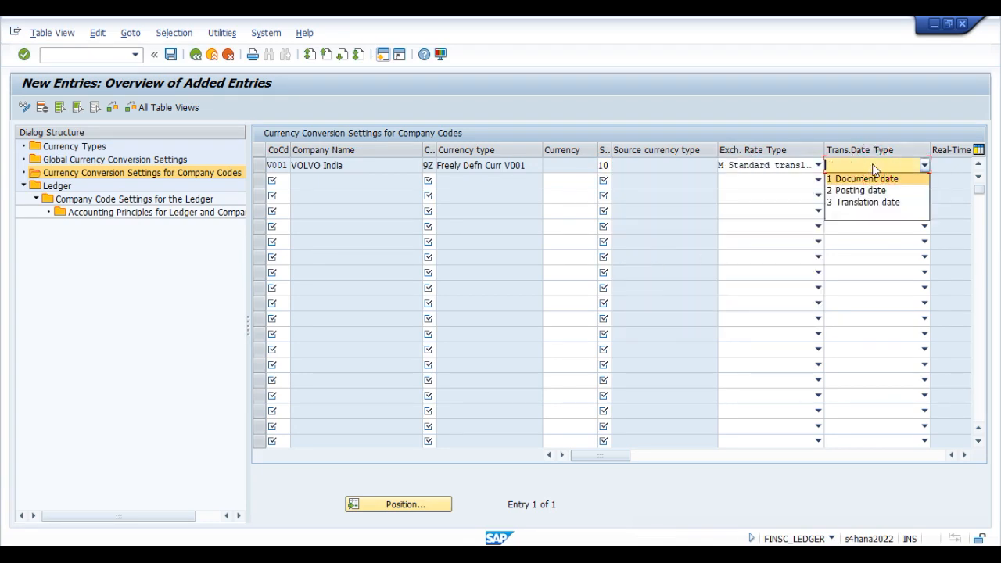
{"action": "left_click", "coordinate": [856, 190]}
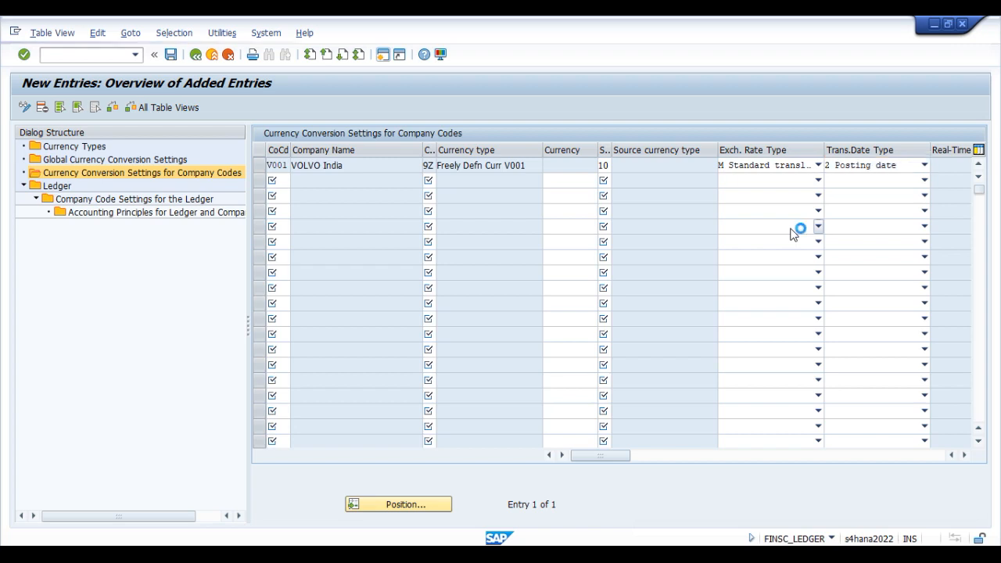
{"action": "key", "text": "ctrl+s"}
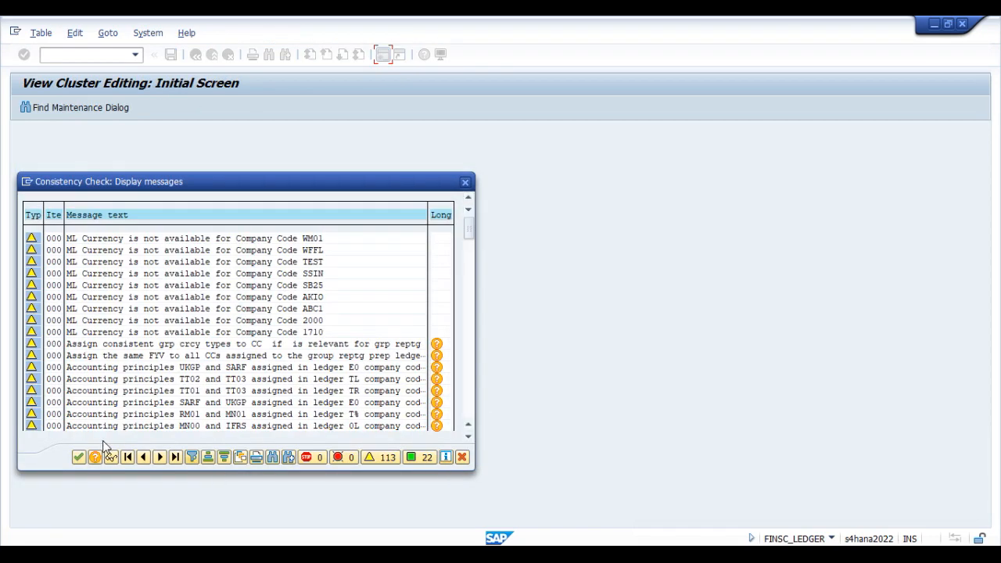
{"action": "left_click", "coordinate": [78, 458]}
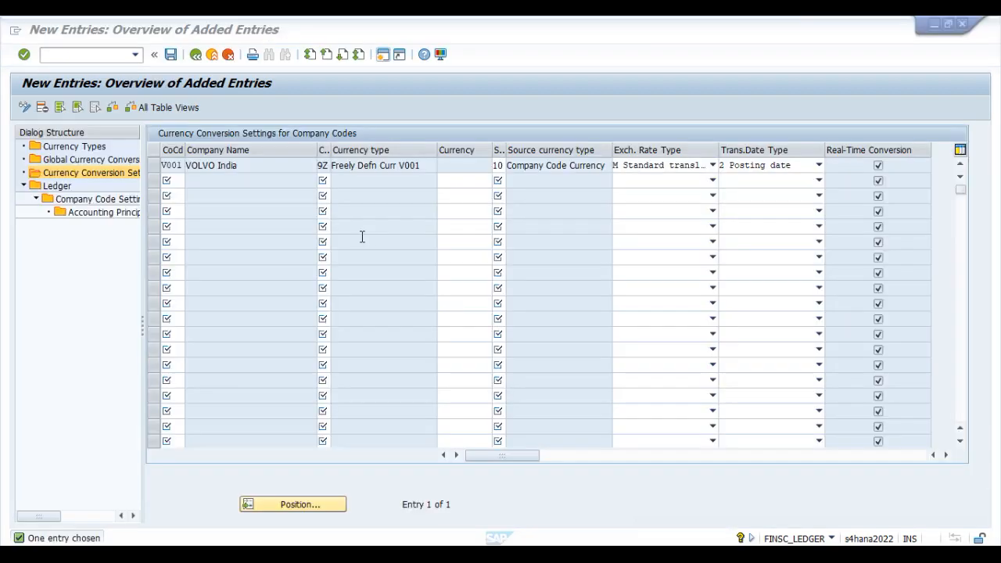
Step: Leave the 9Z entry's currency blank and save the entry to the proposed customizing request, accepting the consistency check messages
{"action": "left_click", "coordinate": [454, 164]}
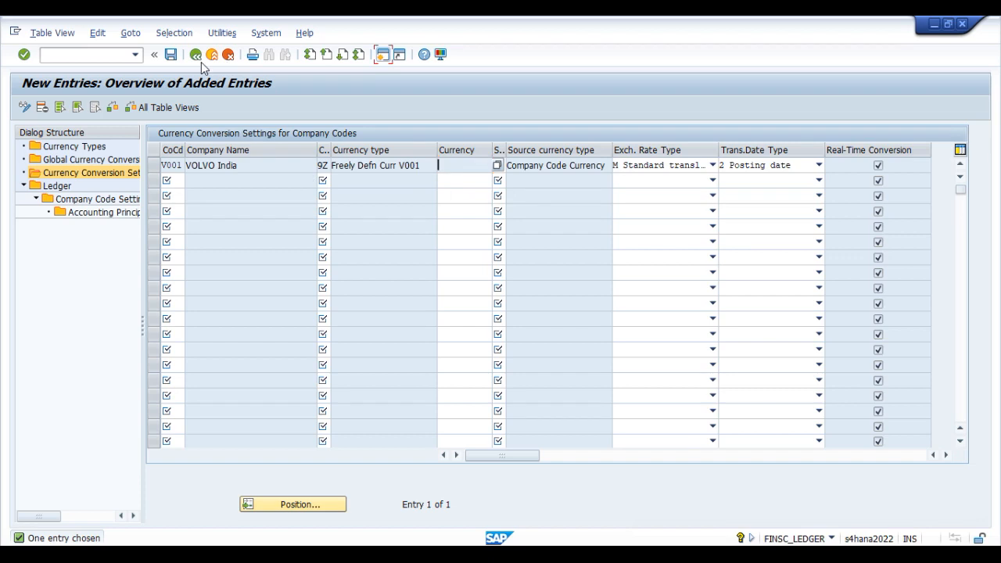
{"action": "left_click", "coordinate": [170, 54]}
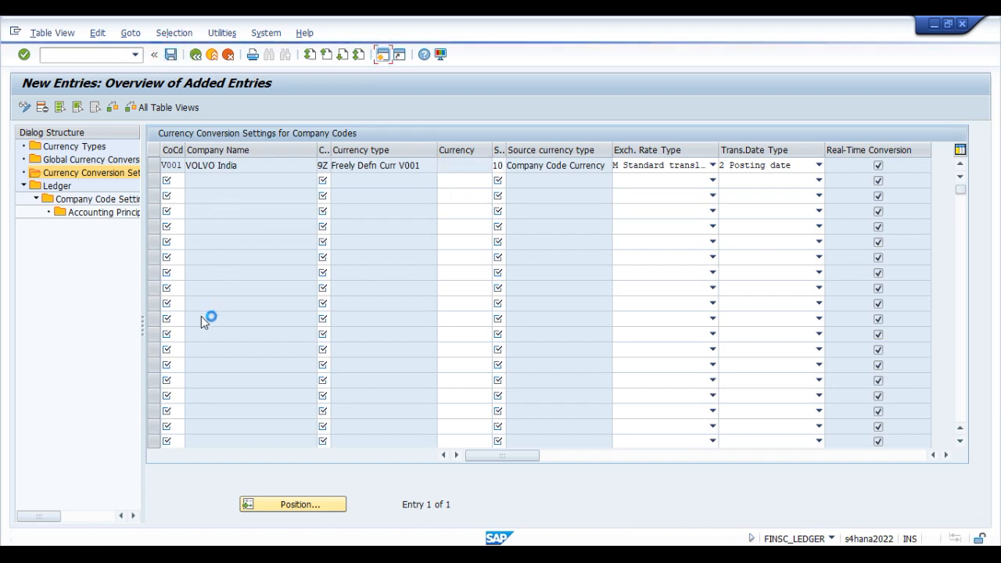
{"action": "left_click", "coordinate": [78, 457]}
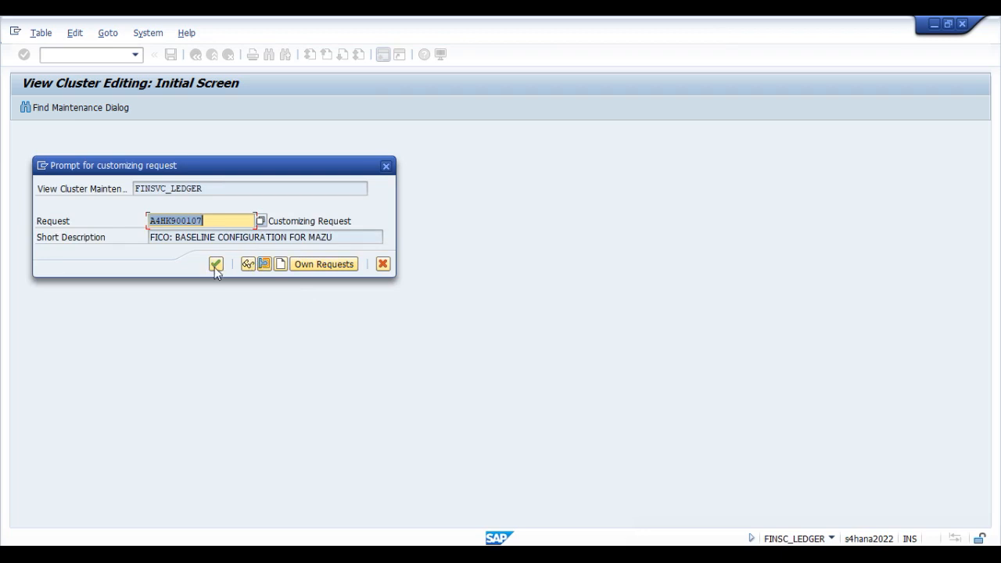
{"action": "left_click", "coordinate": [214, 265]}
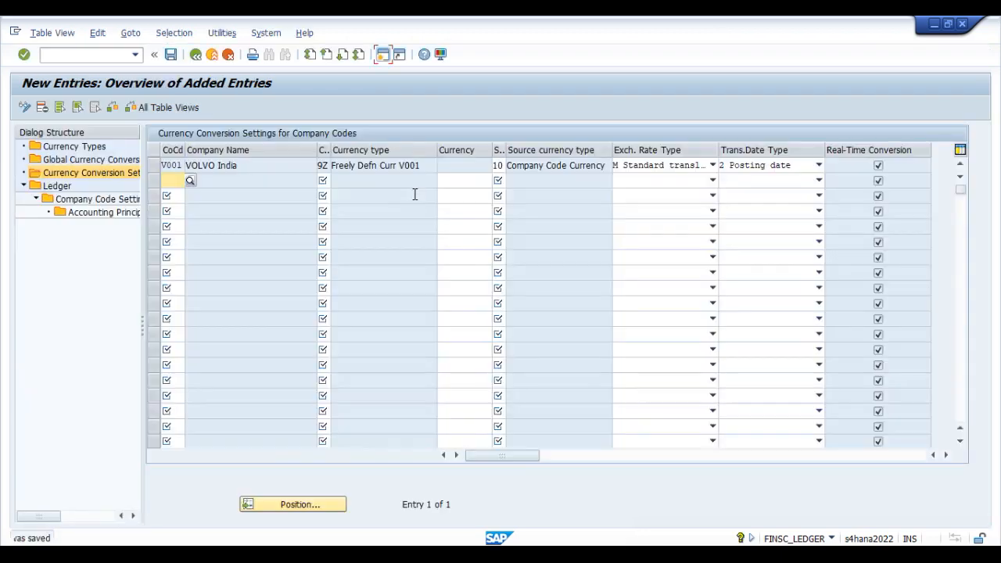
Step: Return to the currency conversion settings overview and position the list at company code V001
{"action": "left_click", "coordinate": [195, 55]}
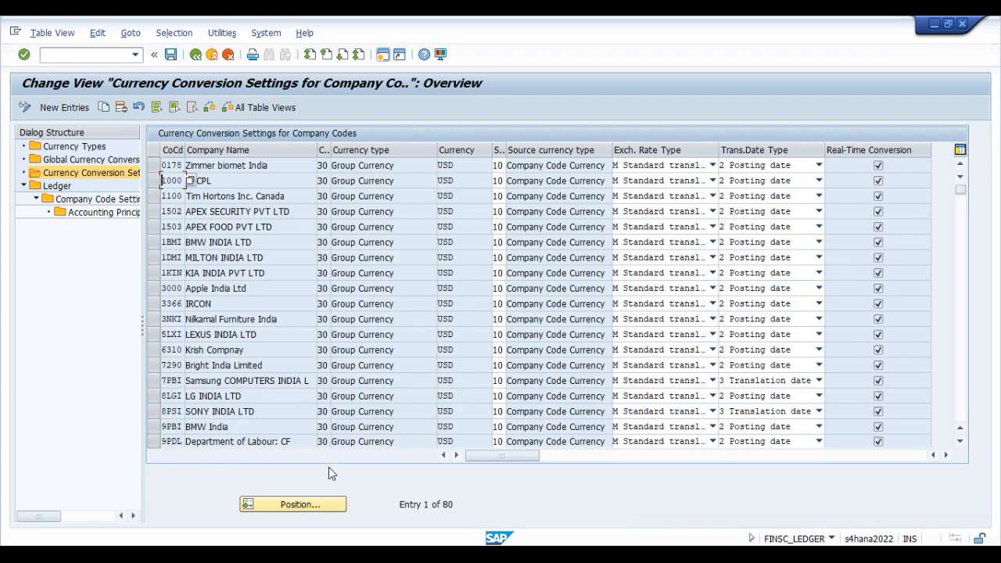
{"action": "left_click", "coordinate": [319, 505]}
{"action": "type", "text": "V001"}
{"action": "key", "text": "Return"}
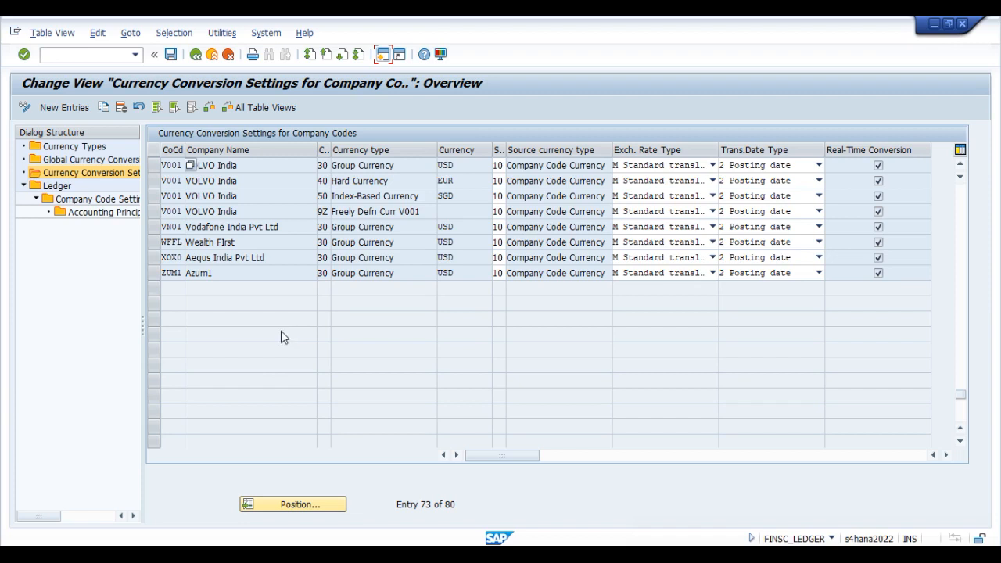
Step: Review company code V001's conversion settings for the group, hard, index-based and freely defined 9Z currencies
{"action": "left_click_drag", "start_coordinate": [153, 165], "coordinate": [294, 213]}
{"action": "left_click", "coordinate": [353, 169]}
{"action": "left_click", "coordinate": [354, 181]}
{"action": "left_click", "coordinate": [351, 197]}
{"action": "left_click", "coordinate": [354, 210]}
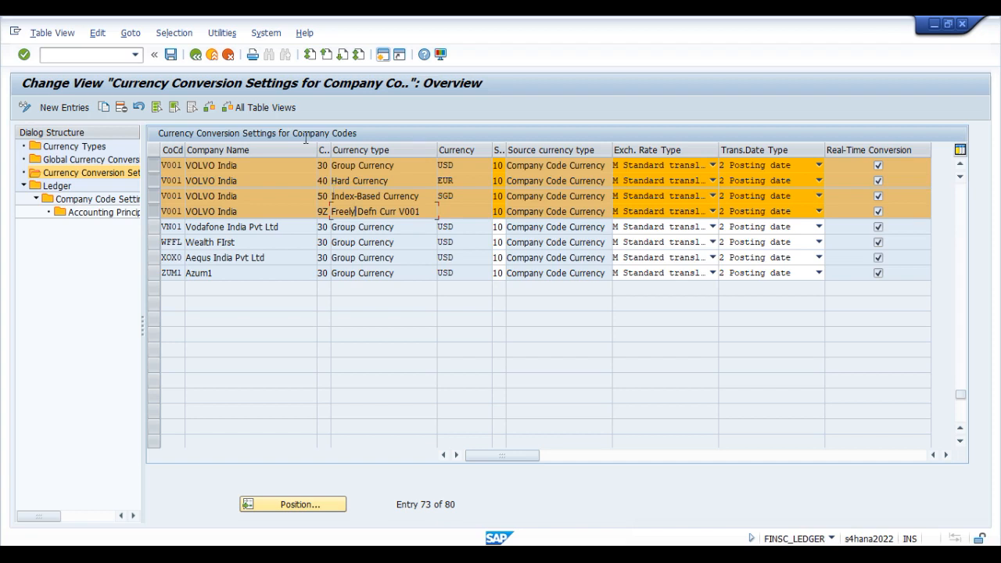
{"action": "left_click", "coordinate": [153, 166]}
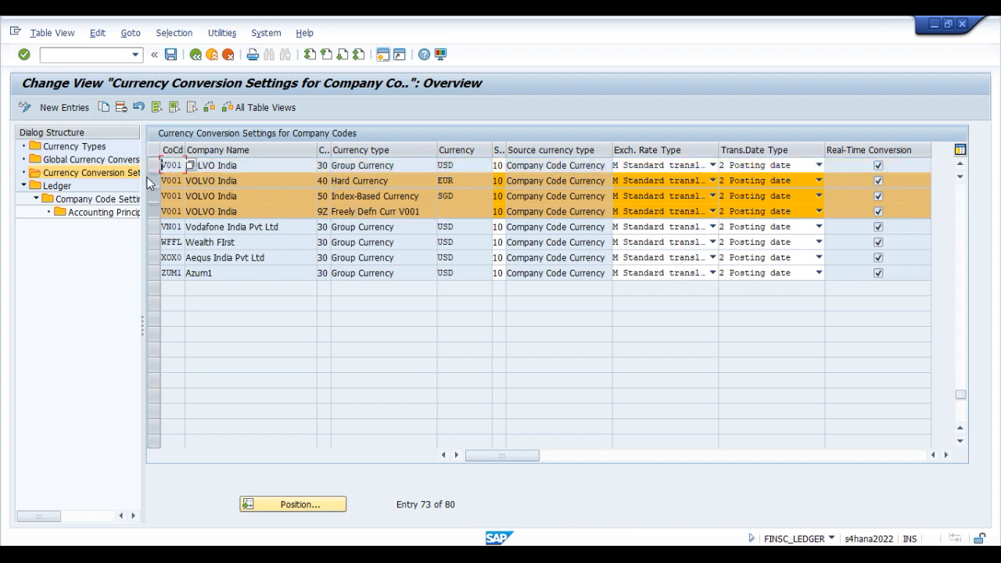
{"action": "left_click", "coordinate": [154, 180]}
{"action": "left_click", "coordinate": [154, 197]}
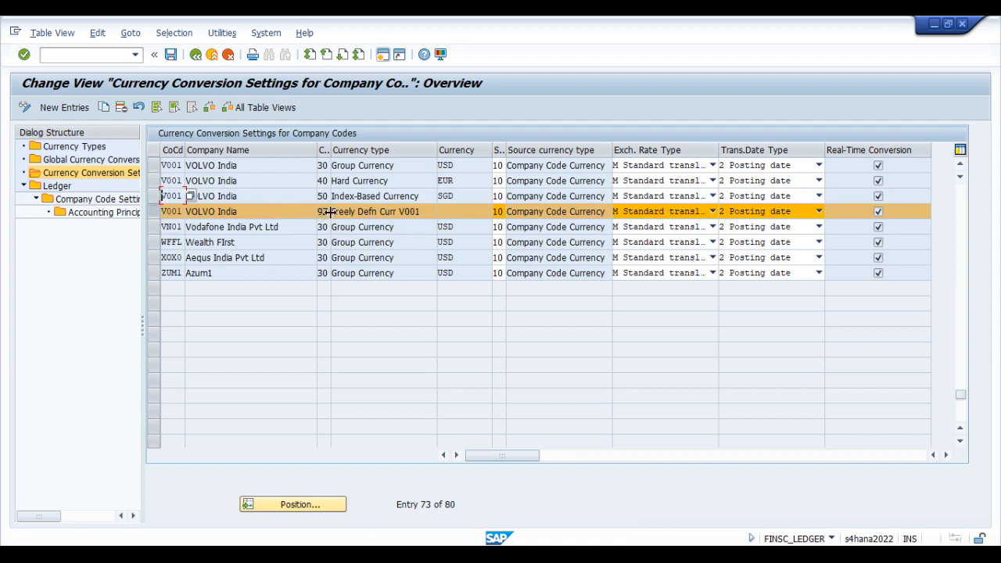
{"action": "left_click", "coordinate": [365, 213]}
{"action": "left_click", "coordinate": [460, 212]}
{"action": "left_click", "coordinate": [156, 212]}
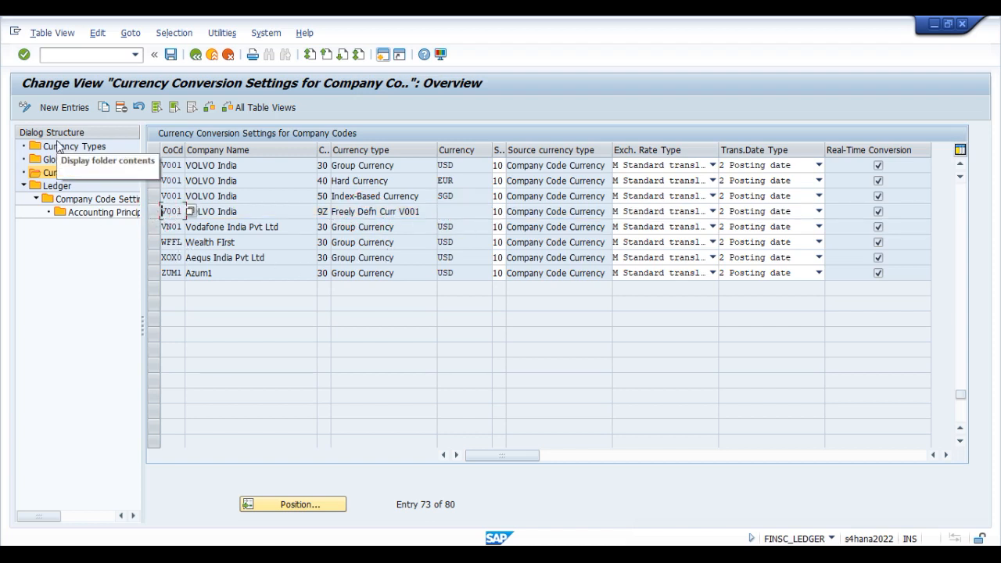
Step: Open the Ledger settings and examine leading ledger 0L, its Leading indicator, and the non-leading ledgers in the list
{"action": "double_click", "coordinate": [58, 186]}
{"action": "left_click", "coordinate": [81, 279]}
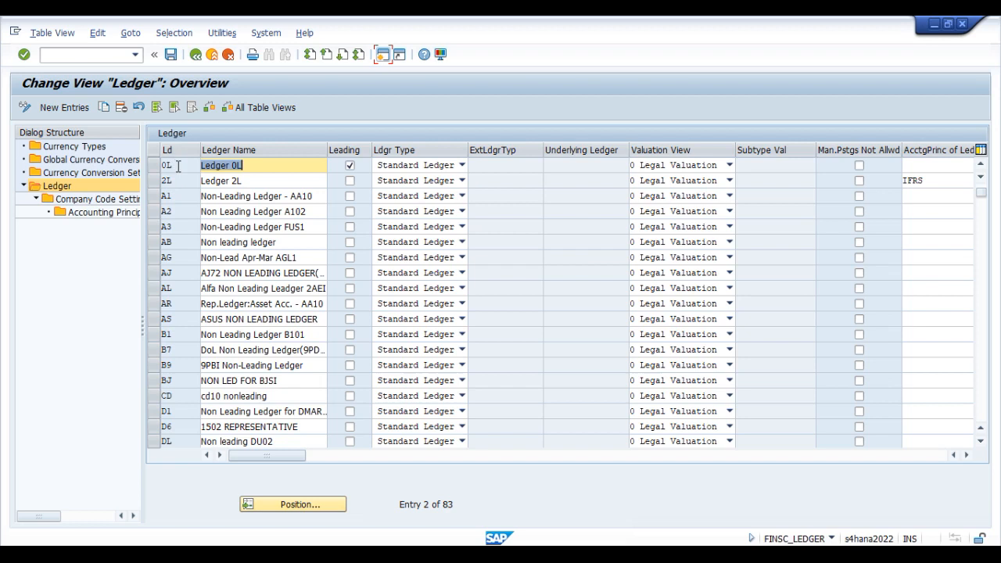
{"action": "left_click", "coordinate": [176, 165]}
{"action": "left_click", "coordinate": [153, 167]}
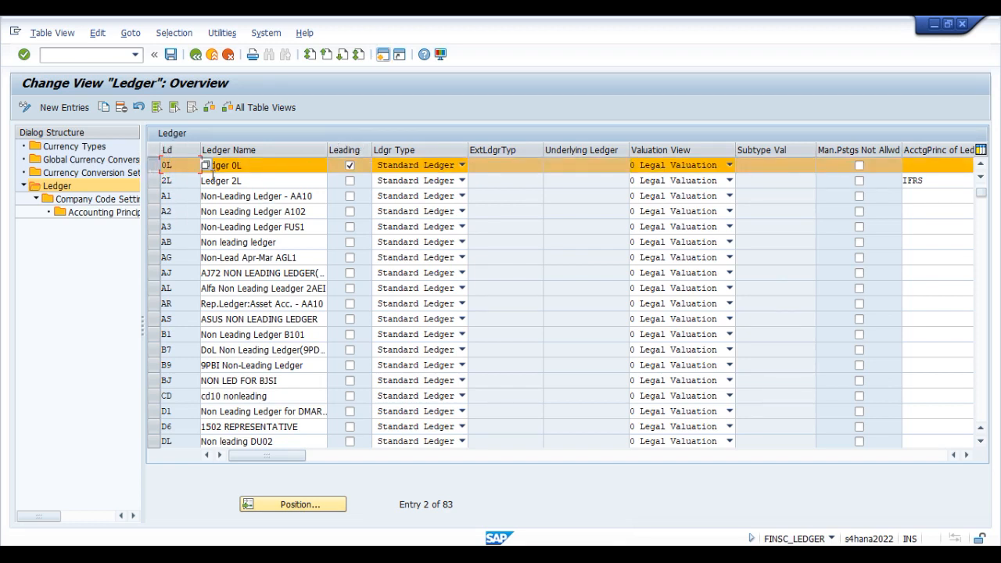
{"action": "left_click", "coordinate": [170, 165]}
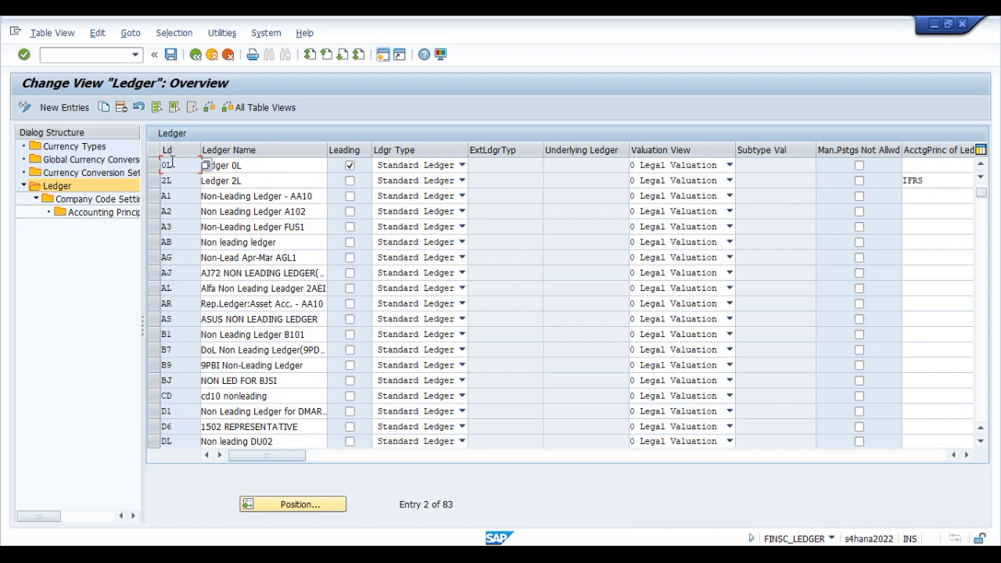
{"action": "left_click", "coordinate": [153, 166]}
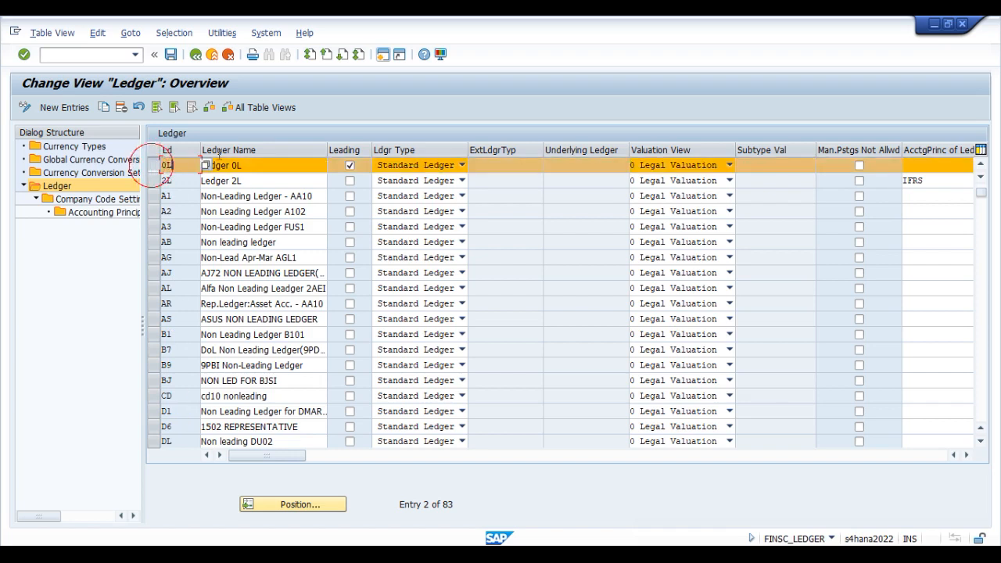
{"action": "left_click", "coordinate": [350, 168]}
{"action": "left_click", "coordinate": [153, 165]}
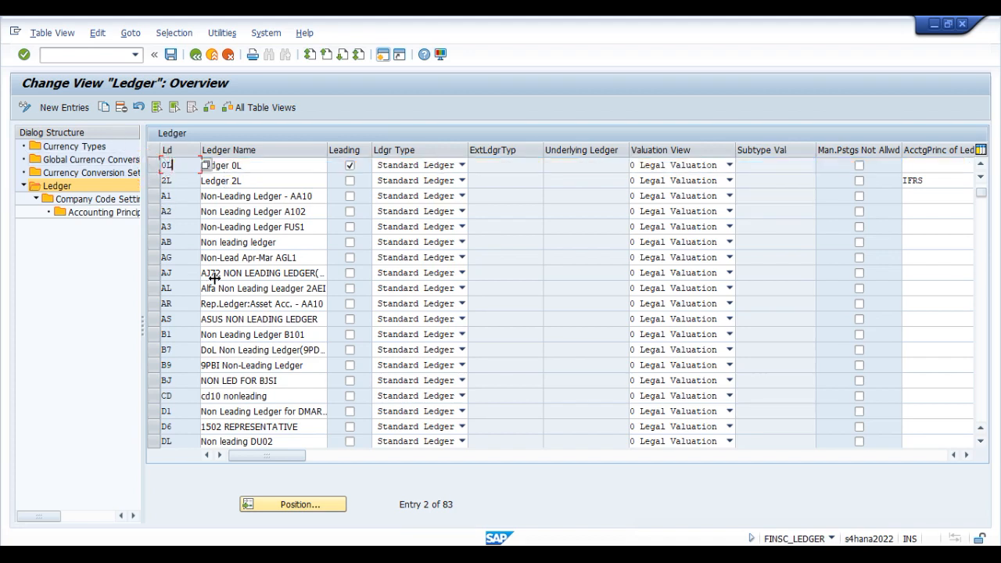
{"action": "scroll", "coordinate": [188, 287], "scroll_direction": "down", "scroll_amount": 3}
{"action": "scroll", "coordinate": [187, 287], "scroll_direction": "down", "scroll_amount": 4}
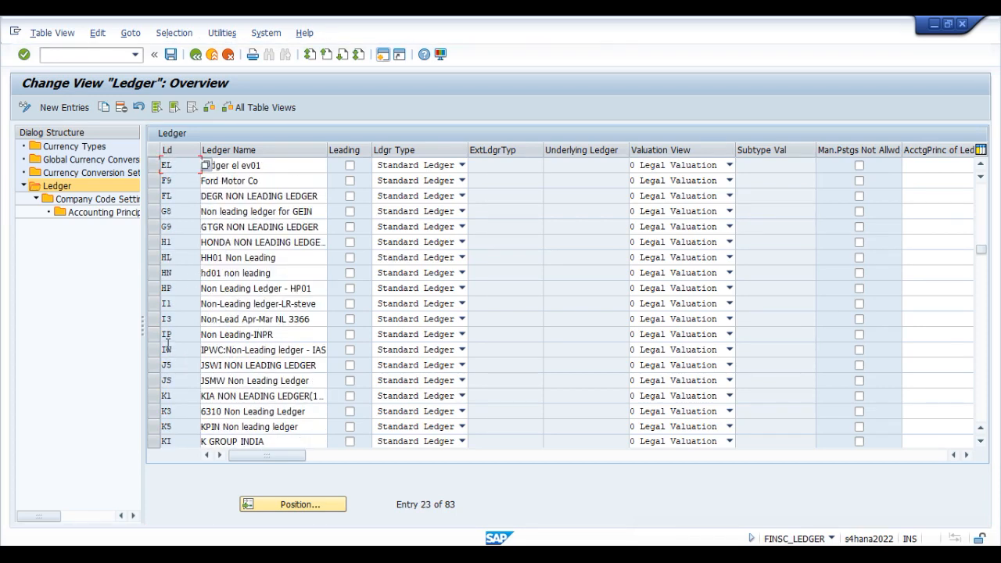
{"action": "scroll", "coordinate": [183, 360], "scroll_direction": "up", "scroll_amount": 5}
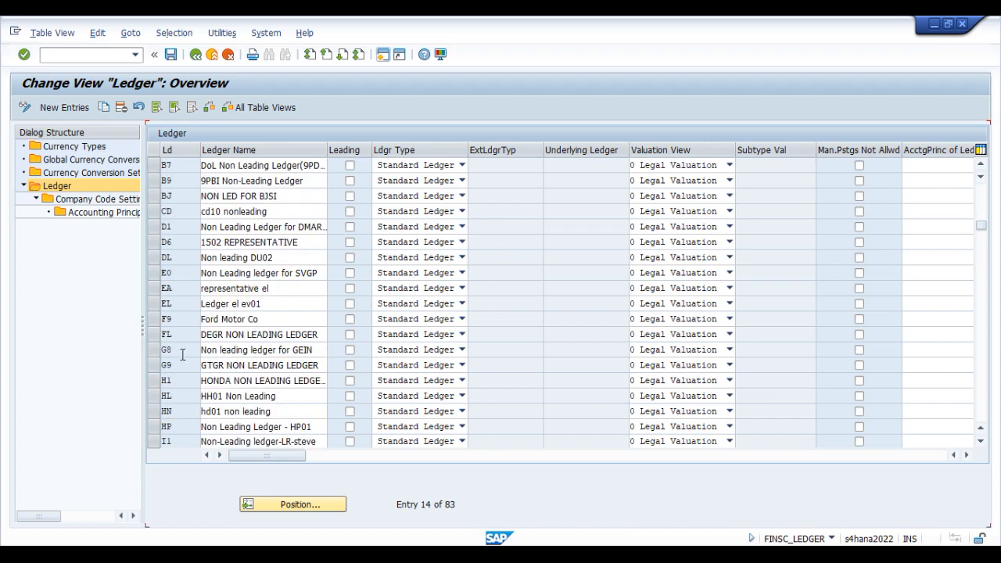
Step: Open the company code settings for leading ledger 0L and accept the consistency check messages
{"action": "scroll", "coordinate": [182, 360], "scroll_direction": "up", "scroll_amount": 3}
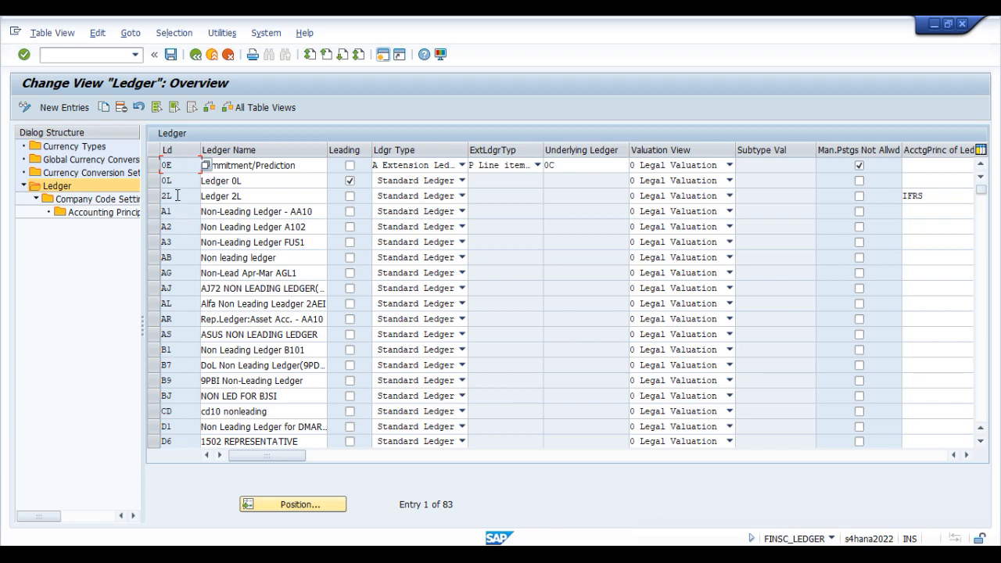
{"action": "left_click", "coordinate": [155, 181]}
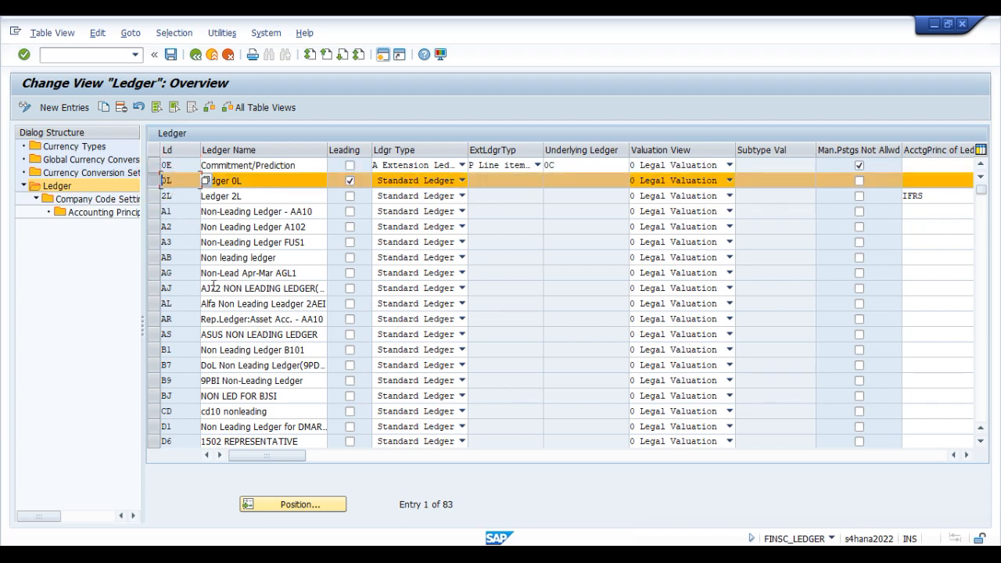
{"action": "double_click", "coordinate": [89, 200]}
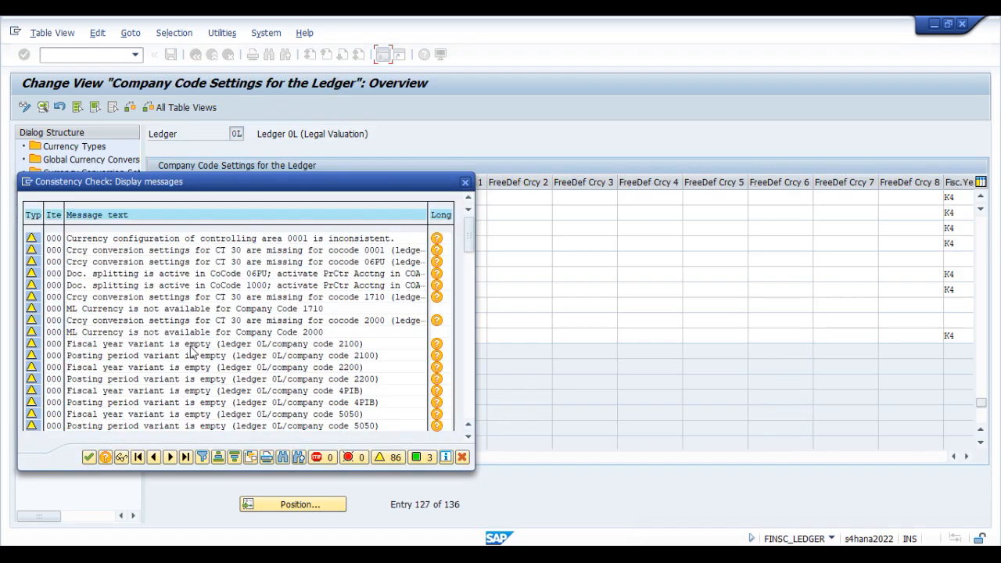
{"action": "left_click", "coordinate": [88, 457]}
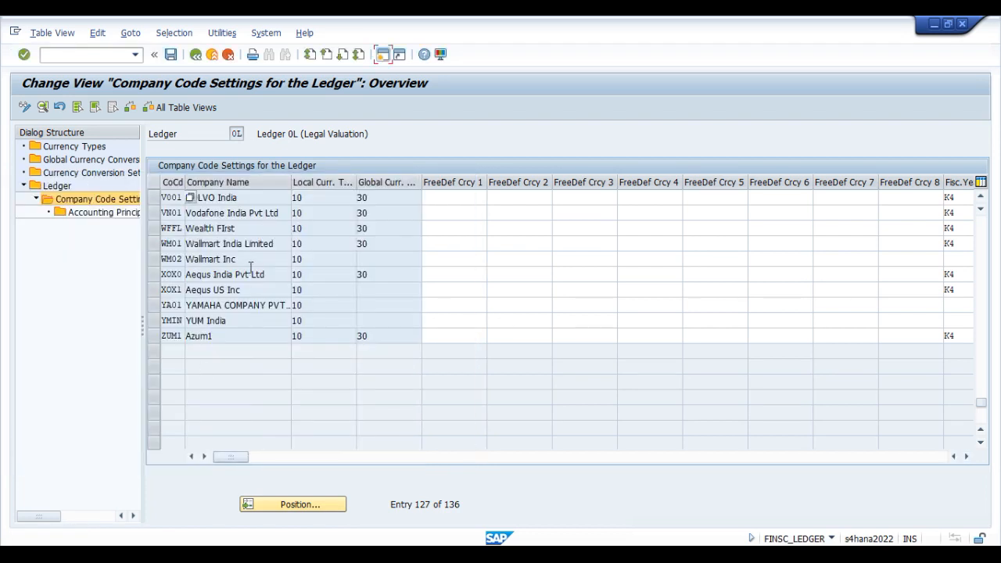
Step: Select company code V001 and examine its local and global currency types, widening the Global Curr. Type column to show its full heading
{"action": "left_click", "coordinate": [257, 202]}
{"action": "left_click", "coordinate": [155, 199]}
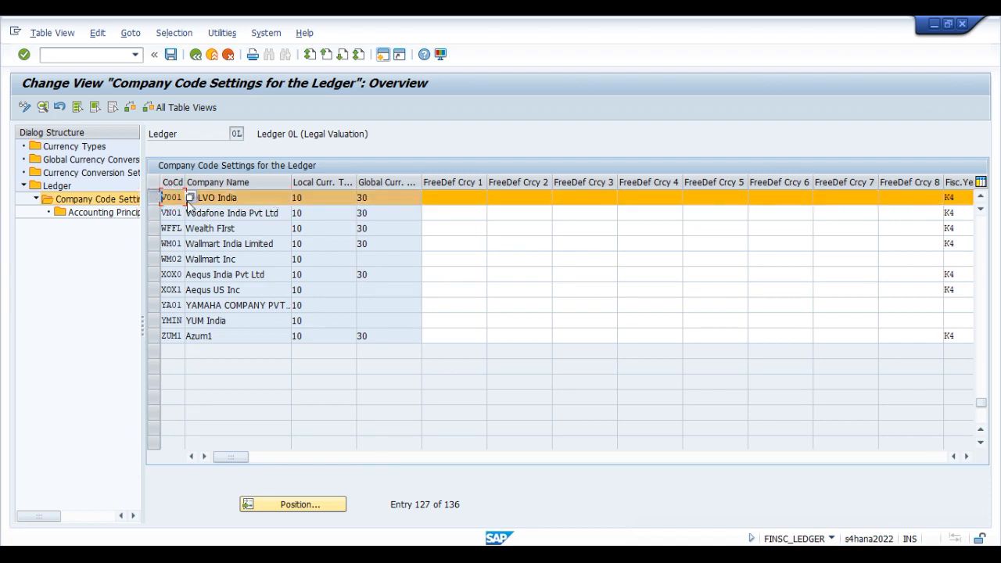
{"action": "left_click", "coordinate": [266, 198]}
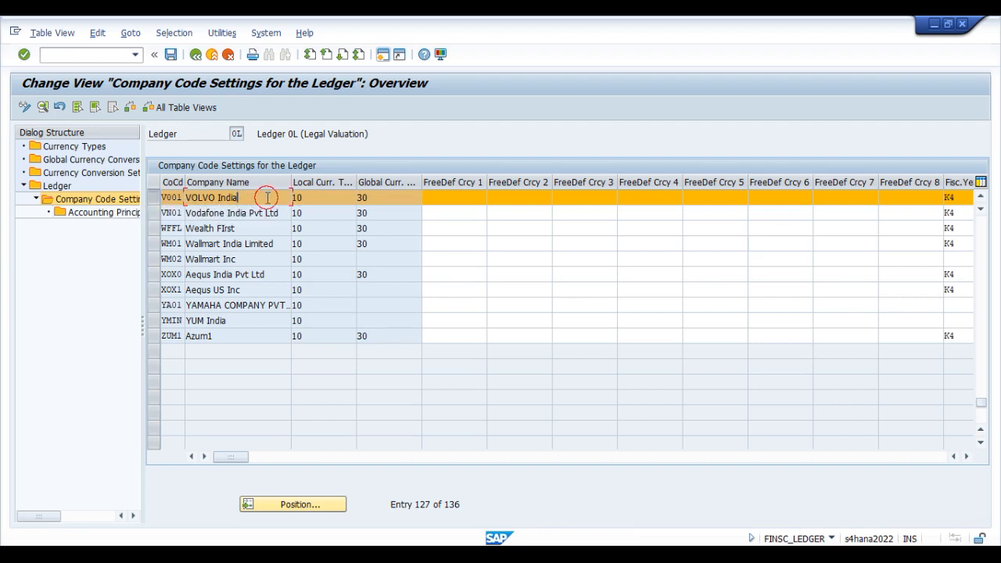
{"action": "left_click", "coordinate": [316, 200]}
{"action": "left_click", "coordinate": [397, 197]}
{"action": "type", "text": "30"}
{"action": "left_click", "coordinate": [315, 197]}
{"action": "left_click", "coordinate": [391, 200]}
{"action": "type", "text": "30"}
{"action": "left_click_drag", "start_coordinate": [421, 181], "coordinate": [453, 181]}
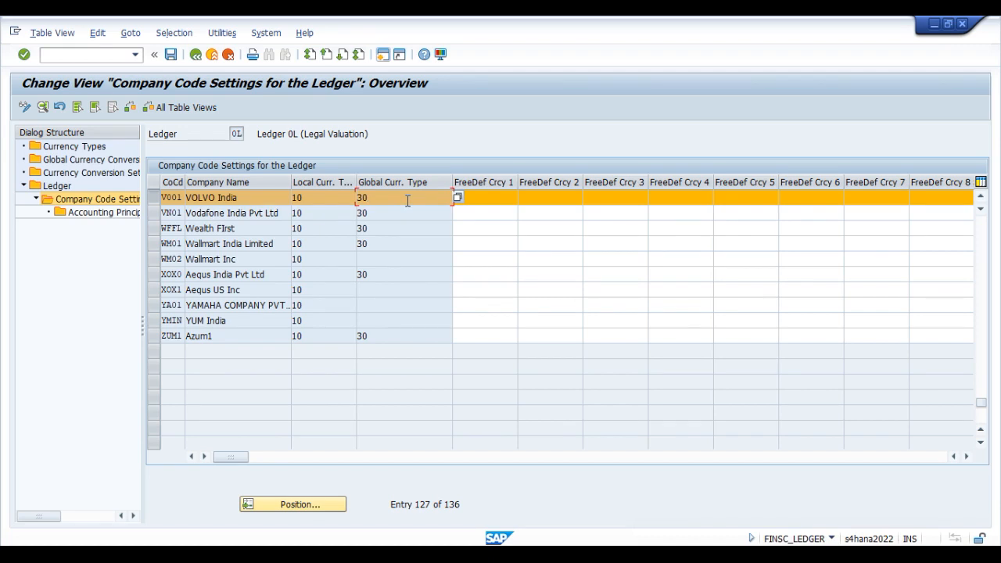
{"action": "left_click", "coordinate": [917, 535]}
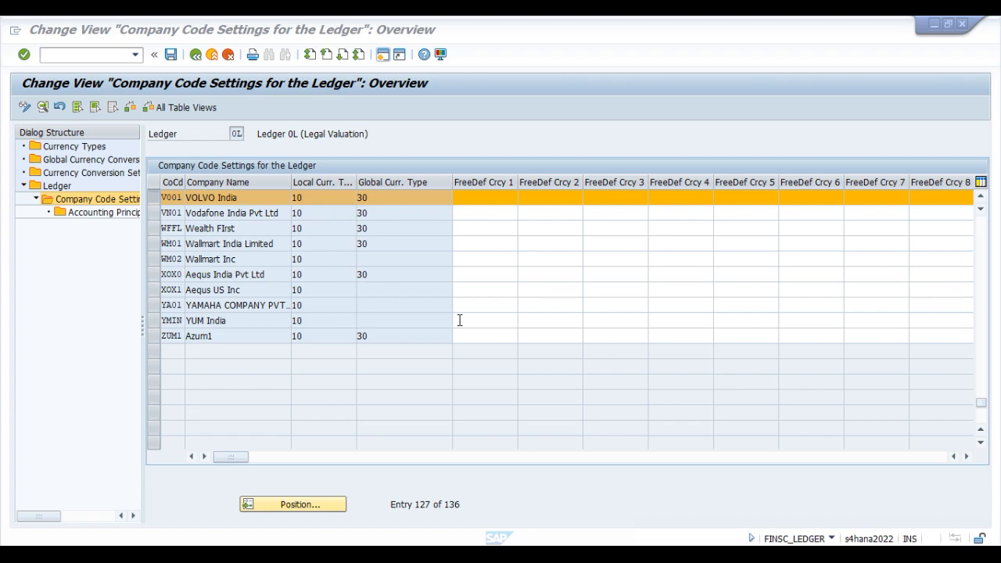
{"action": "left_click", "coordinate": [390, 198]}
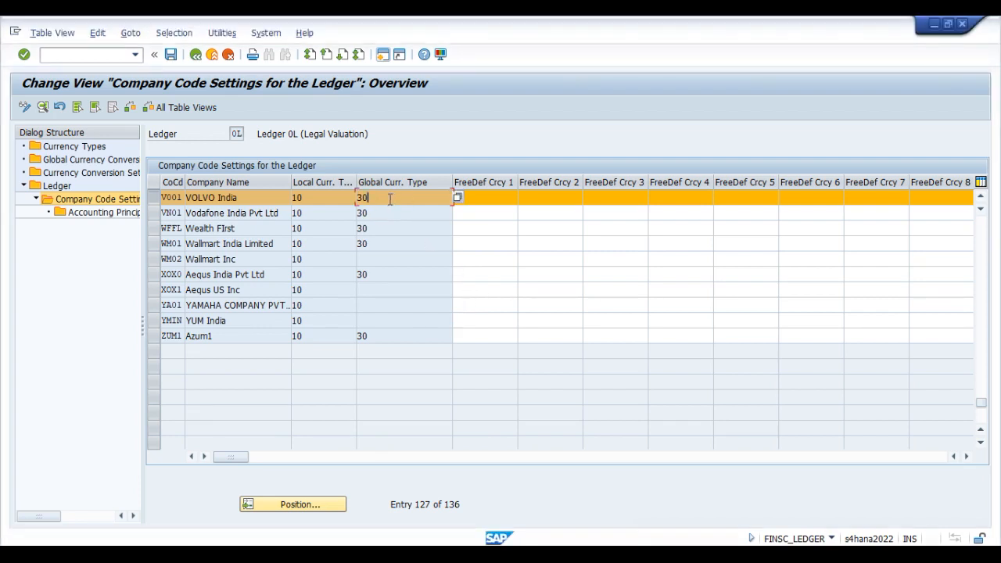
{"action": "left_click", "coordinate": [402, 196]}
Step: Examine the FreeDef Crcy 1 and FreeDef Crcy 2 fields for company code V001
{"action": "left_click", "coordinate": [497, 196]}
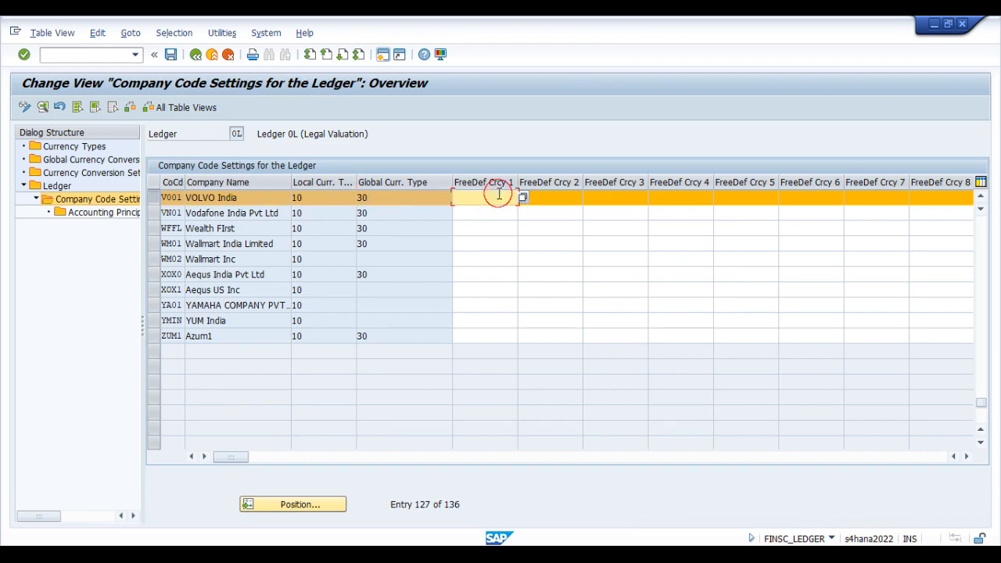
{"action": "left_click", "coordinate": [556, 194]}
{"action": "left_click", "coordinate": [491, 199]}
{"action": "left_click", "coordinate": [548, 200]}
{"action": "left_click", "coordinate": [241, 457]}
{"action": "left_click_drag", "start_coordinate": [241, 460], "coordinate": [268, 459]}
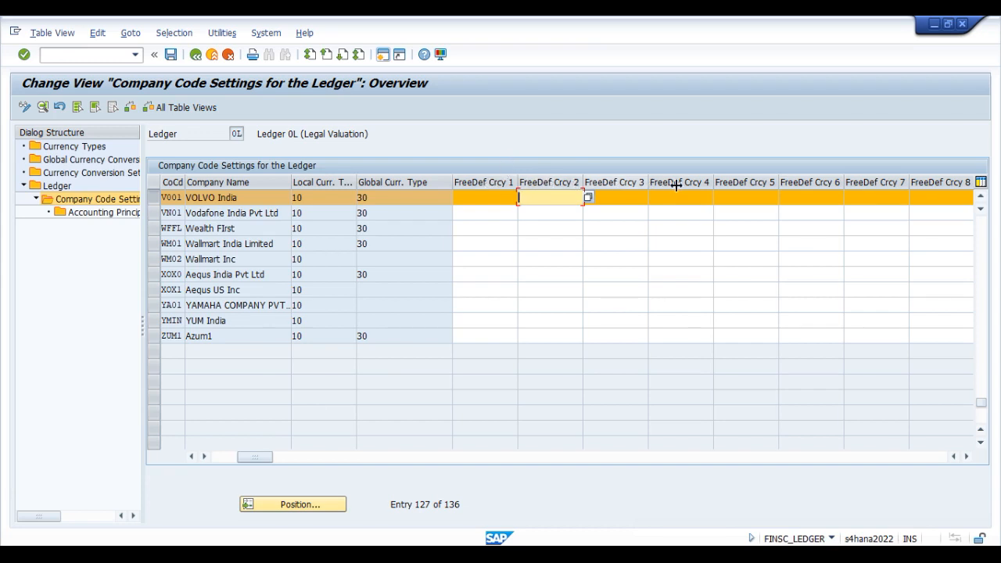
Step: Review the remaining freely defined currency columns, the fiscal year variant and the posting period variant in ledger 0L's company code settings
{"action": "left_click", "coordinate": [967, 457]}
{"action": "left_click", "coordinate": [967, 456]}
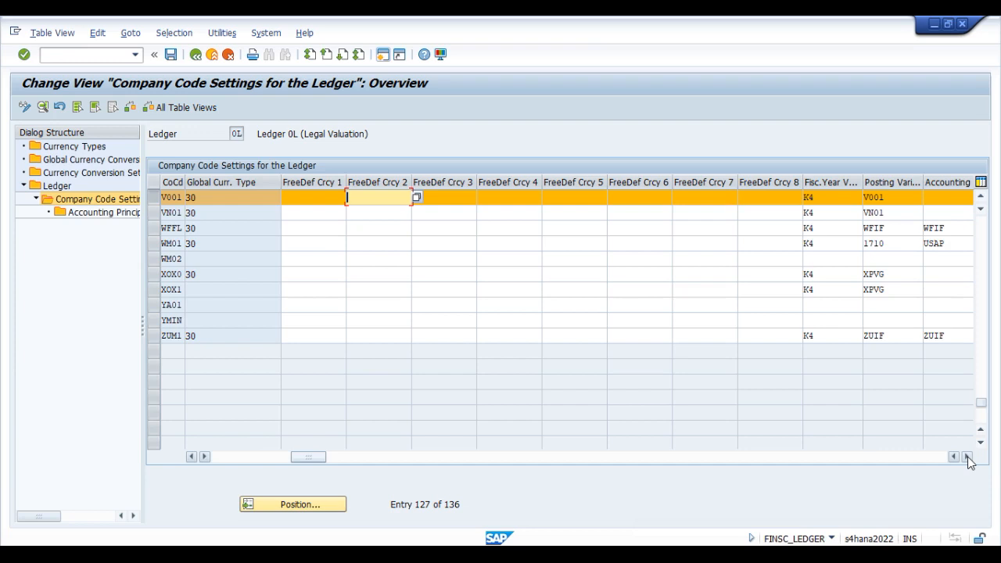
{"action": "left_click", "coordinate": [967, 457]}
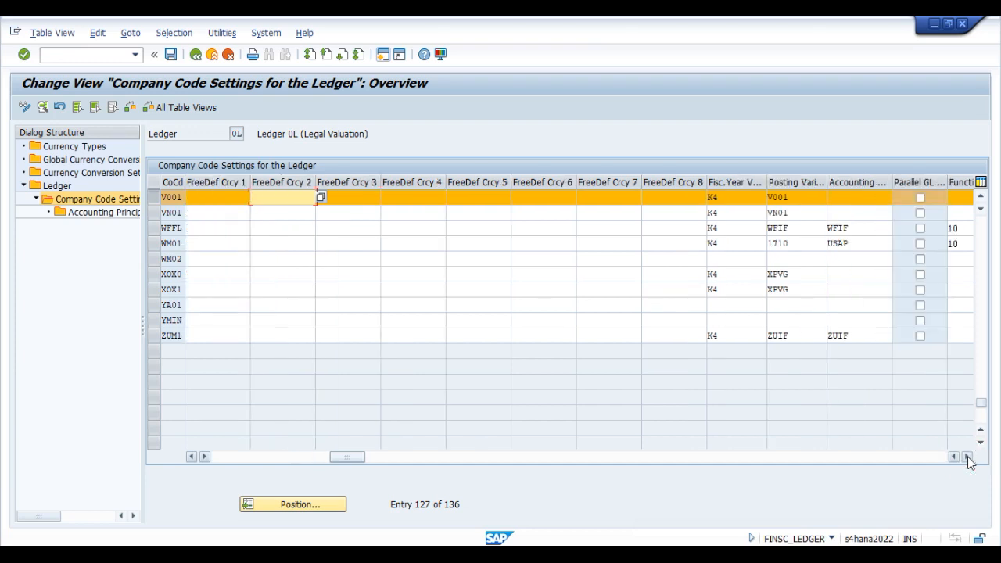
{"action": "left_click", "coordinate": [967, 456]}
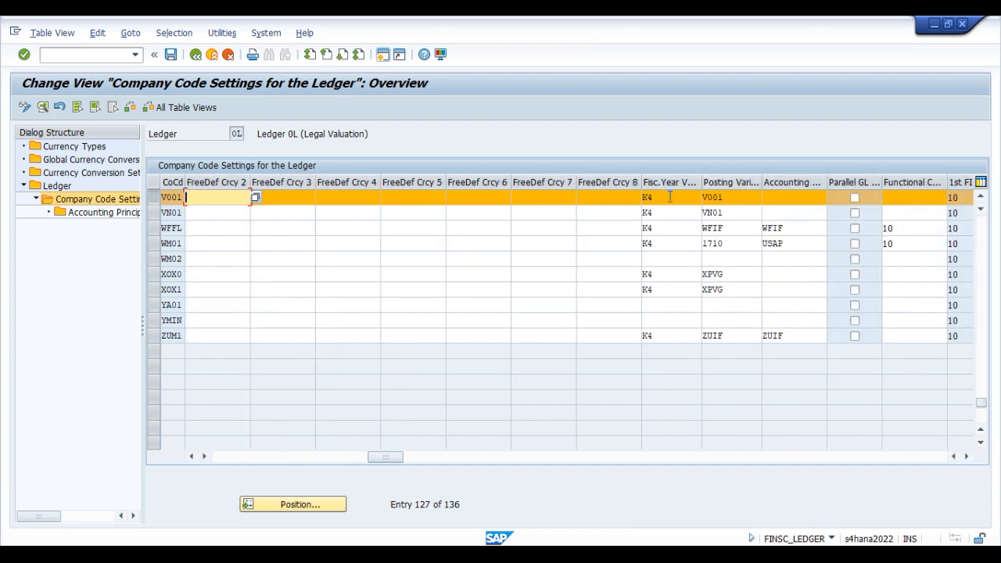
{"action": "left_click", "coordinate": [670, 197]}
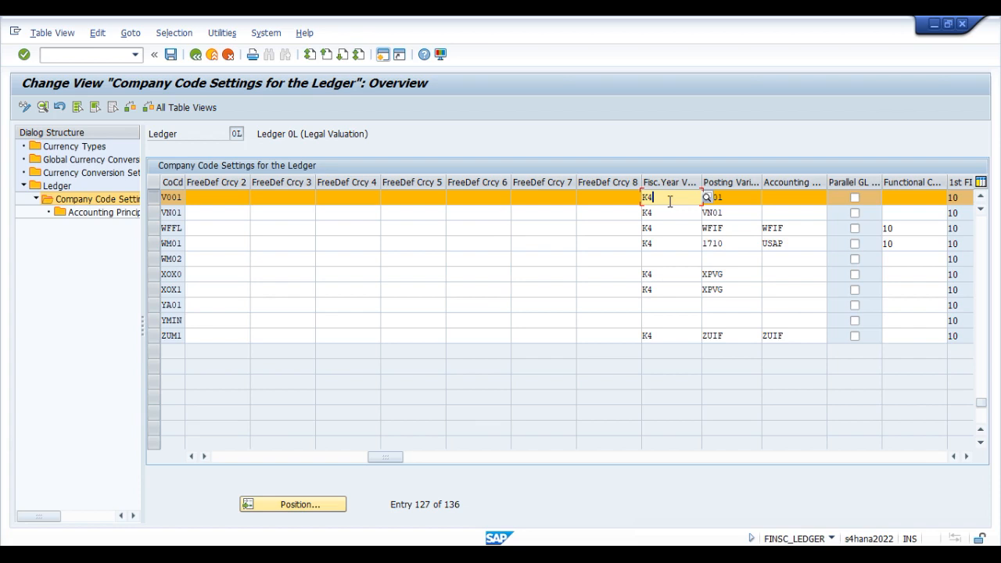
{"action": "left_click", "coordinate": [600, 197]}
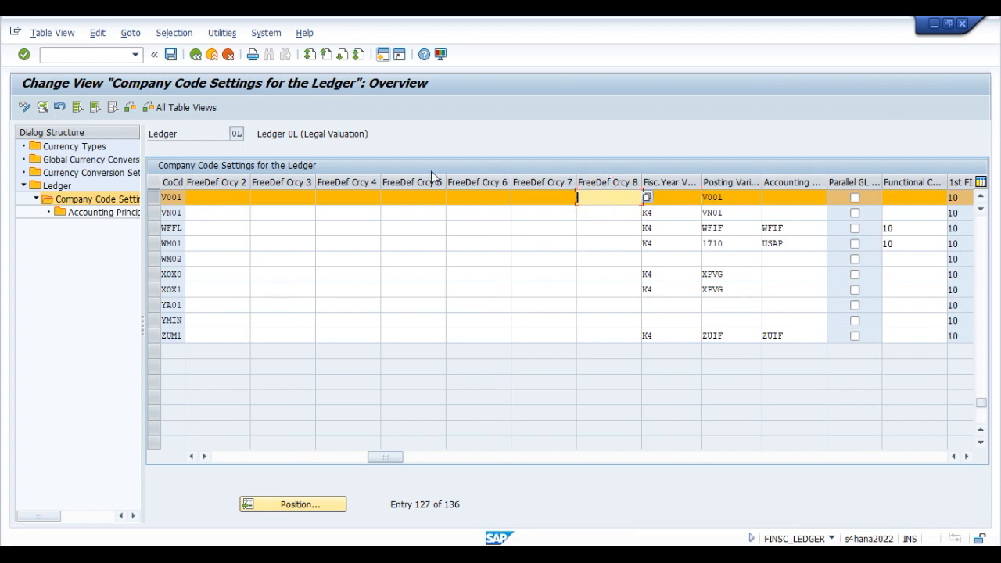
{"action": "left_click", "coordinate": [725, 227]}
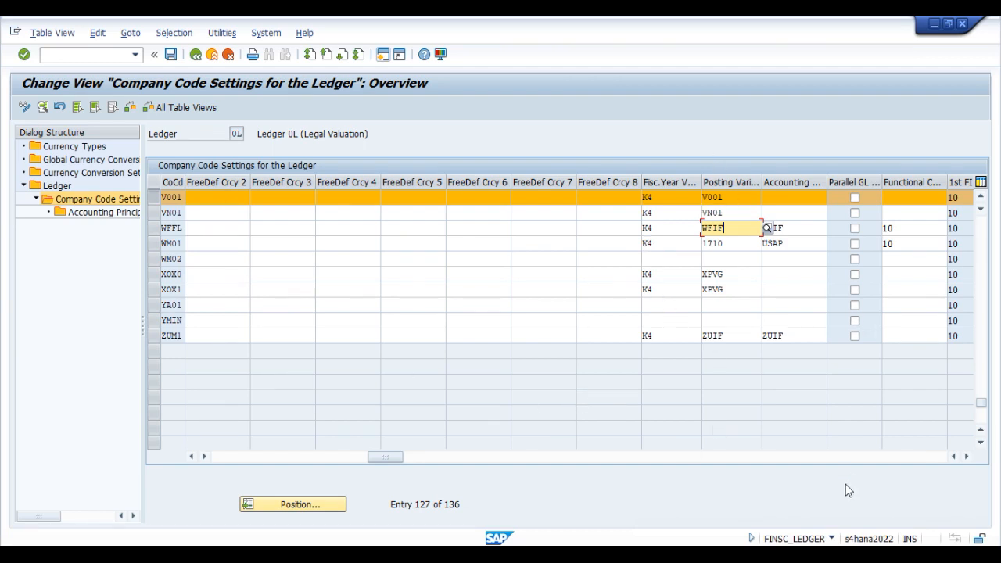
Step: Examine company code V001's first, second and third FI currency assignments
{"action": "left_click", "coordinate": [966, 456]}
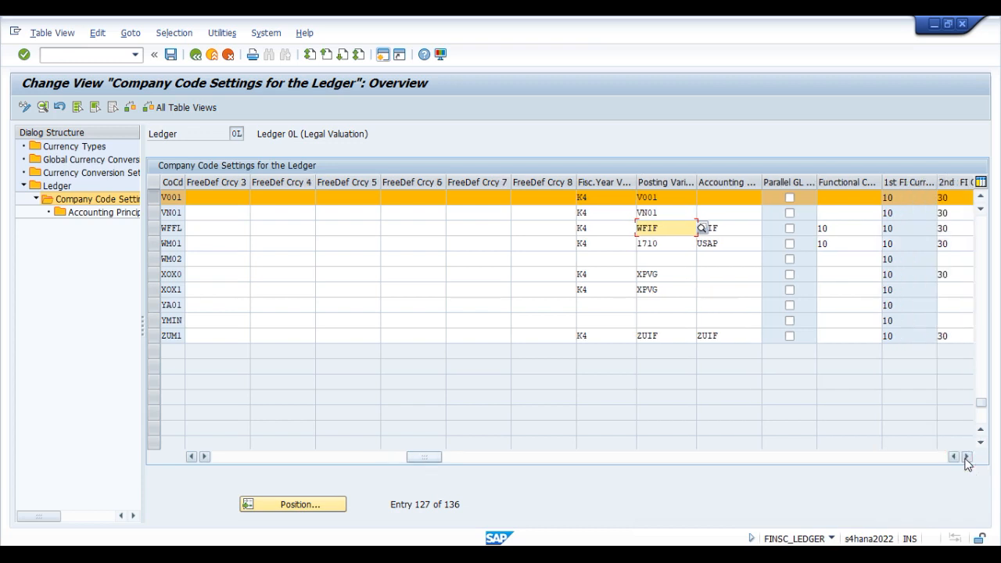
{"action": "left_click", "coordinate": [966, 456]}
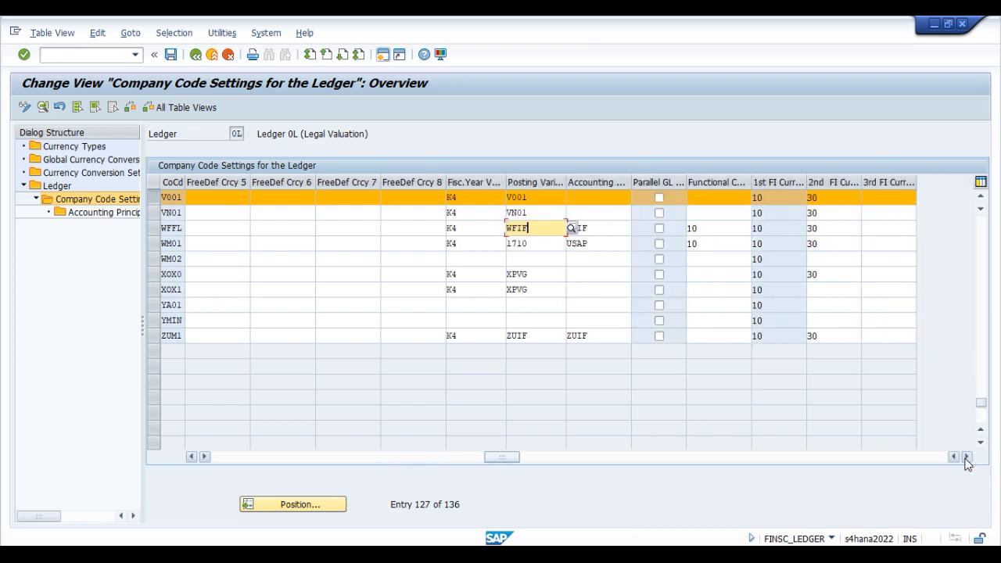
{"action": "left_click", "coordinate": [916, 538]}
{"action": "left_click", "coordinate": [771, 195]}
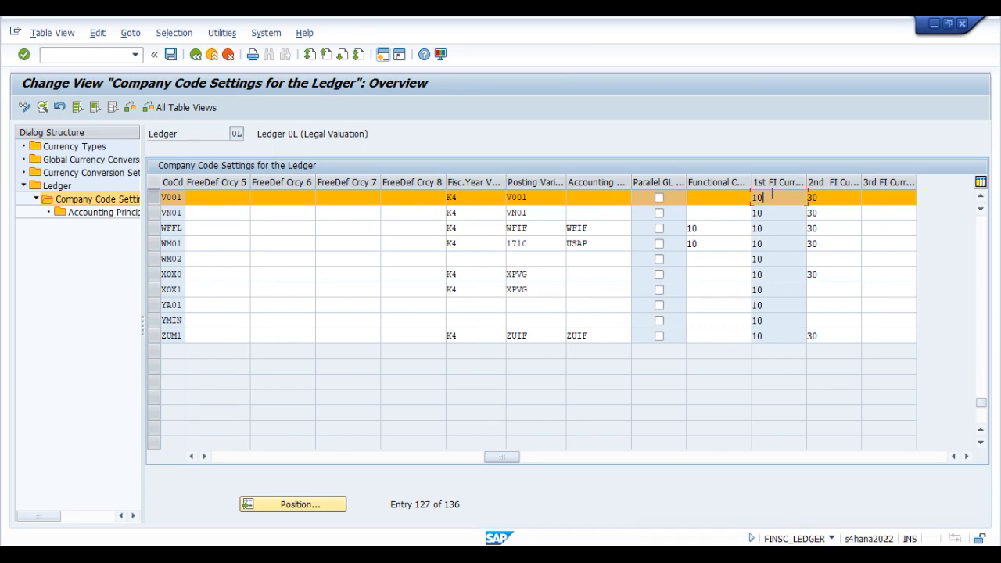
{"action": "left_click", "coordinate": [831, 198]}
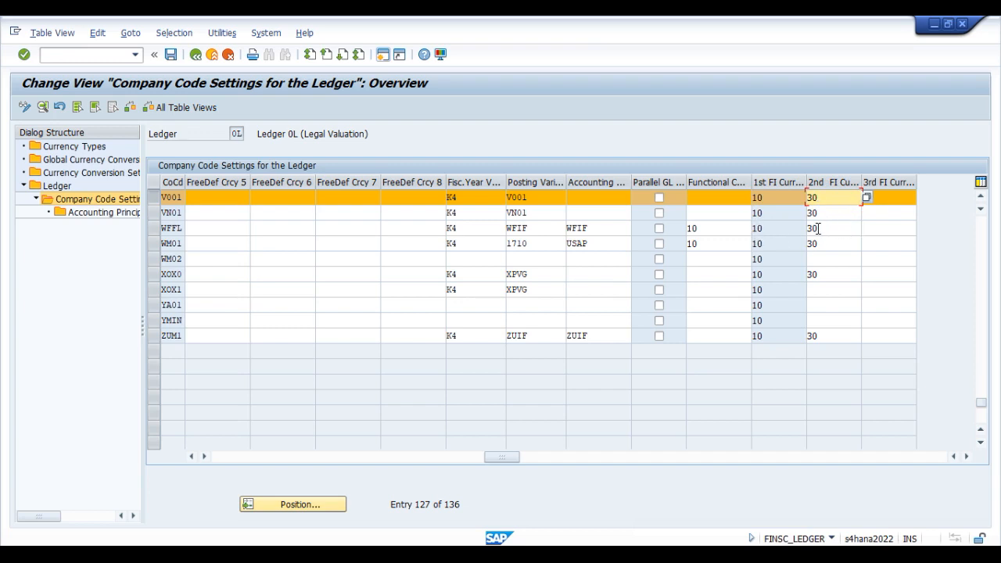
{"action": "left_click", "coordinate": [896, 196]}
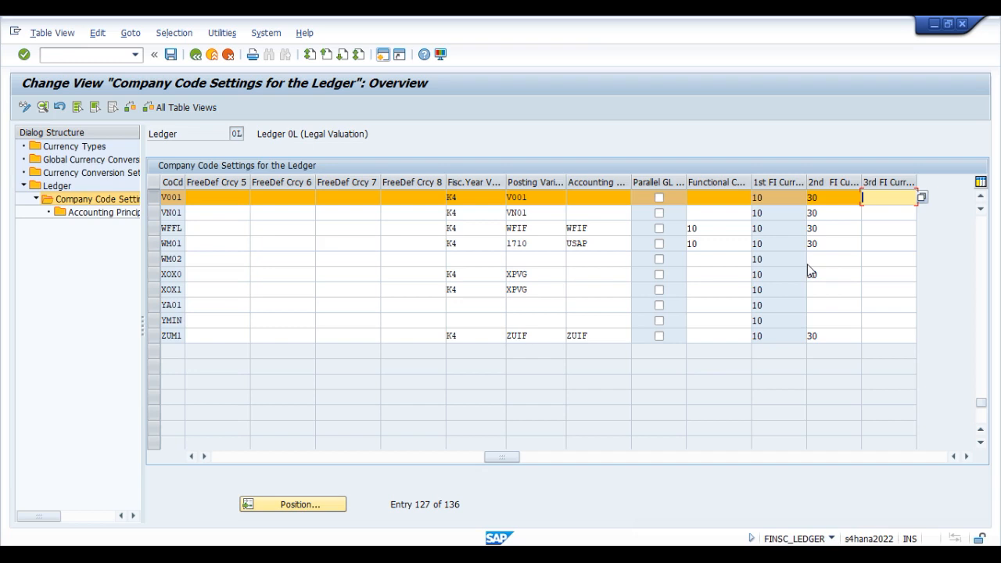
{"action": "left_click", "coordinate": [782, 197]}
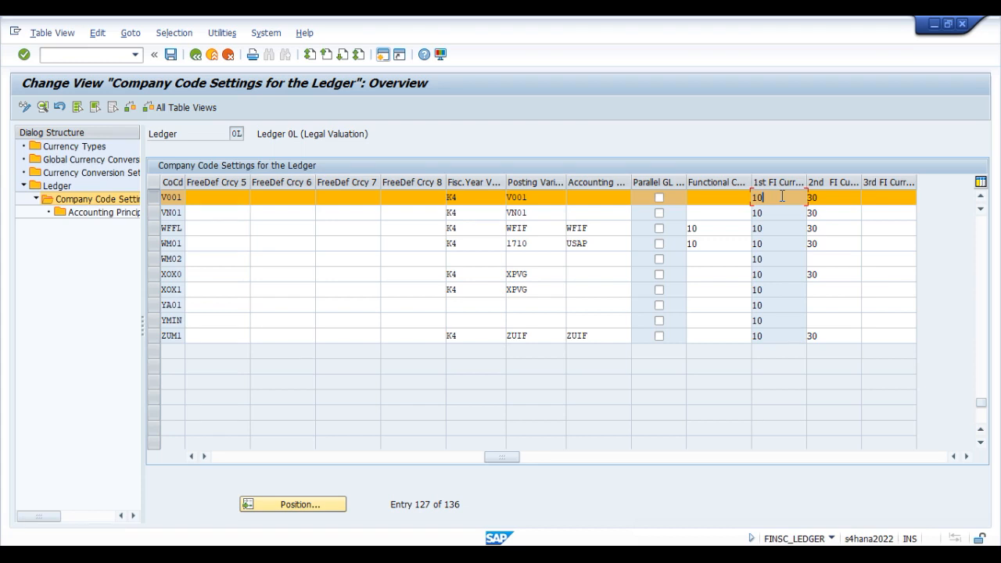
{"action": "left_click", "coordinate": [893, 200]}
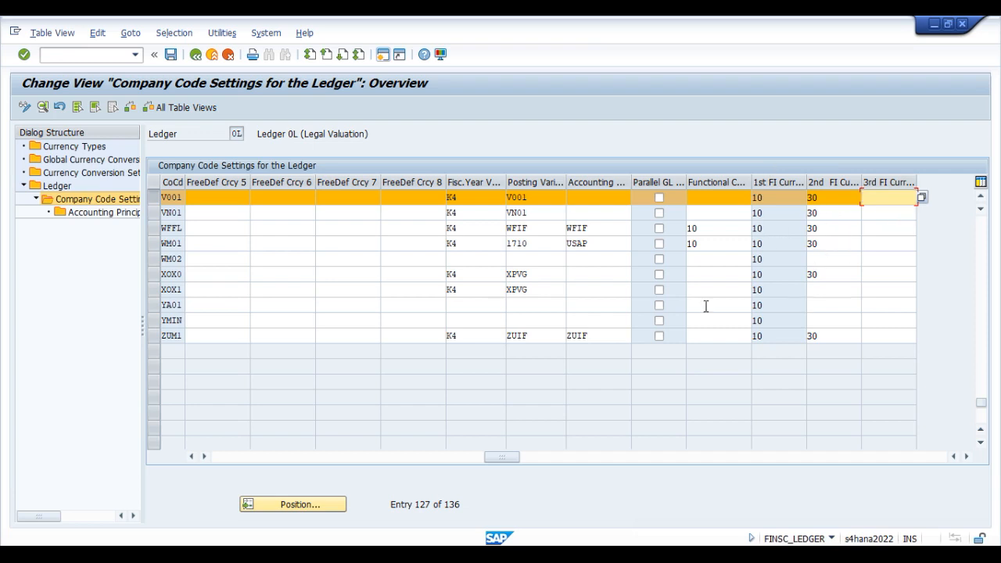
Step: Return to V001's first freely defined currency fields and widen the Dialog Structure area to show the full folder names
{"action": "left_click_drag", "start_coordinate": [505, 454], "coordinate": [249, 461]}
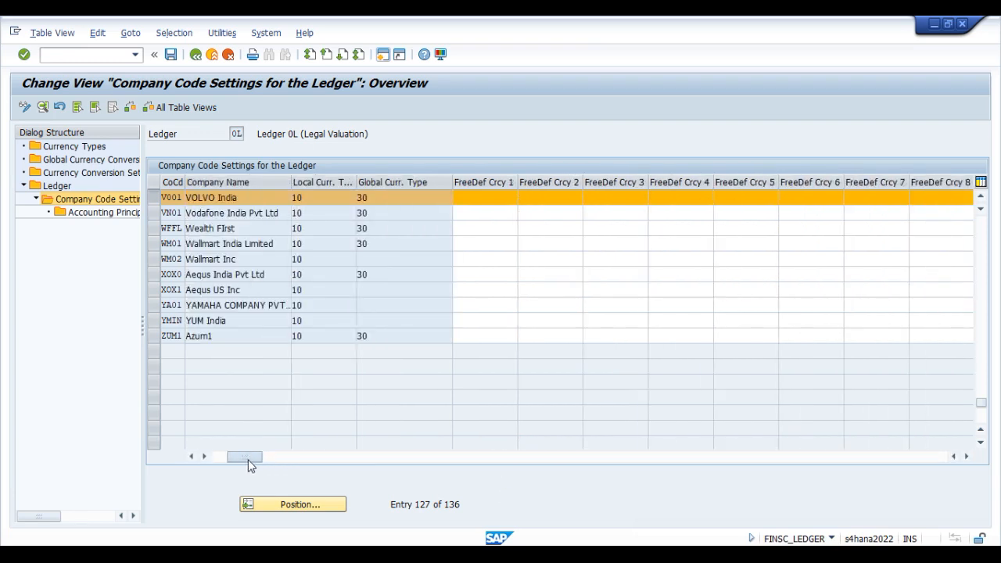
{"action": "left_click", "coordinate": [494, 197]}
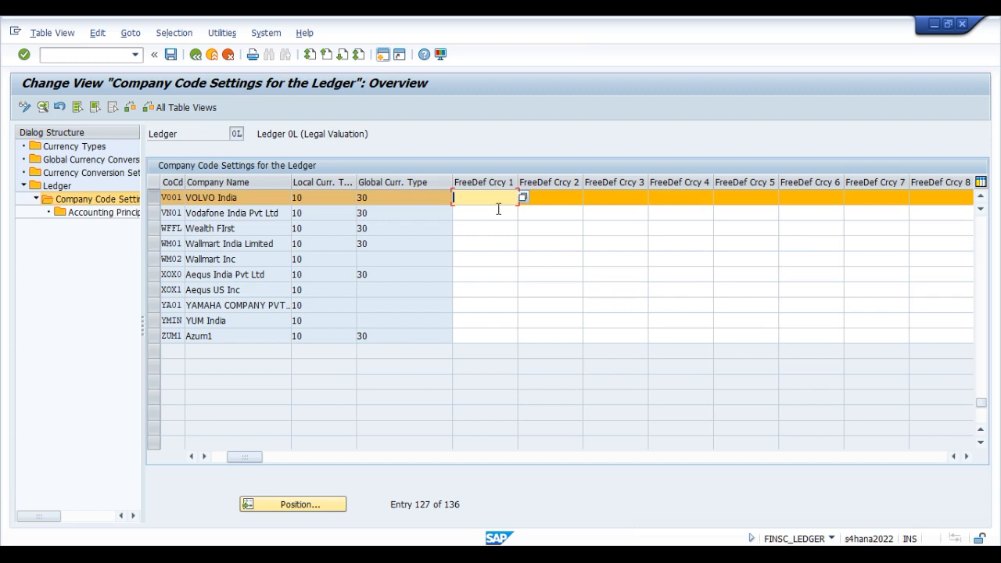
{"action": "left_click", "coordinate": [561, 200]}
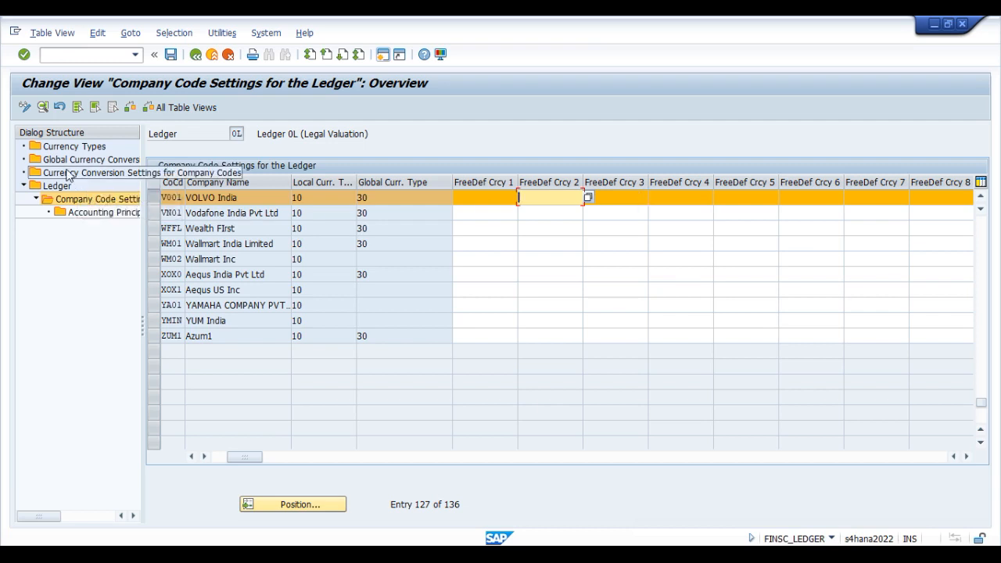
{"action": "left_click_drag", "start_coordinate": [143, 324], "coordinate": [286, 320]}
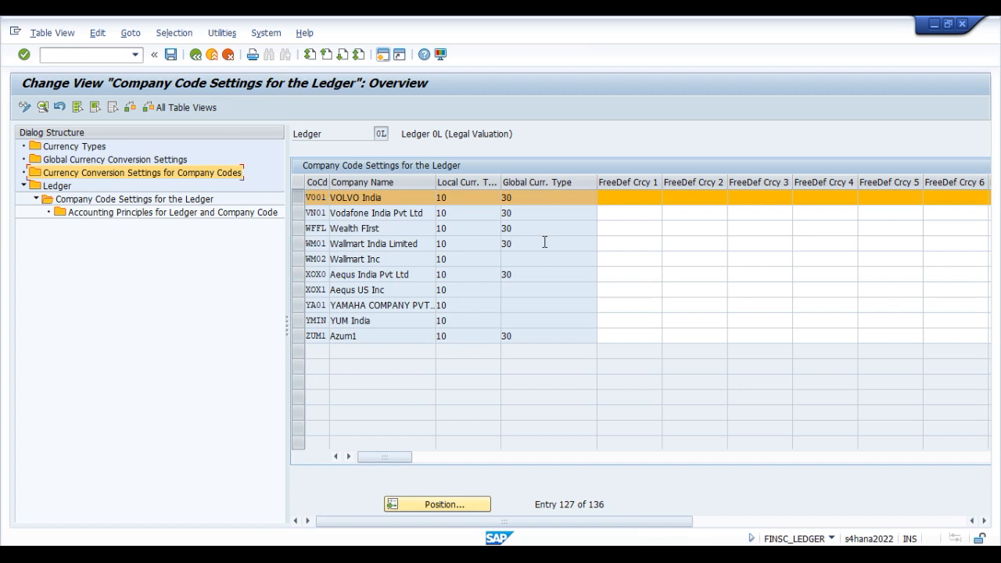
{"action": "left_click", "coordinate": [634, 196]}
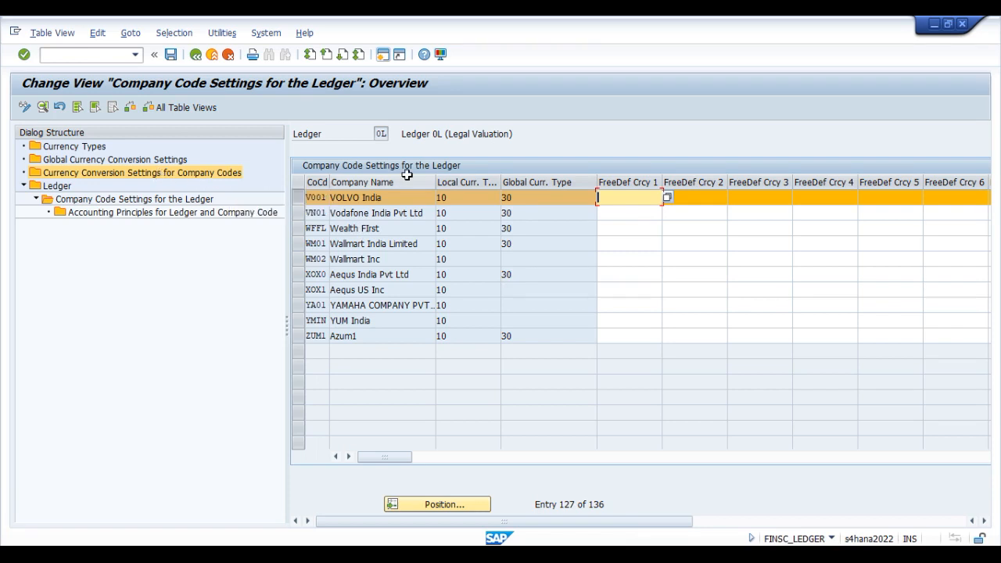
{"action": "left_click", "coordinate": [924, 534]}
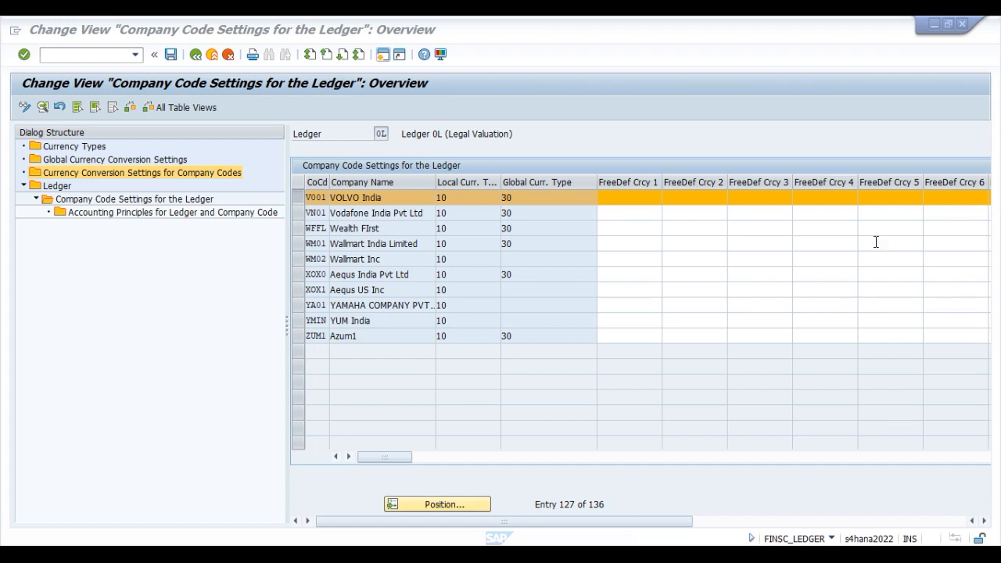
Step: Assign currency type 40 (Hard Currency) as V001's FreeDef Crcy 1 in ledger 0L and confirm adding the new currency type
{"action": "left_click", "coordinate": [641, 198]}
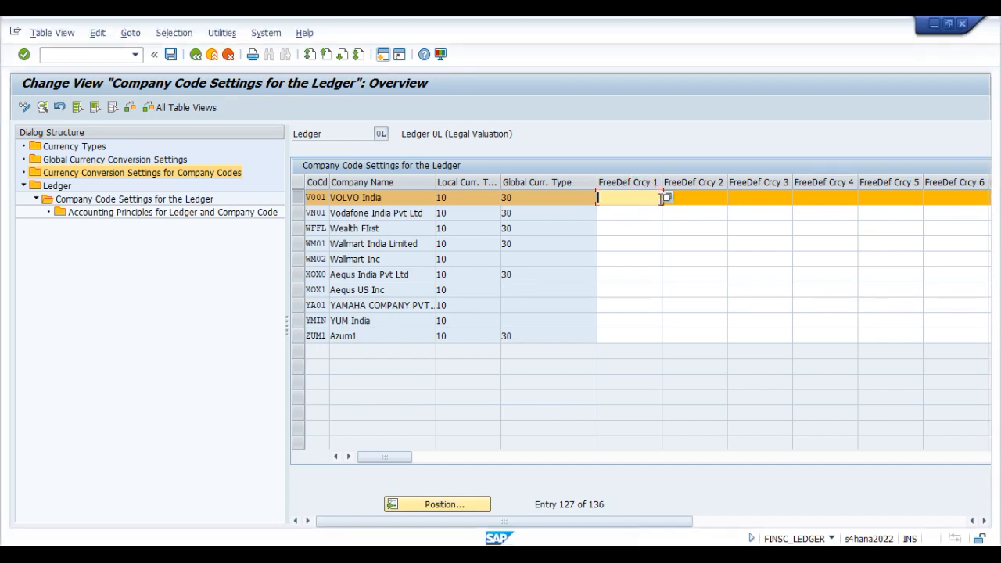
{"action": "left_click", "coordinate": [665, 197]}
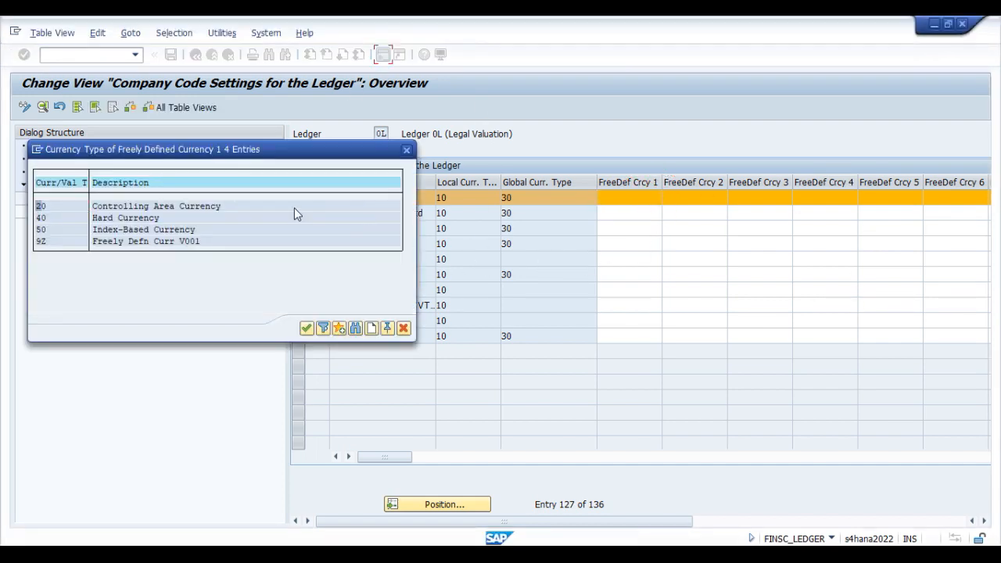
{"action": "left_click_drag", "start_coordinate": [243, 150], "coordinate": [739, 231]}
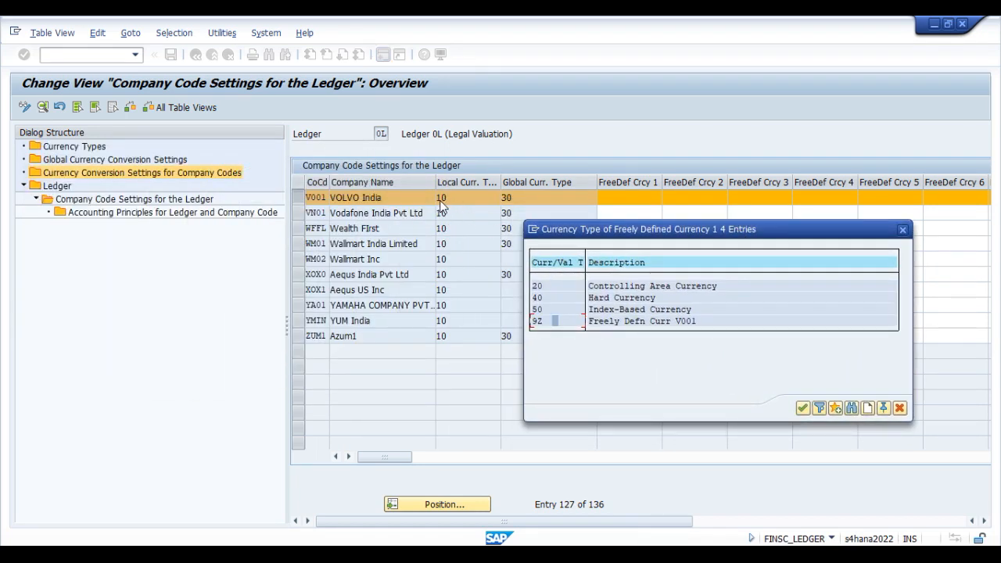
{"action": "double_click", "coordinate": [560, 298]}
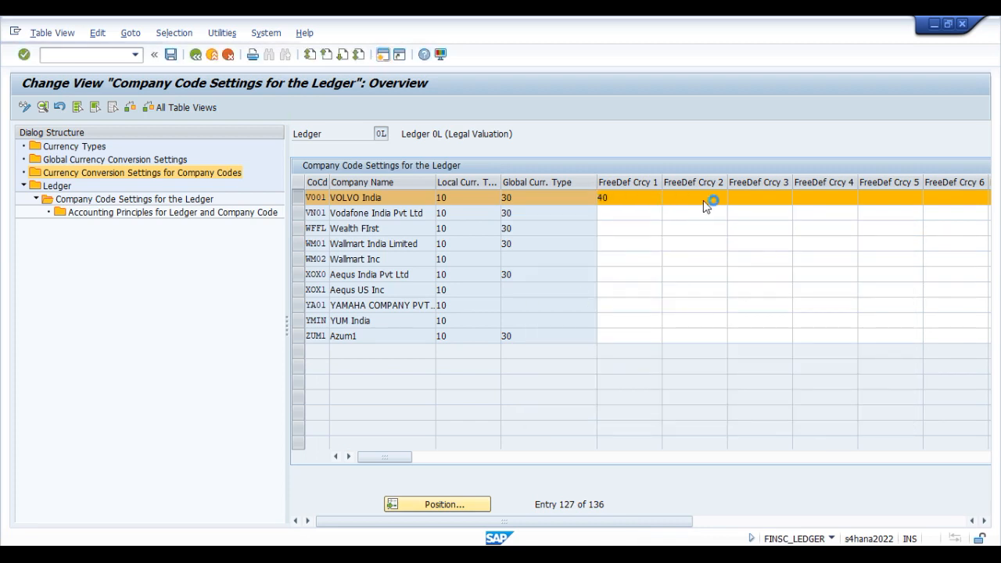
{"action": "key", "text": "Return"}
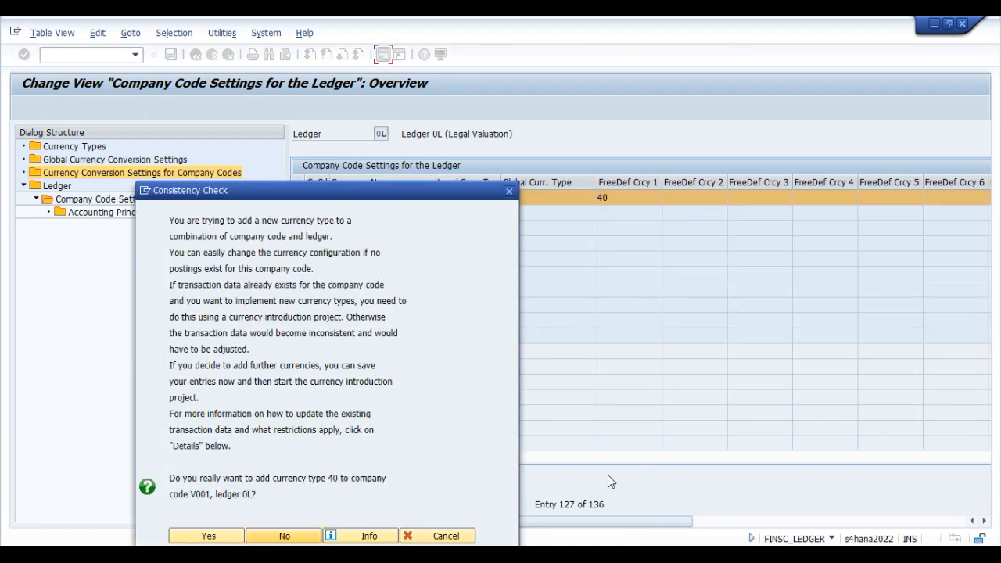
{"action": "left_click", "coordinate": [207, 536]}
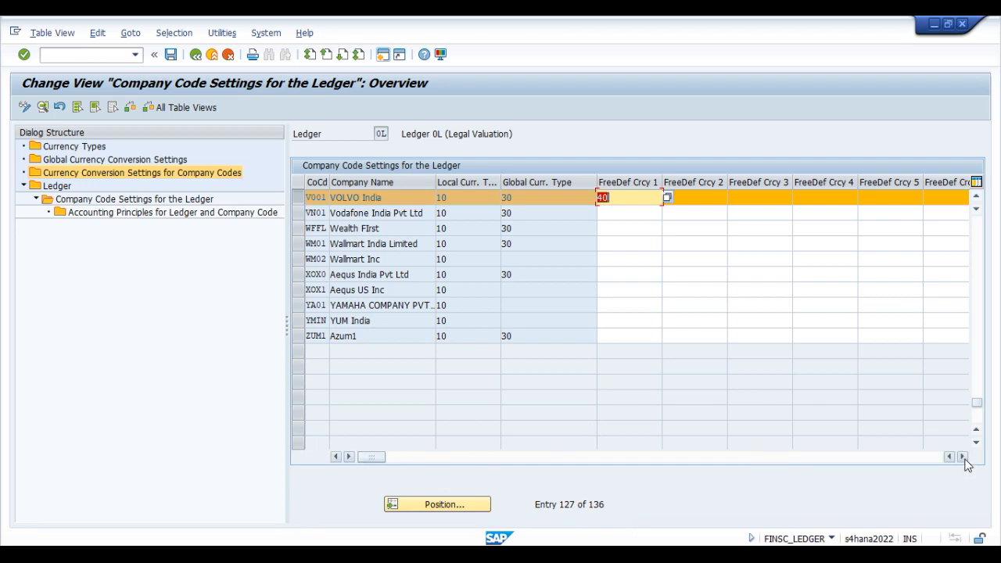
Step: Examine company code V001's third FI currency assignment in ledger 0L's company code settings
{"action": "left_click", "coordinate": [697, 197]}
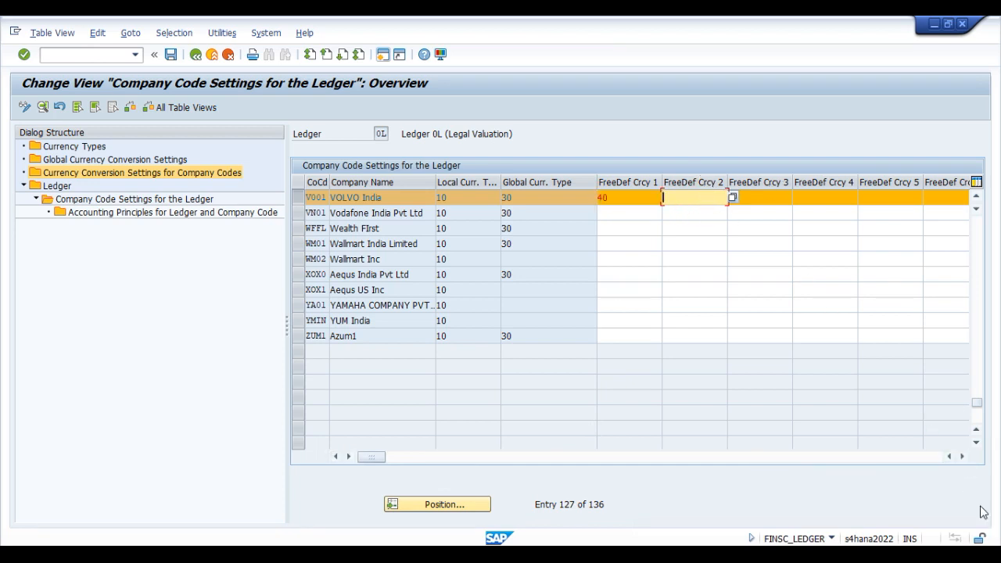
{"action": "left_click", "coordinate": [963, 457]}
{"action": "left_click", "coordinate": [963, 457]}
{"action": "left_click", "coordinate": [963, 457]}
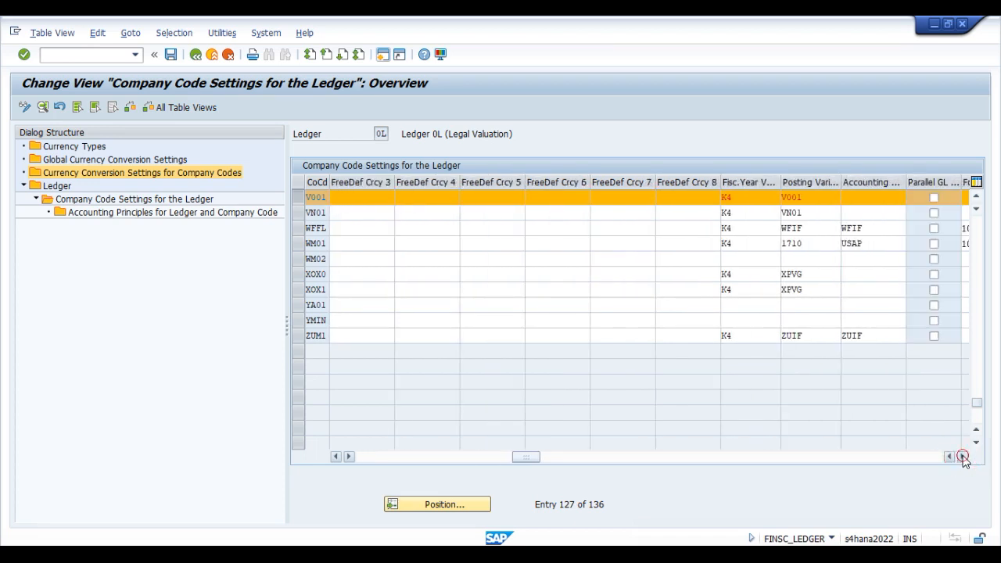
{"action": "left_click", "coordinate": [963, 457]}
{"action": "left_click", "coordinate": [963, 457]}
{"action": "left_click", "coordinate": [963, 456]}
{"action": "left_click", "coordinate": [963, 456]}
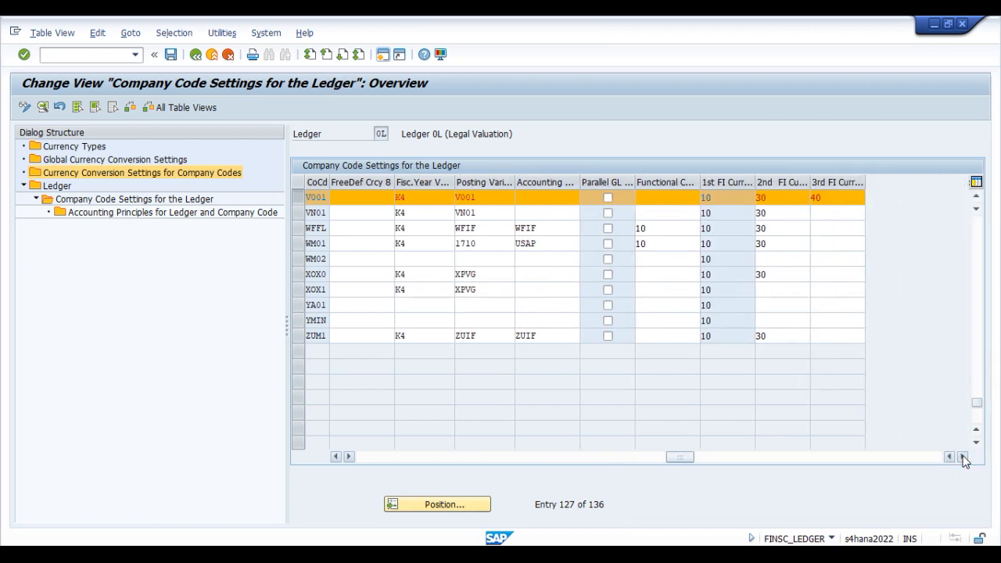
{"action": "left_click", "coordinate": [836, 199]}
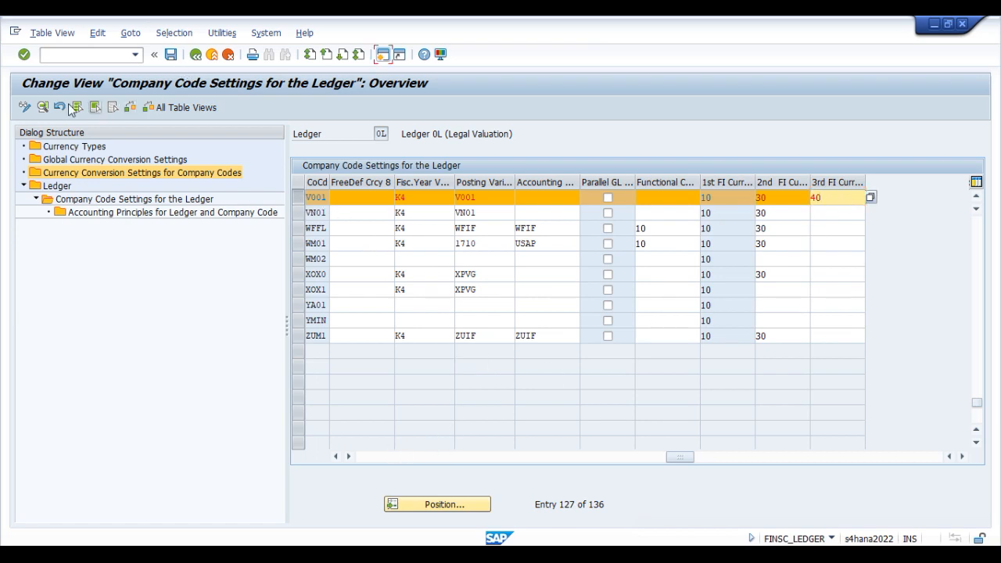
Step: Open V001's detailed ledger settings to examine its assigned currencies, and return to the overview, acknowledging the consistency check messages
{"action": "left_click", "coordinate": [43, 110]}
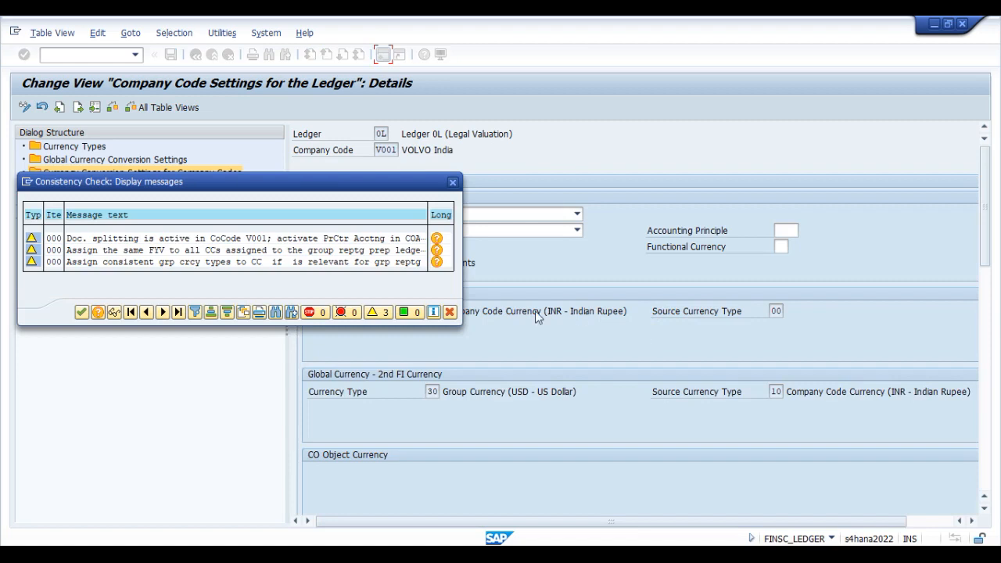
{"action": "left_click", "coordinate": [82, 312]}
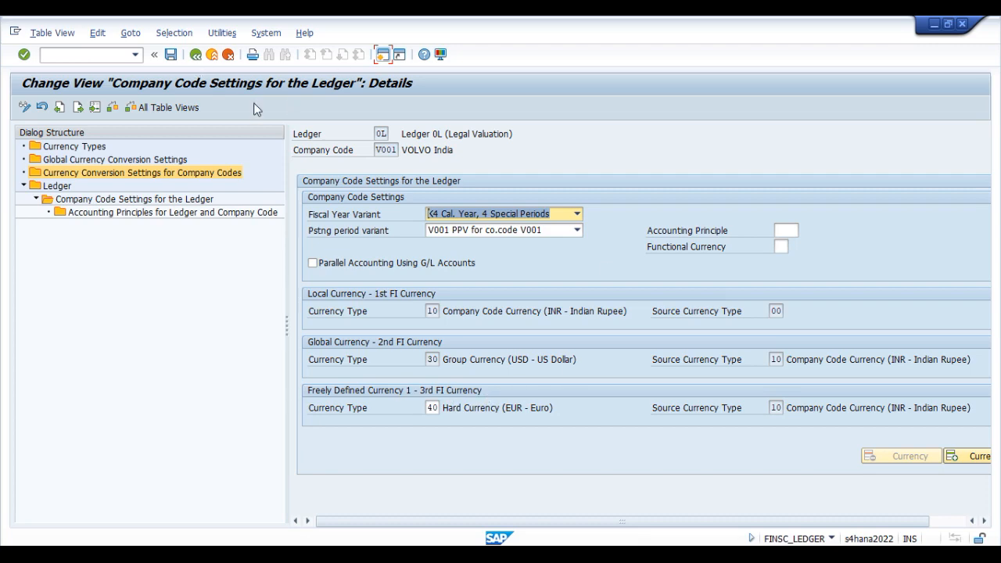
{"action": "left_click", "coordinate": [196, 56]}
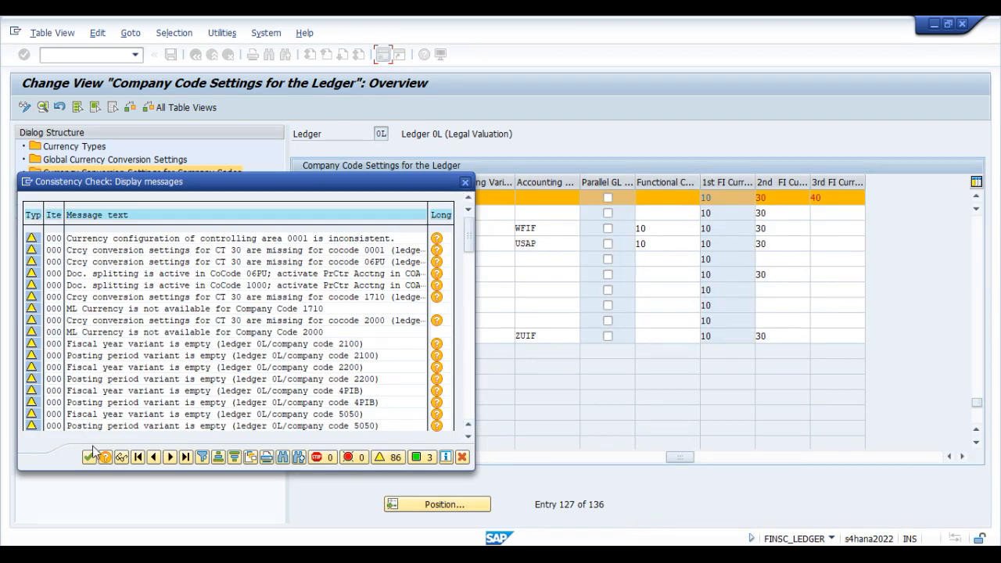
{"action": "left_click", "coordinate": [89, 457]}
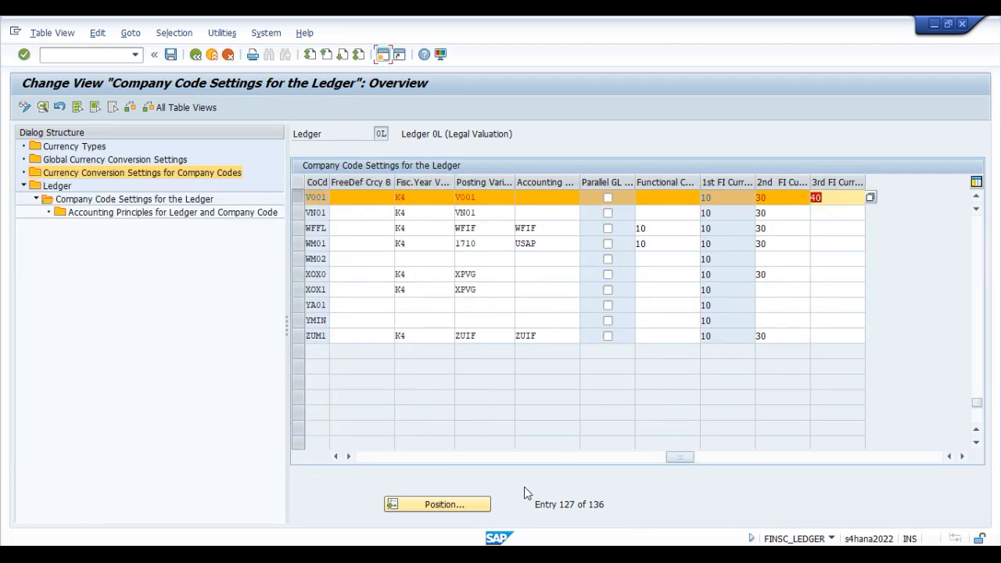
Step: Assign currency type 50 (Index-Based Currency) as V001's FreeDef Crcy 2 in ledger 0L
{"action": "left_click", "coordinate": [593, 457]}
{"action": "left_click", "coordinate": [440, 457]}
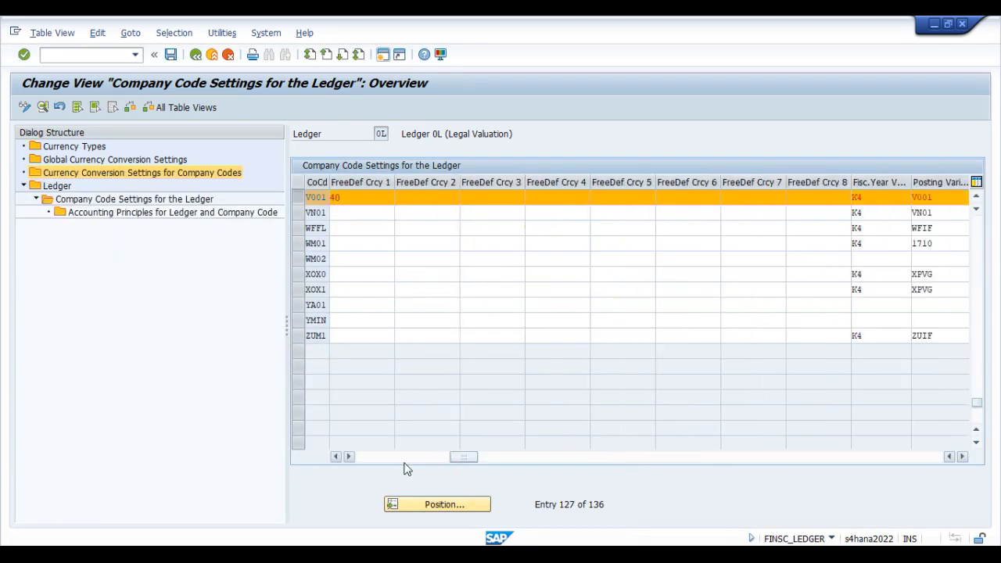
{"action": "left_click", "coordinate": [404, 458]}
{"action": "left_click", "coordinate": [571, 199]}
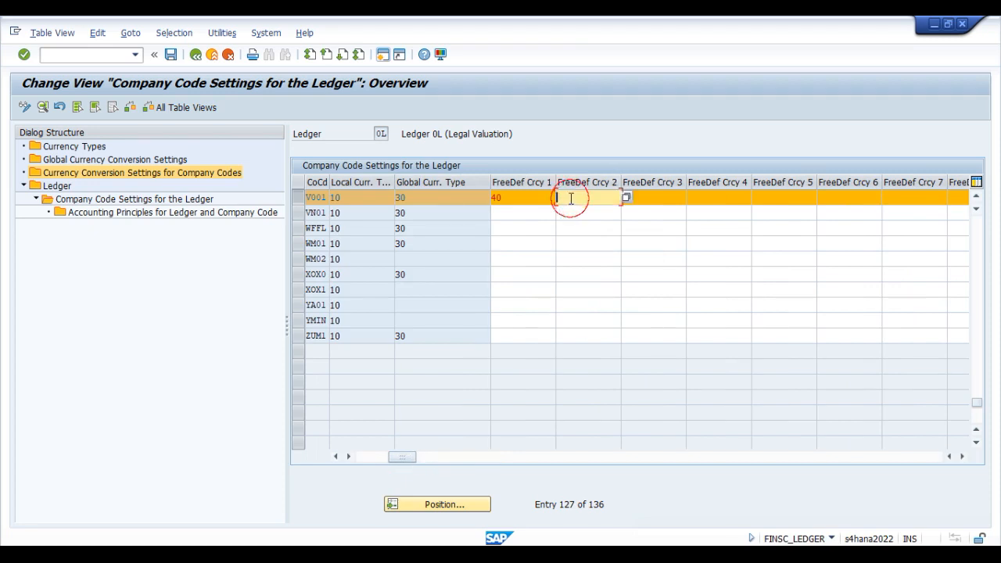
{"action": "left_click", "coordinate": [625, 198]}
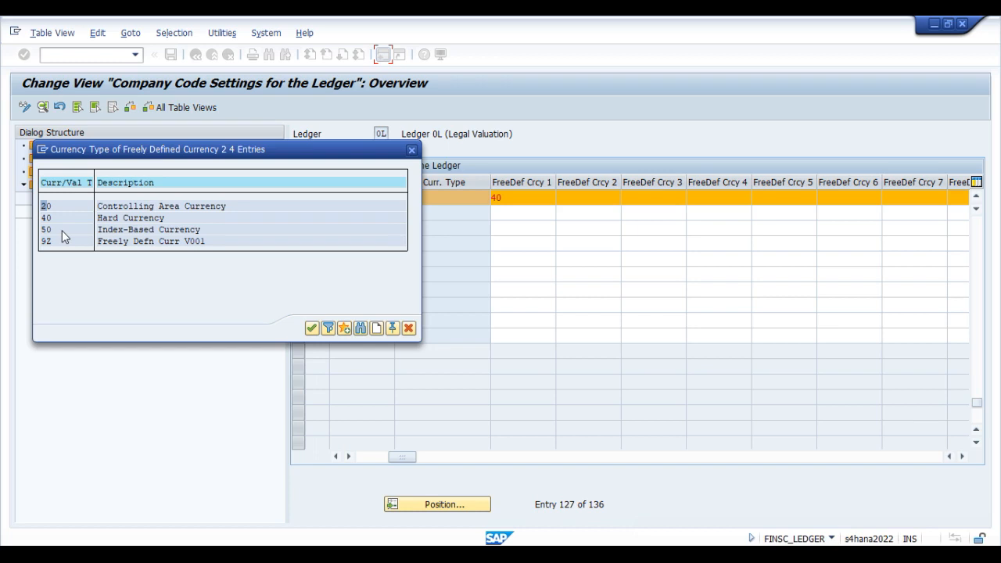
{"action": "double_click", "coordinate": [62, 230]}
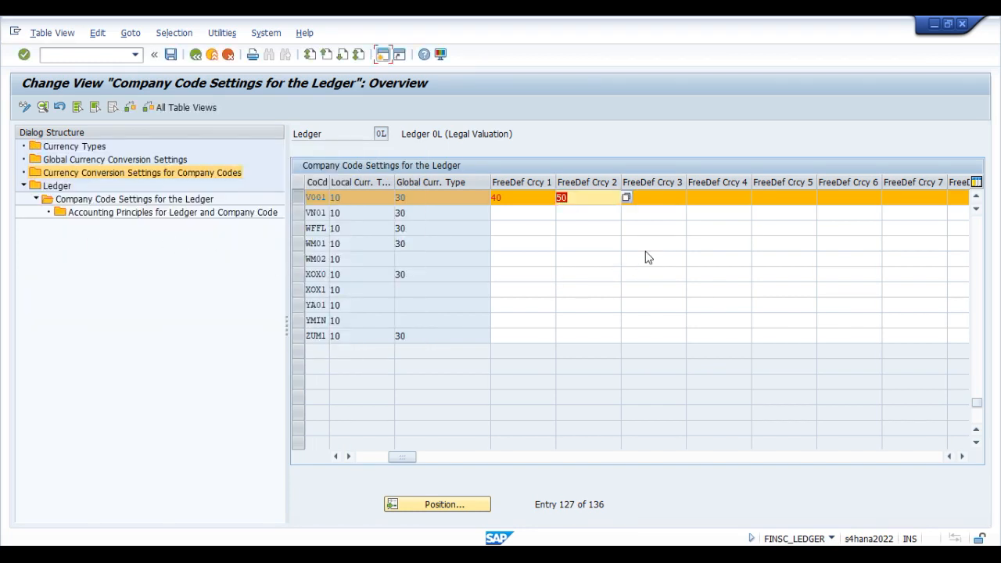
Step: Assign currency type 9Z (Freely Defn Curr V001) as V001's FreeDef Crcy 3 and confirm adding the new currency types
{"action": "left_click", "coordinate": [674, 202]}
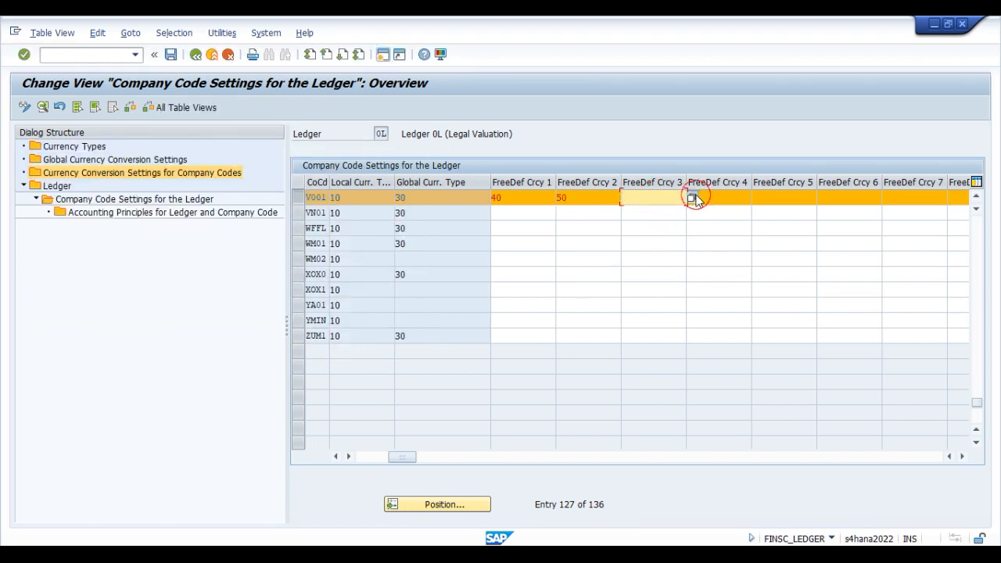
{"action": "left_click", "coordinate": [692, 197]}
{"action": "double_click", "coordinate": [67, 242]}
{"action": "key", "text": "Return"}
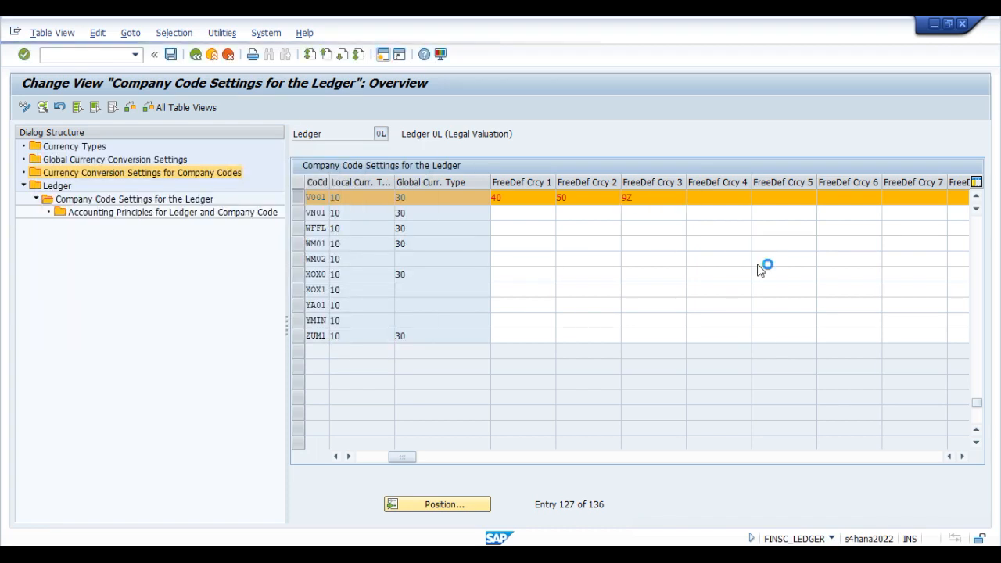
{"action": "left_click", "coordinate": [207, 537]}
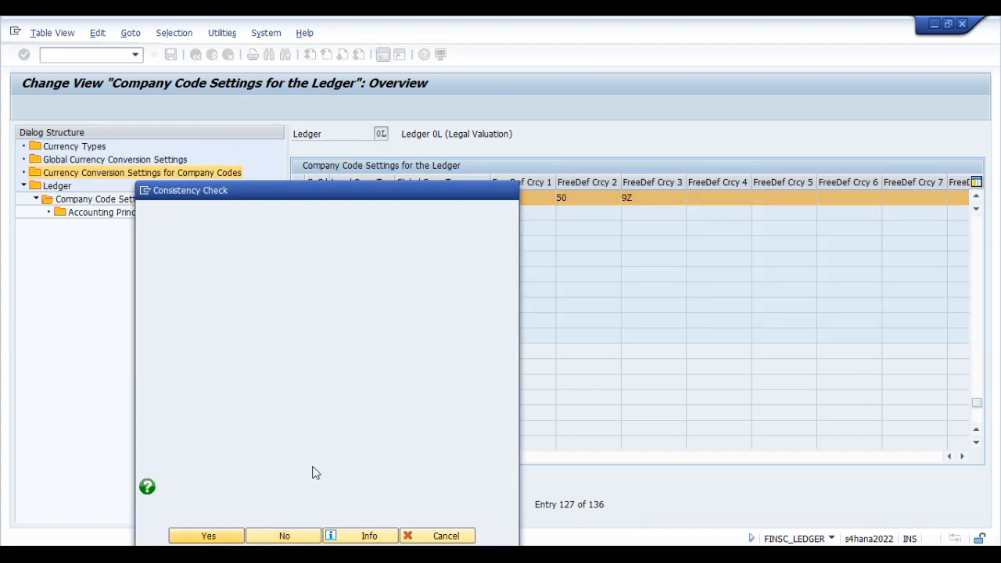
{"action": "left_click", "coordinate": [207, 536]}
{"action": "left_click", "coordinate": [209, 536]}
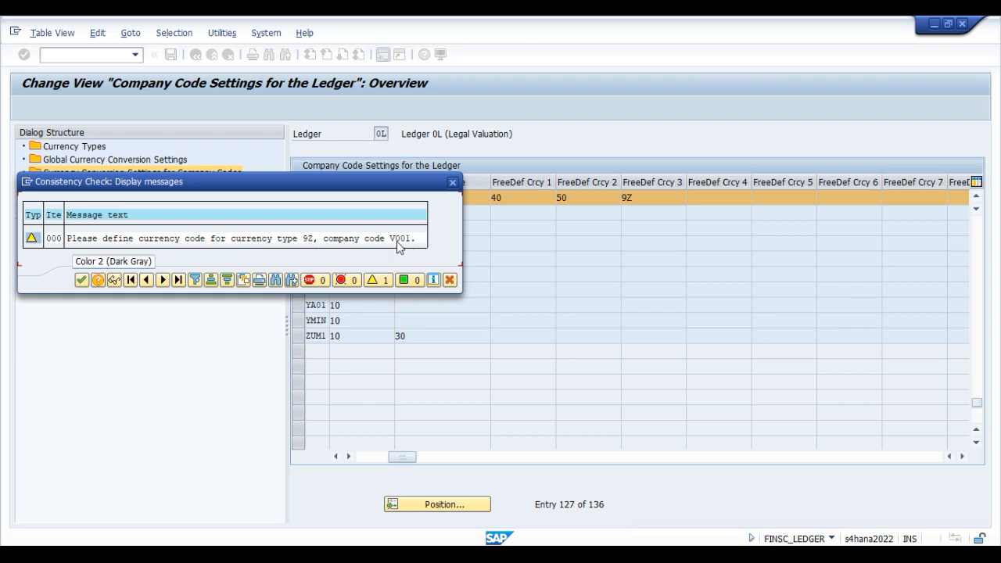
Step: Read the long text of the consistency check message about currency type 9Z for V001
{"action": "left_click_drag", "start_coordinate": [333, 187], "coordinate": [612, 222]}
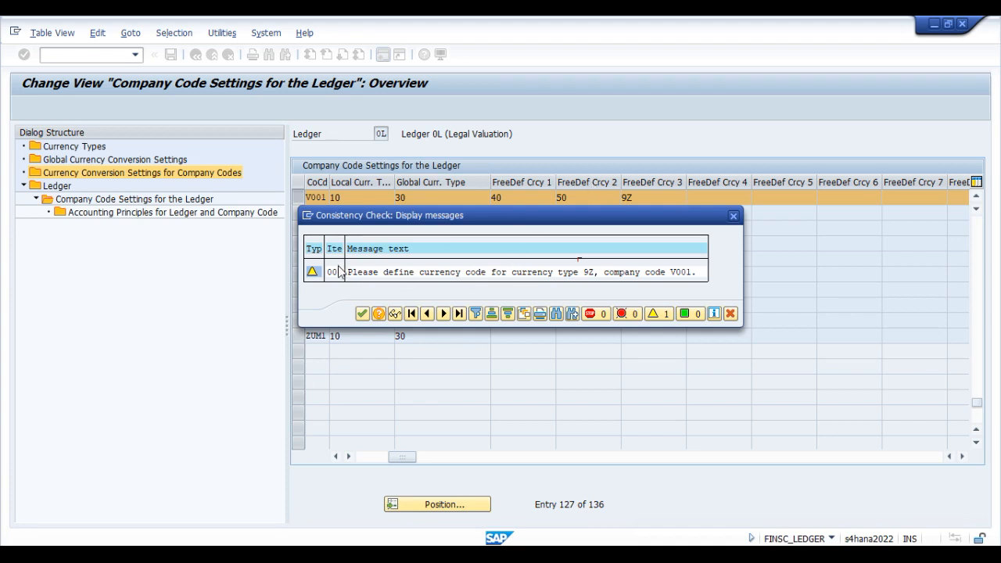
{"action": "left_click", "coordinate": [381, 272]}
{"action": "left_click", "coordinate": [378, 313]}
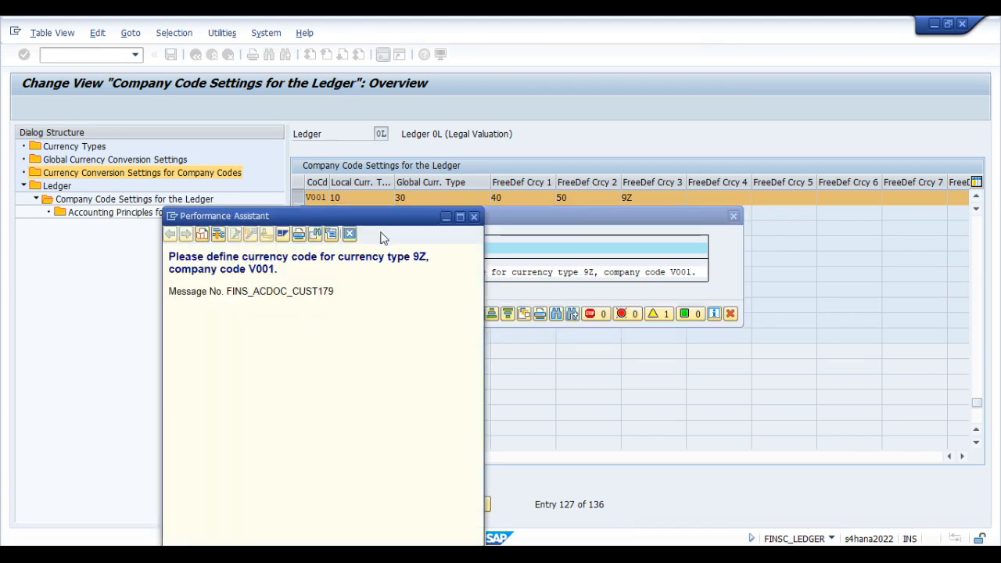
{"action": "left_click_drag", "start_coordinate": [304, 218], "coordinate": [445, 129]}
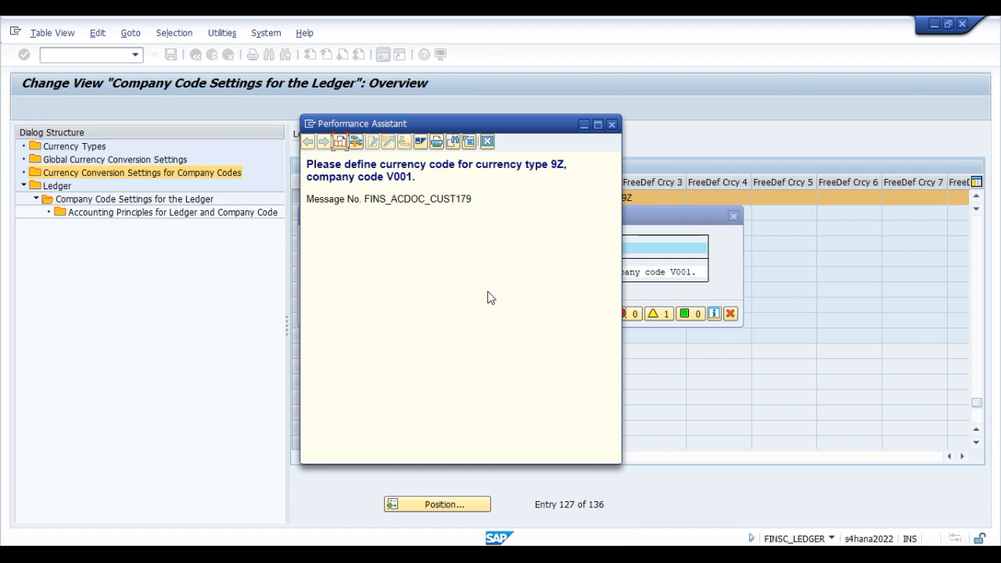
{"action": "left_click", "coordinate": [487, 142]}
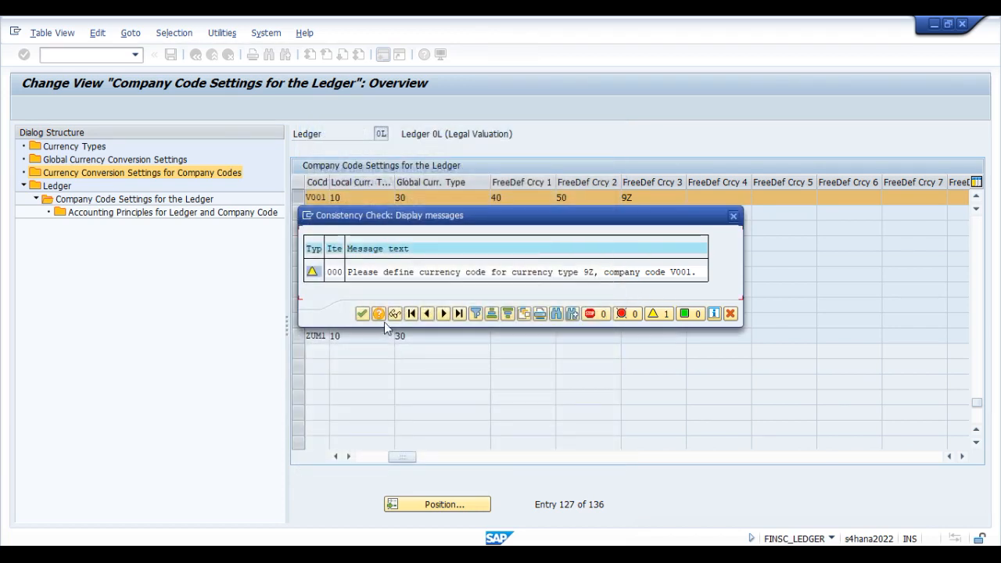
Step: Save V001's currency assignments in ledger 0L, acknowledging the consistency check messages
{"action": "left_click", "coordinate": [362, 314]}
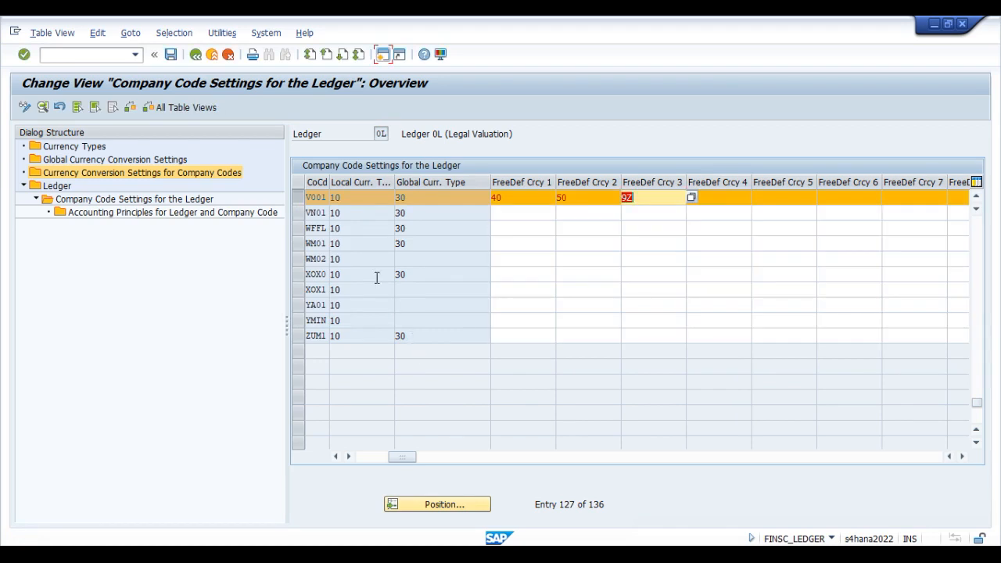
{"action": "left_click", "coordinate": [170, 55]}
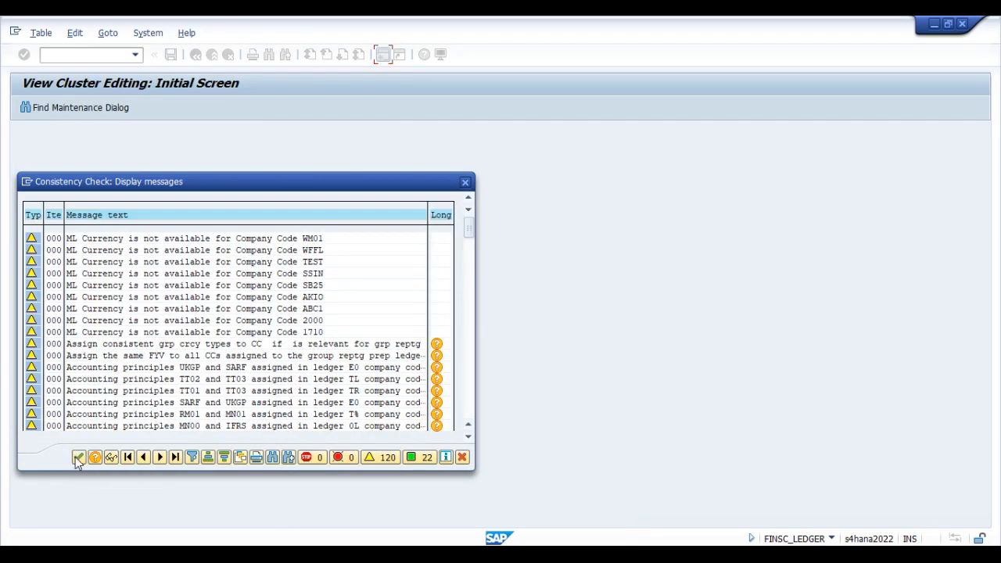
{"action": "left_click", "coordinate": [79, 458]}
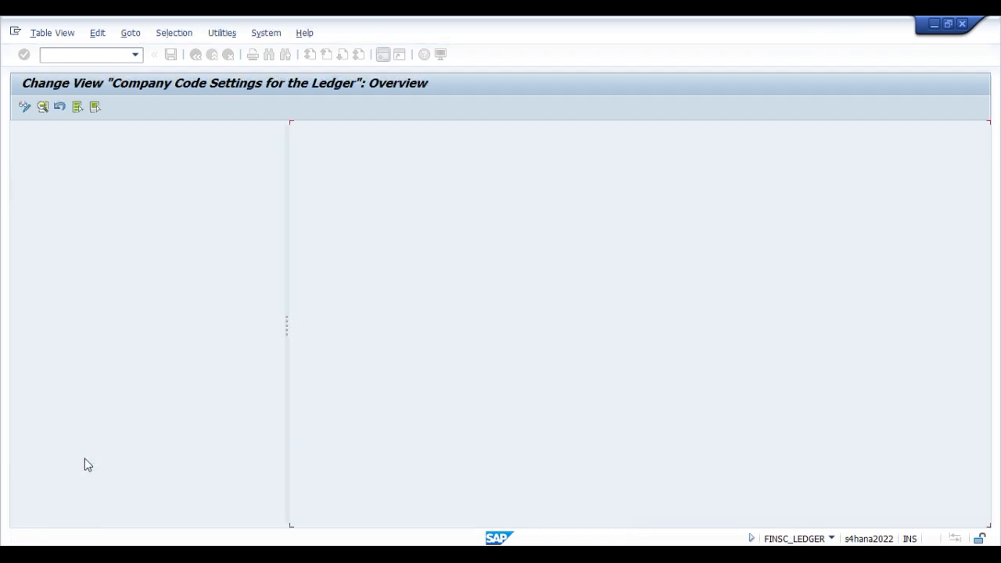
Step: Open V001's detailed ledger settings and examine its local, global and freely defined currencies with their source currency types
{"action": "left_click", "coordinate": [299, 204]}
{"action": "left_click", "coordinate": [297, 201]}
{"action": "left_click", "coordinate": [42, 107]}
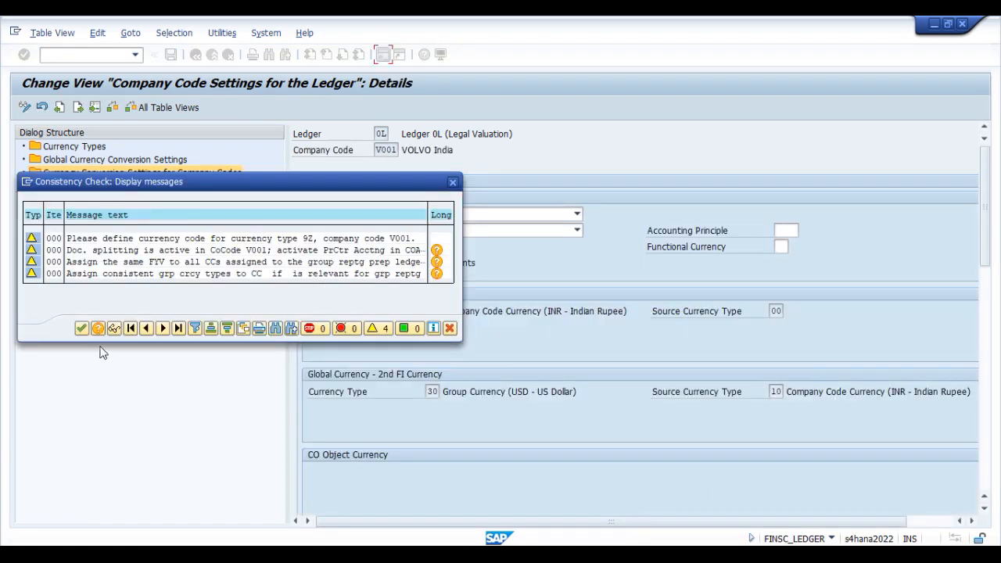
{"action": "left_click", "coordinate": [82, 328]}
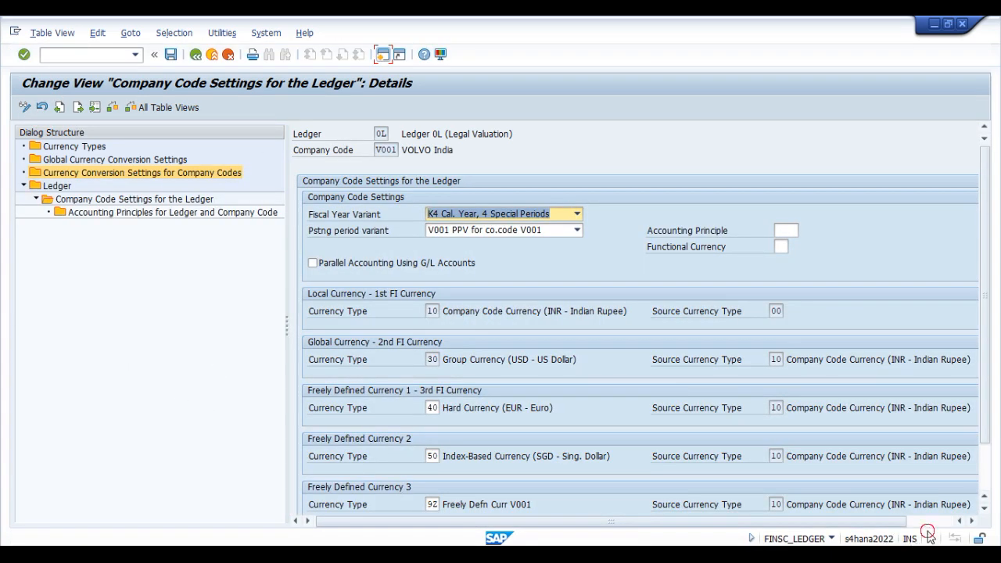
{"action": "left_click_drag", "start_coordinate": [990, 280], "coordinate": [994, 347]}
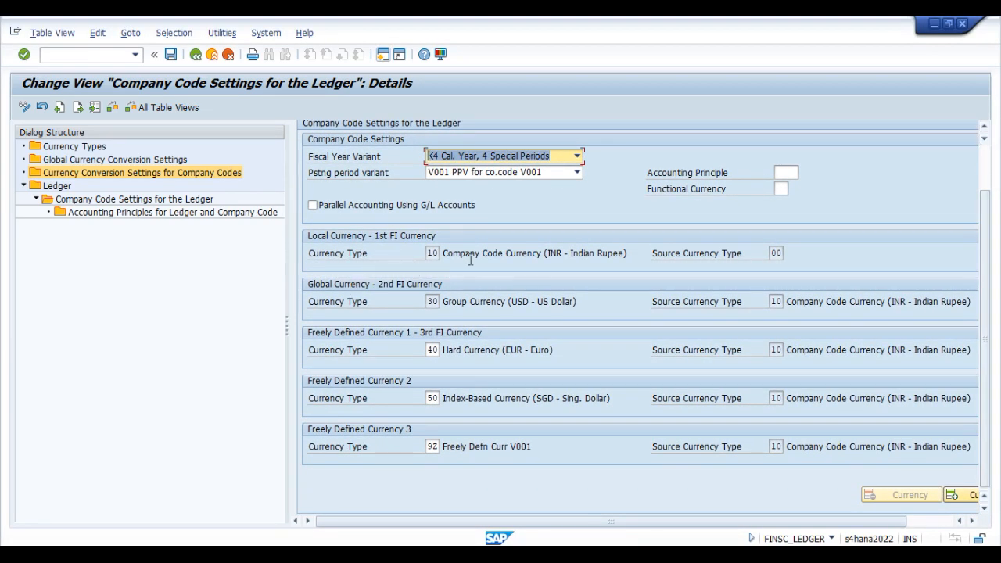
{"action": "left_click_drag", "start_coordinate": [545, 253], "coordinate": [560, 254]}
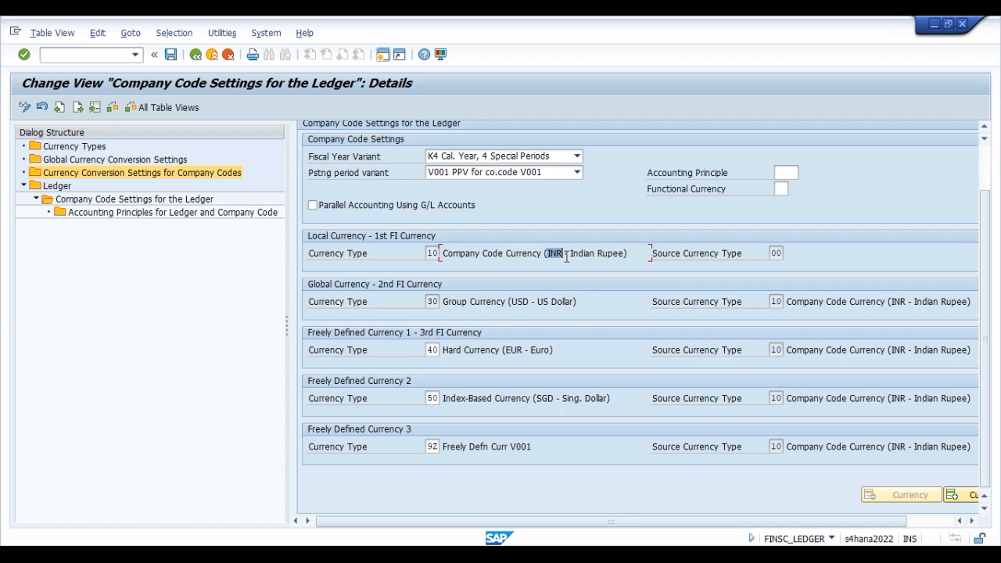
{"action": "left_click", "coordinate": [774, 253]}
{"action": "left_click", "coordinate": [452, 253]}
{"action": "left_click_drag", "start_coordinate": [509, 304], "coordinate": [569, 304]}
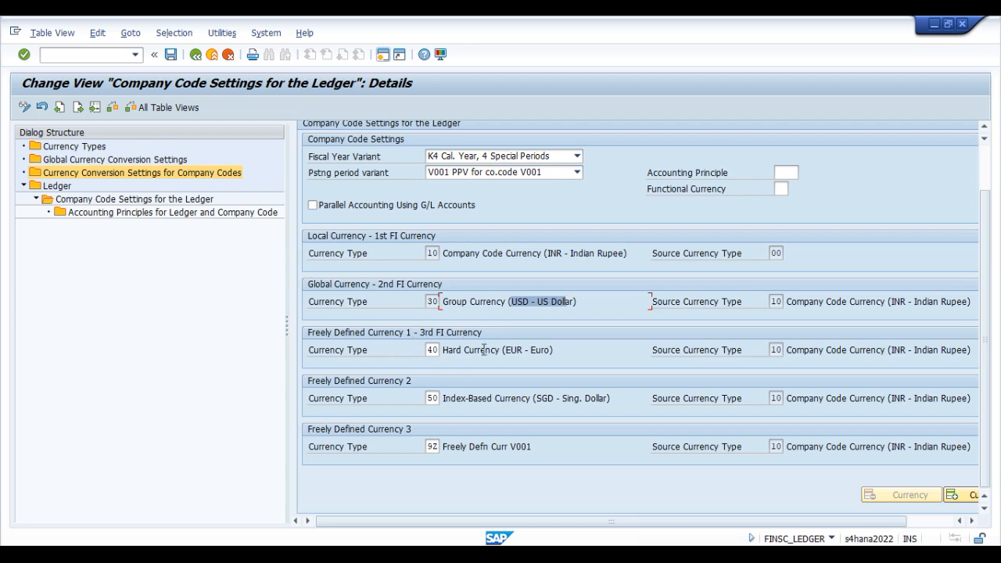
{"action": "left_click_drag", "start_coordinate": [507, 352], "coordinate": [549, 353]}
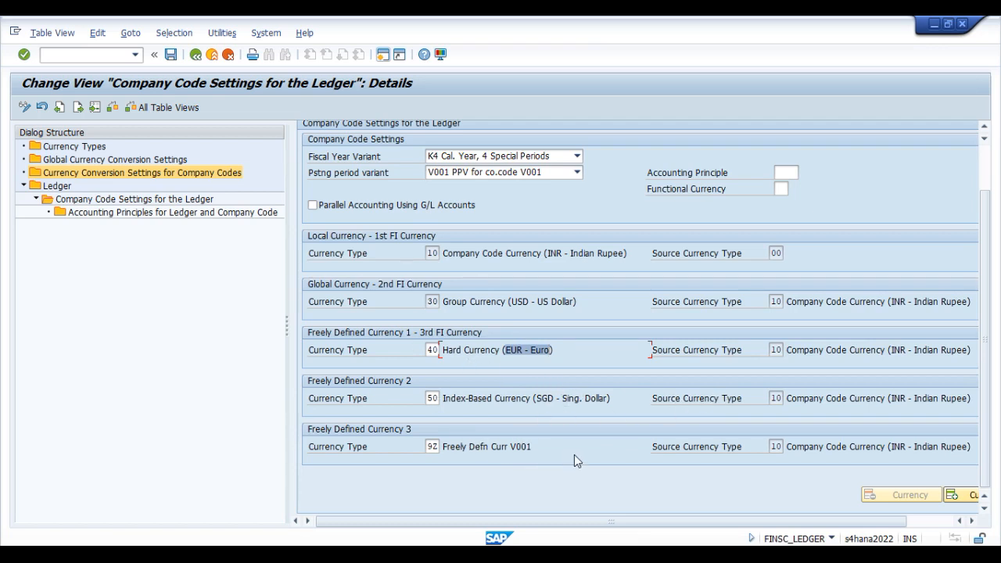
{"action": "left_click", "coordinate": [510, 447]}
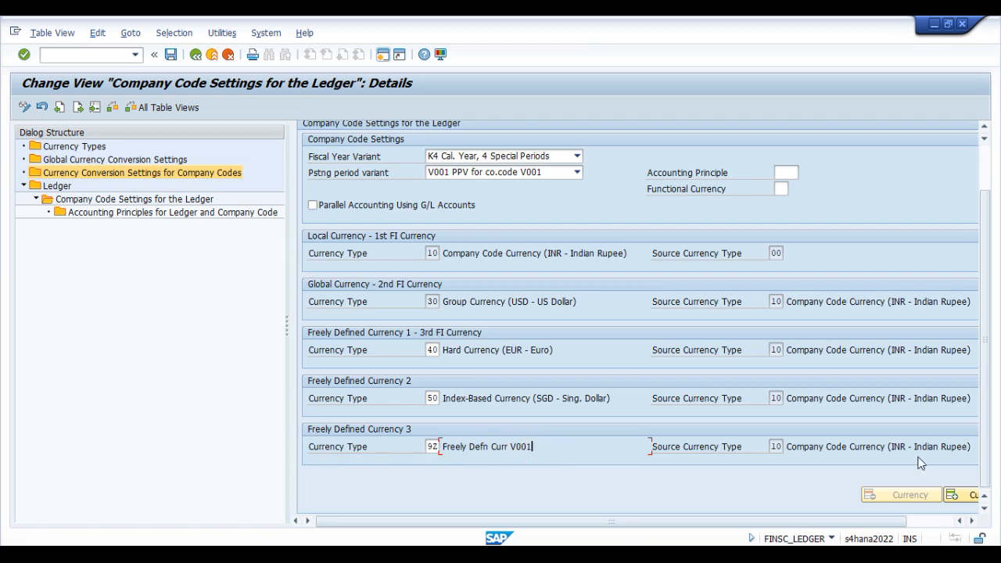
Step: Return from V001's details to the overview of Company Code Settings for the Ledger and dismiss the consistency check messages
{"action": "left_click", "coordinate": [195, 56]}
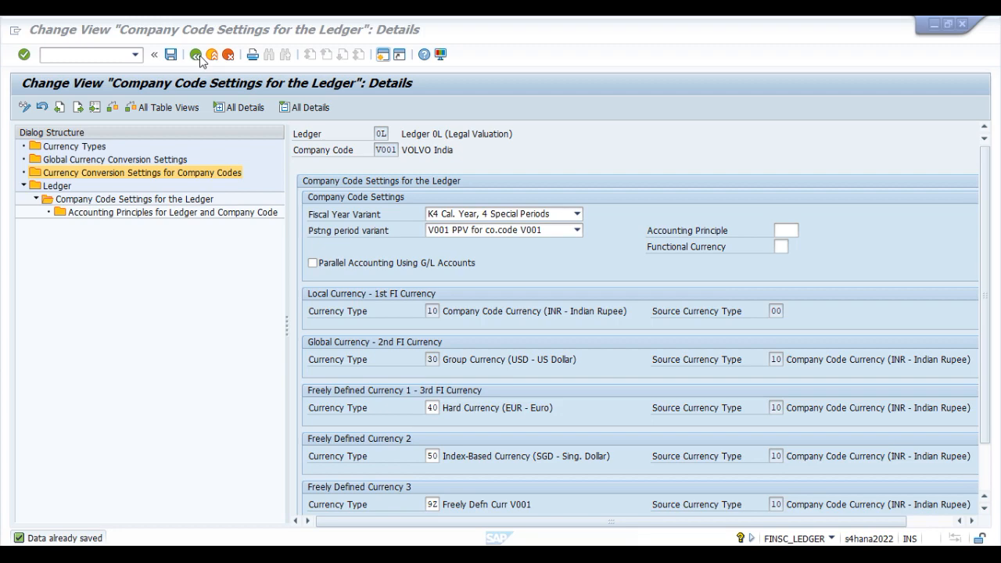
{"action": "double_click", "coordinate": [110, 201]}
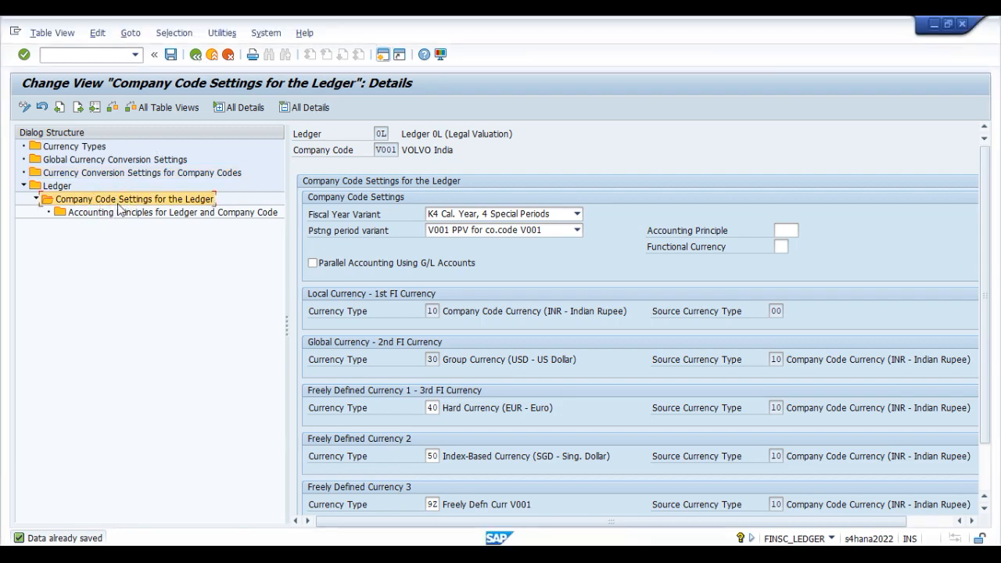
{"action": "left_click", "coordinate": [195, 54]}
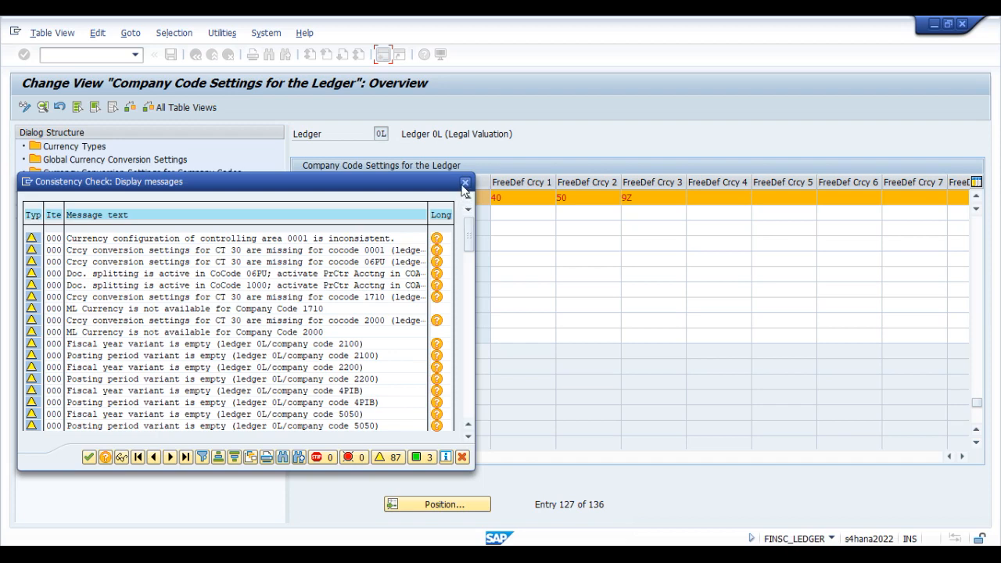
{"action": "left_click", "coordinate": [464, 183]}
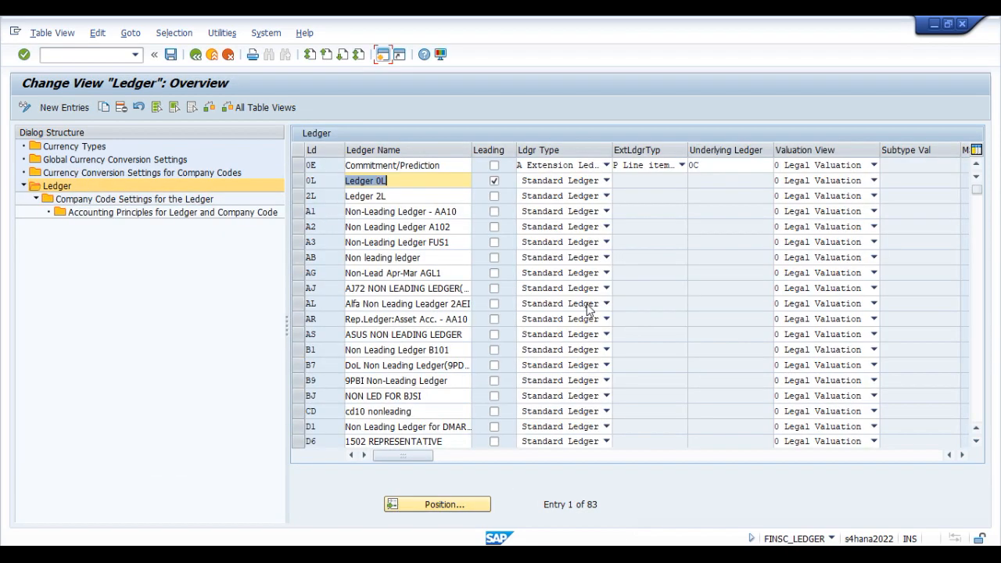
Step: Select ledger 0L and display its accounting principles for company code V001
{"action": "left_click", "coordinate": [301, 181]}
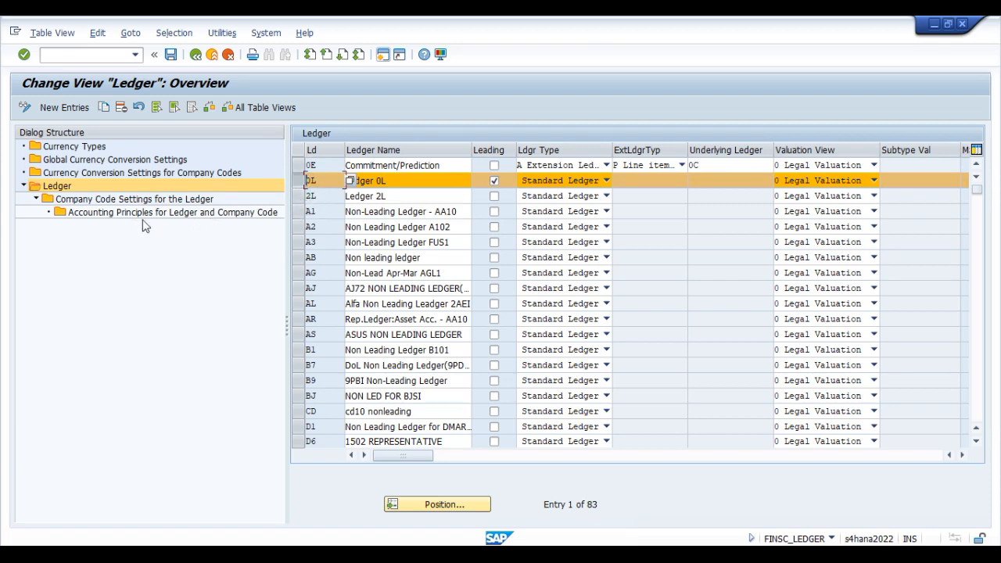
{"action": "double_click", "coordinate": [115, 213]}
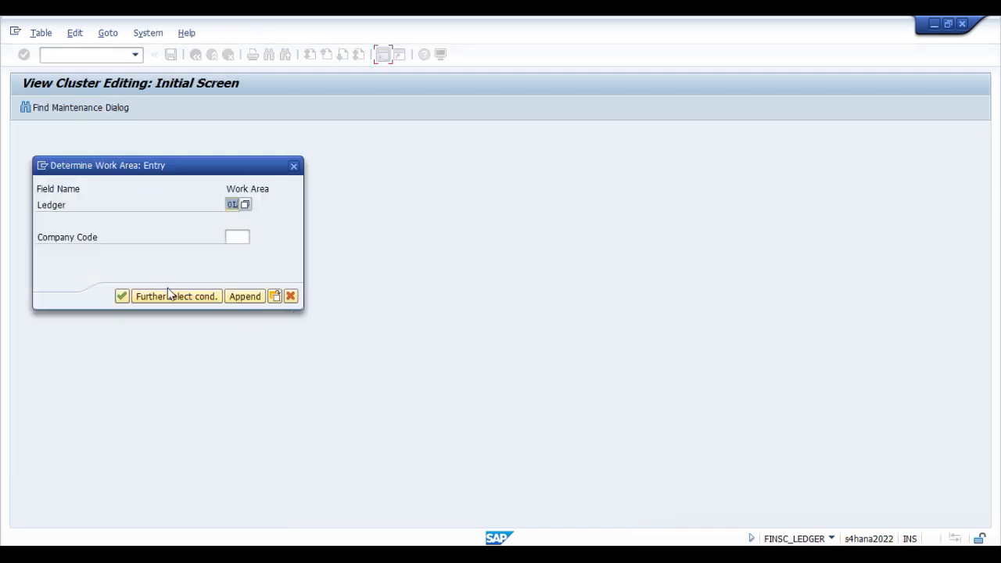
{"action": "left_click", "coordinate": [240, 236]}
{"action": "type", "text": "V001"}
{"action": "key", "text": "Return"}
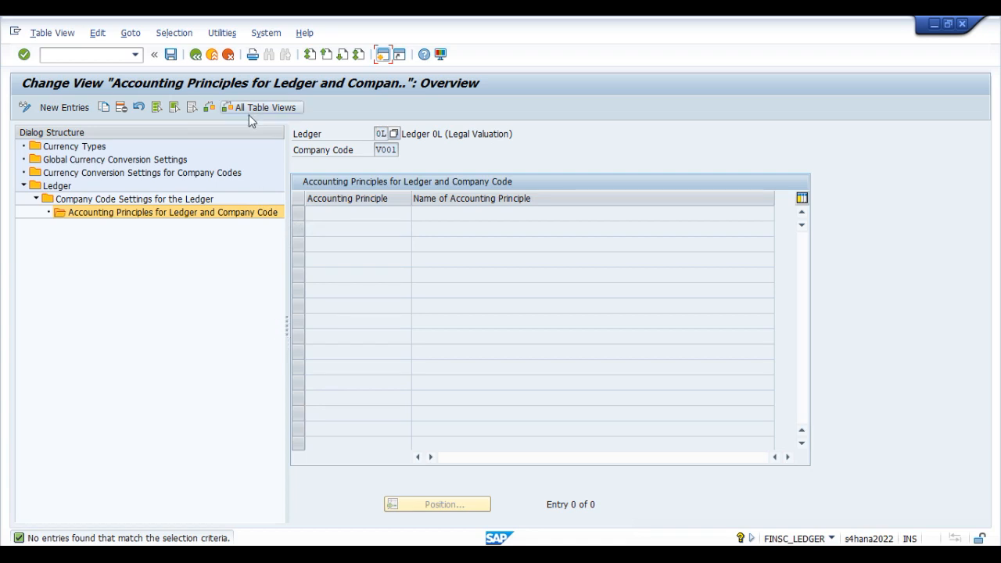
Step: Return to the Ledger overview, dismiss the consistency check message and start new ledger entries
{"action": "double_click", "coordinate": [56, 187]}
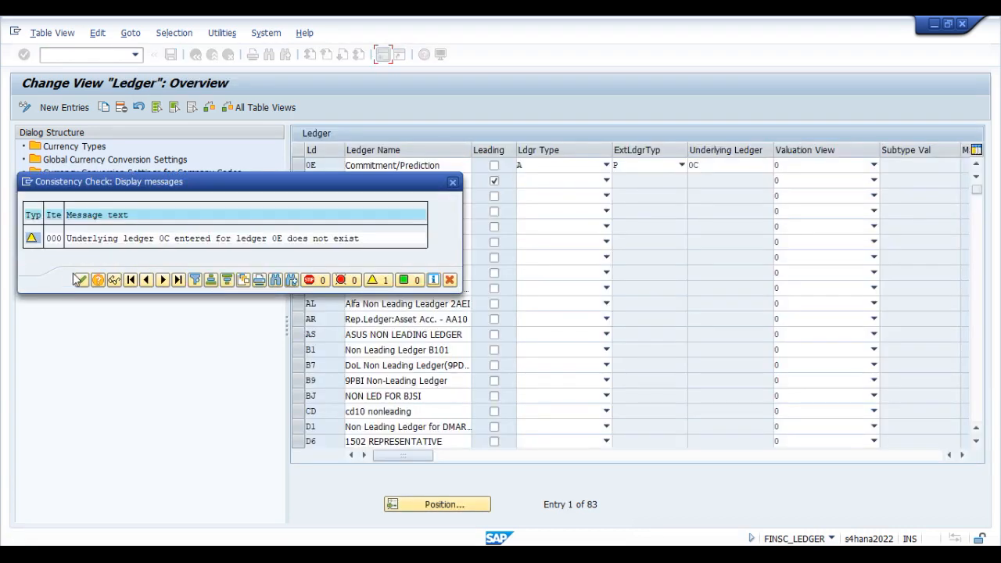
{"action": "left_click", "coordinate": [79, 279]}
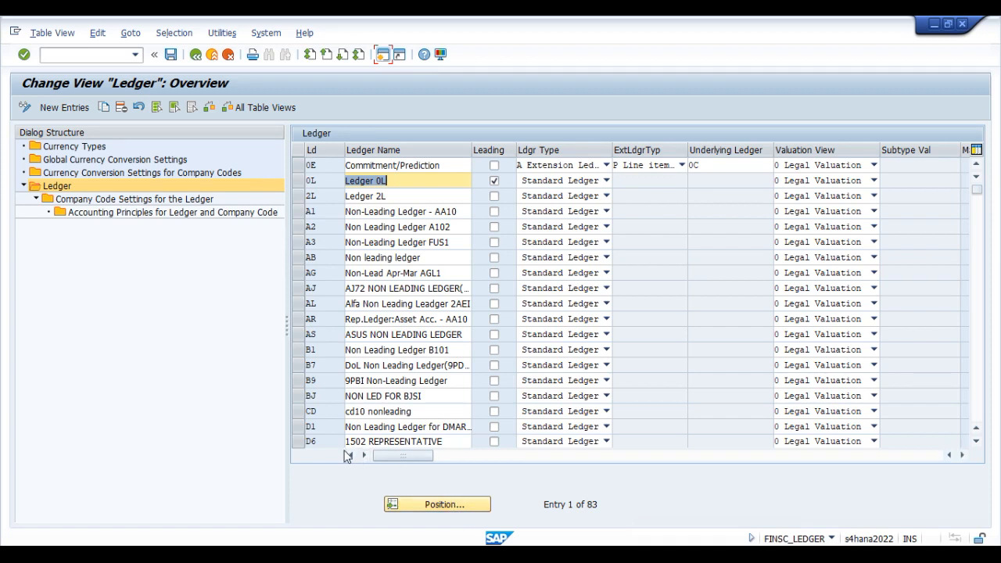
{"action": "left_click", "coordinate": [71, 111]}
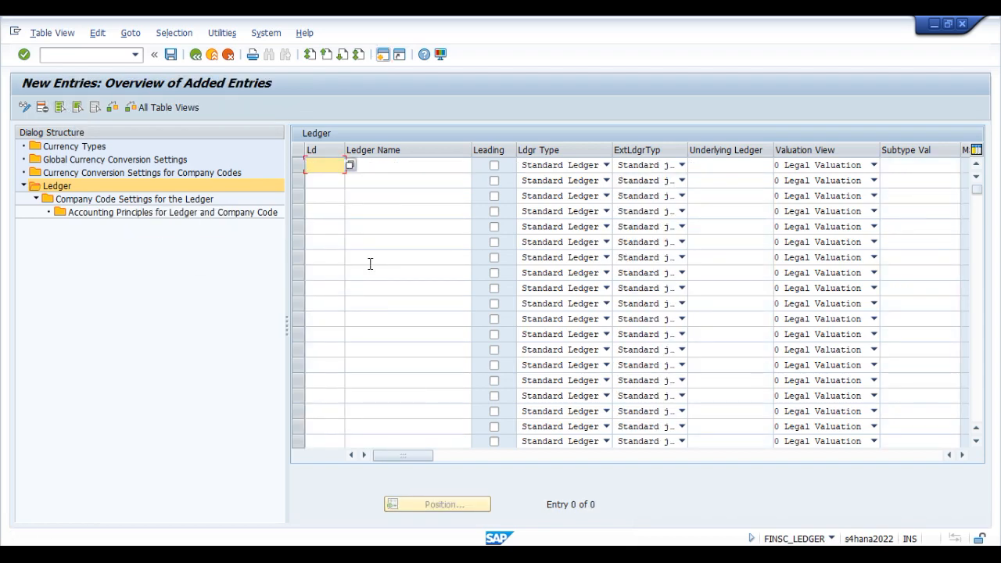
Step: Look up the planned non-leading ledger in the Org structure workbook in Excel, then return to SAP
{"action": "key", "text": "alt+Tab"}
{"action": "scroll", "coordinate": [282, 459], "scroll_direction": "down", "scroll_amount": 2}
{"action": "left_click", "coordinate": [179, 395]}
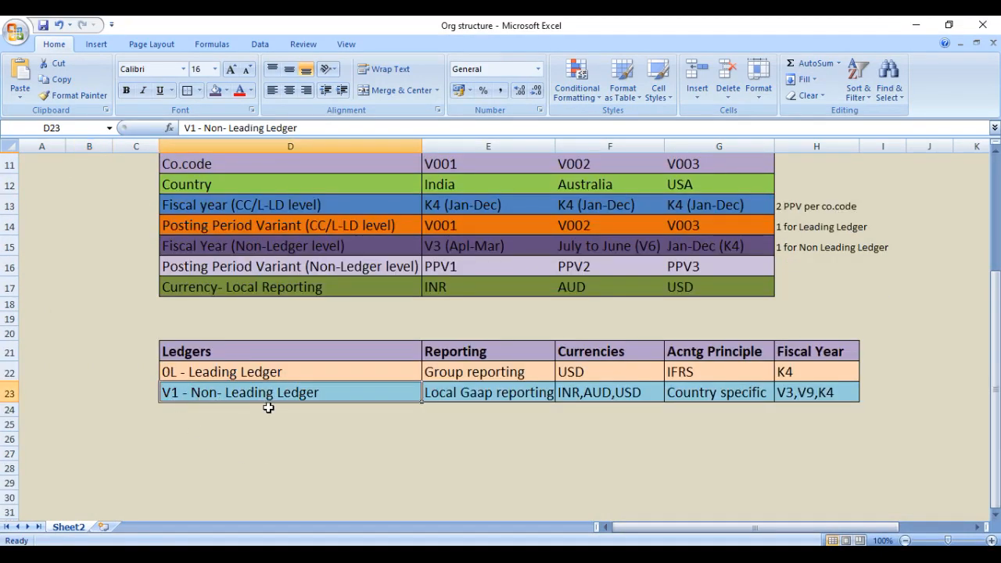
{"action": "left_click", "coordinate": [909, 23]}
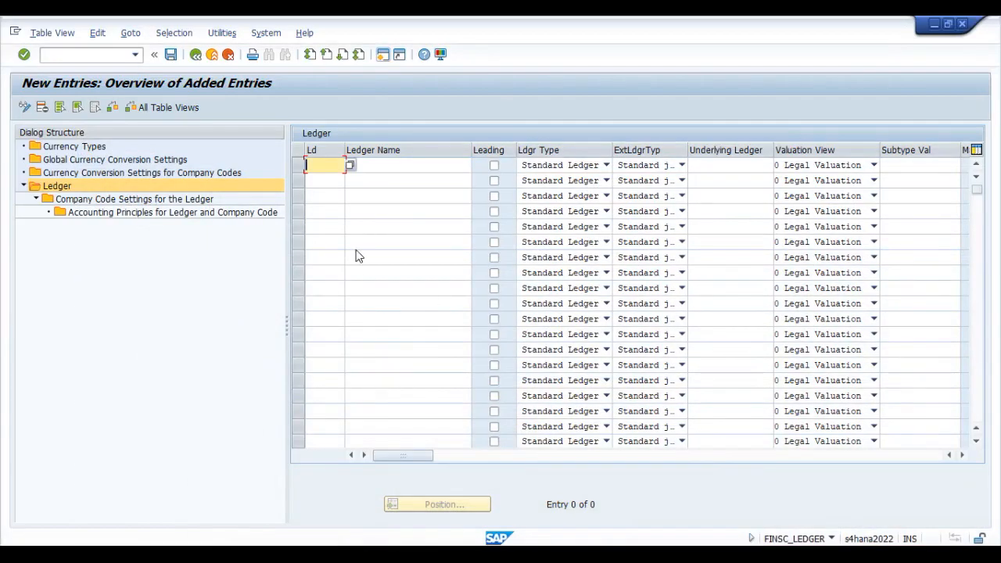
Step: Enter a new ledger V1 named "Non Leading Ld -Volvo", review its remaining settings and validate the entry
{"action": "type", "text": "V1"}
{"action": "key", "text": "Tab"}
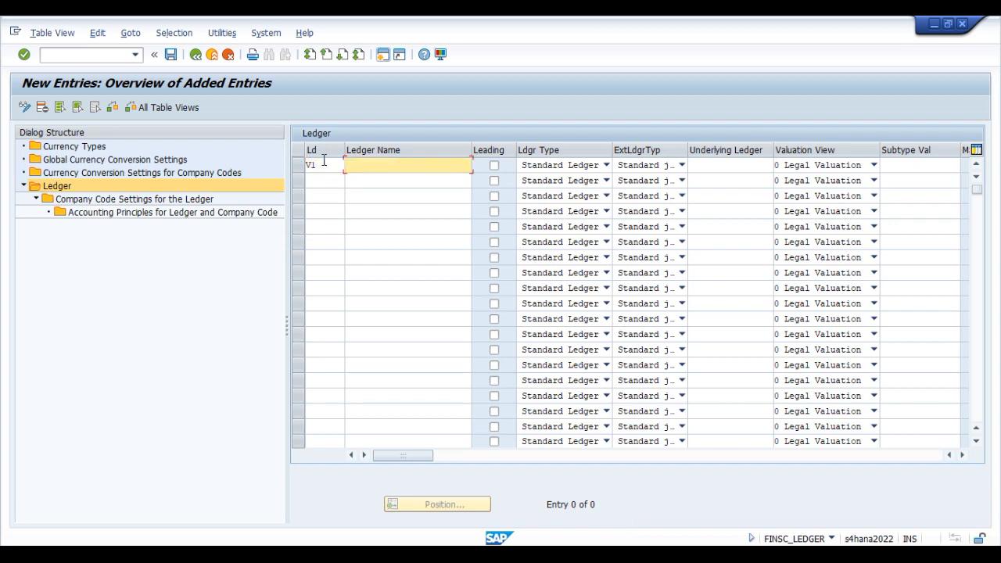
{"action": "type", "text": "Non Leading Ld -Volvo"}
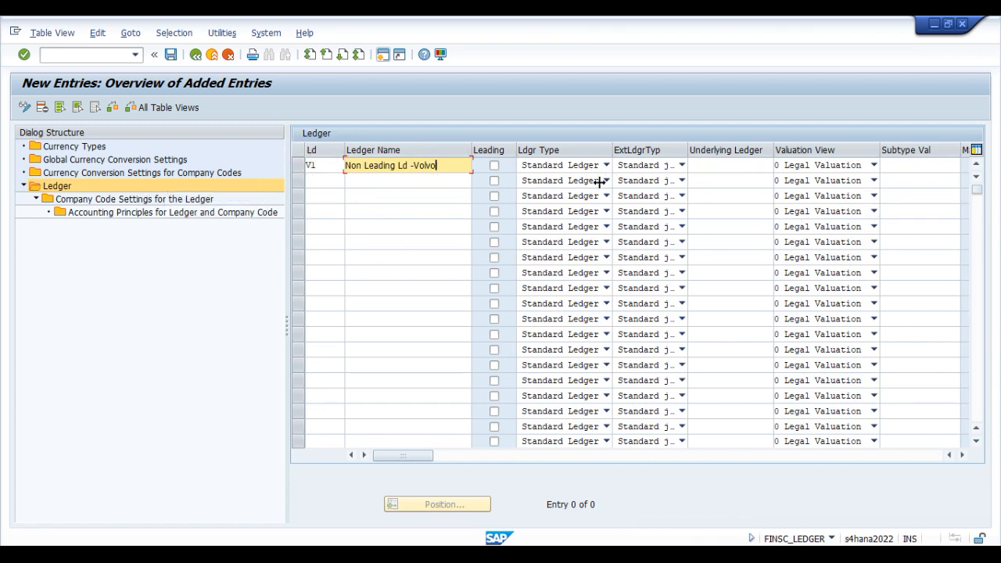
{"action": "left_click", "coordinate": [963, 456]}
{"action": "left_click", "coordinate": [963, 456]}
{"action": "left_click", "coordinate": [964, 456]}
{"action": "left_click", "coordinate": [963, 456]}
{"action": "left_click_drag", "start_coordinate": [680, 455], "coordinate": [402, 456]}
{"action": "key", "text": "Return"}
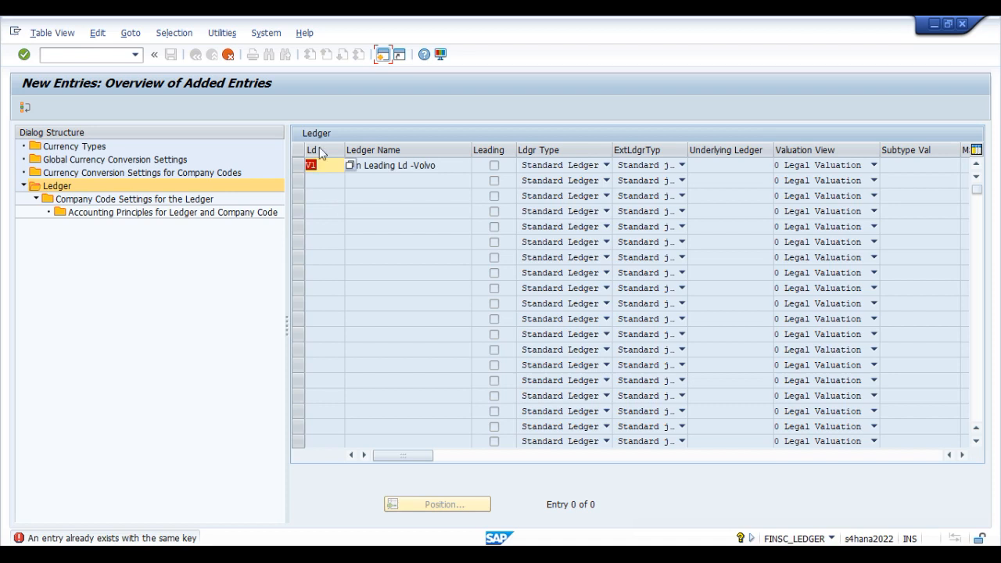
Step: Look through the list of existing ledgers to check which keys are already taken, especially those starting with V
{"action": "left_click", "coordinate": [350, 166]}
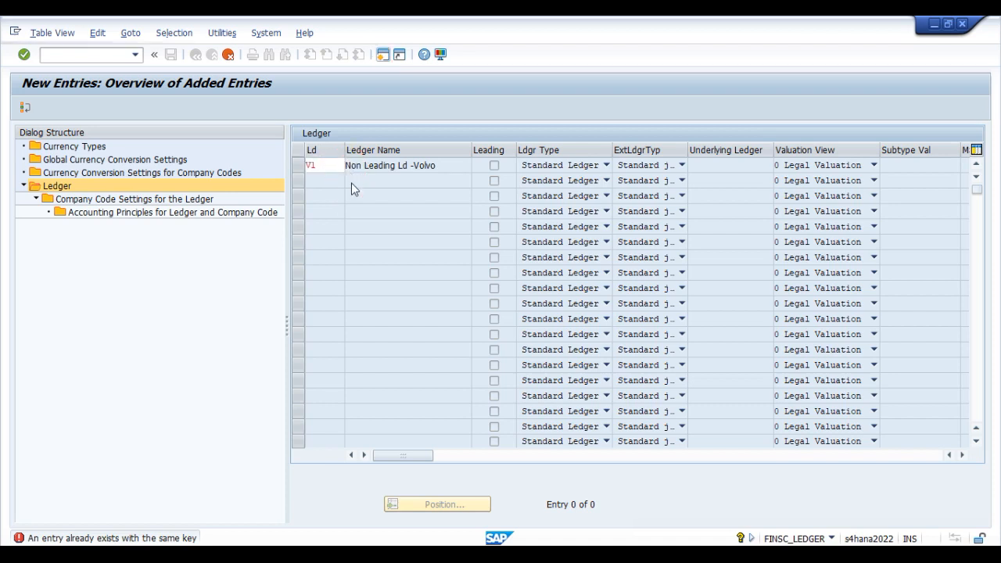
{"action": "scroll", "coordinate": [117, 402], "scroll_direction": "down", "scroll_amount": 4}
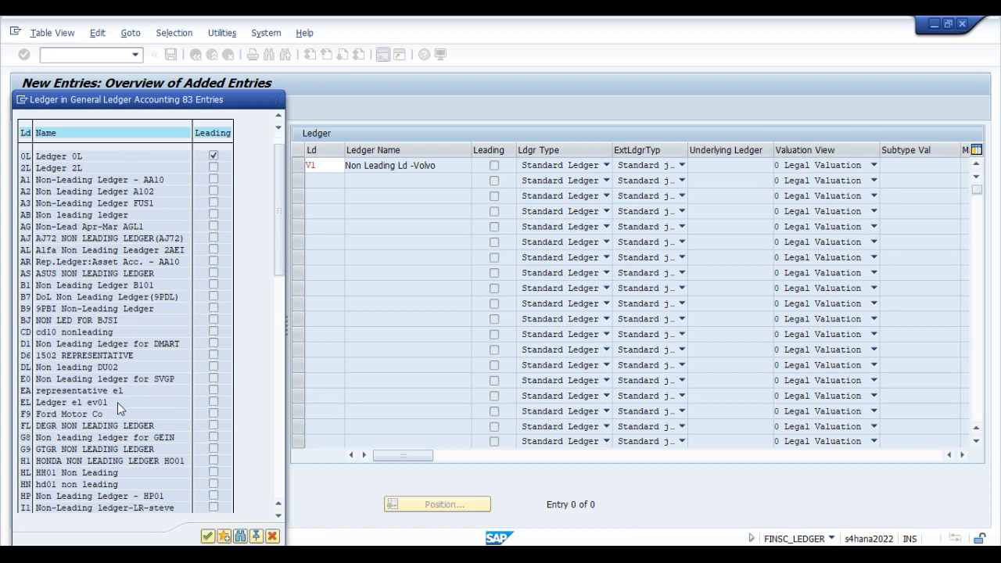
{"action": "scroll", "coordinate": [127, 439], "scroll_direction": "down", "scroll_amount": 7}
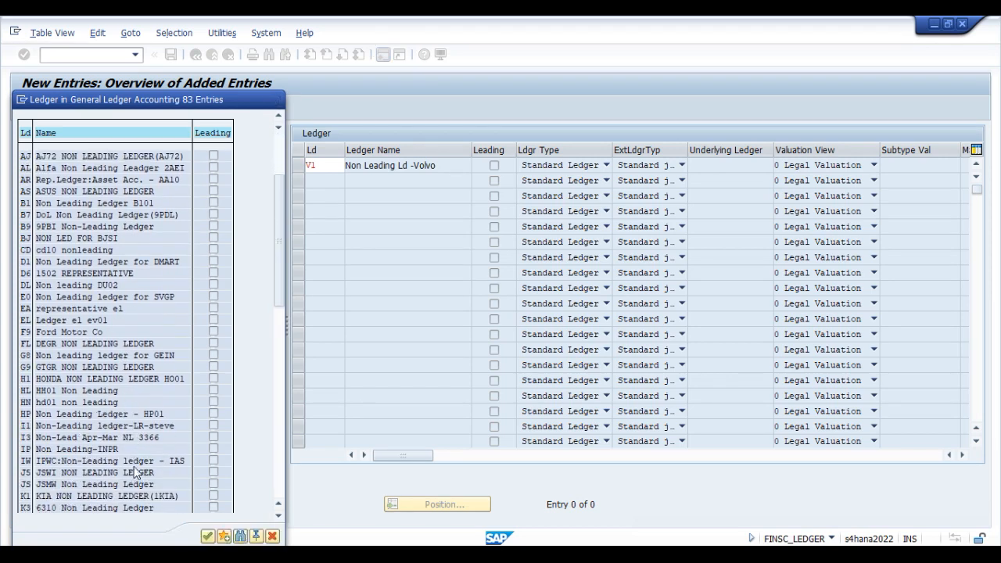
{"action": "scroll", "coordinate": [129, 489], "scroll_direction": "down", "scroll_amount": 8}
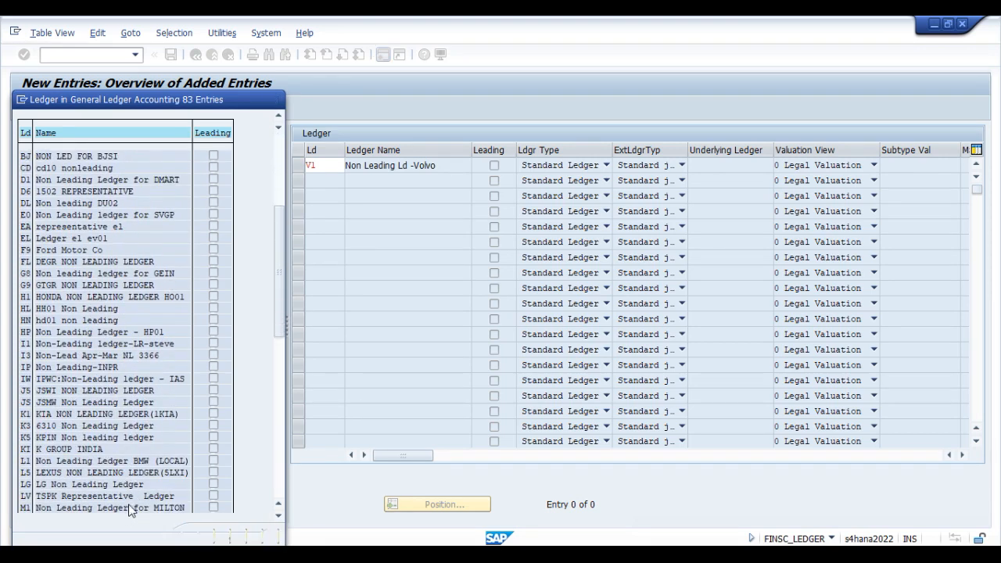
{"action": "scroll", "coordinate": [137, 506], "scroll_direction": "down", "scroll_amount": 2}
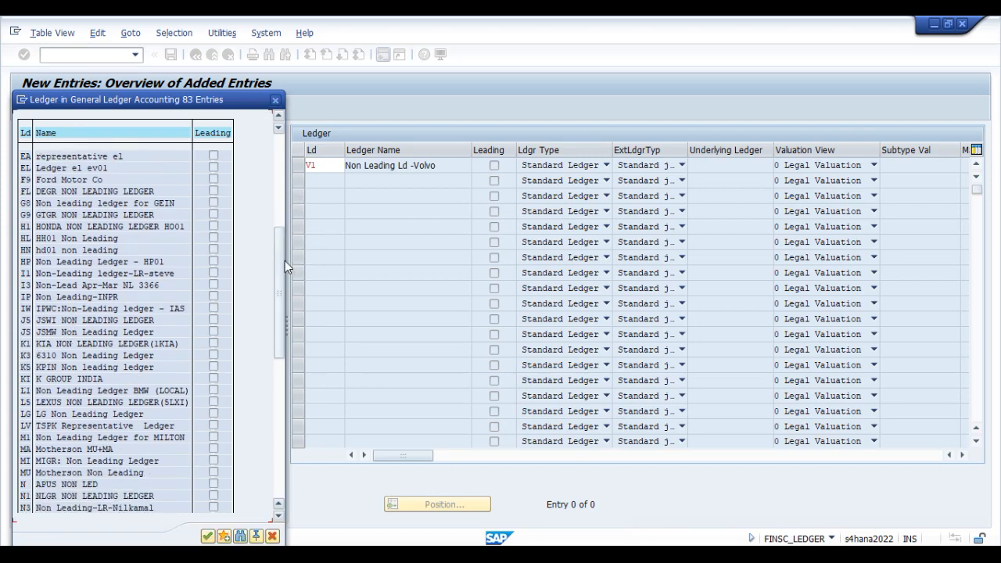
{"action": "scroll", "coordinate": [196, 391], "scroll_direction": "down", "scroll_amount": 10}
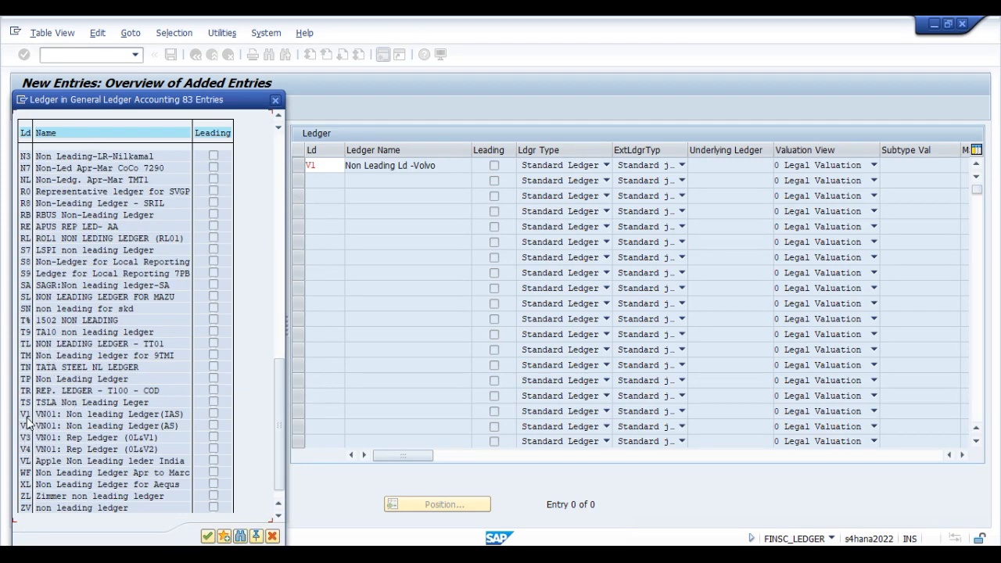
{"action": "left_click", "coordinate": [103, 427]}
{"action": "left_click", "coordinate": [91, 461]}
{"action": "scroll", "coordinate": [75, 491], "scroll_direction": "down", "scroll_amount": 1}
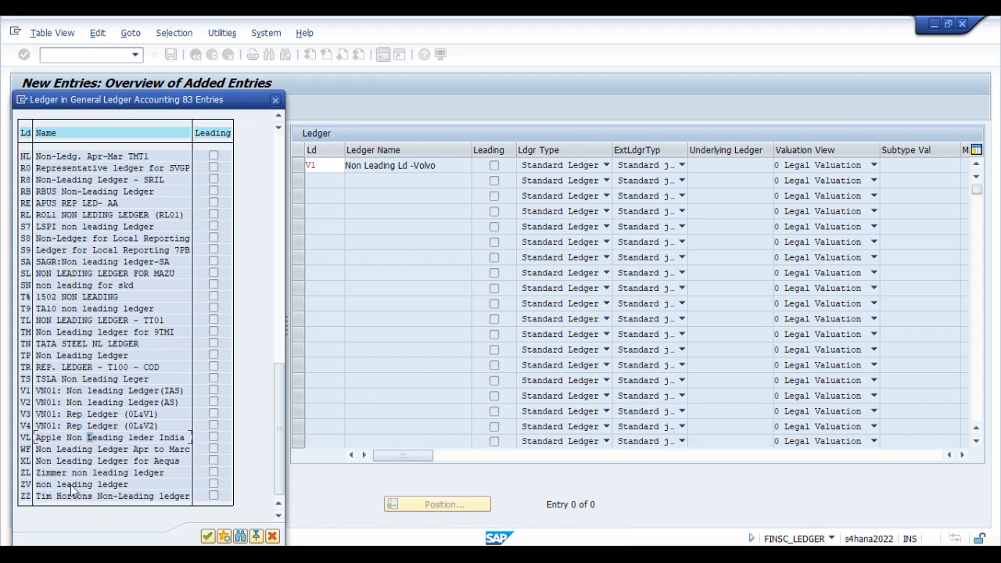
Step: Close the ledger list, set the new ledger's key to Z1 and validate the entry
{"action": "left_click", "coordinate": [275, 99]}
{"action": "type", "text": "Z1"}
{"action": "key", "text": "Return"}
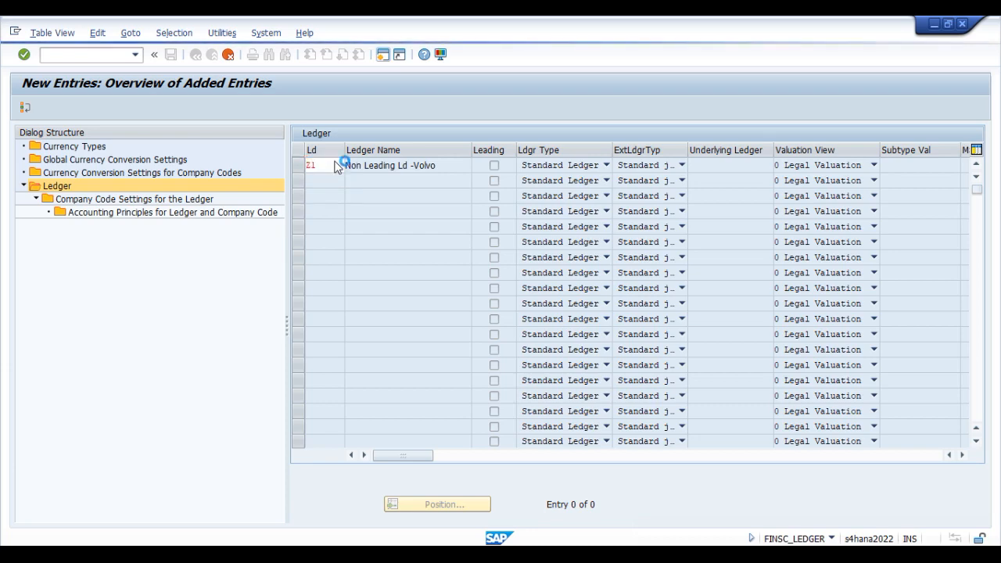
Step: Switch to the Org structure workbook in Excel, change the non-leading ledger's code to Z1, and return to SAP
{"action": "left_click", "coordinate": [78, 457]}
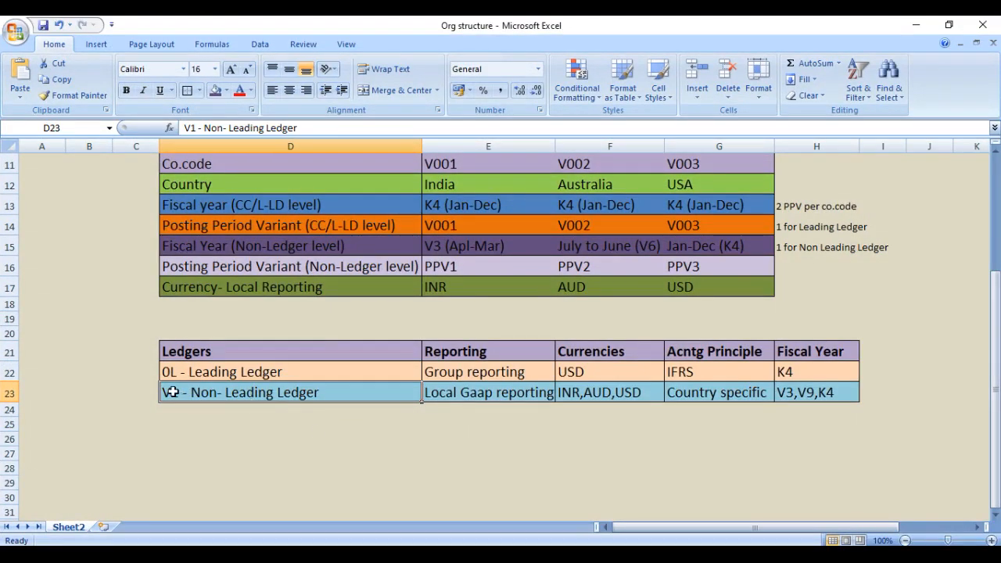
{"action": "left_click", "coordinate": [170, 392]}
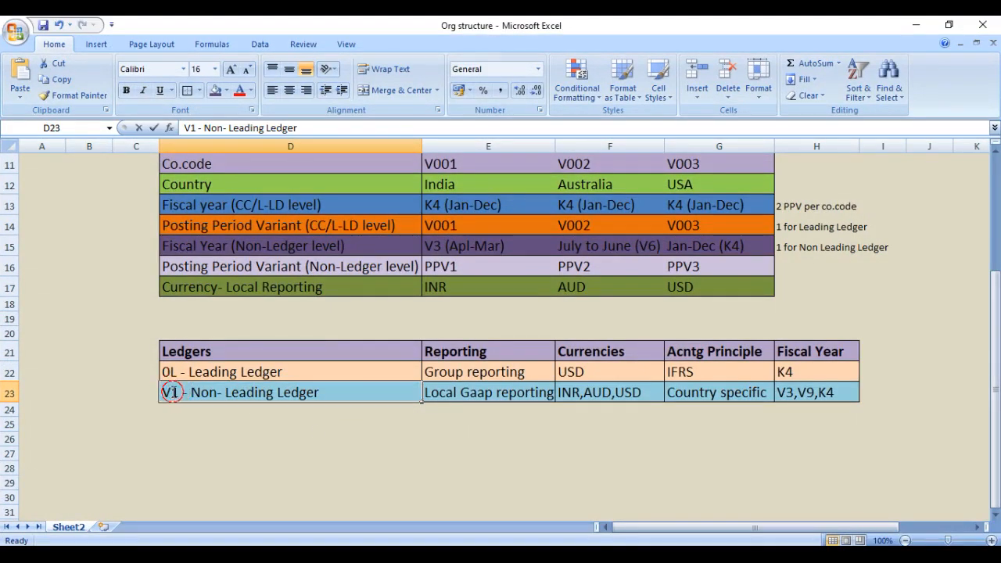
{"action": "key", "text": "BackSpace"}
{"action": "type", "text": "Z"}
{"action": "key", "text": "Return"}
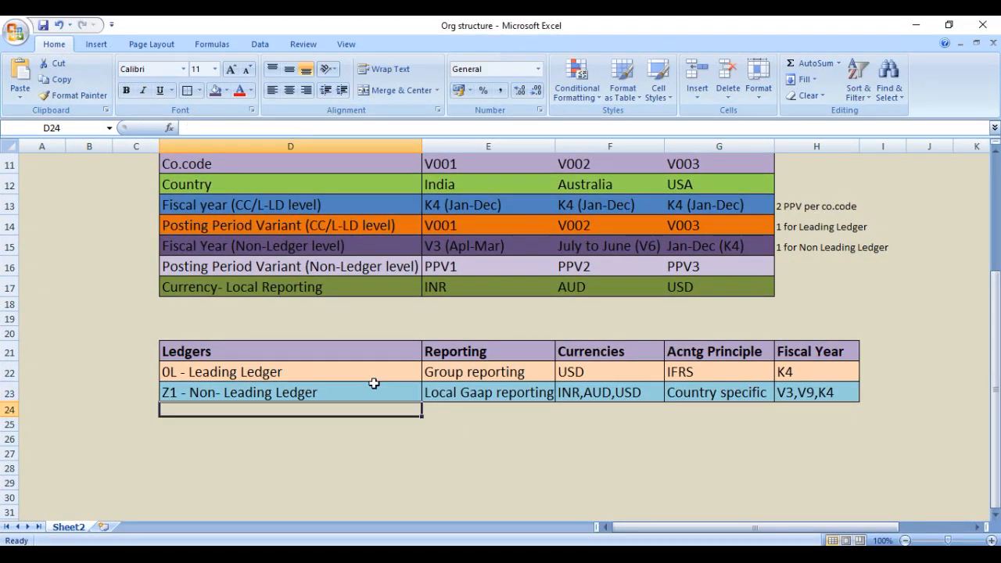
{"action": "left_click", "coordinate": [909, 26]}
Step: Reposition the Information dialog and read its message about the ledger group for ledger Z1
{"action": "left_click_drag", "start_coordinate": [196, 351], "coordinate": [388, 256]}
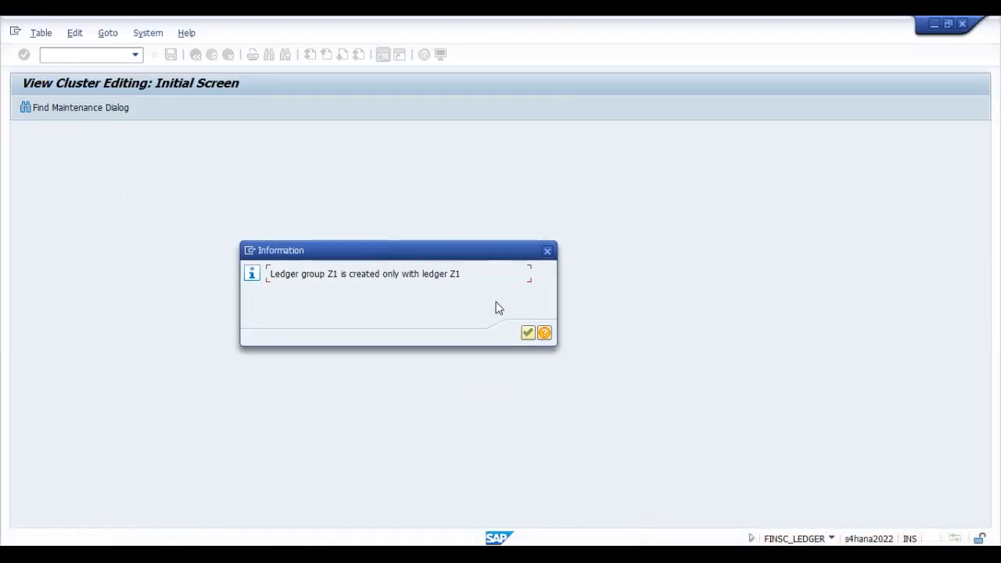
{"action": "left_click_drag", "start_coordinate": [462, 274], "coordinate": [423, 274]}
{"action": "left_click", "coordinate": [456, 272]}
{"action": "left_click_drag", "start_coordinate": [450, 274], "coordinate": [463, 273]}
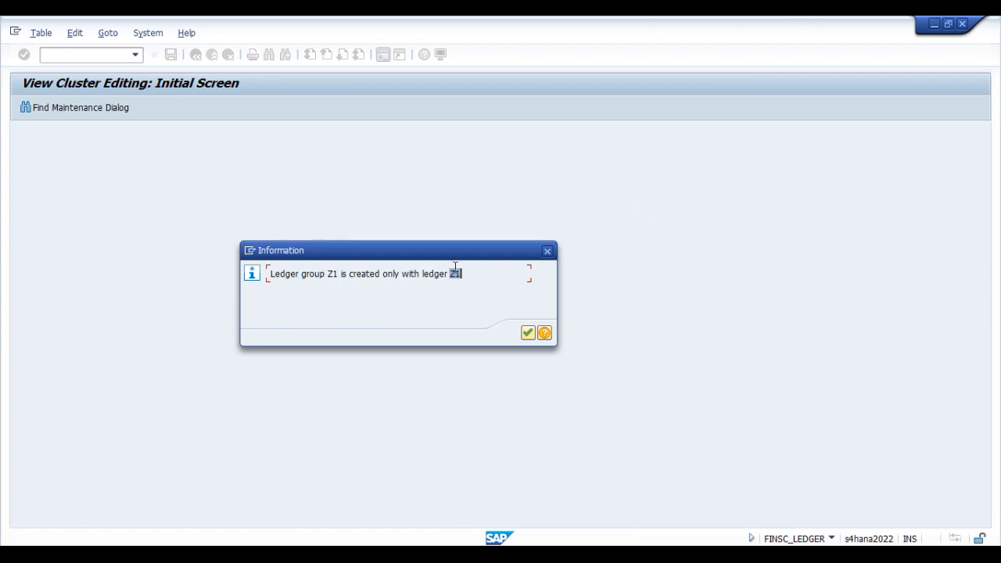
Step: Confirm the ledger group message, then open the company code settings for the new ledger Z1
{"action": "left_click", "coordinate": [528, 334]}
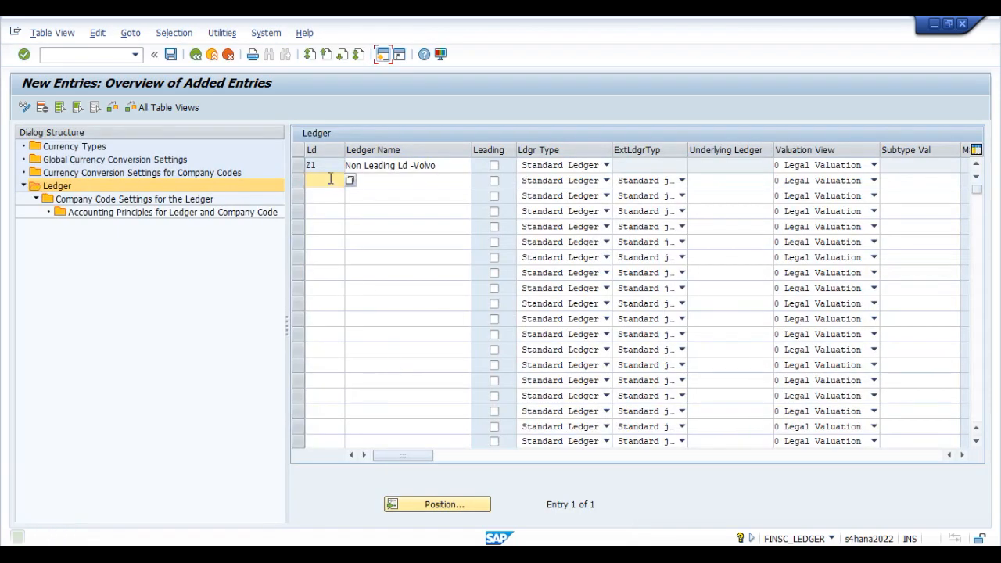
{"action": "left_click", "coordinate": [919, 533]}
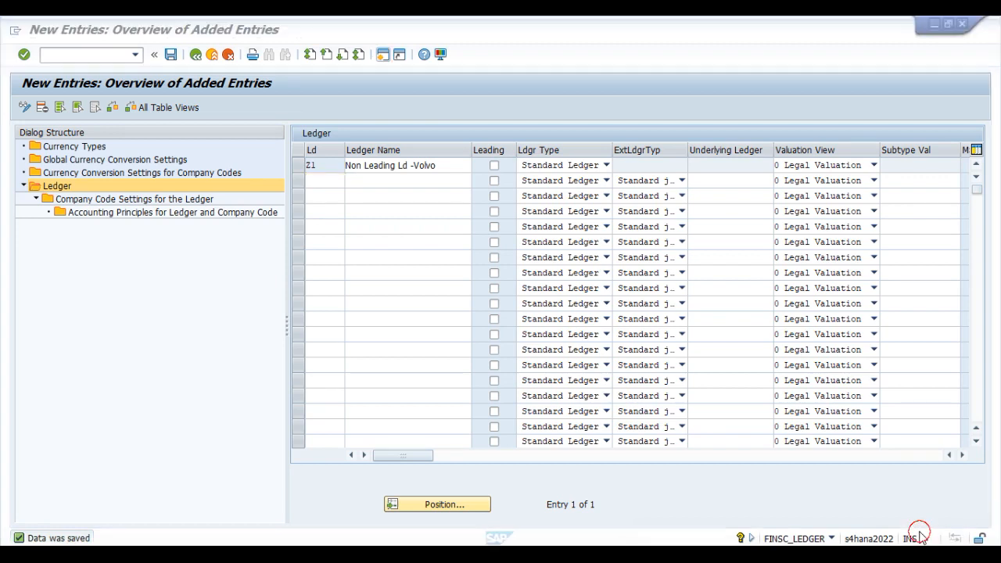
{"action": "left_click", "coordinate": [298, 166]}
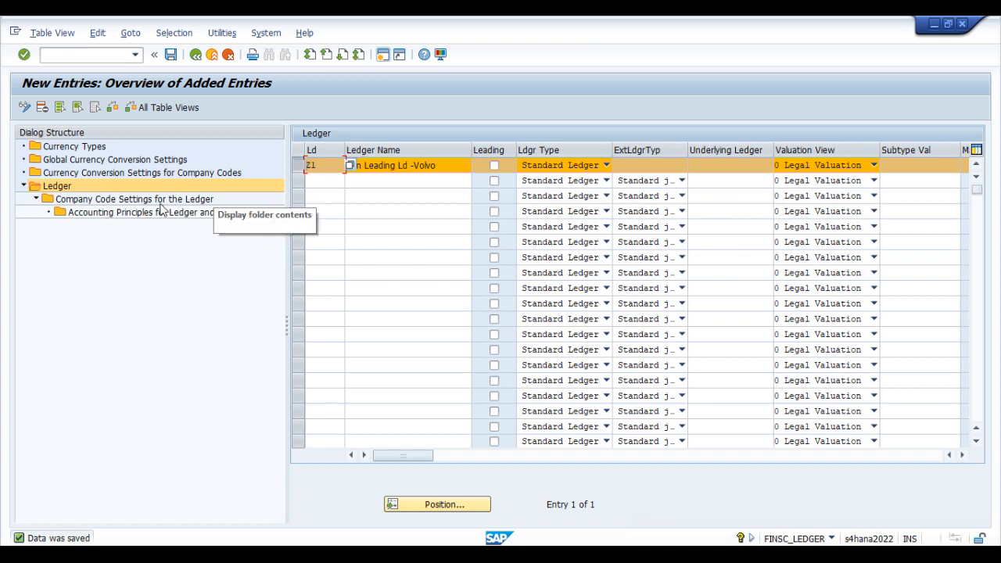
{"action": "double_click", "coordinate": [97, 203]}
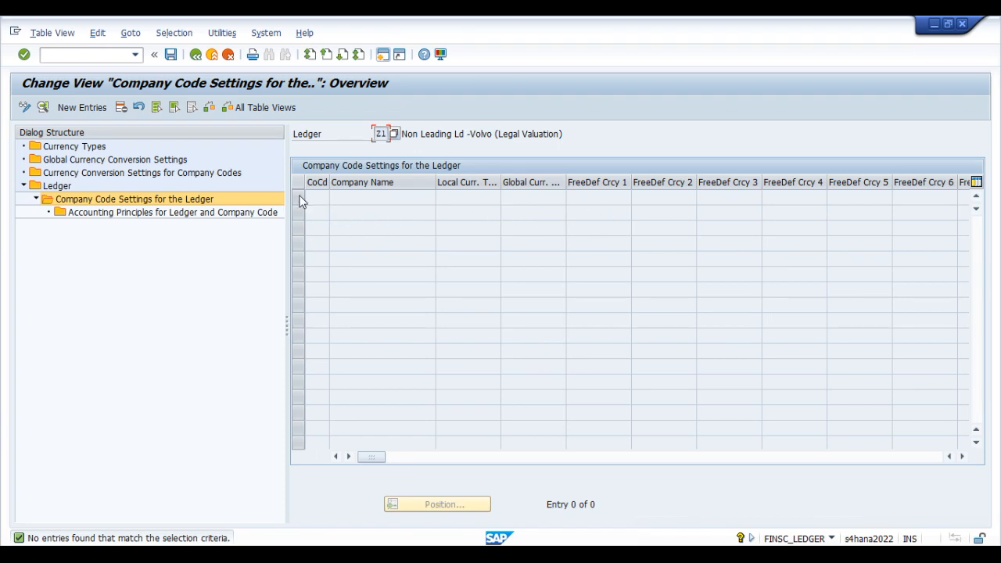
Step: Add a new company code entry for V001 to ledger Z1 and review its default variants and currency types
{"action": "left_click", "coordinate": [68, 108]}
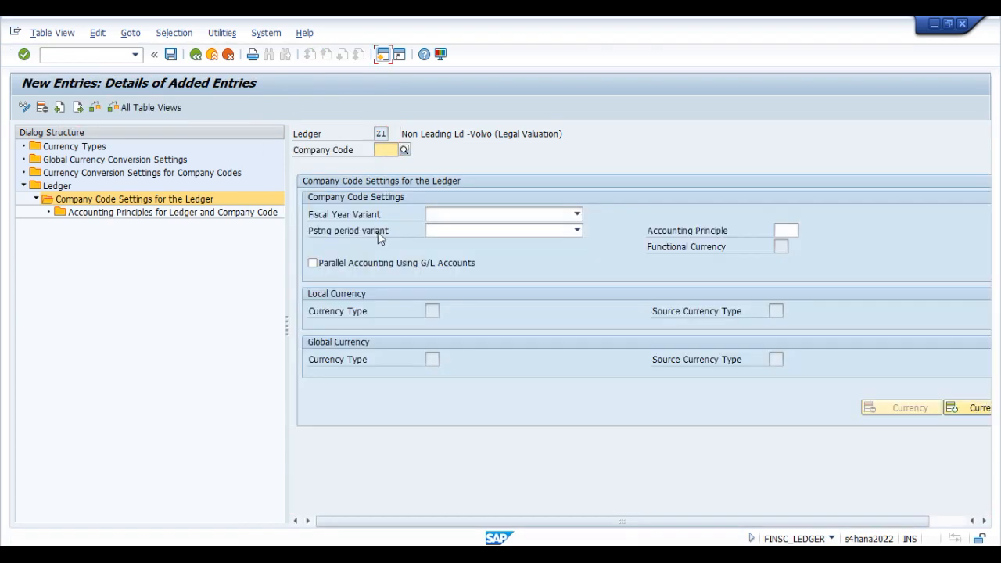
{"action": "type", "text": "V001"}
{"action": "key", "text": "Tab"}
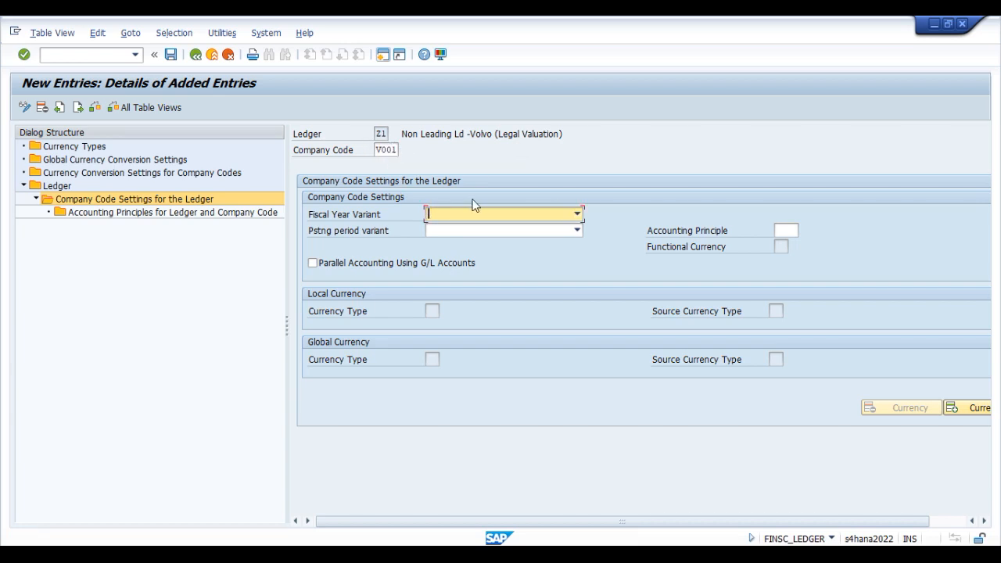
{"action": "key", "text": "Return"}
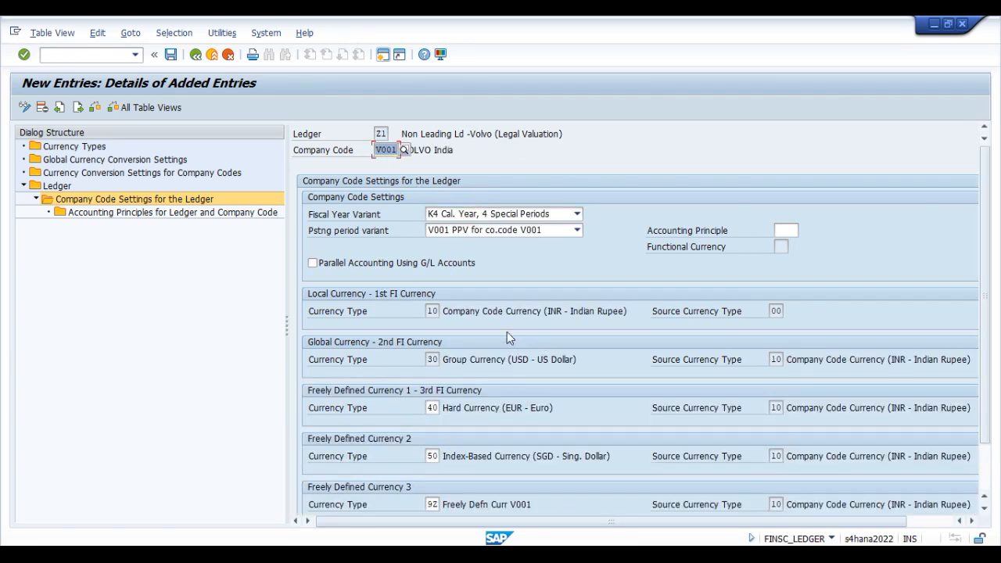
{"action": "scroll", "coordinate": [595, 367], "scroll_direction": "down", "scroll_amount": 1}
{"action": "scroll", "coordinate": [595, 369], "scroll_direction": "down", "scroll_amount": 2}
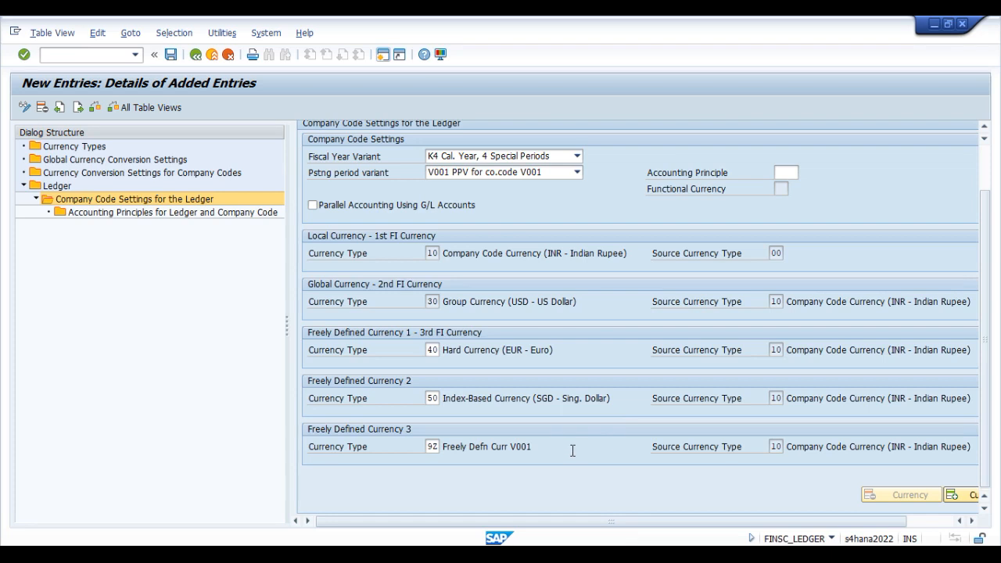
{"action": "scroll", "coordinate": [571, 434], "scroll_direction": "up", "scroll_amount": 1}
{"action": "scroll", "coordinate": [570, 438], "scroll_direction": "up", "scroll_amount": 1}
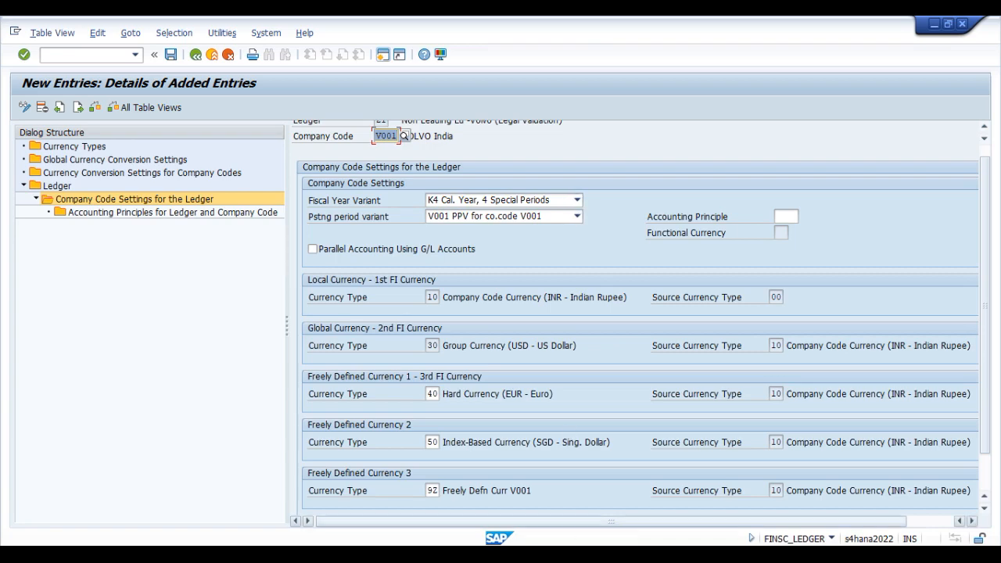
Step: Check the fiscal year planned for the non-leading ledger in the Org structure workbook in Excel, then return to SAP
{"action": "key", "text": "alt+Tab"}
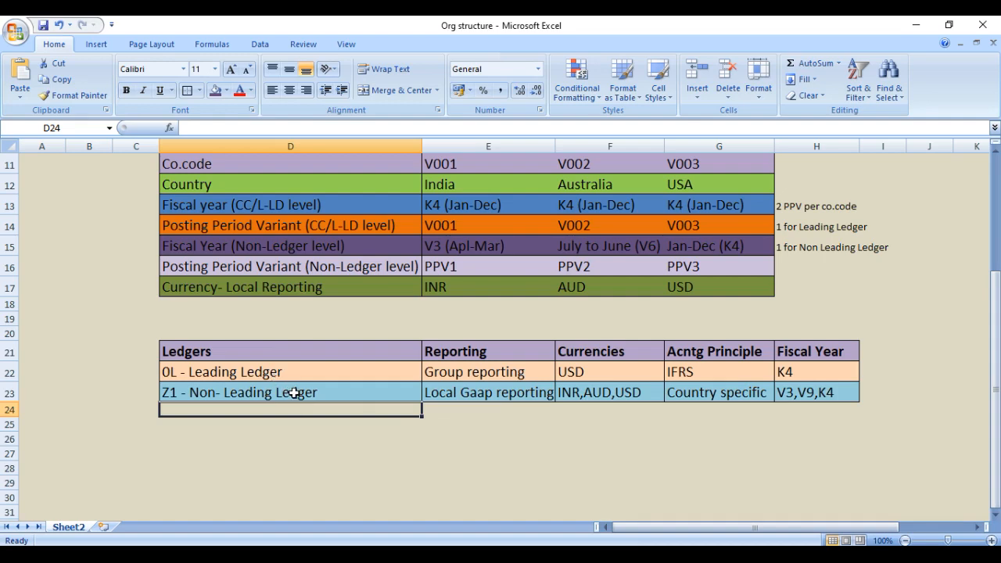
{"action": "left_click", "coordinate": [220, 266]}
{"action": "scroll", "coordinate": [296, 265], "scroll_direction": "up", "scroll_amount": 1}
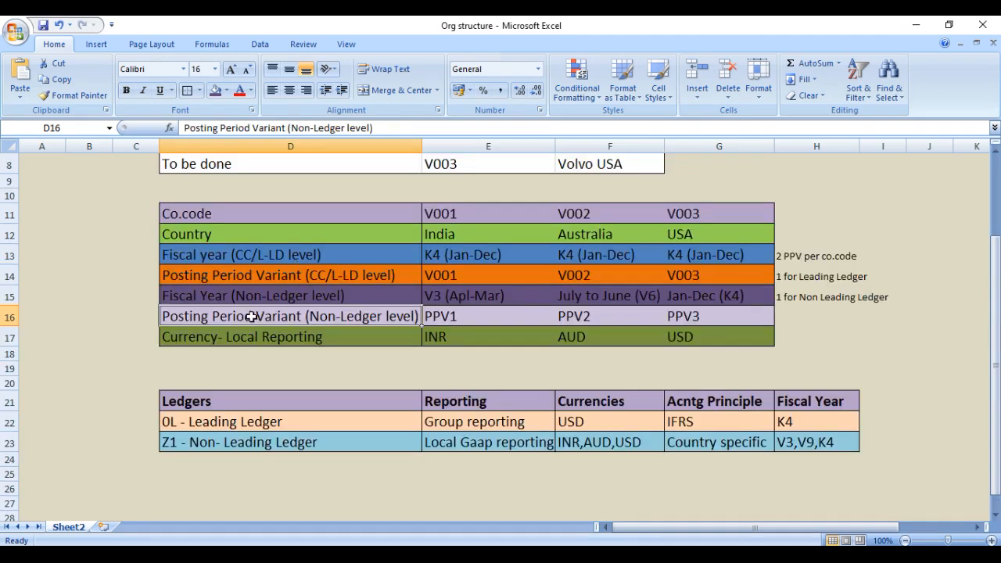
{"action": "left_click", "coordinate": [210, 297]}
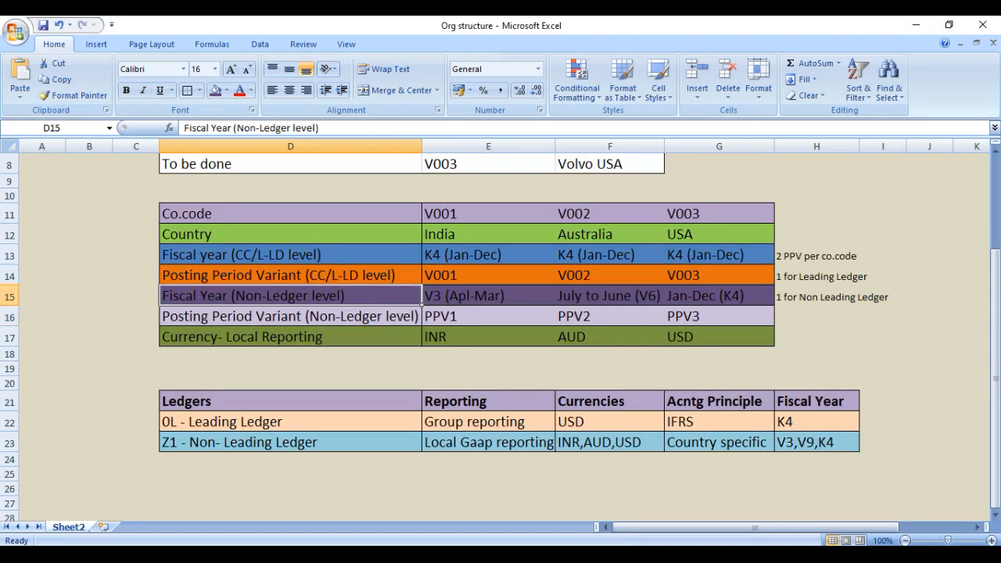
{"action": "left_click", "coordinate": [857, 552]}
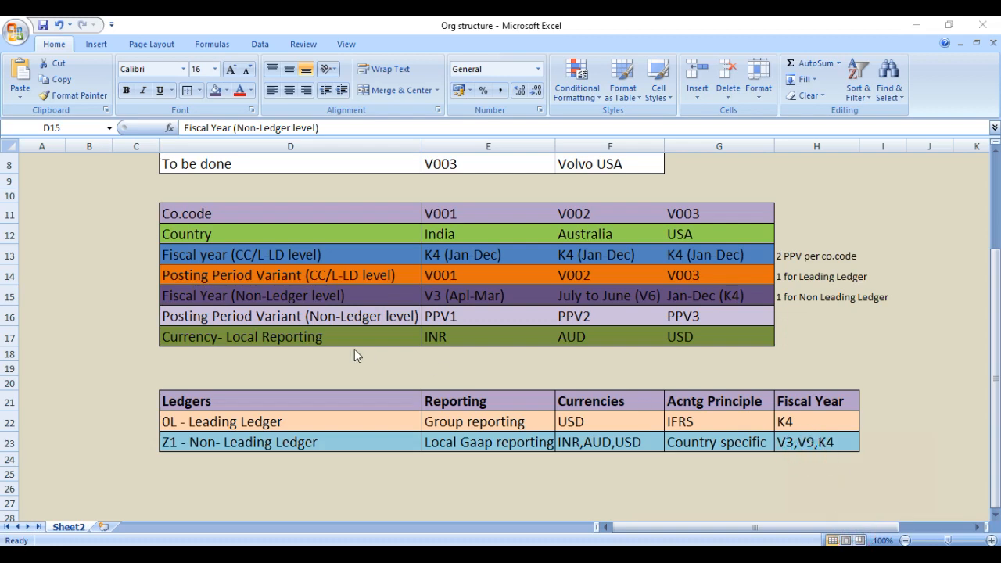
{"action": "mouse_move", "coordinate": [156, 284]}
{"action": "left_mouse_down"}
{"action": "mouse_move", "coordinate": [409, 310]}
{"action": "mouse_move", "coordinate": [779, 316]}
{"action": "left_mouse_up"}
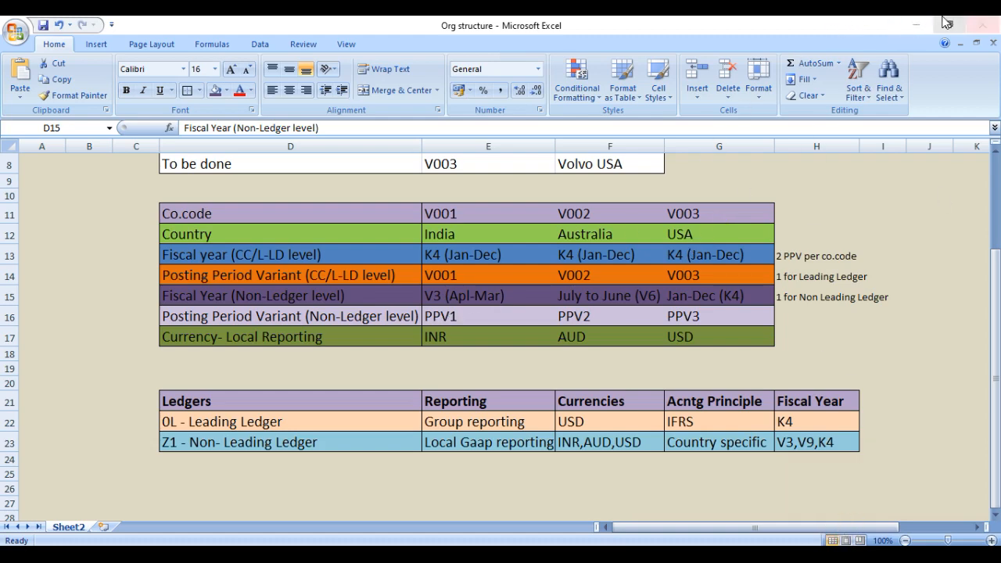
{"action": "left_click", "coordinate": [913, 26]}
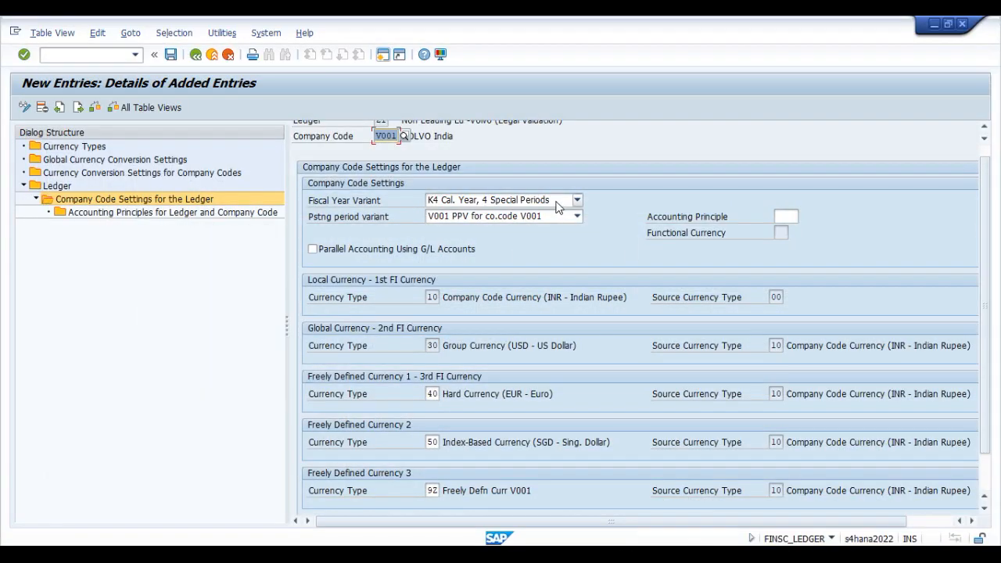
Step: Set the fiscal year variant of company code V001 in ledger Z1 to V3 (Apr.- March, 4 special periods)
{"action": "left_click", "coordinate": [557, 202]}
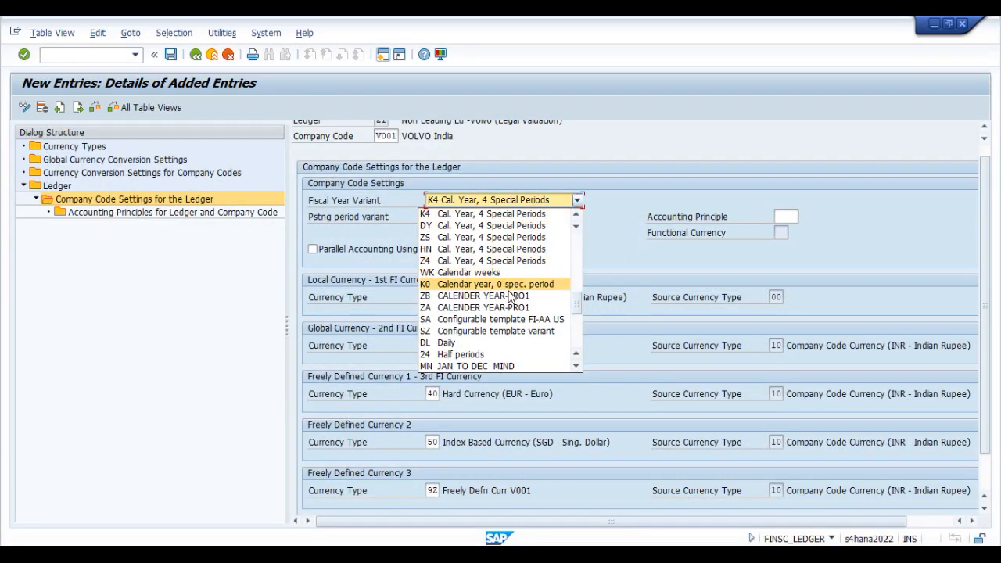
{"action": "scroll", "coordinate": [530, 309], "scroll_direction": "down", "scroll_amount": 1}
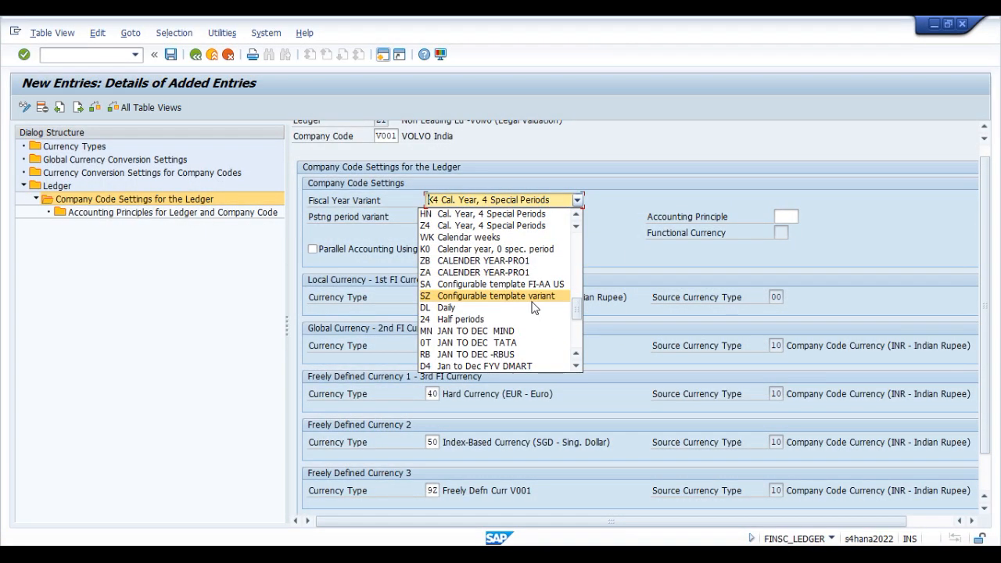
{"action": "scroll", "coordinate": [532, 306], "scroll_direction": "down", "scroll_amount": 3}
{"action": "scroll", "coordinate": [534, 308], "scroll_direction": "down", "scroll_amount": 1}
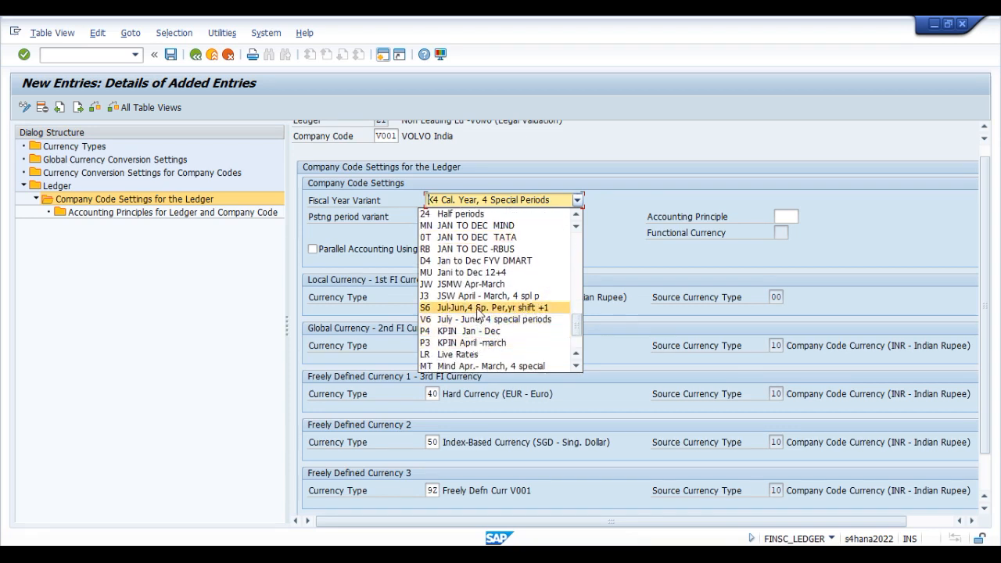
{"action": "scroll", "coordinate": [500, 303], "scroll_direction": "down", "scroll_amount": 2}
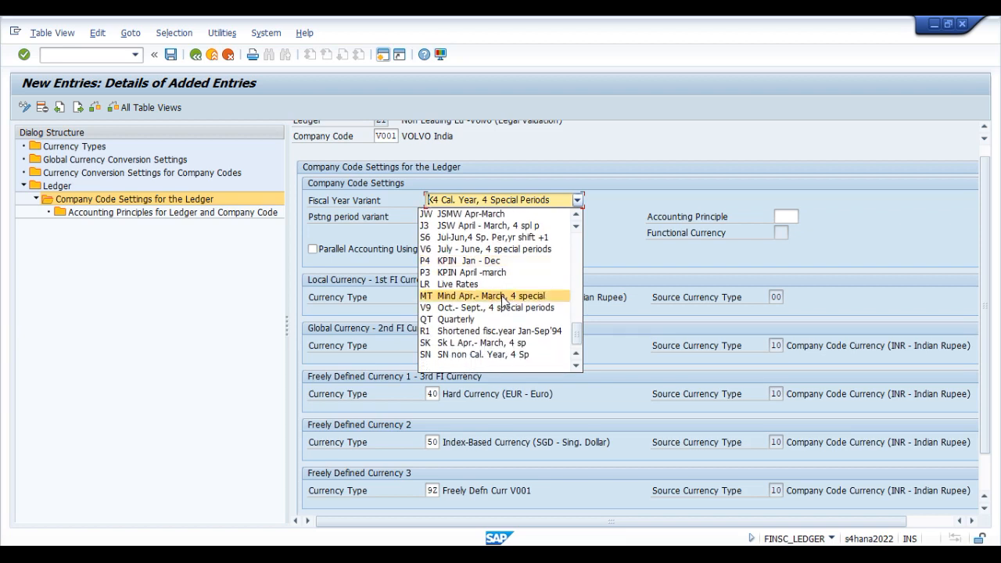
{"action": "scroll", "coordinate": [498, 275], "scroll_direction": "up", "scroll_amount": 1}
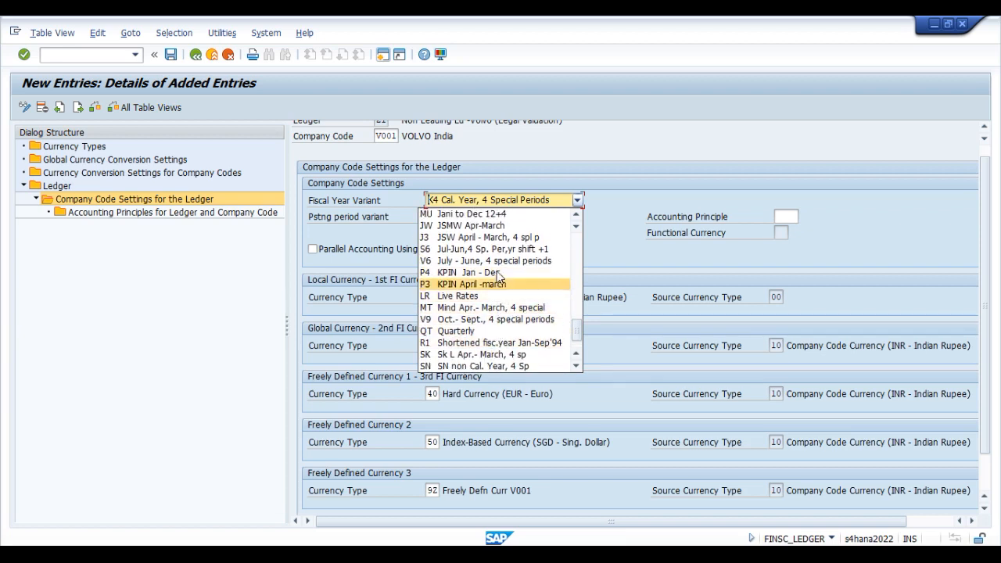
{"action": "scroll", "coordinate": [498, 275], "scroll_direction": "up", "scroll_amount": 1}
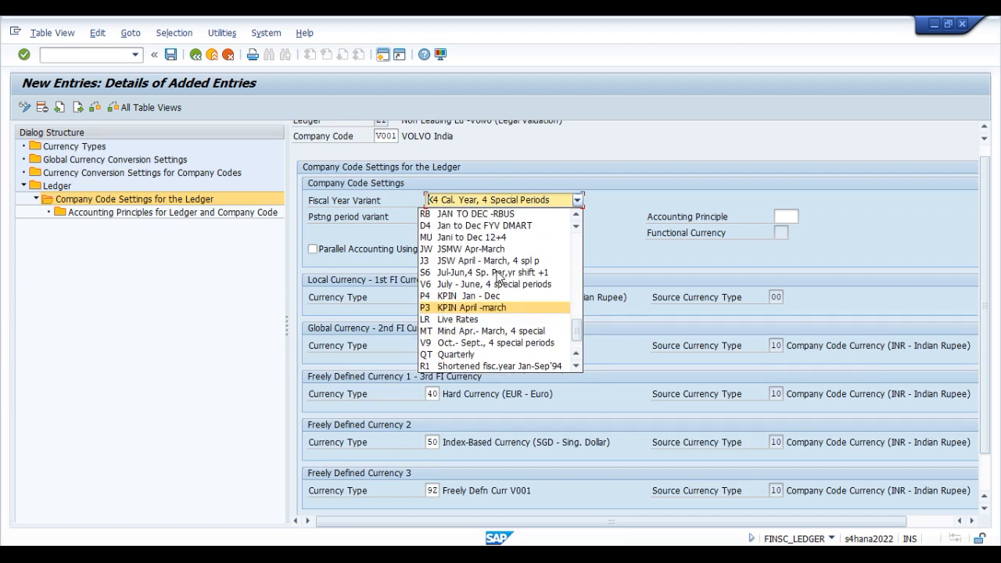
{"action": "scroll", "coordinate": [498, 275], "scroll_direction": "up", "scroll_amount": 5}
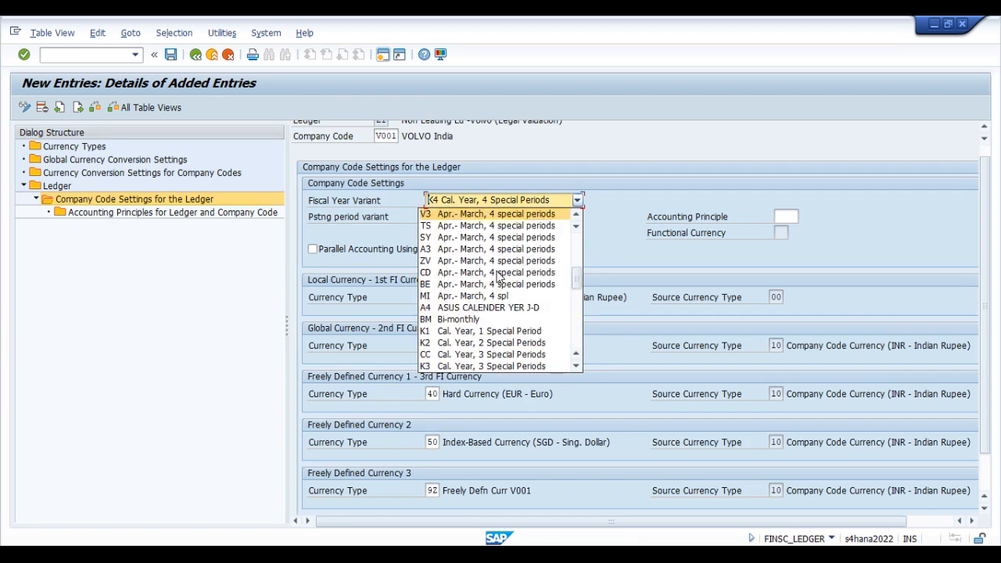
{"action": "left_click", "coordinate": [470, 213]}
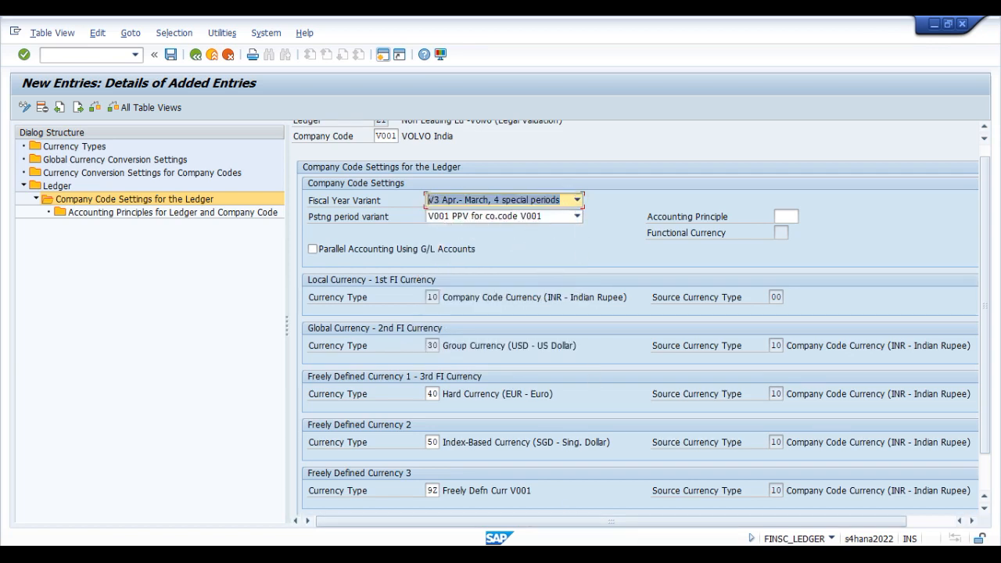
Step: Look up V001's non-leading ledger posting period variant in the Excel Org structure workbook and return to SAP
{"action": "key", "text": "alt+Tab"}
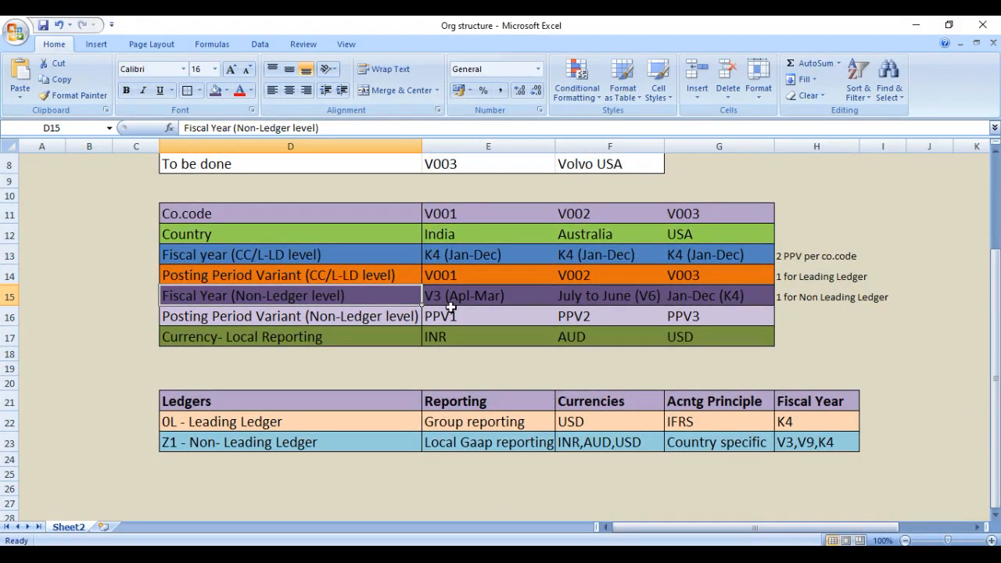
{"action": "left_click", "coordinate": [479, 317]}
{"action": "left_click", "coordinate": [206, 318]}
{"action": "left_click", "coordinate": [449, 317]}
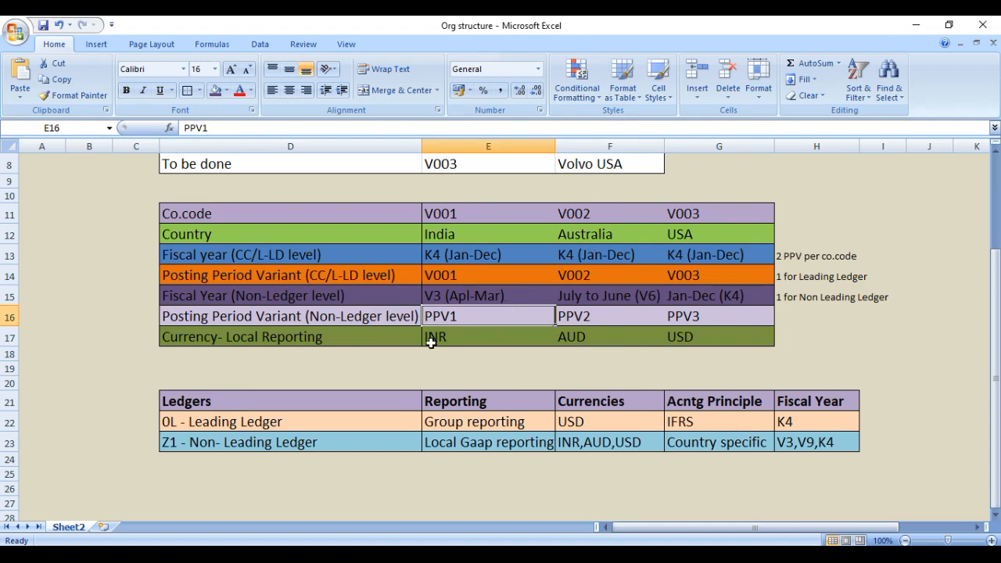
{"action": "left_click", "coordinate": [356, 316]}
{"action": "left_click", "coordinate": [479, 319]}
{"action": "left_click", "coordinate": [918, 26]}
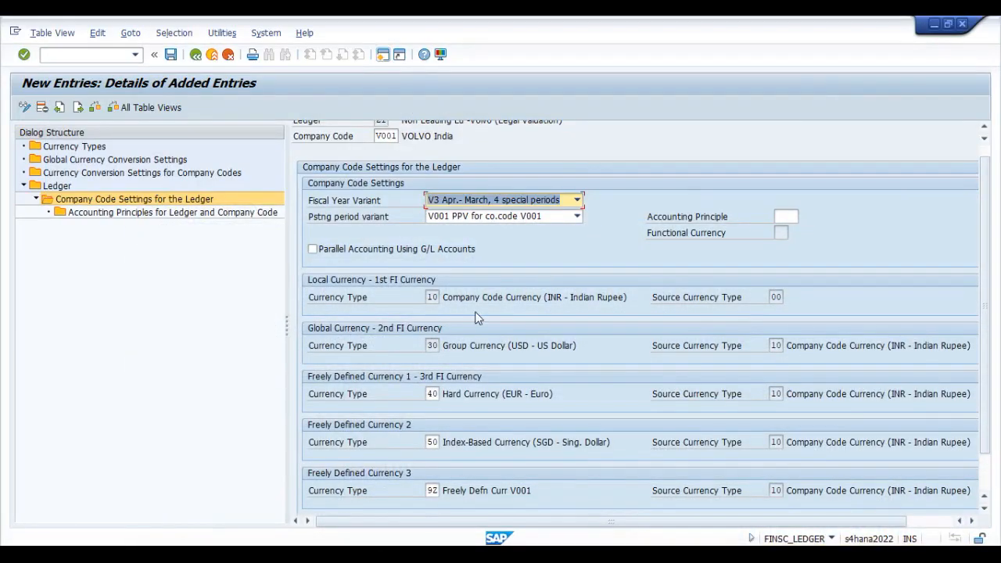
Step: Save the V001 settings for ledger Z1 and accept the consistency check messages
{"action": "left_click", "coordinate": [172, 57]}
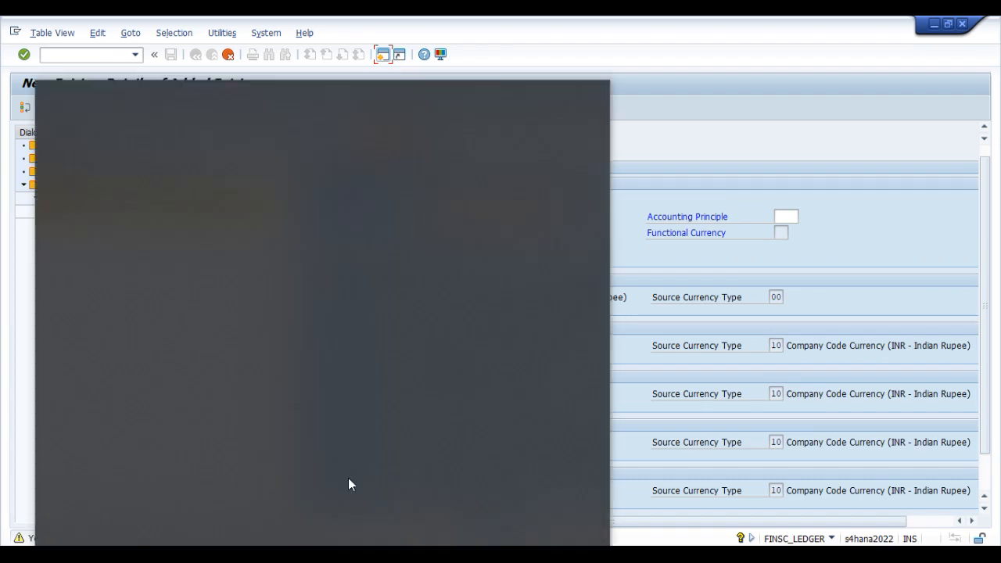
{"action": "key", "text": "Return"}
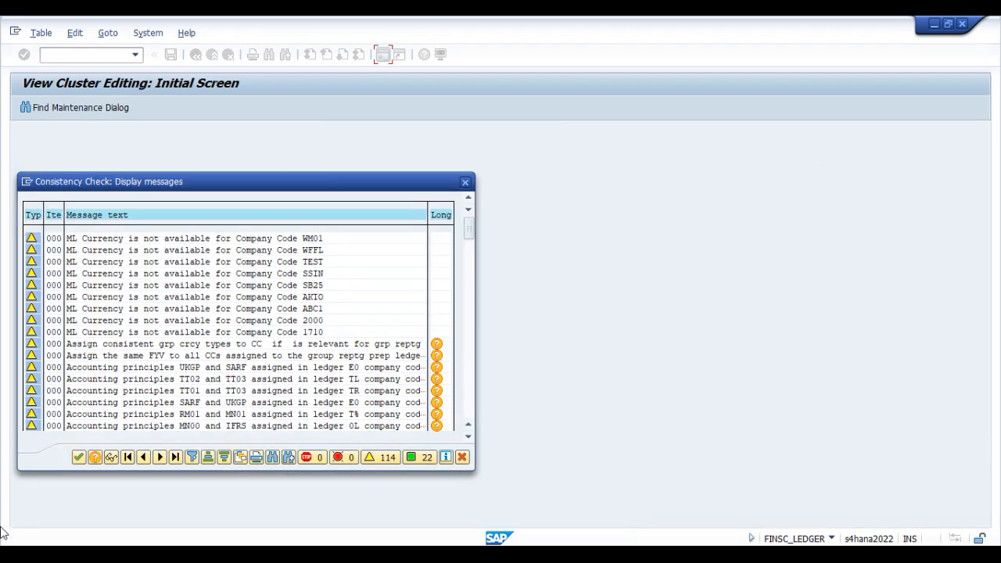
{"action": "left_click", "coordinate": [79, 456]}
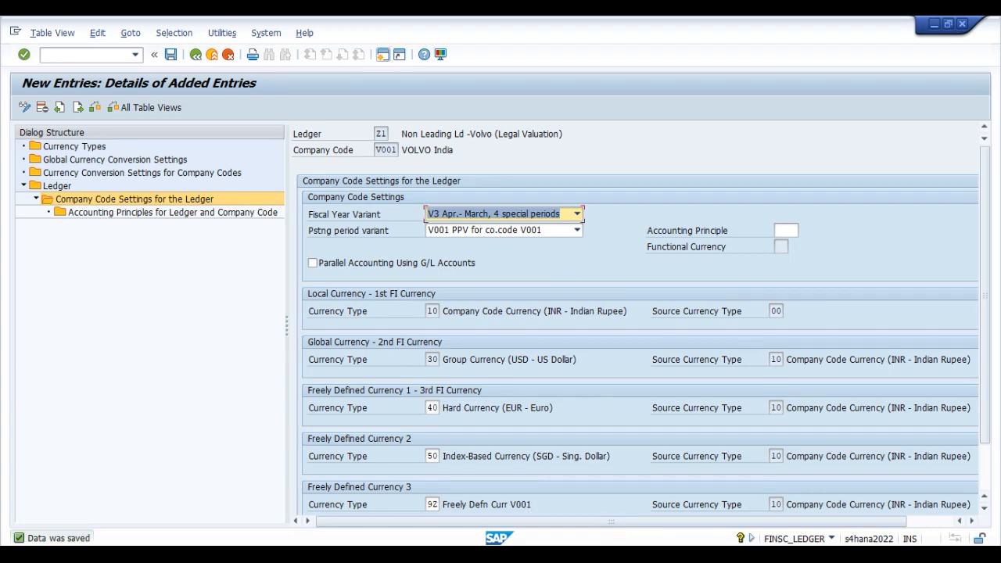
Step: Review the non-leading ledger posting period variants of V001 and V002 in the Excel workbook, then go back to SAP
{"action": "key", "text": "alt+Tab"}
{"action": "left_click", "coordinate": [596, 315]}
{"action": "left_click", "coordinate": [469, 316]}
{"action": "left_click", "coordinate": [629, 316]}
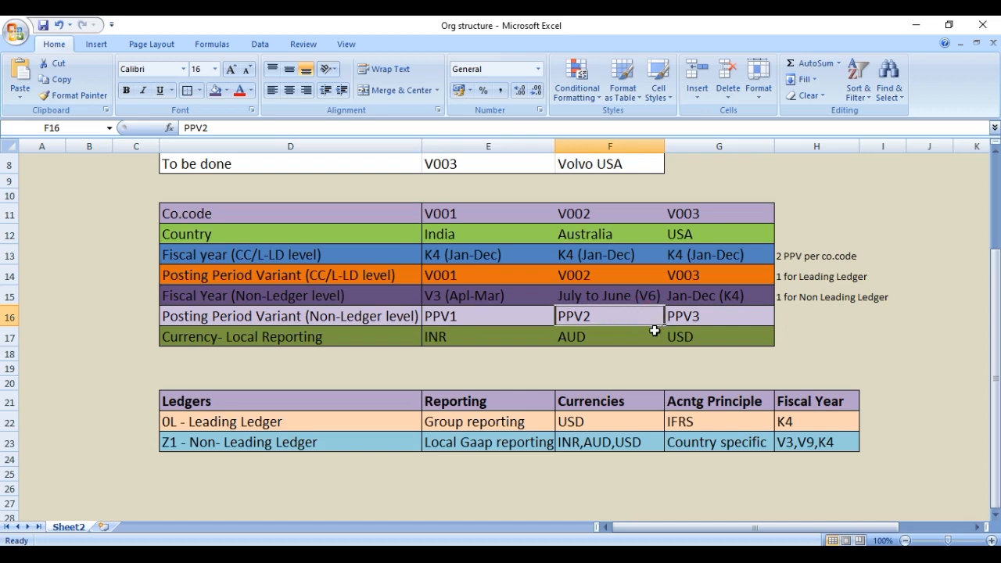
{"action": "left_click", "coordinate": [466, 321]}
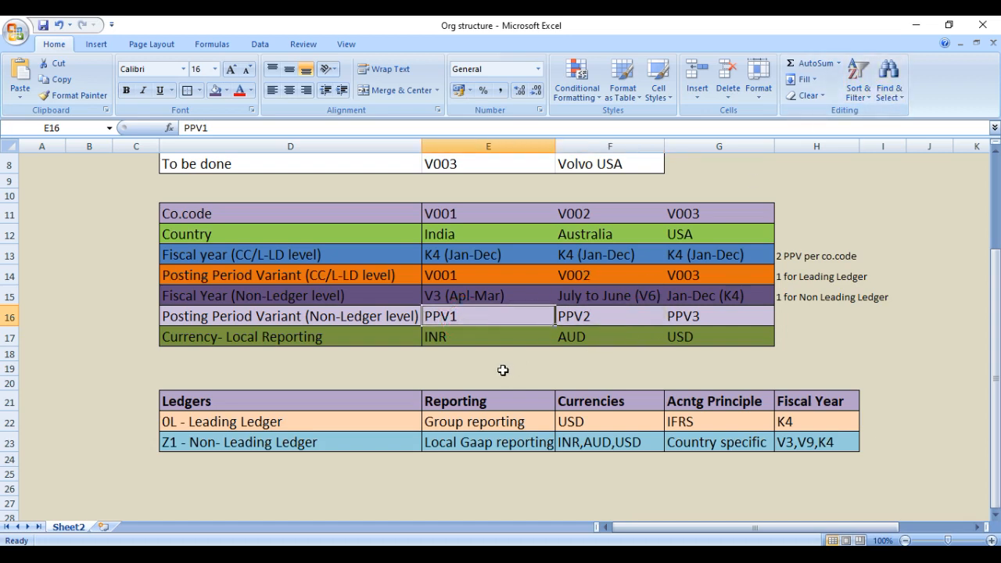
{"action": "left_click", "coordinate": [919, 24]}
Step: Start a new SAP session, run transaction SPRO and display the SAP Reference IMG
{"action": "left_click", "coordinate": [383, 56]}
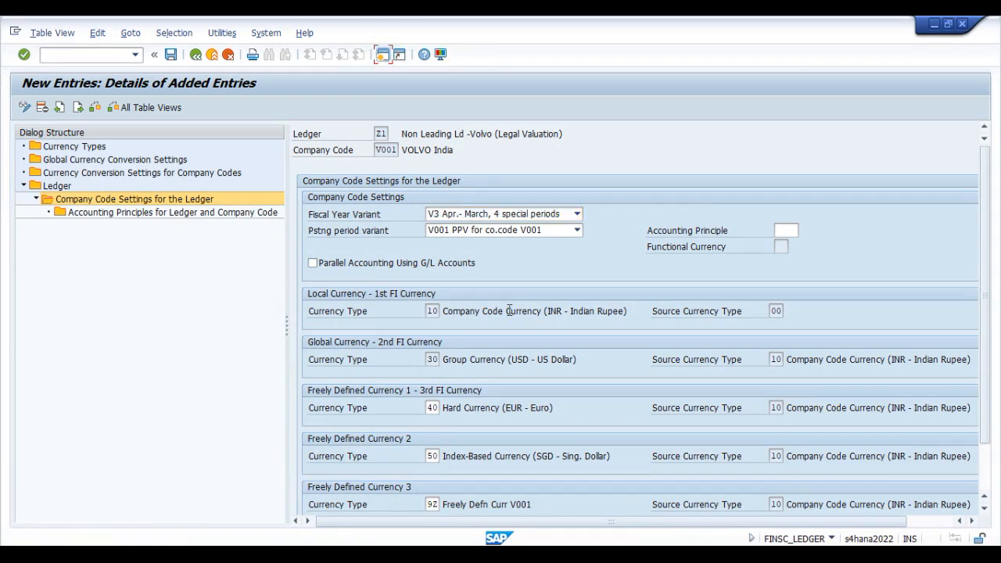
{"action": "type", "text": "s"}
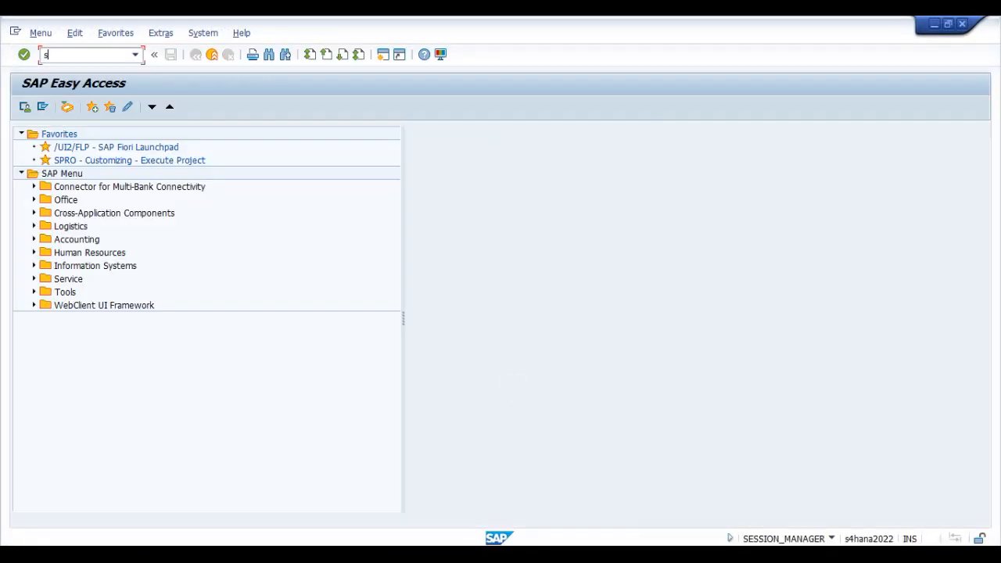
{"action": "type", "text": "pro"}
{"action": "key", "text": "Return"}
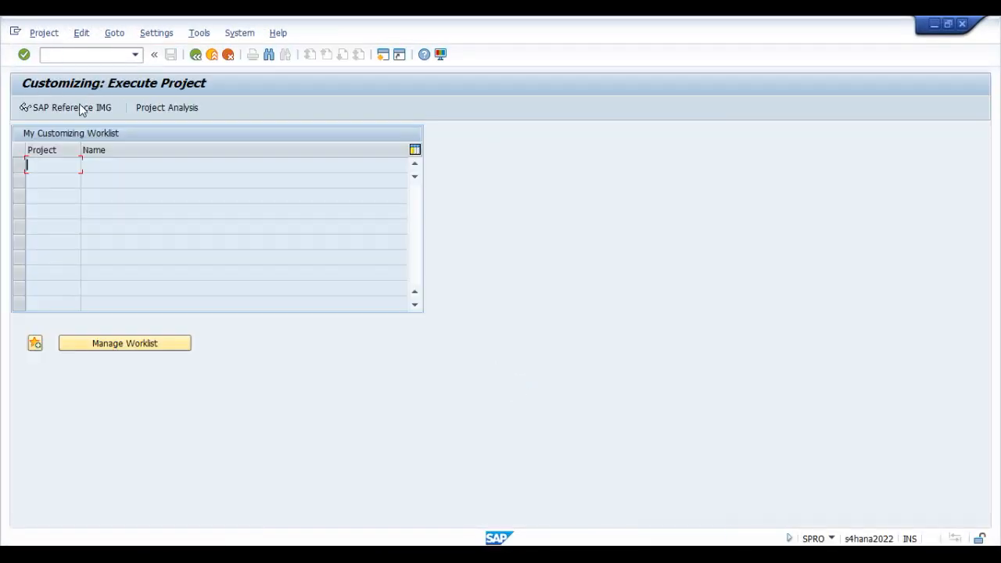
{"action": "left_click", "coordinate": [79, 106]}
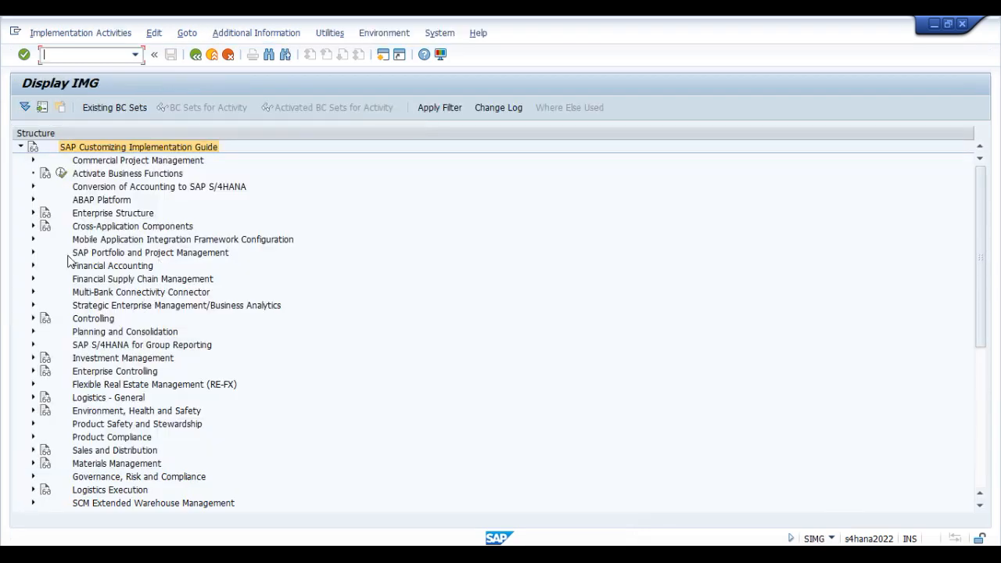
Step: Open Define Variants for Open Posting Periods under Financial Accounting Global Settings, Ledgers, Fiscal Year and Posting Periods
{"action": "left_click", "coordinate": [31, 266]}
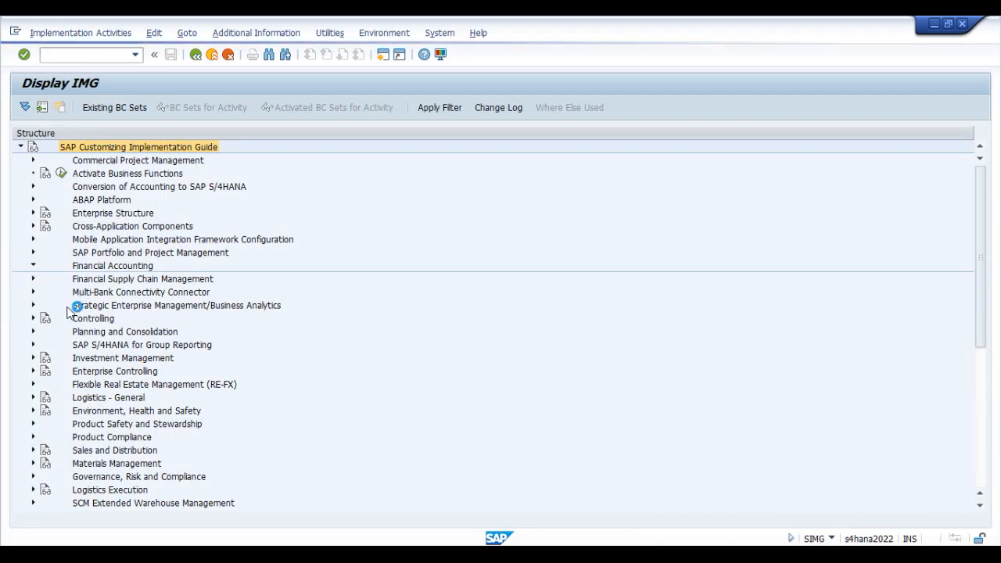
{"action": "left_click", "coordinate": [45, 278]}
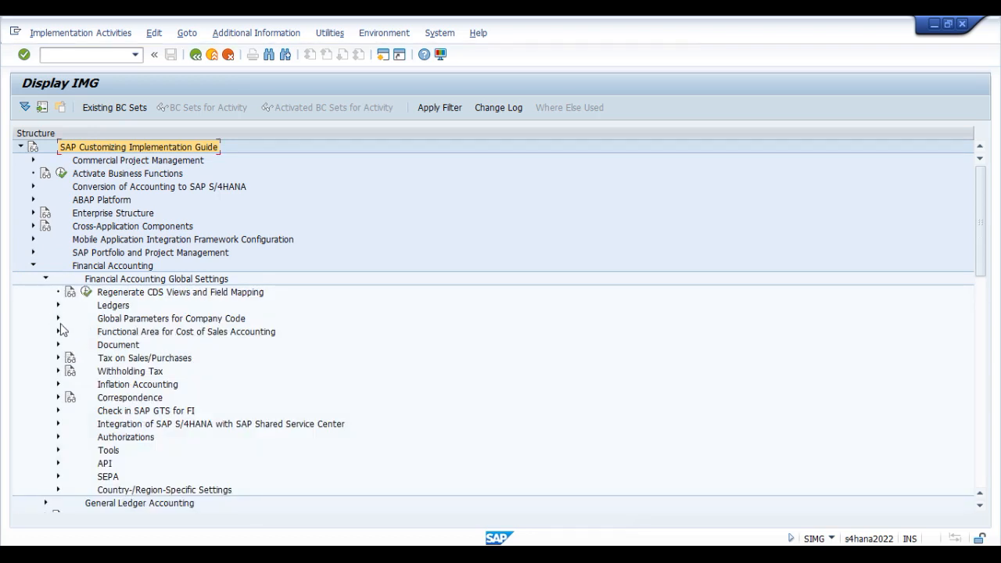
{"action": "left_click", "coordinate": [58, 306]}
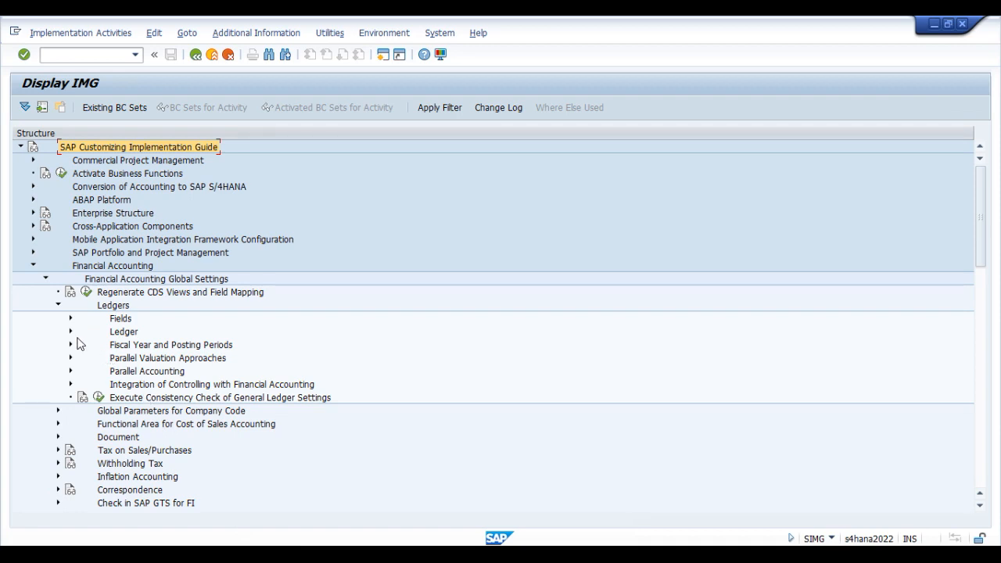
{"action": "left_click", "coordinate": [147, 347]}
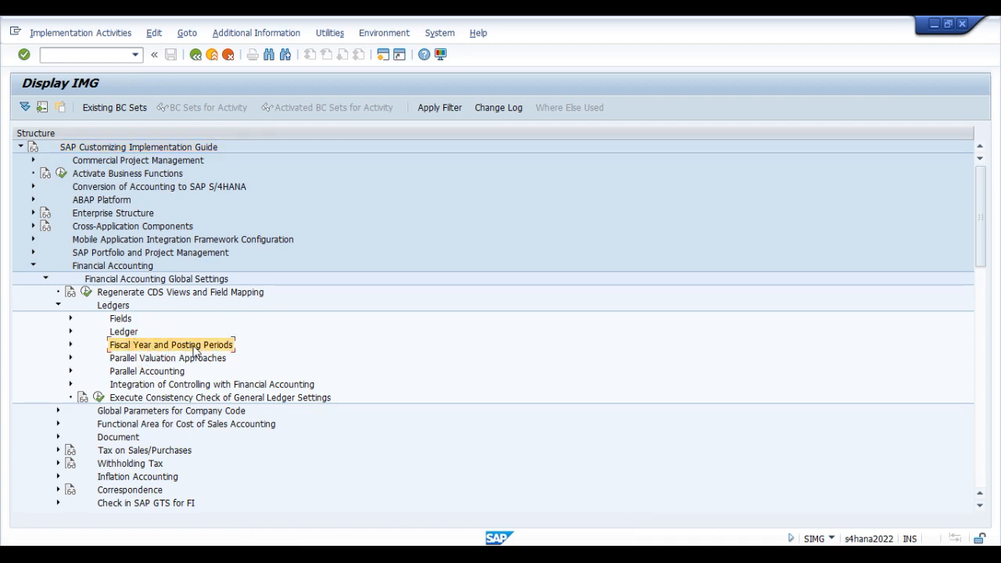
{"action": "left_click", "coordinate": [70, 344]}
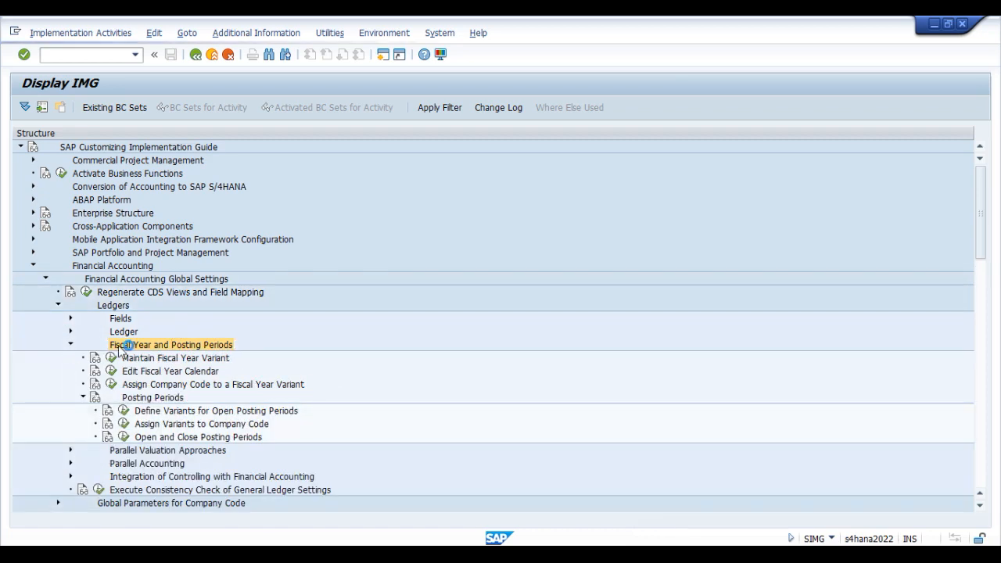
{"action": "left_click", "coordinate": [176, 360]}
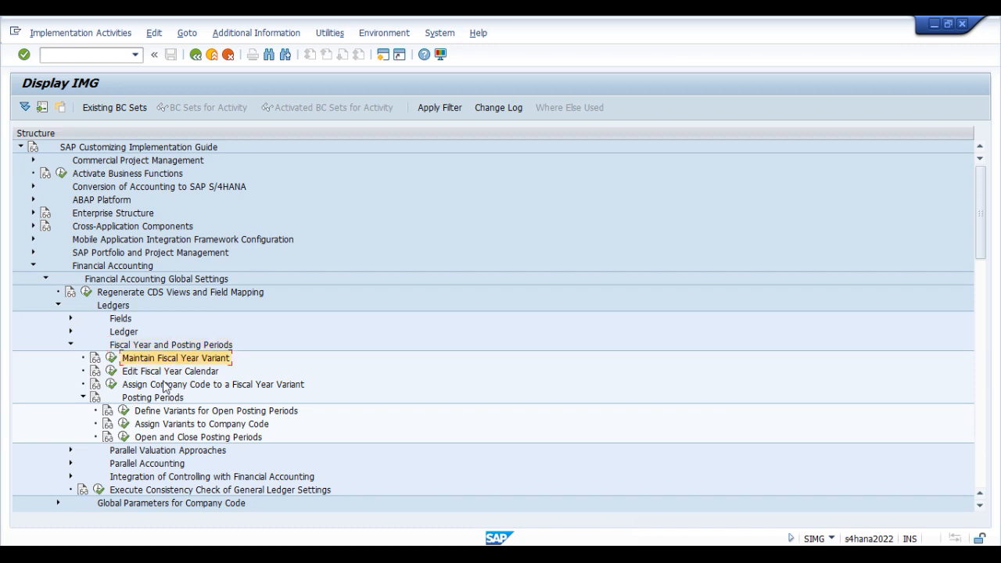
{"action": "left_click", "coordinate": [207, 411]}
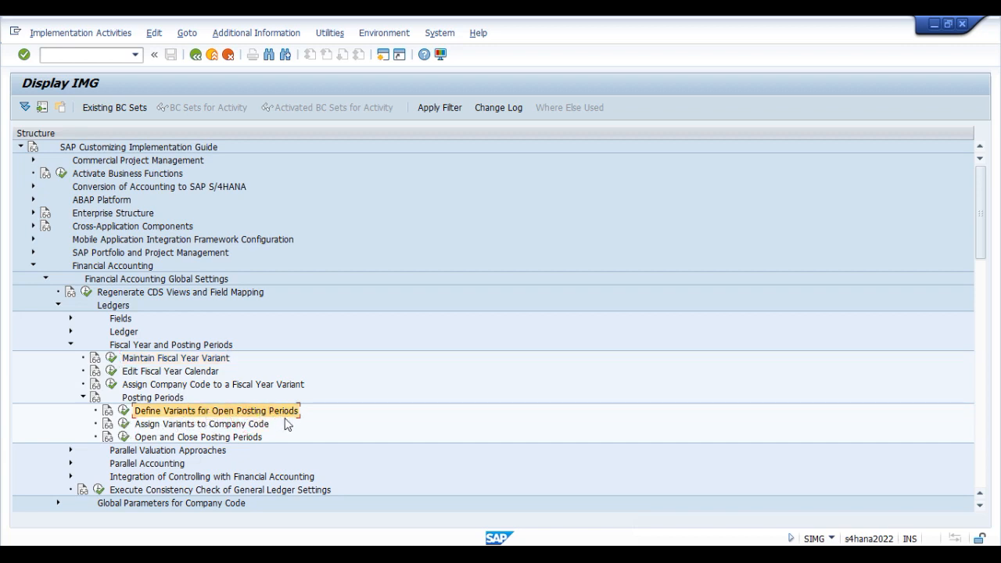
{"action": "left_click", "coordinate": [124, 411]}
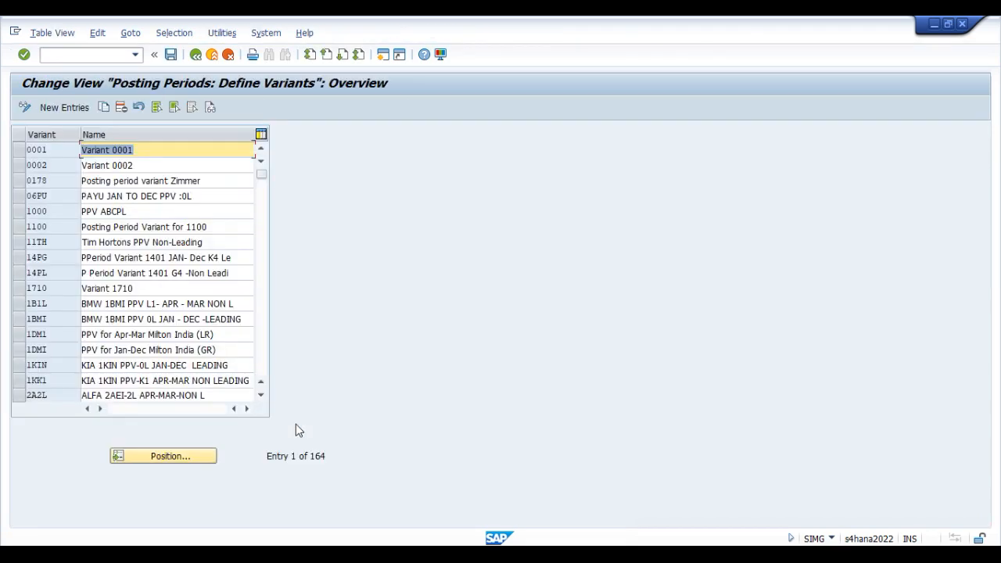
Step: Add new entries for three posting period variants with the keys PPV1, PPV2 and PPV3
{"action": "left_click", "coordinate": [64, 108]}
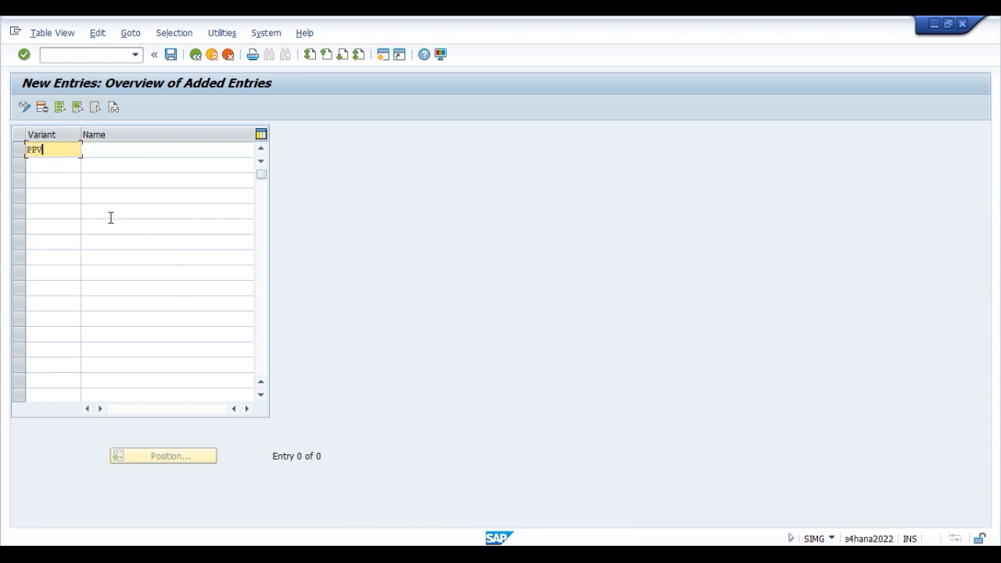
{"action": "key", "text": "Return"}
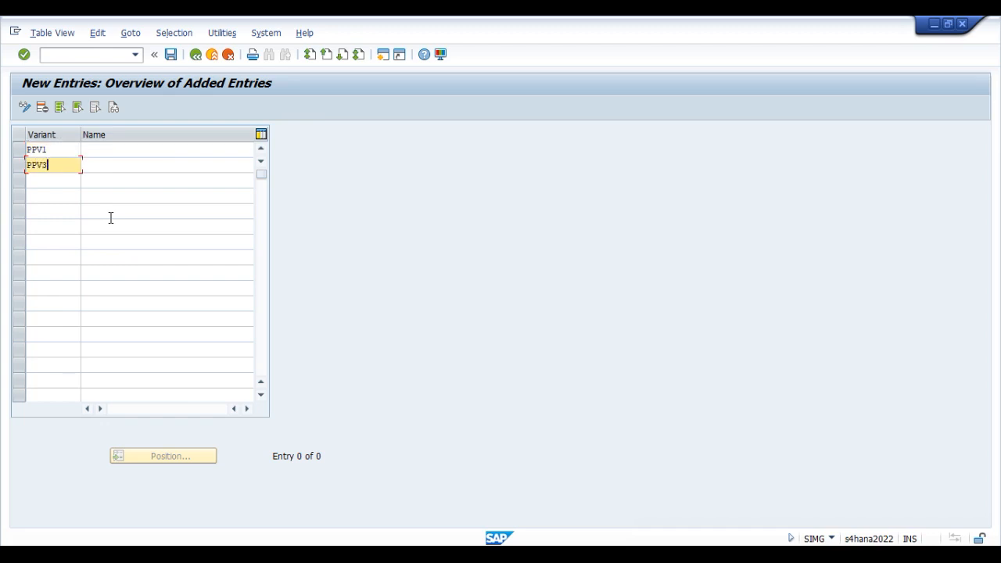
{"action": "key", "text": "Return"}
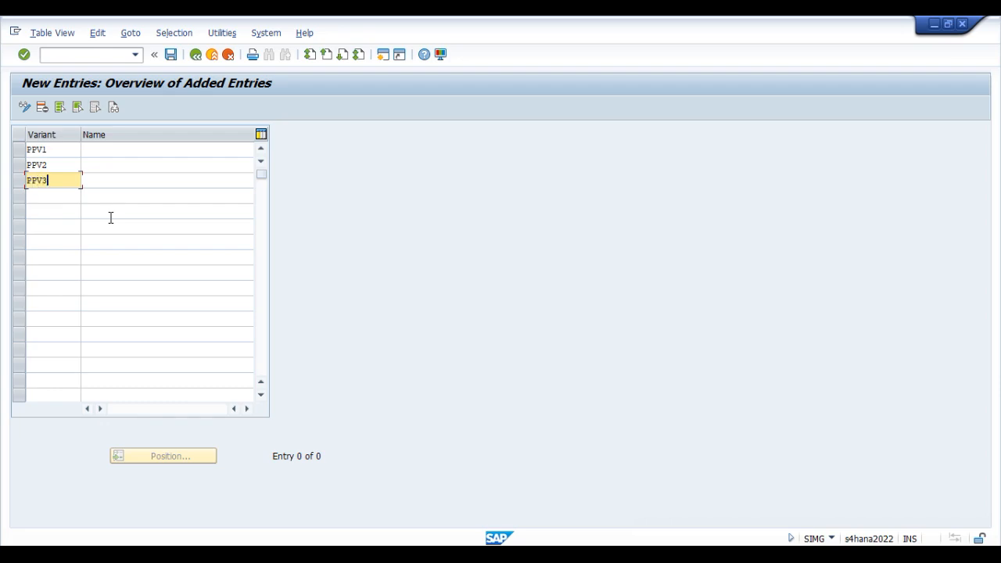
{"action": "key", "text": "Up"}
{"action": "key", "text": "Up"}
{"action": "key", "text": "Tab"}
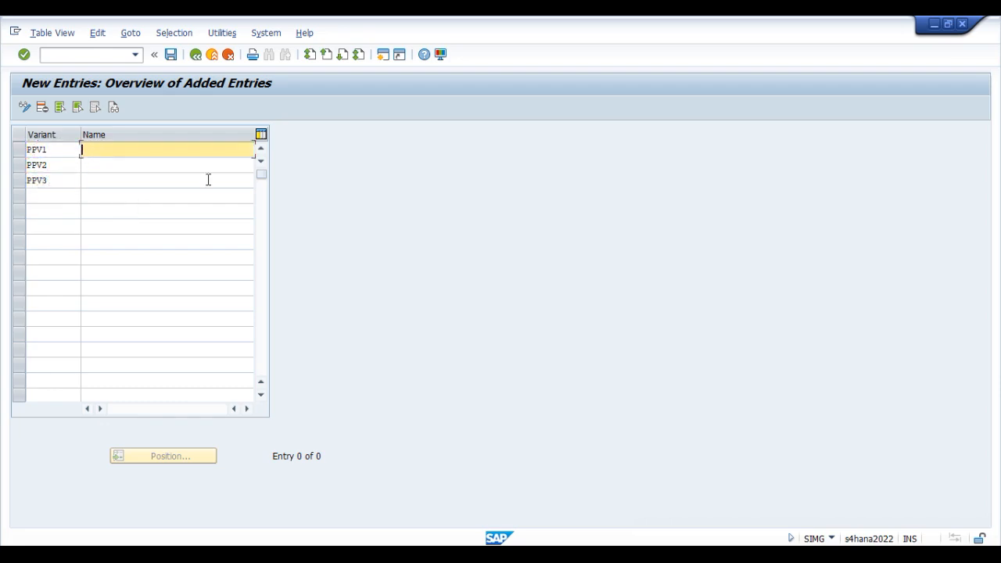
Step: Check the non-leading ledger posting period variants in the Excel Org structure workbook and return to SAP
{"action": "key", "text": "alt+Tab"}
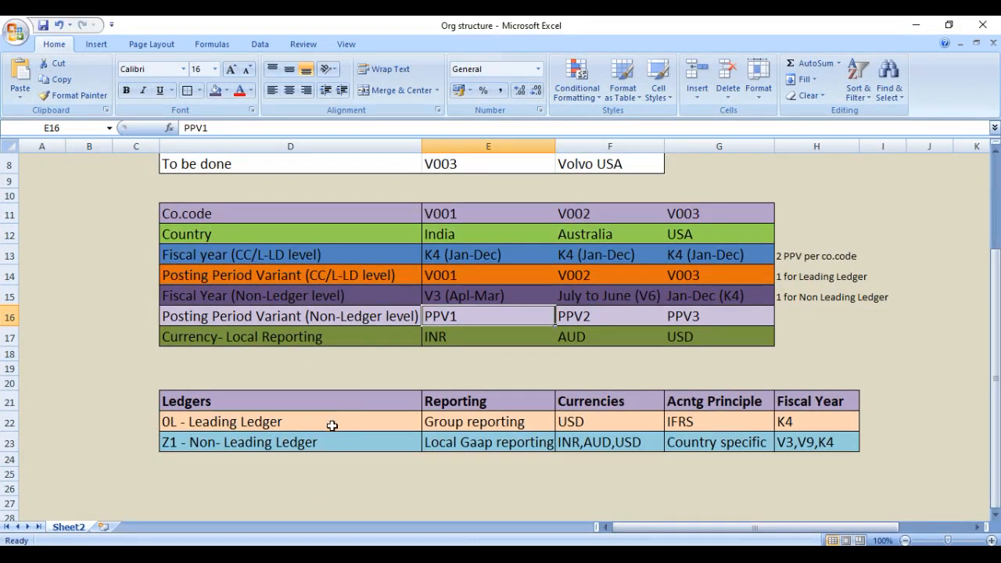
{"action": "left_click", "coordinate": [915, 24]}
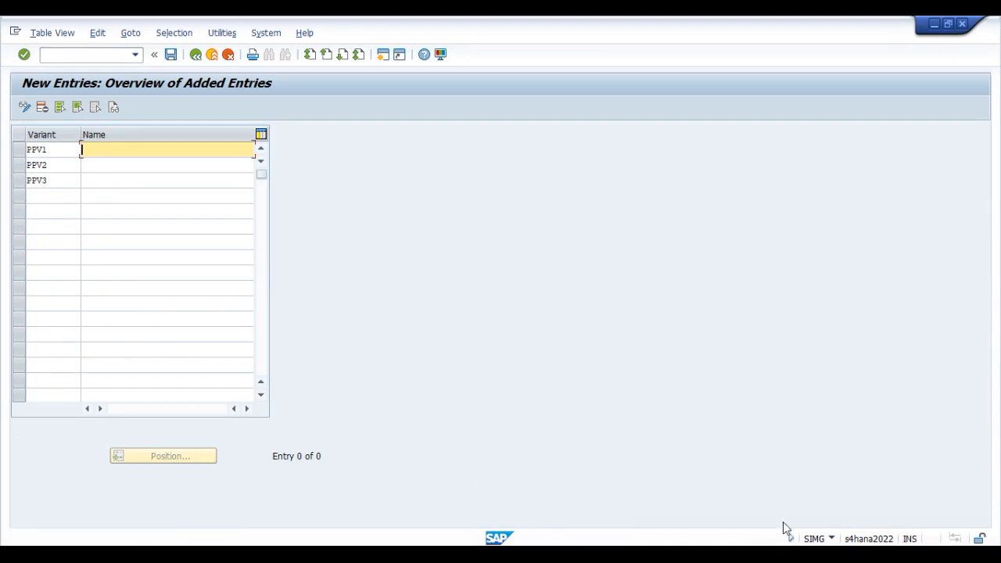
{"action": "left_click", "coordinate": [915, 532]}
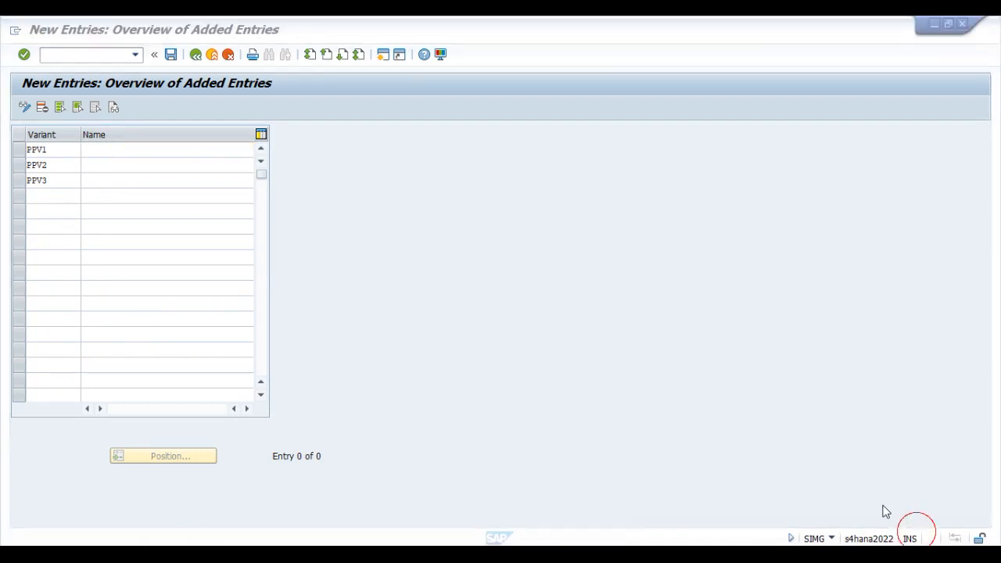
Step: Name the posting period variant PPV1 "PPV for V001-Z1"
{"action": "left_click", "coordinate": [99, 150]}
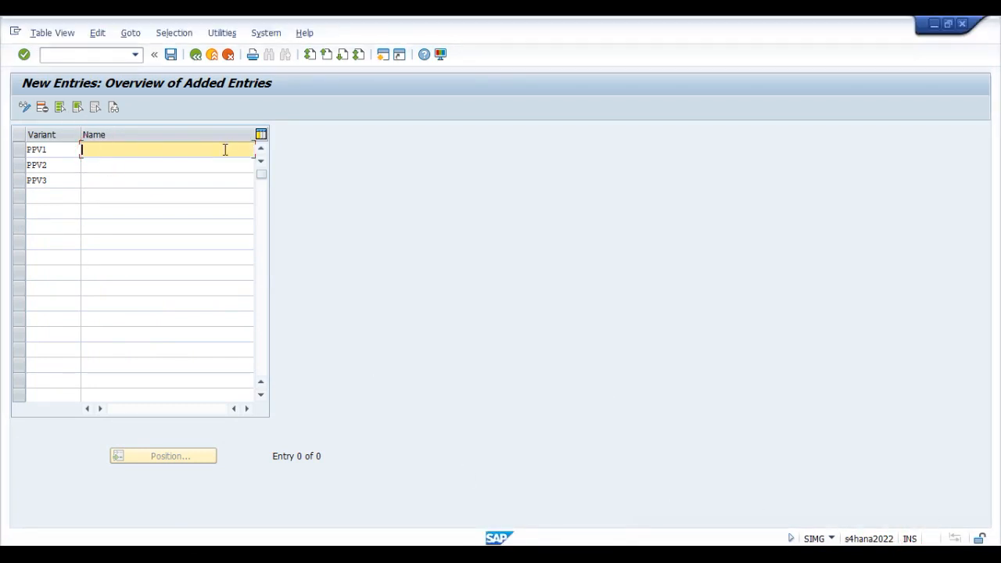
{"action": "type", "text": "PPV for"}
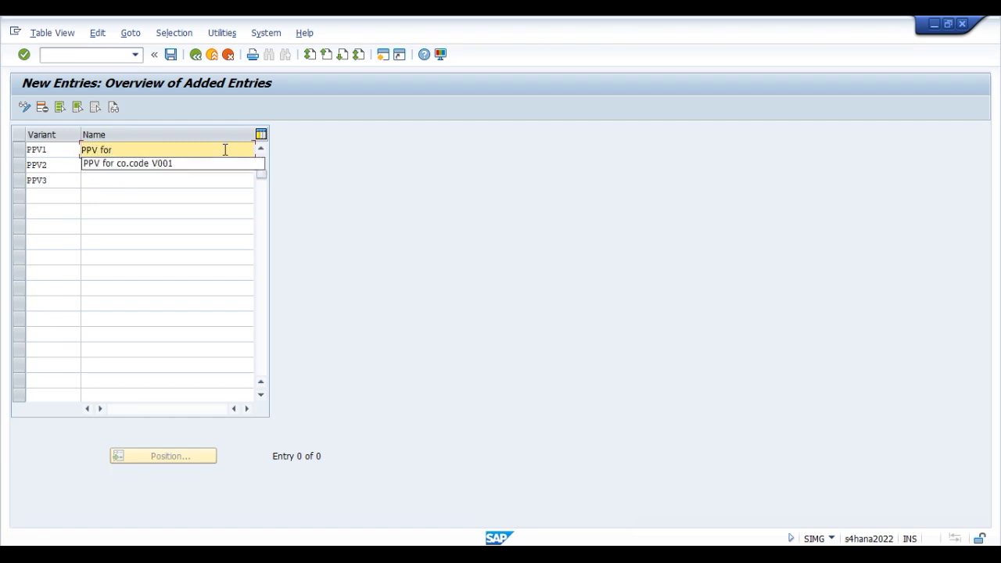
{"action": "type", "text": " V001-Z1"}
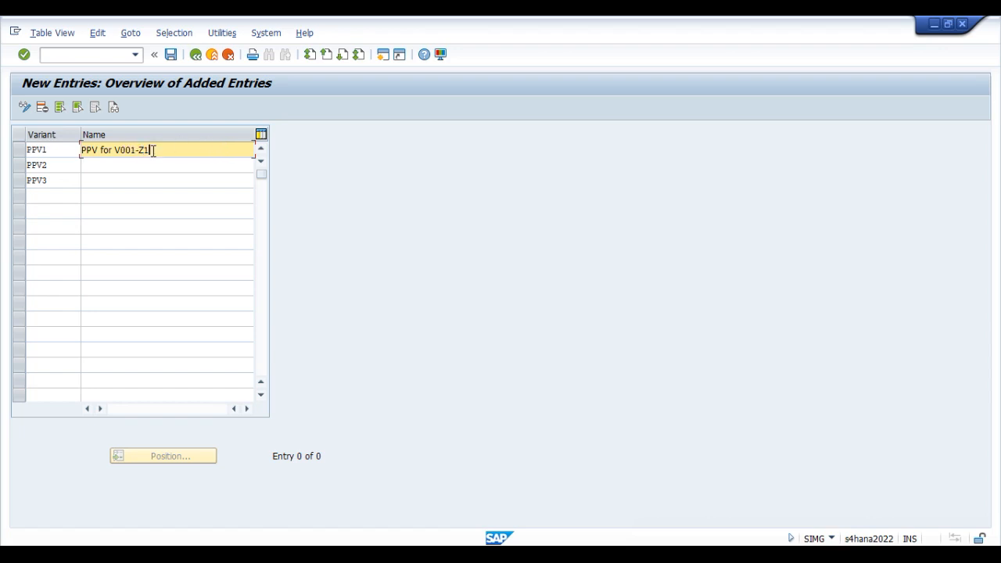
Step: Copy PPV1's name to the other two variants, adapting it to "PPV for V002-Z1" for PPV2 and "PPV for V003-Z1" for PPV3
{"action": "left_click_drag", "start_coordinate": [185, 154], "coordinate": [80, 156]}
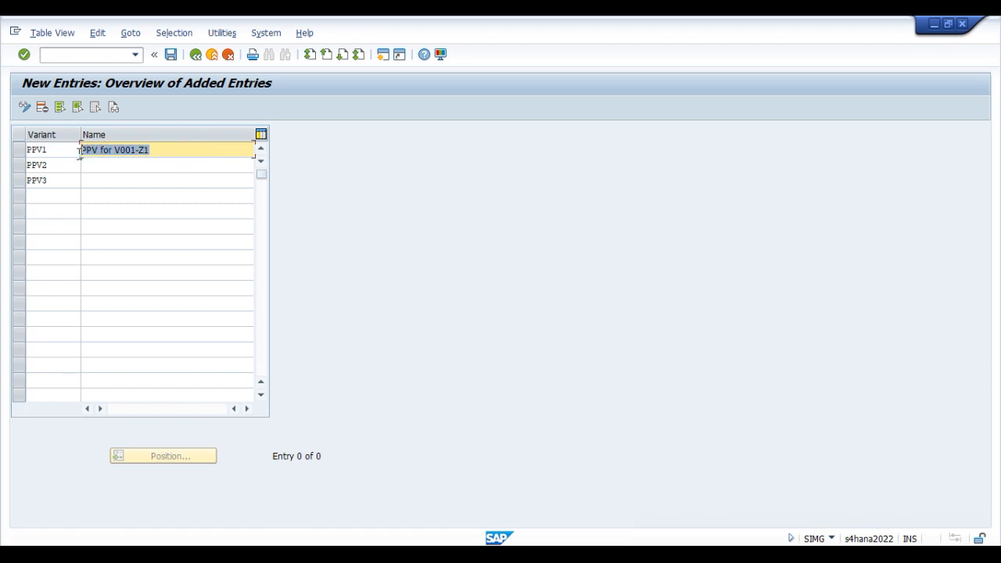
{"action": "key", "text": "ctrl+c"}
{"action": "left_click", "coordinate": [107, 165]}
{"action": "key", "text": "ctrl+v"}
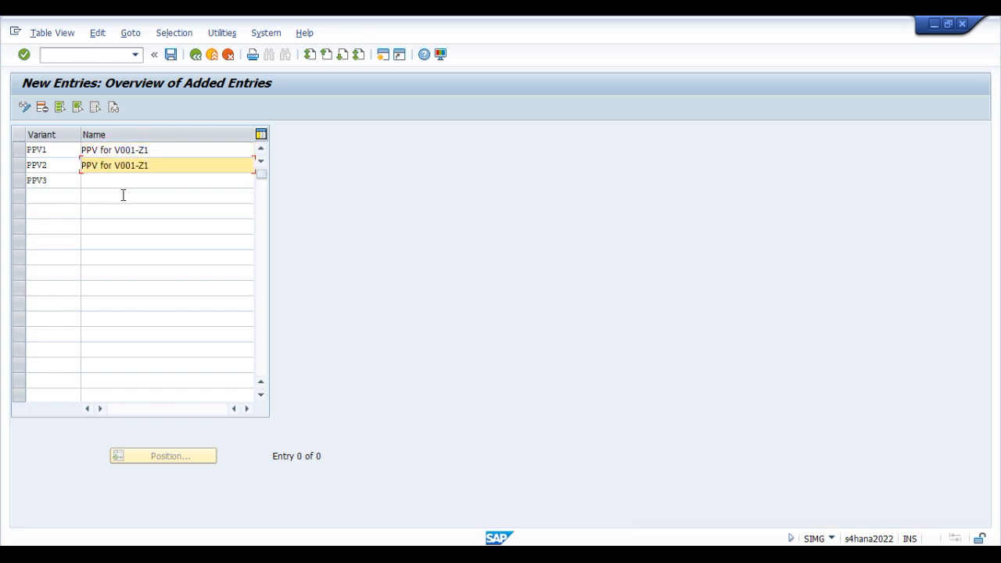
{"action": "left_click", "coordinate": [122, 180]}
{"action": "key", "text": "ctrl+v"}
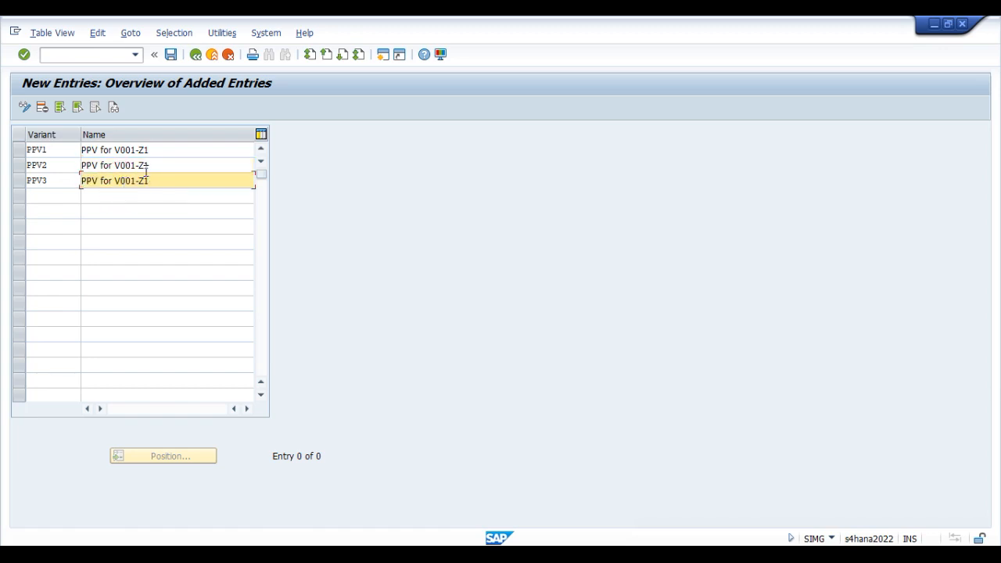
{"action": "left_click", "coordinate": [133, 165]}
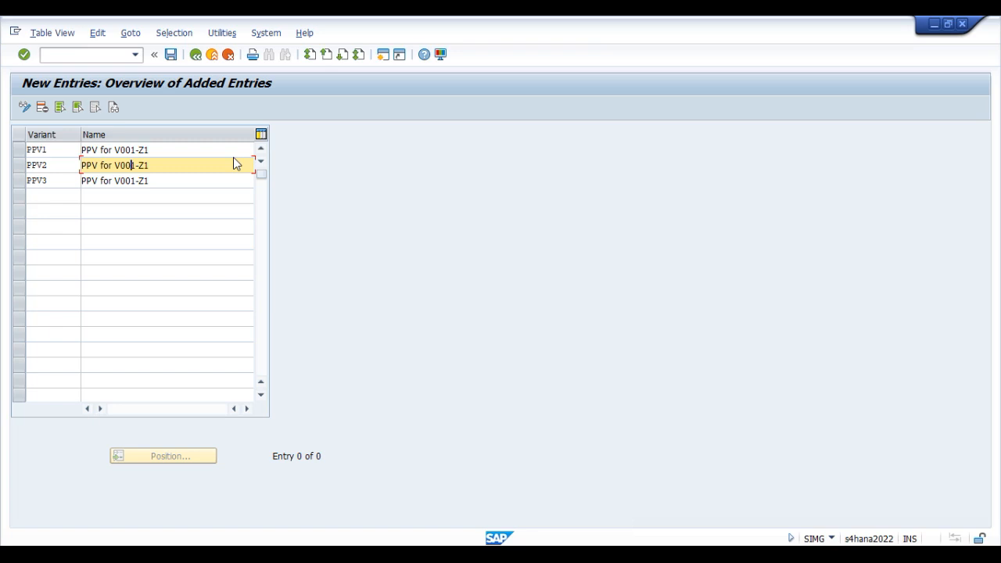
{"action": "type", "text": "2"}
{"action": "key", "text": "Down"}
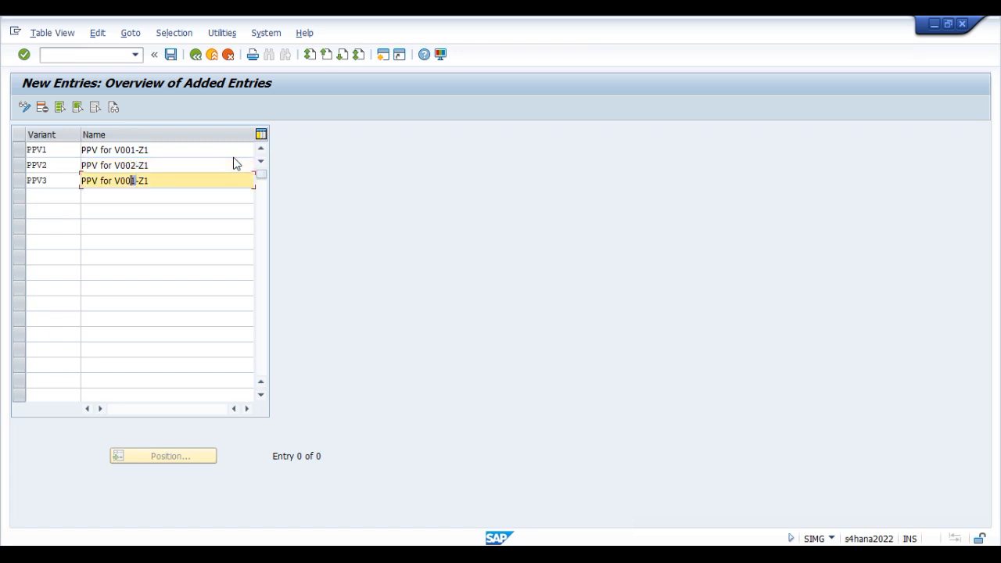
{"action": "type", "text": "3"}
Step: Insert India, Australia and USA before "-Z1" in the names of PPV1, PPV2 and PPV3 respectively, separated by hyphens
{"action": "left_click", "coordinate": [61, 149]}
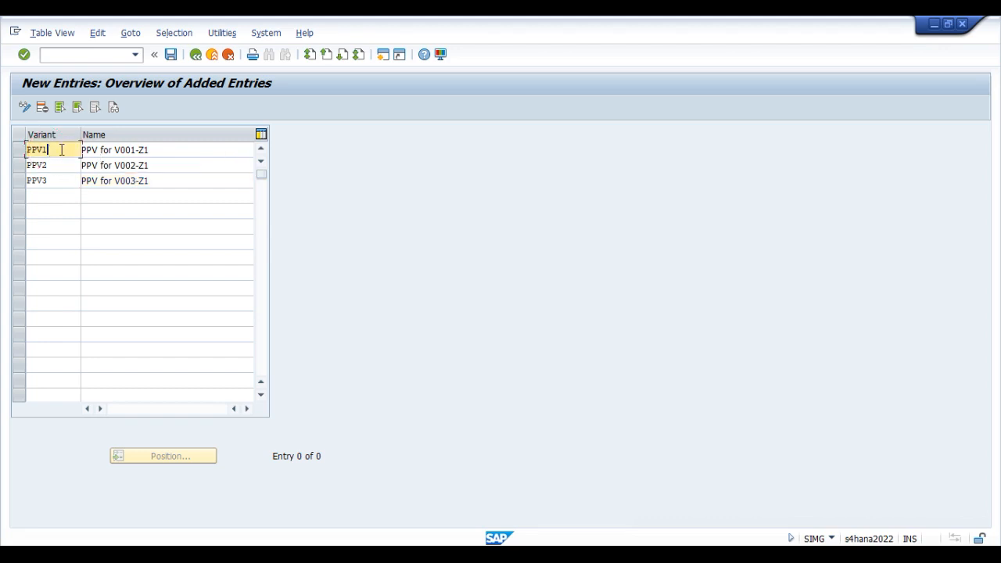
{"action": "left_click", "coordinate": [133, 150]}
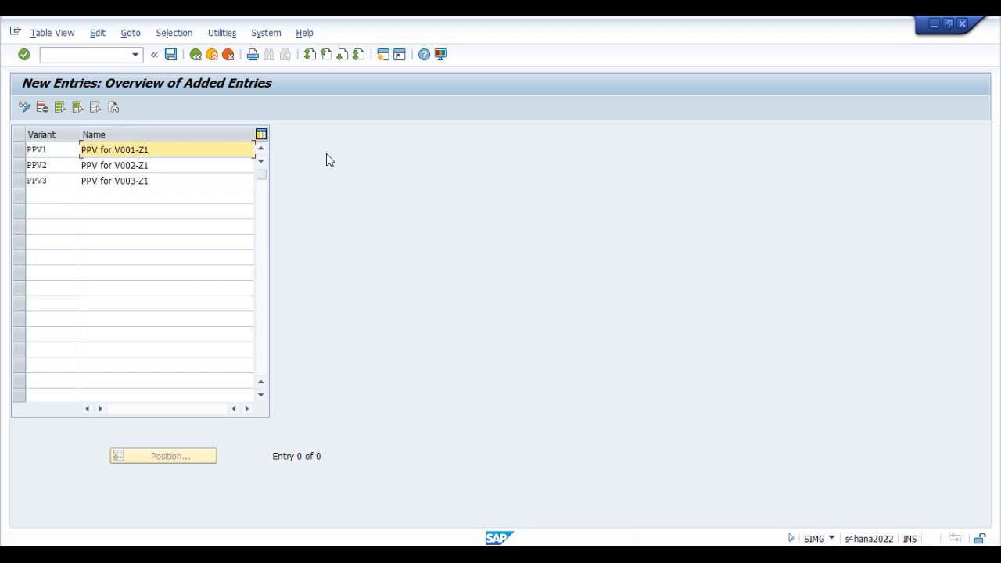
{"action": "type", "text": "India"}
{"action": "key", "text": "Down"}
{"action": "key", "text": "Left"}
{"action": "key", "text": "Left"}
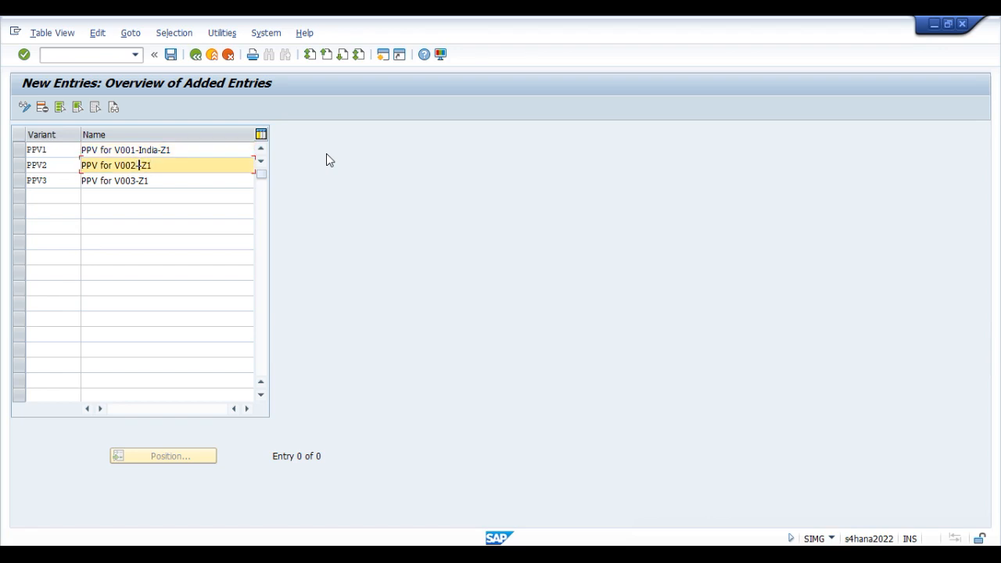
{"action": "type", "text": "Au"}
{"action": "type", "text": "stralia"}
{"action": "type", "text": "-"}
{"action": "key", "text": "Down"}
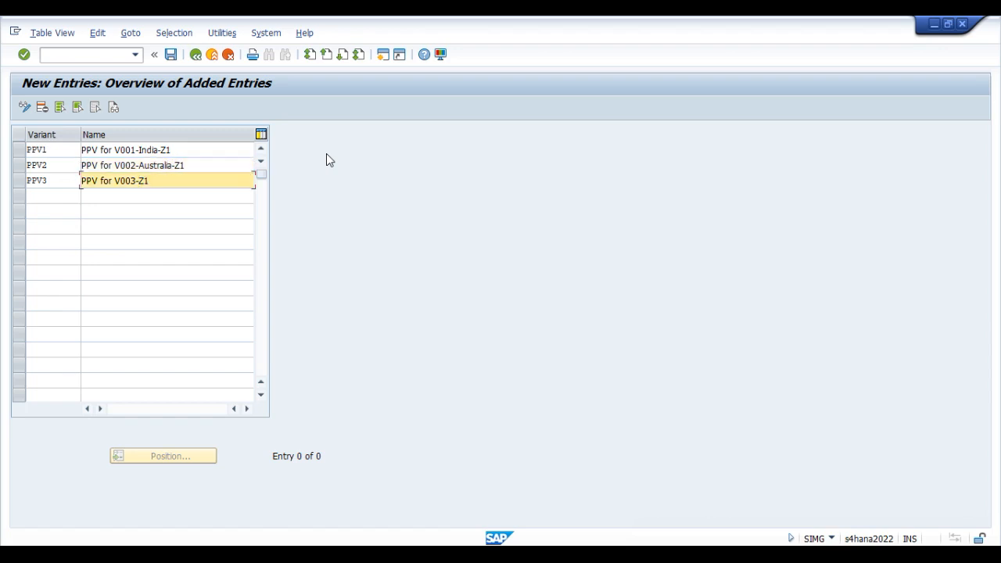
{"action": "type", "text": "USA-"}
Step: Save the three new posting period variants
{"action": "left_click", "coordinate": [187, 149]}
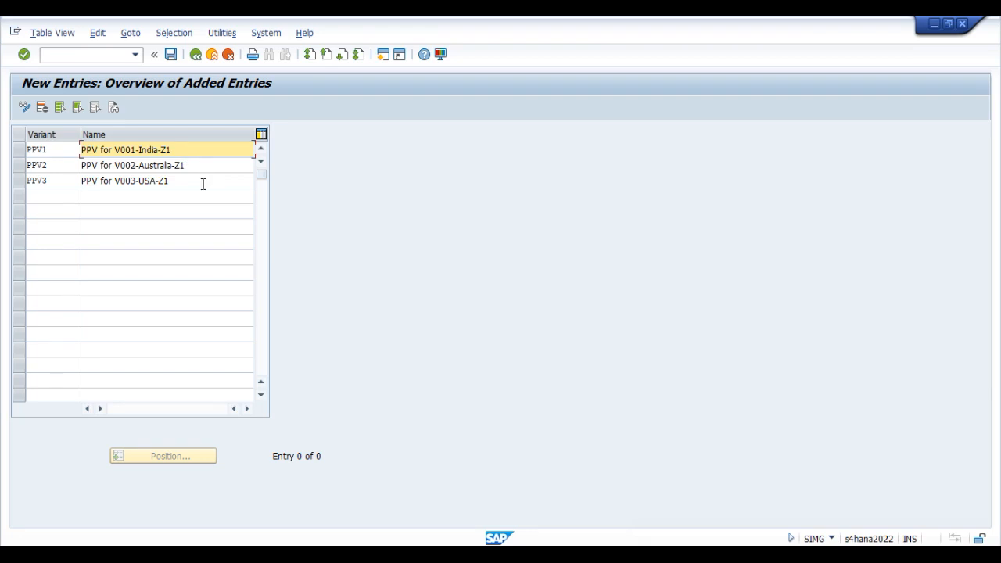
{"action": "left_click", "coordinate": [172, 55]}
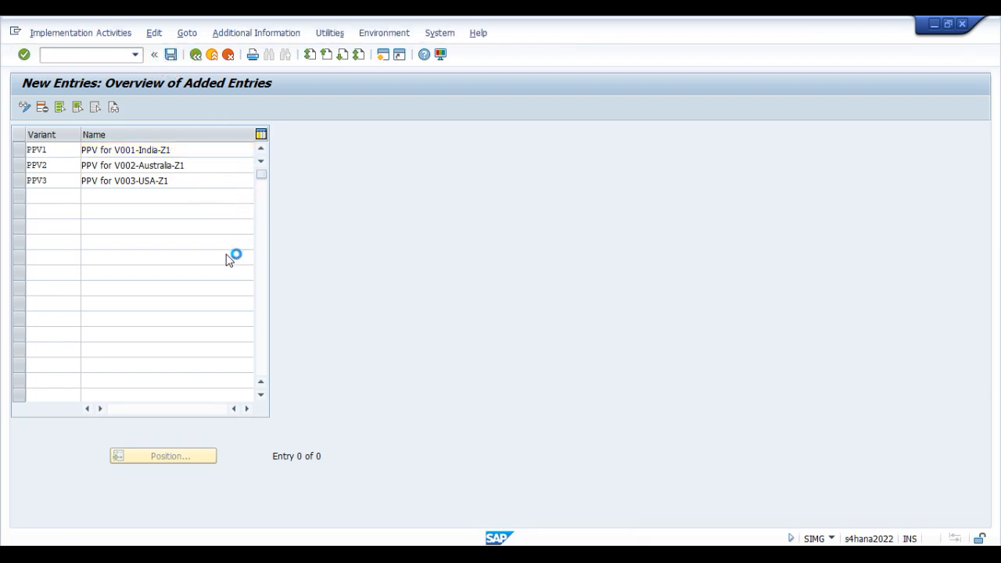
{"action": "key", "text": "Return"}
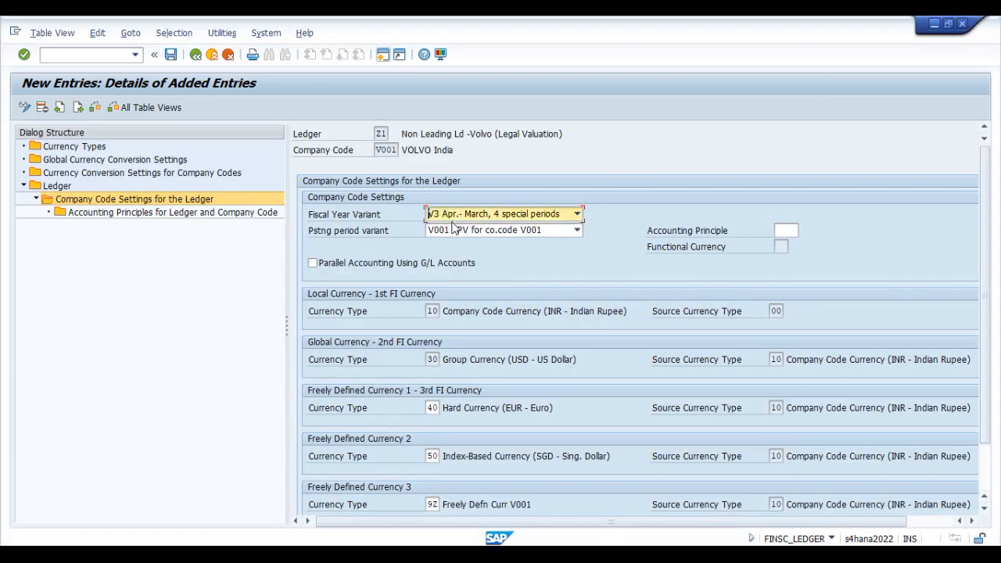
Step: Browse the posting period variants available in company code V001's settings for ledger Z1 in the other SAP session
{"action": "left_click", "coordinate": [545, 231]}
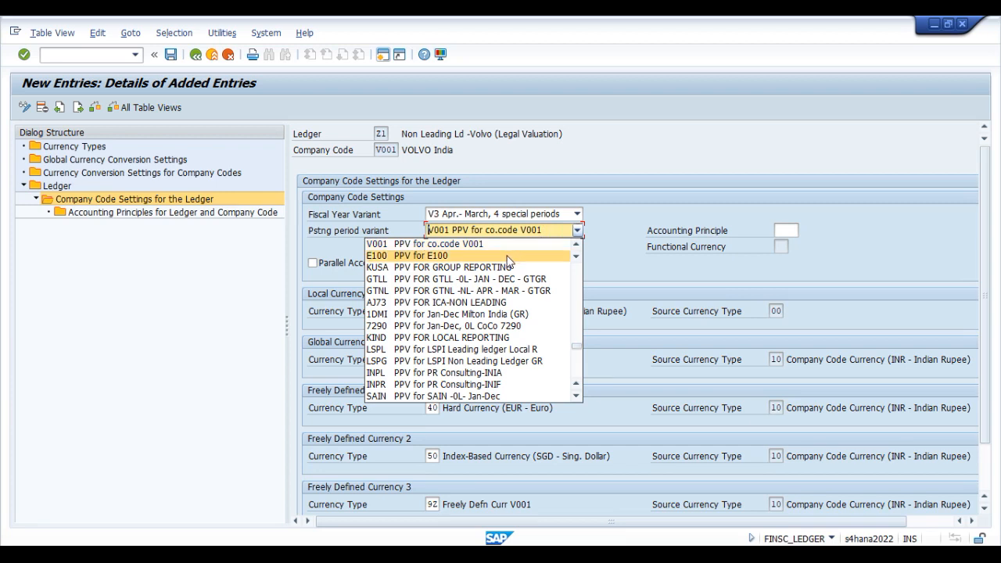
{"action": "scroll", "coordinate": [508, 261], "scroll_direction": "down", "scroll_amount": 5}
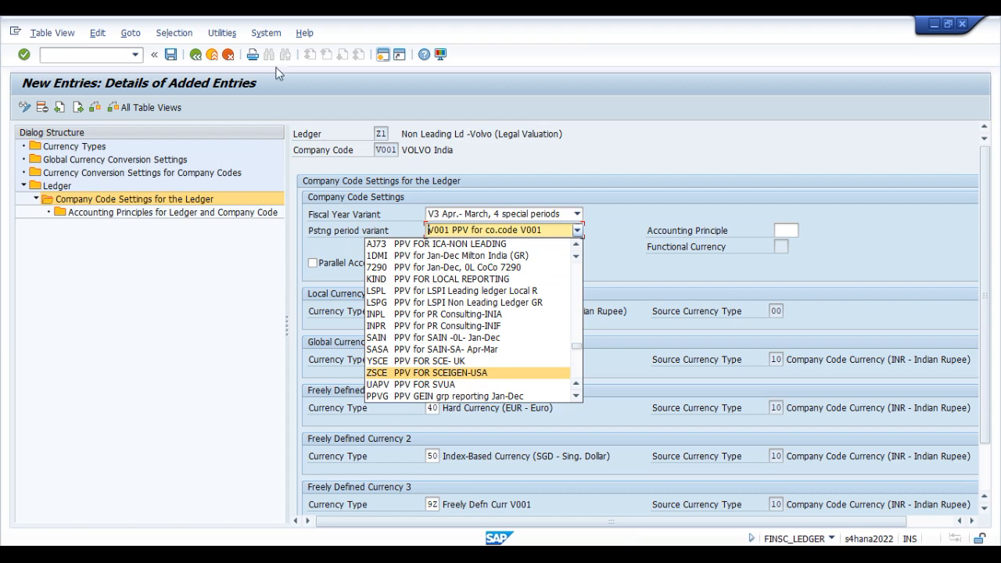
{"action": "left_click", "coordinate": [213, 60]}
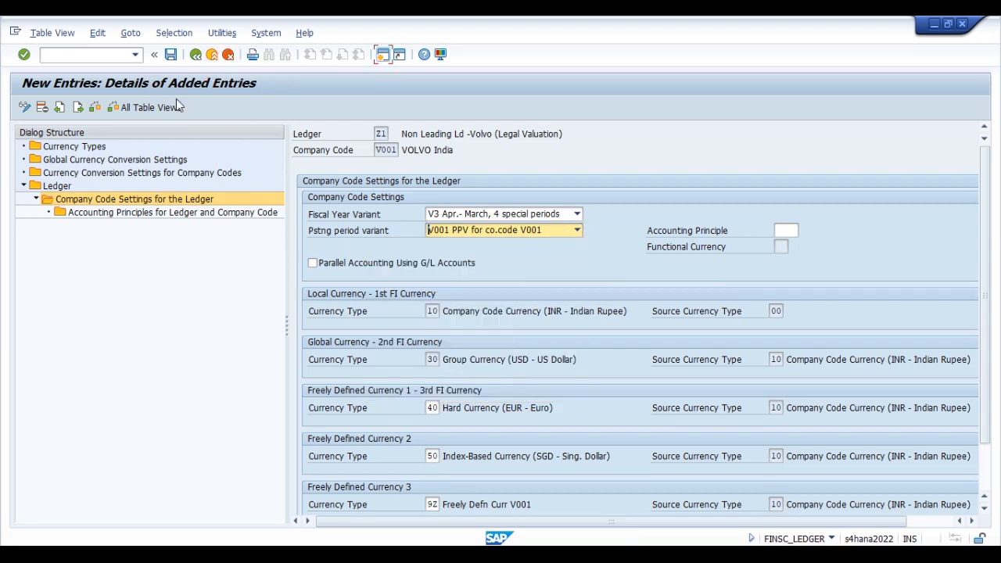
Step: Exit the ledger settings to SAP Easy Access and run transaction FINSC_LEDGER again
{"action": "left_click", "coordinate": [212, 55]}
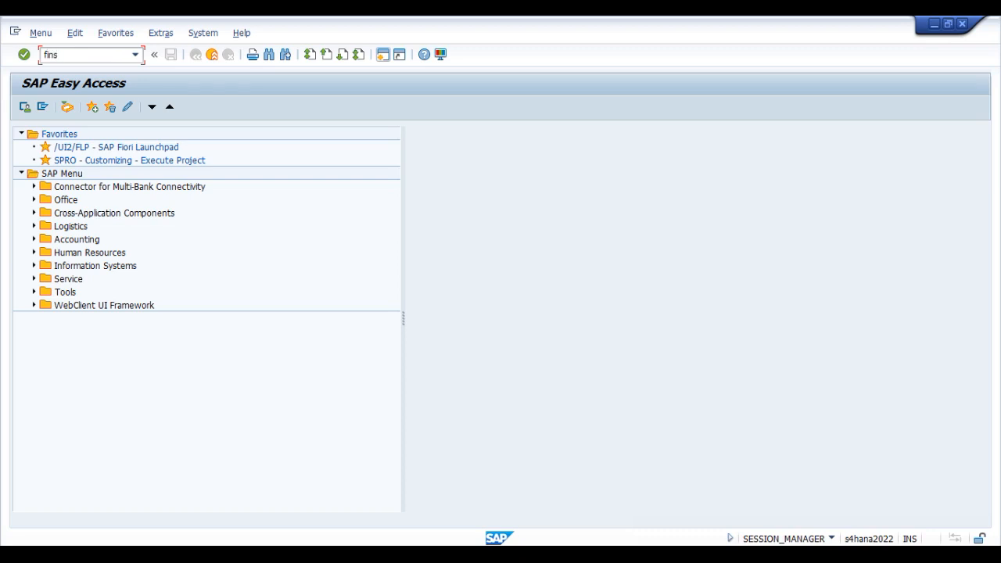
{"action": "type", "text": "ger"}
{"action": "key", "text": "Return"}
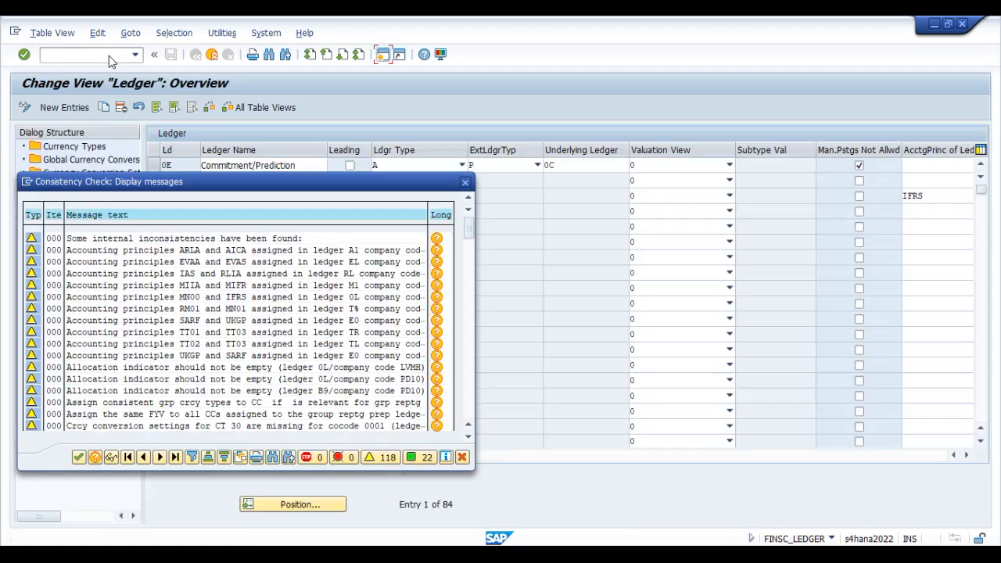
Step: Position the ledger list at V1 and open the company code V001 settings for ledger Z1, acknowledging the consistency check messages
{"action": "left_click", "coordinate": [78, 456]}
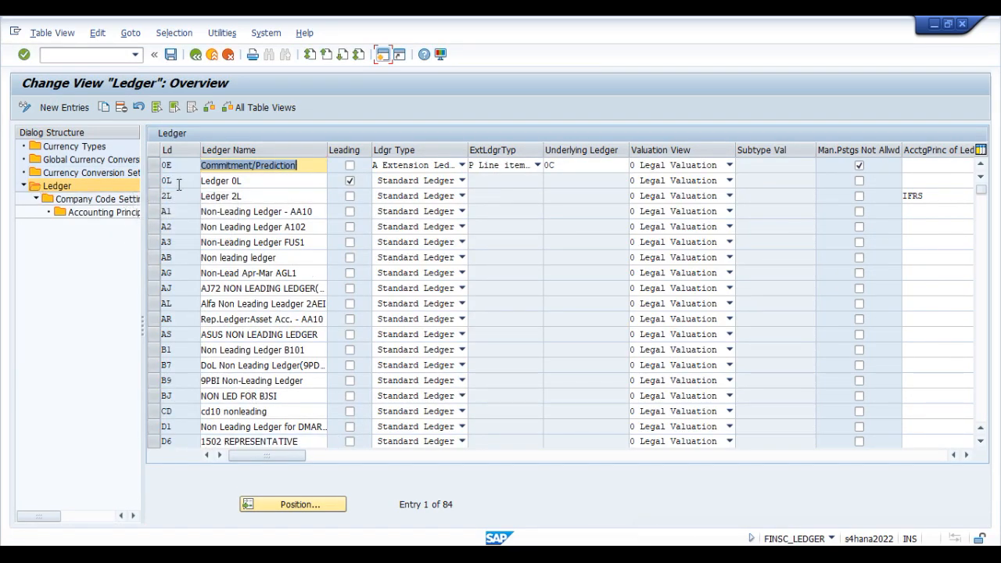
{"action": "left_click", "coordinate": [312, 504]}
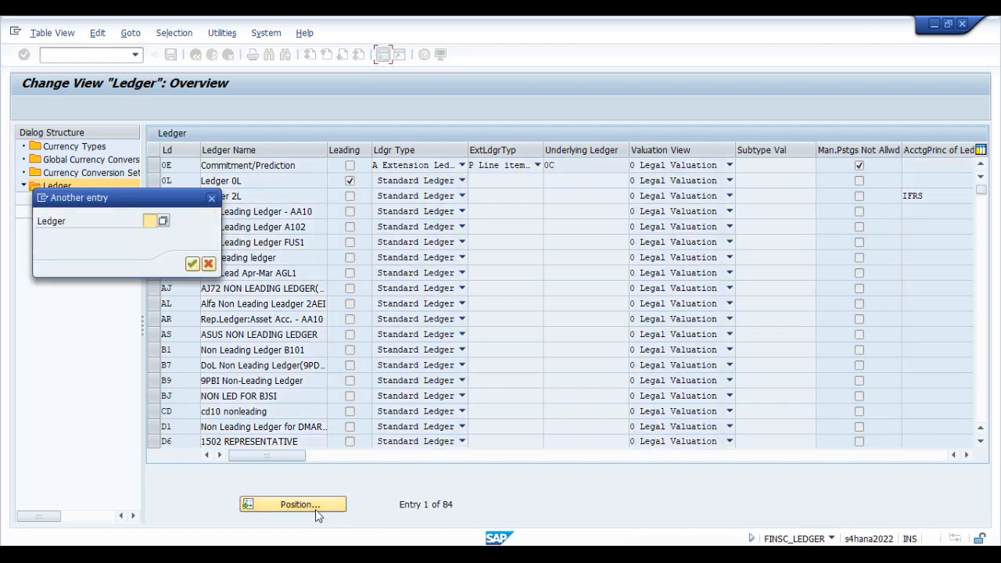
{"action": "type", "text": "V1"}
{"action": "key", "text": "Return"}
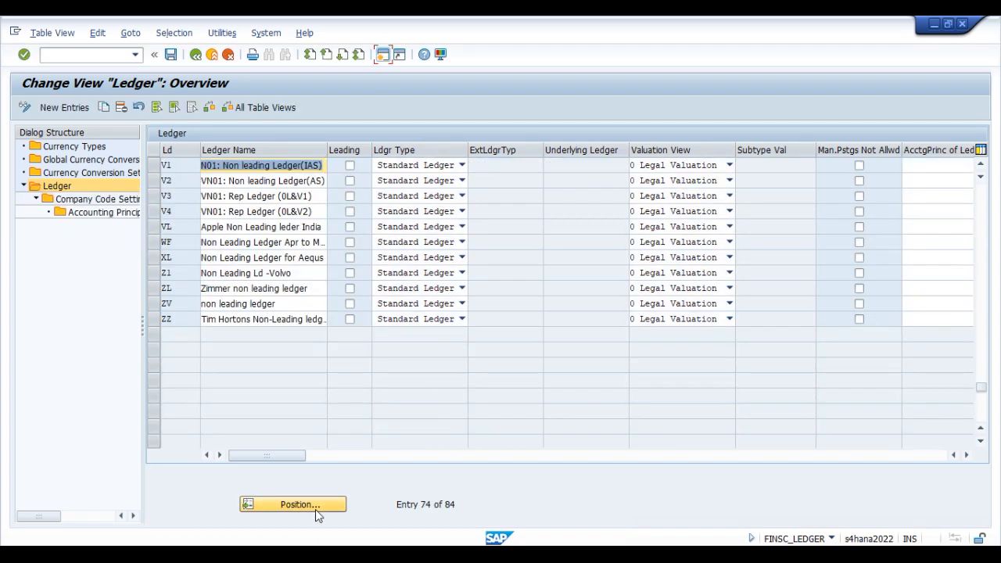
{"action": "left_click", "coordinate": [927, 532]}
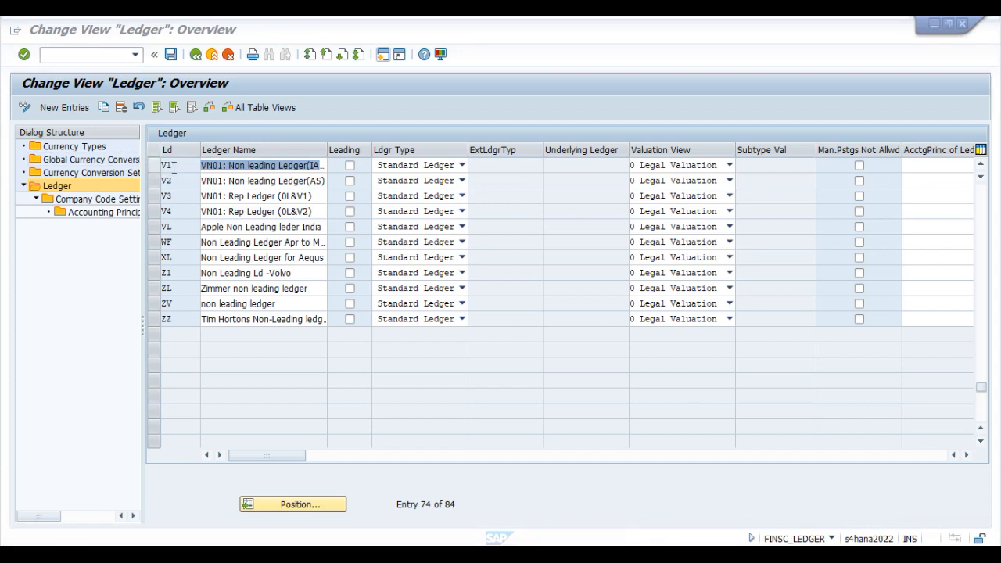
{"action": "left_click", "coordinate": [154, 273]}
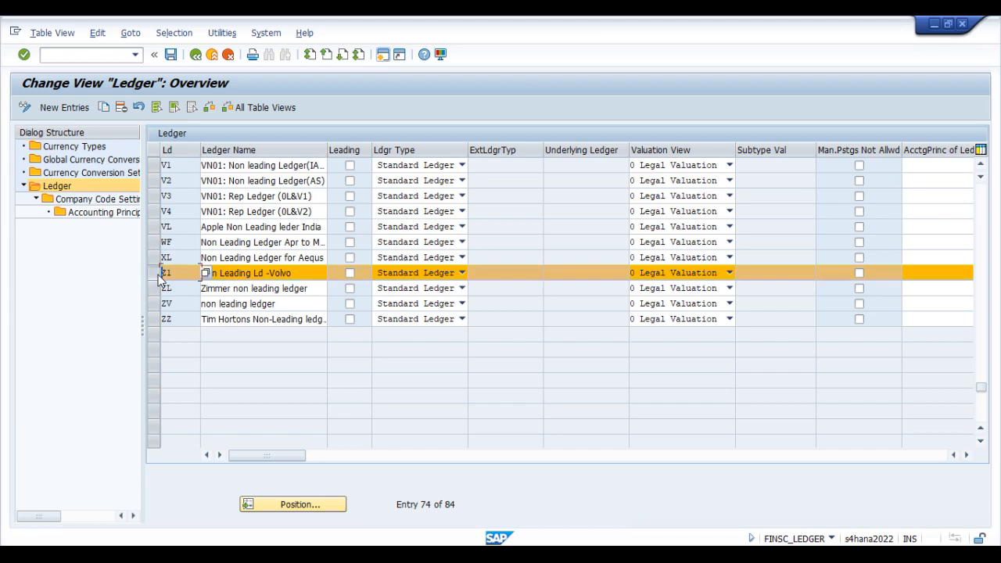
{"action": "double_click", "coordinate": [83, 200]}
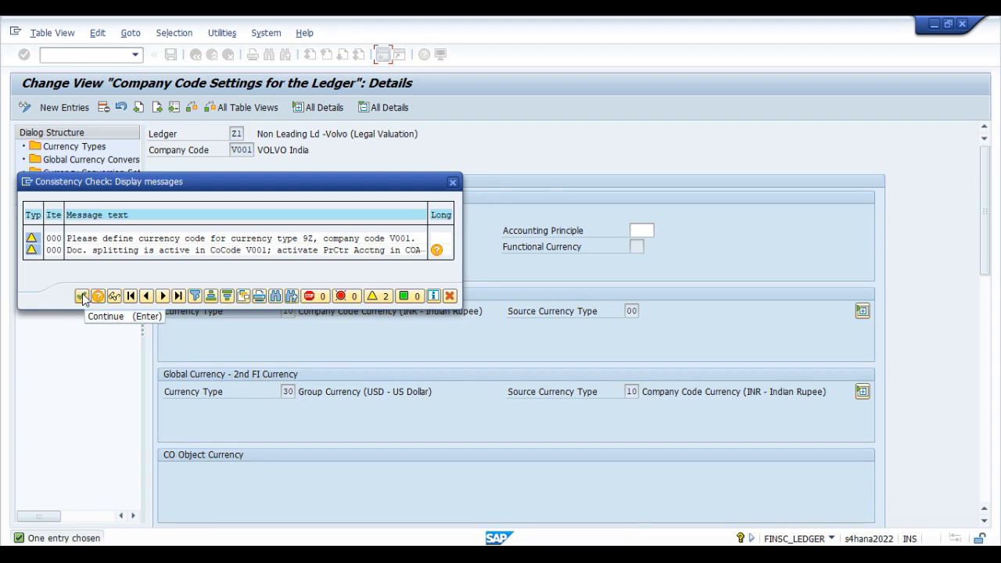
{"action": "left_click_drag", "start_coordinate": [284, 183], "coordinate": [659, 167]}
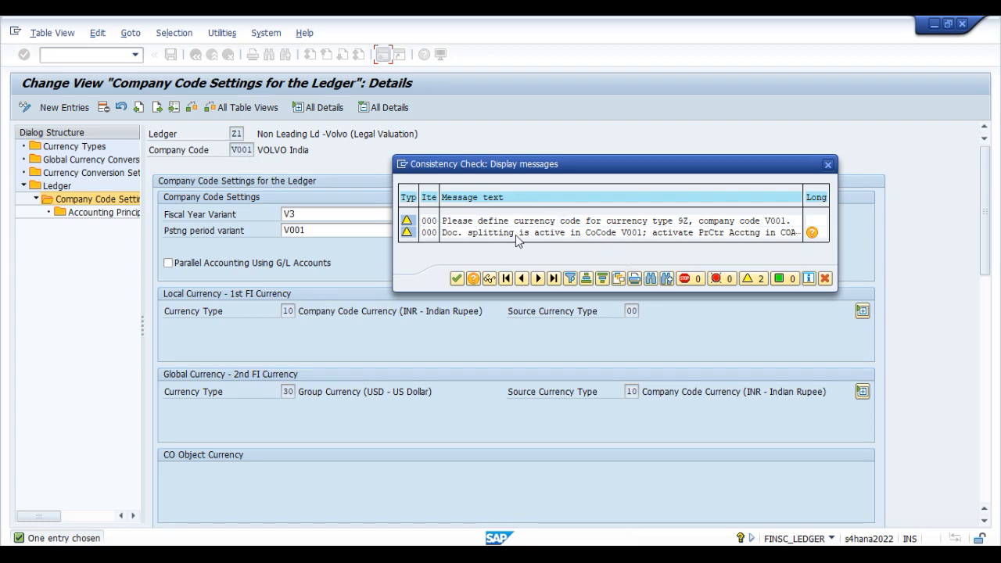
{"action": "left_click", "coordinate": [716, 225]}
{"action": "left_click", "coordinate": [457, 279]}
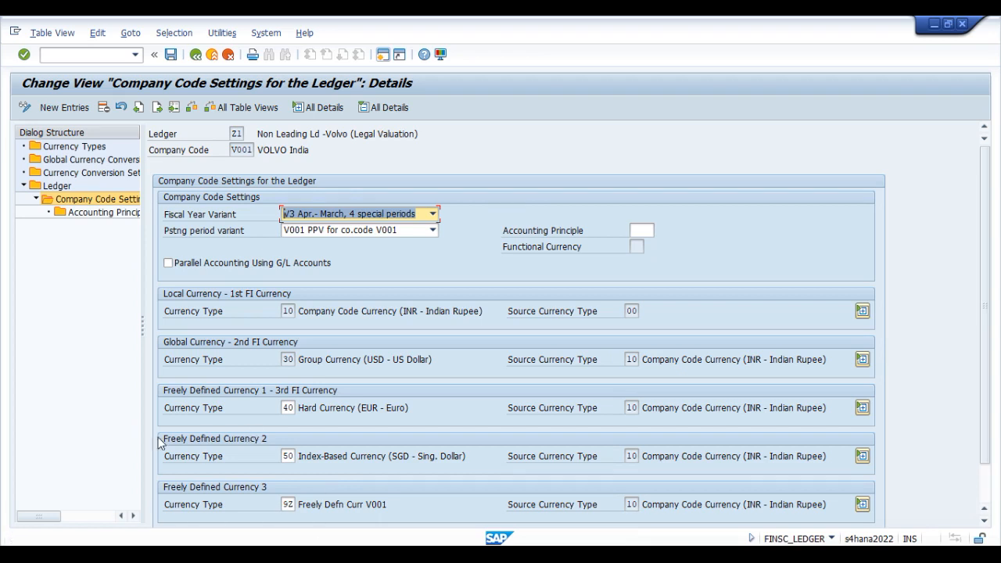
Step: Set the posting period variant of company code V001 in ledger Z1 to PPV1, PPV for V001-India-Z1
{"action": "left_click", "coordinate": [351, 234]}
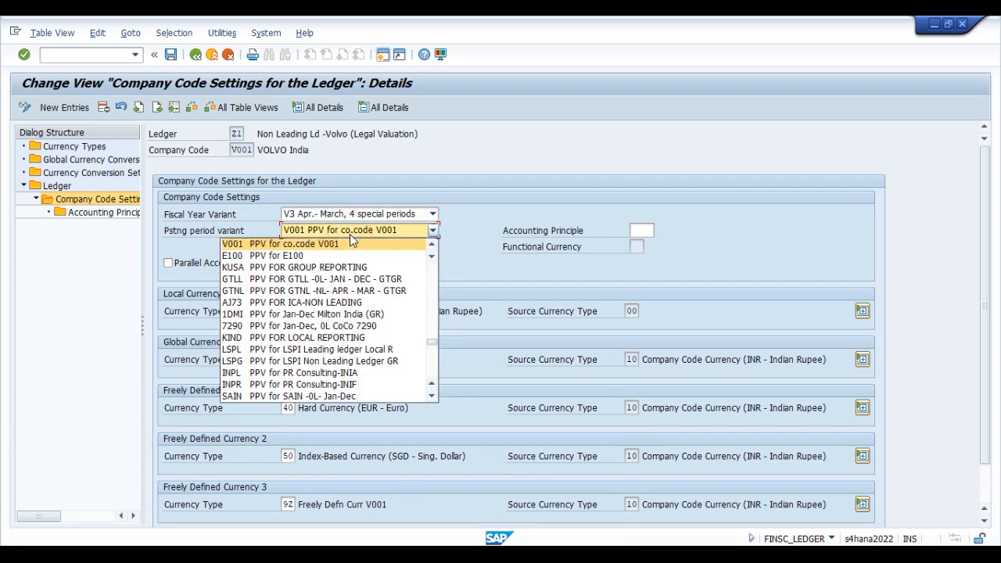
{"action": "key", "text": "End"}
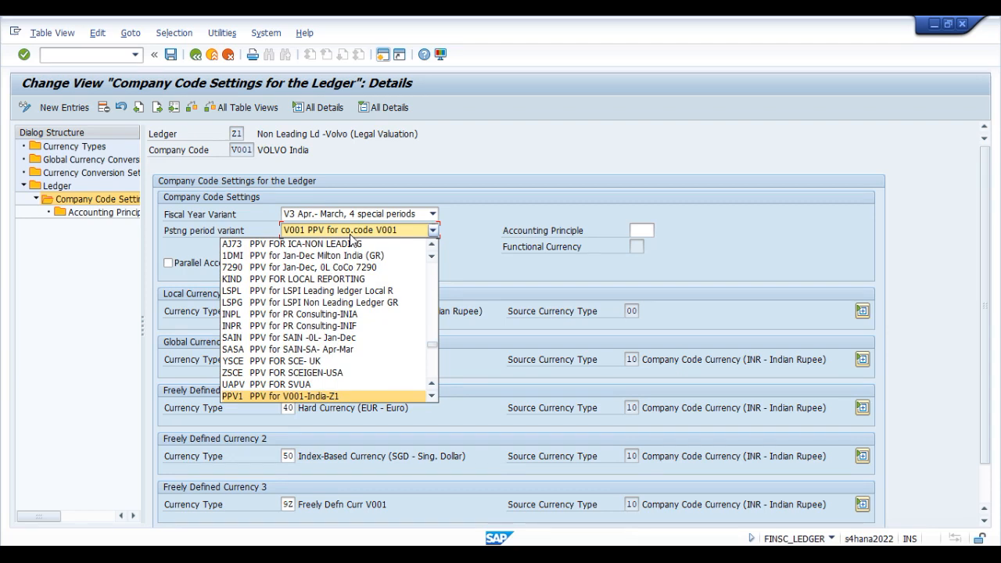
{"action": "key", "text": "Return"}
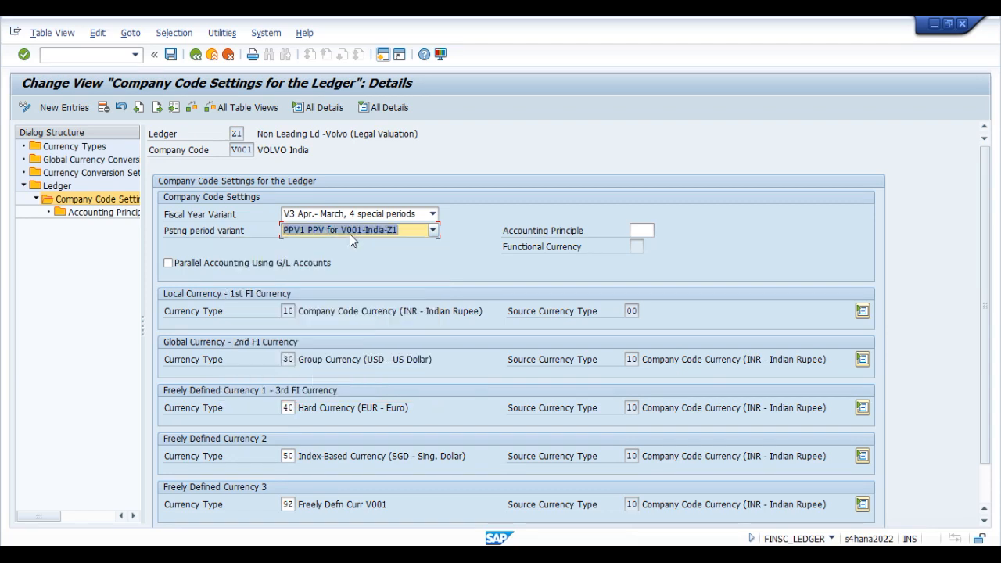
{"action": "key", "text": "shift+Tab"}
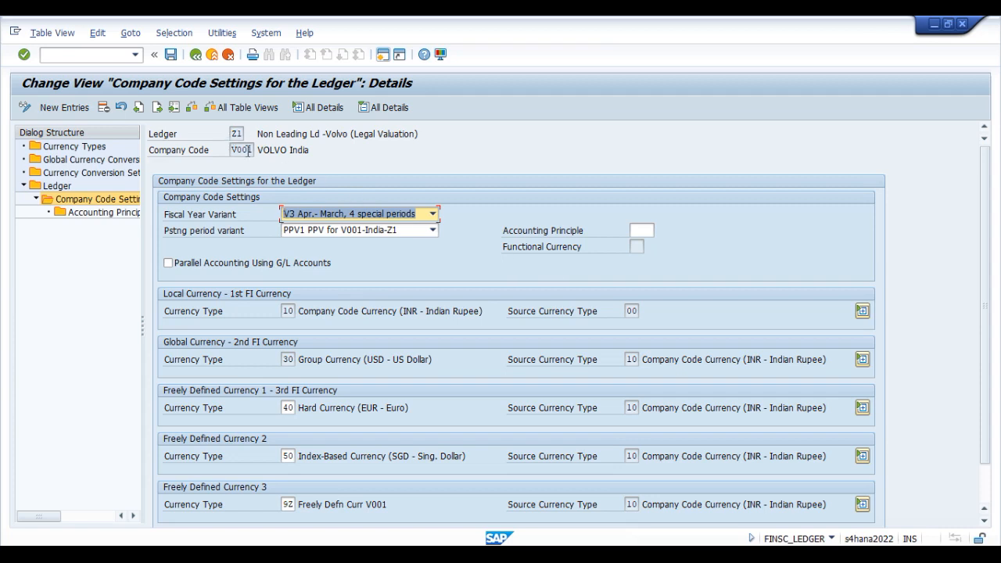
{"action": "left_click", "coordinate": [848, 536]}
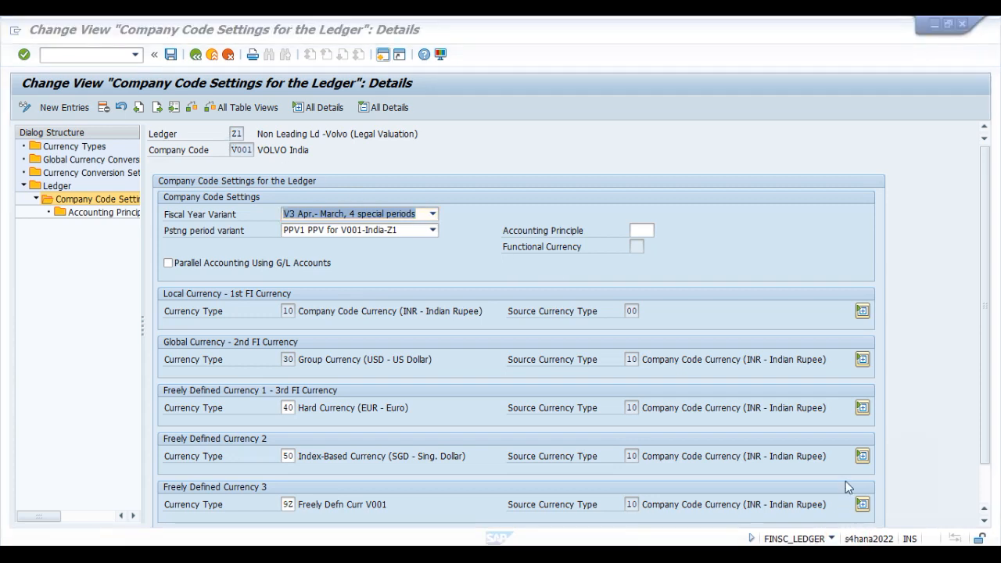
{"action": "left_click", "coordinate": [812, 450]}
{"action": "mouse_move", "coordinate": [136, 122]}
{"action": "left_mouse_down"}
{"action": "mouse_move", "coordinate": [251, 166]}
{"action": "mouse_move", "coordinate": [451, 173]}
{"action": "left_mouse_up"}
{"action": "mouse_move", "coordinate": [142, 123]}
{"action": "left_mouse_down"}
{"action": "mouse_move", "coordinate": [371, 145]}
{"action": "mouse_move", "coordinate": [440, 170]}
{"action": "left_mouse_up"}
{"action": "left_click_drag", "start_coordinate": [144, 121], "coordinate": [254, 147]}
{"action": "left_click_drag", "start_coordinate": [144, 122], "coordinate": [446, 169]}
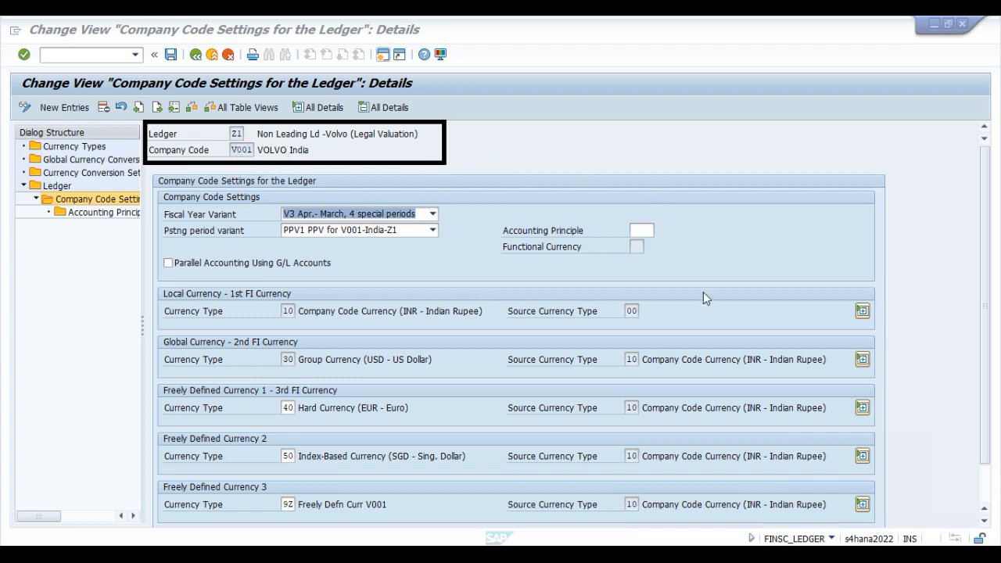
{"action": "left_click", "coordinate": [849, 536]}
{"action": "left_click", "coordinate": [849, 535]}
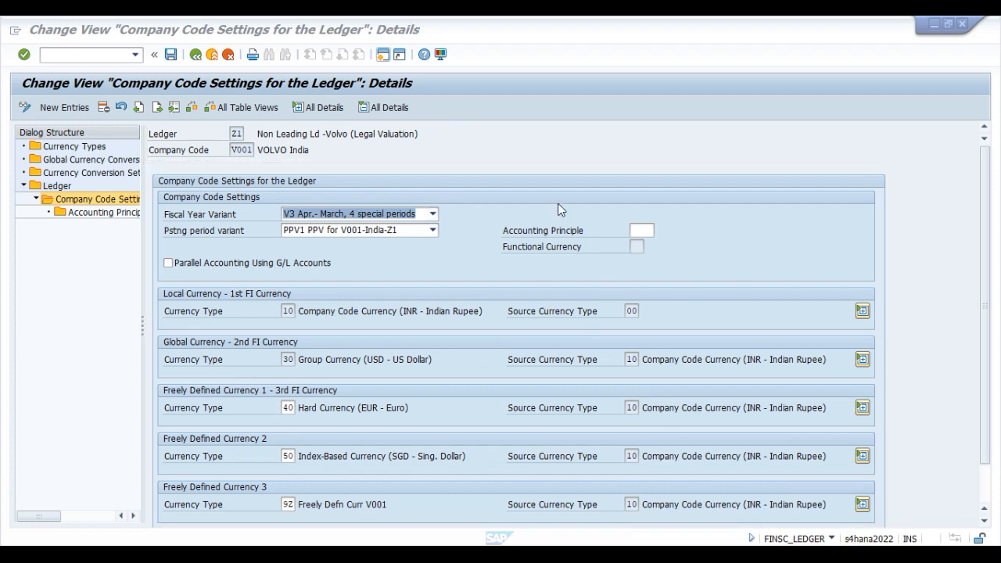
Step: Save the ledger settings under the proposed customizing request and return to the overview of company code settings for ledger Z1
{"action": "left_click", "coordinate": [173, 56]}
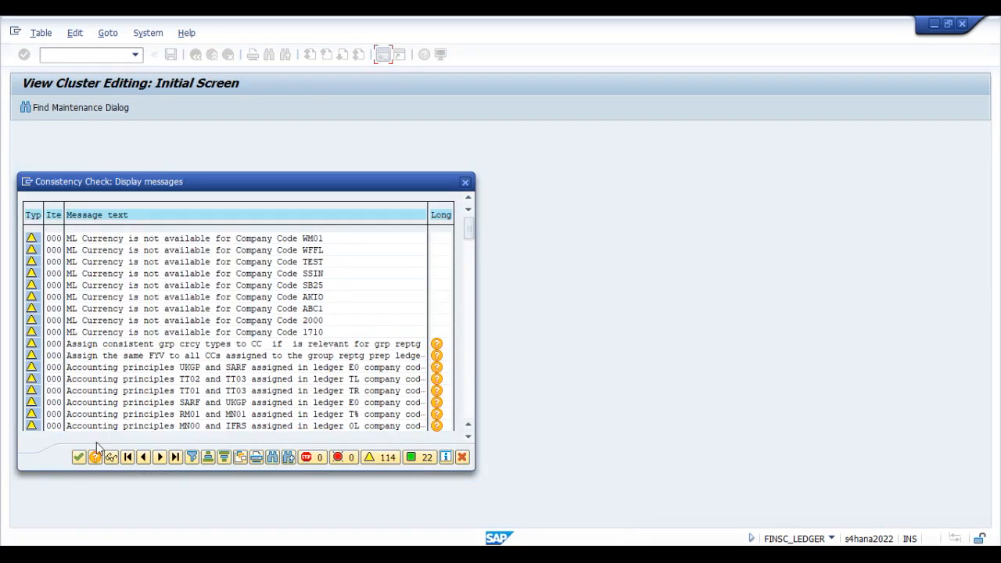
{"action": "left_click", "coordinate": [78, 456]}
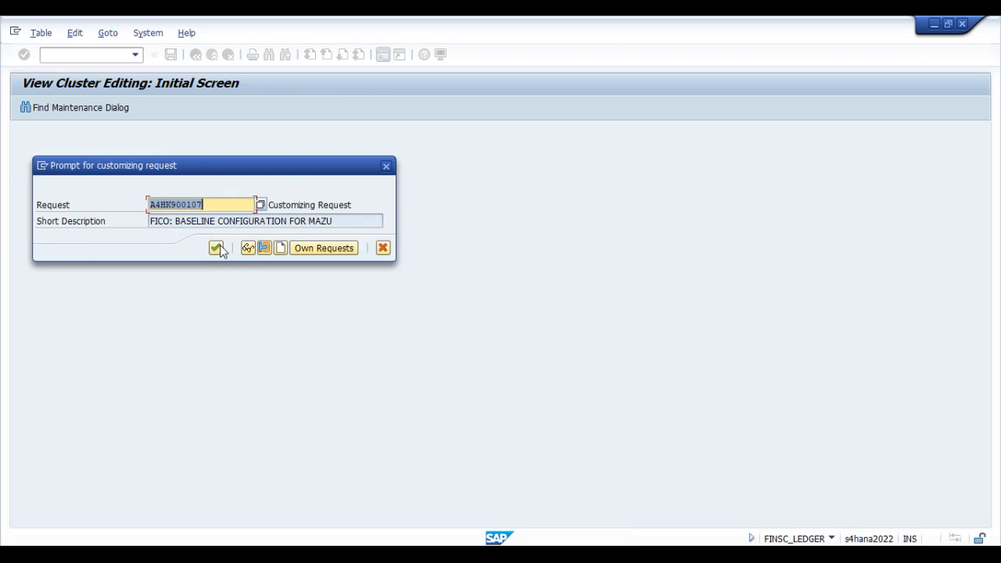
{"action": "left_click", "coordinate": [219, 247]}
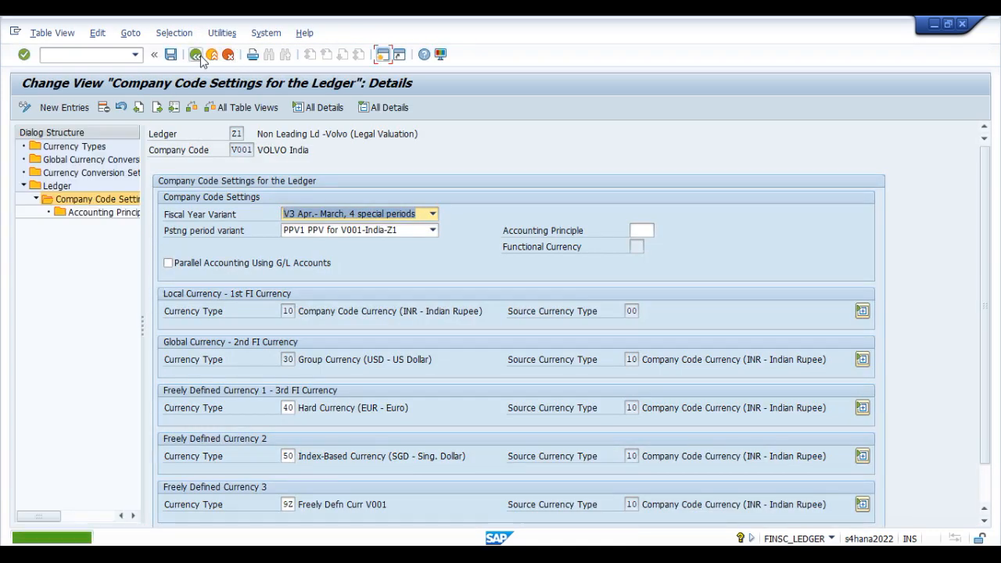
{"action": "left_click", "coordinate": [197, 56]}
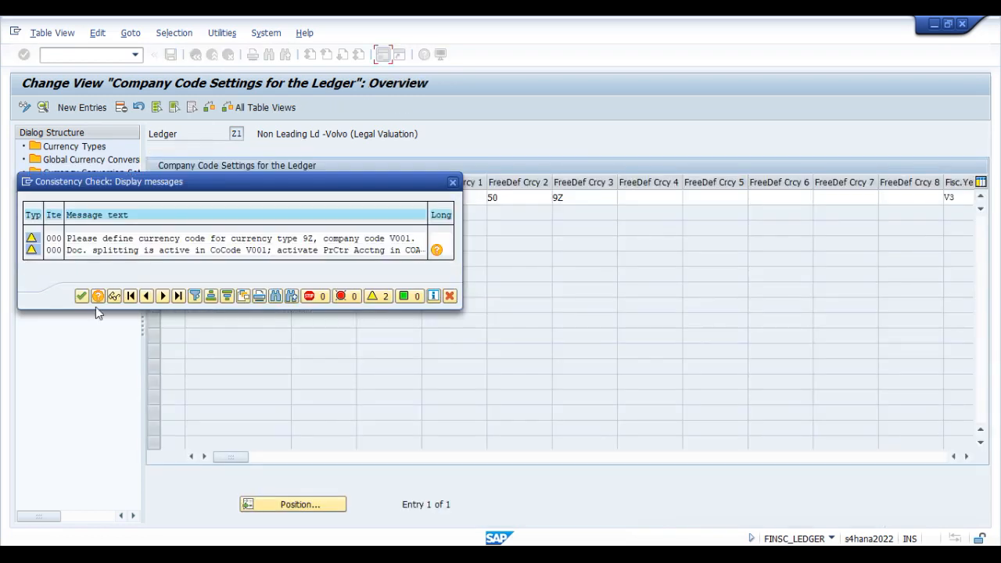
{"action": "left_click", "coordinate": [82, 296]}
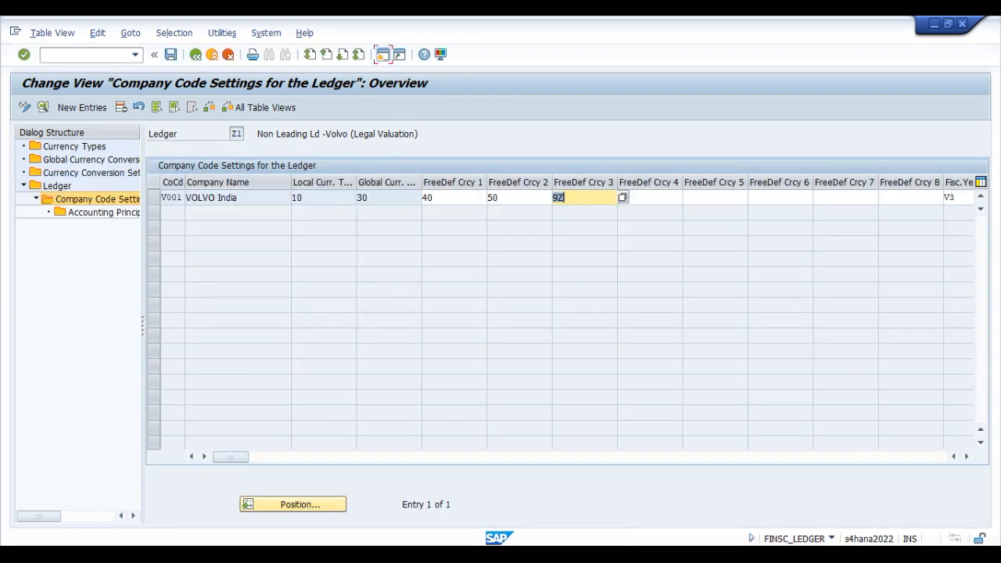
Step: Switch to the posting period variants session, return to the IMG structure and collapse Fiscal Year and Posting Periods
{"action": "left_click", "coordinate": [480, 554]}
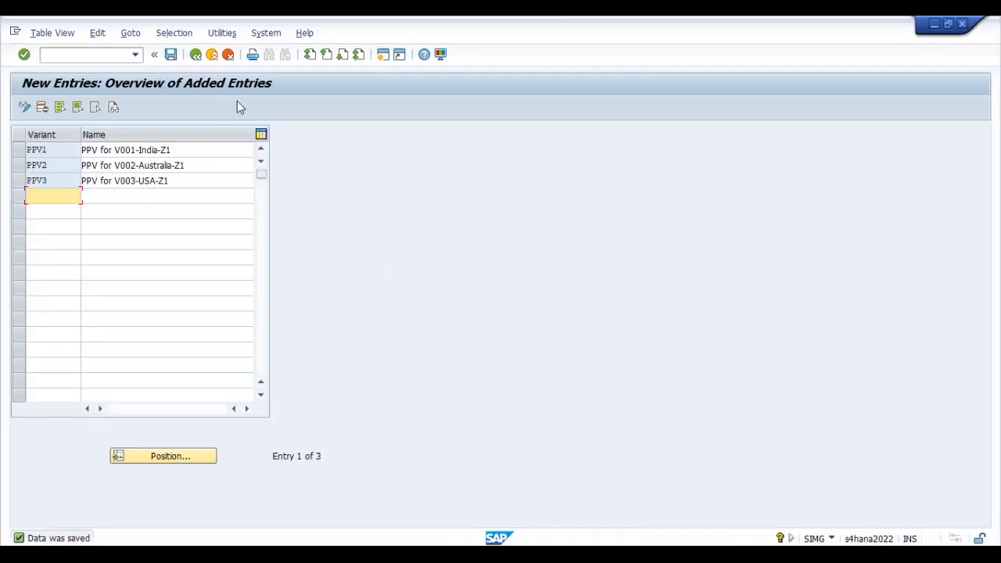
{"action": "left_click", "coordinate": [197, 54]}
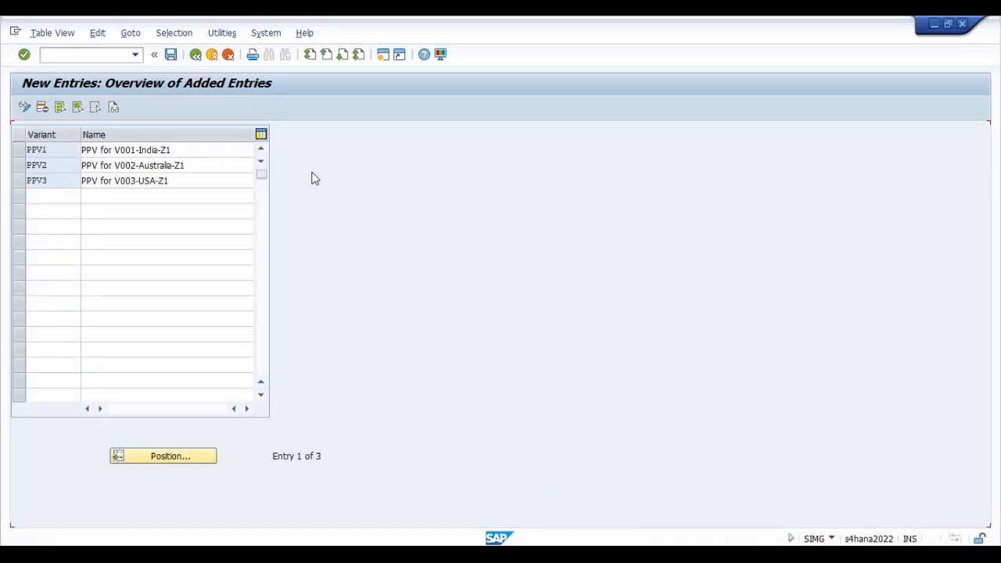
{"action": "left_click", "coordinate": [196, 55]}
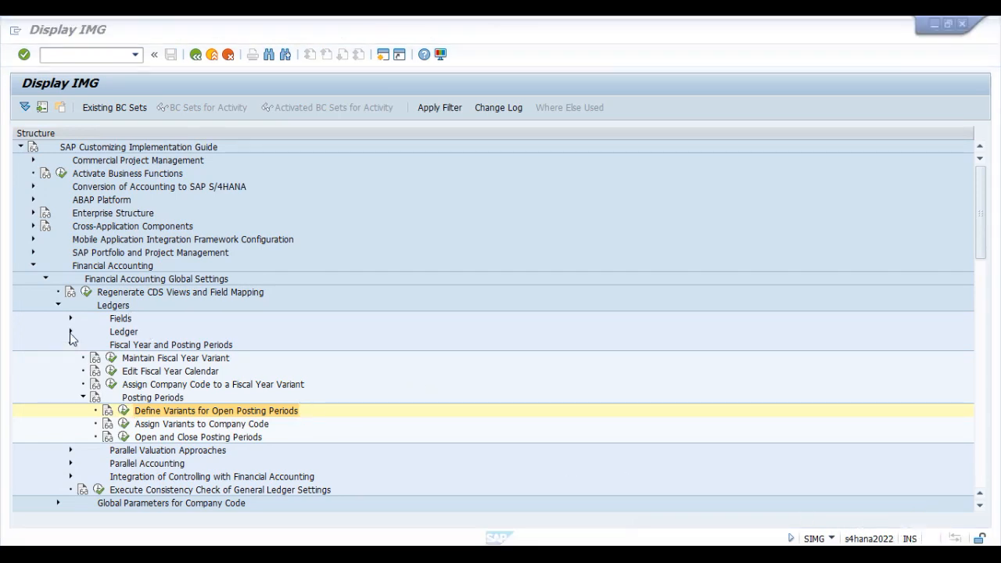
{"action": "scroll", "coordinate": [160, 311], "scroll_direction": "down", "scroll_amount": 1}
{"action": "scroll", "coordinate": [160, 311], "scroll_direction": "down", "scroll_amount": 2}
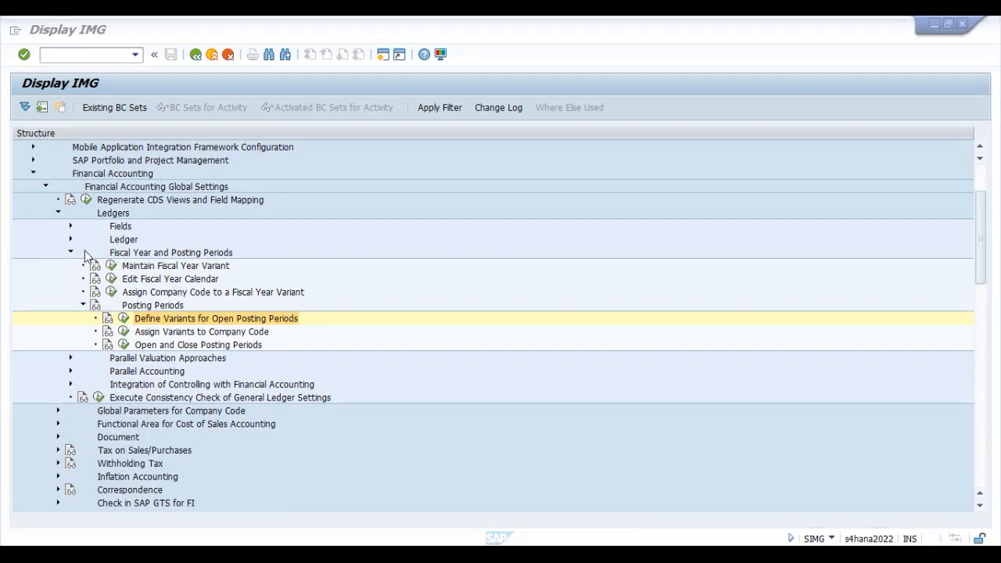
{"action": "left_click", "coordinate": [70, 252]}
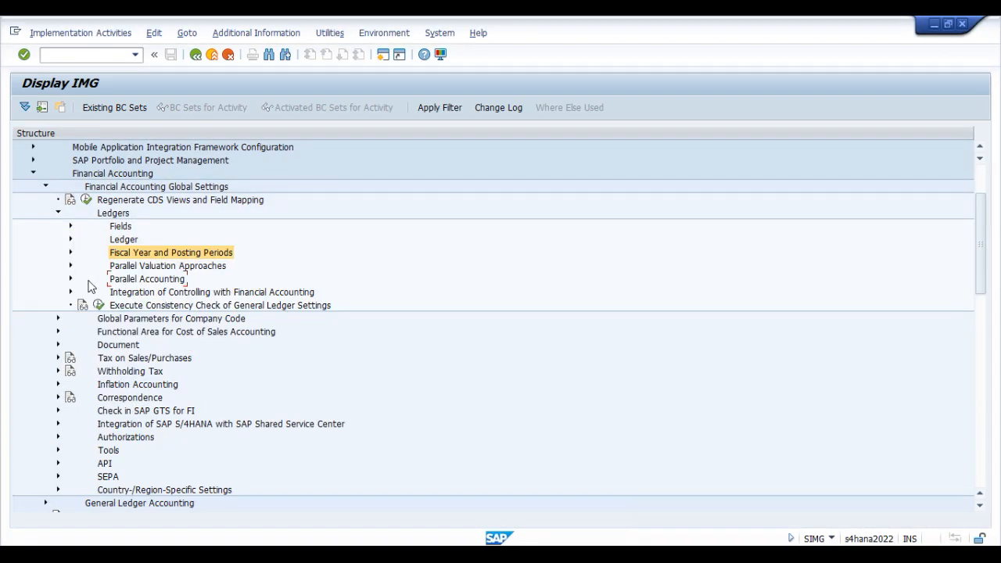
{"action": "left_click", "coordinate": [71, 239]}
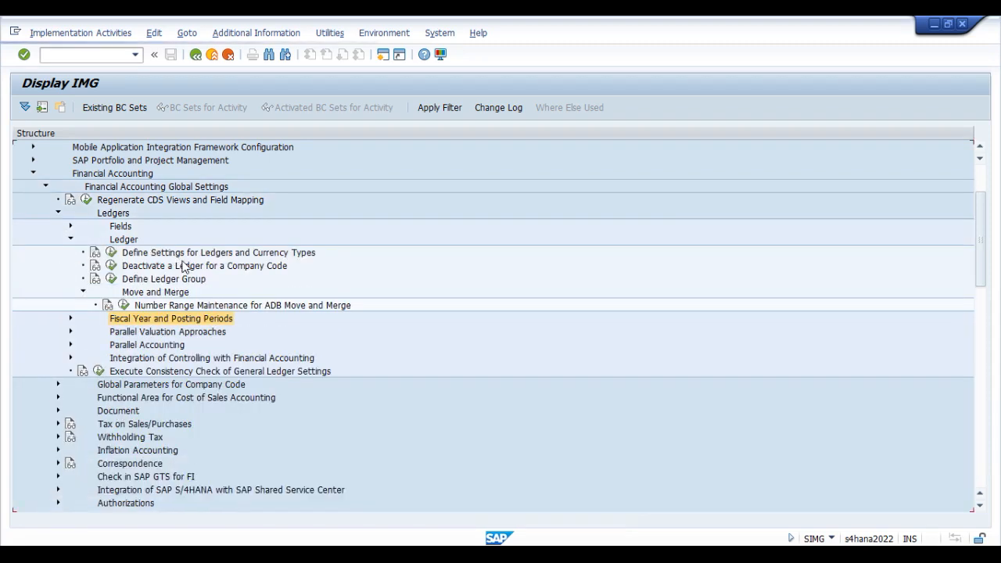
{"action": "left_click", "coordinate": [176, 283]}
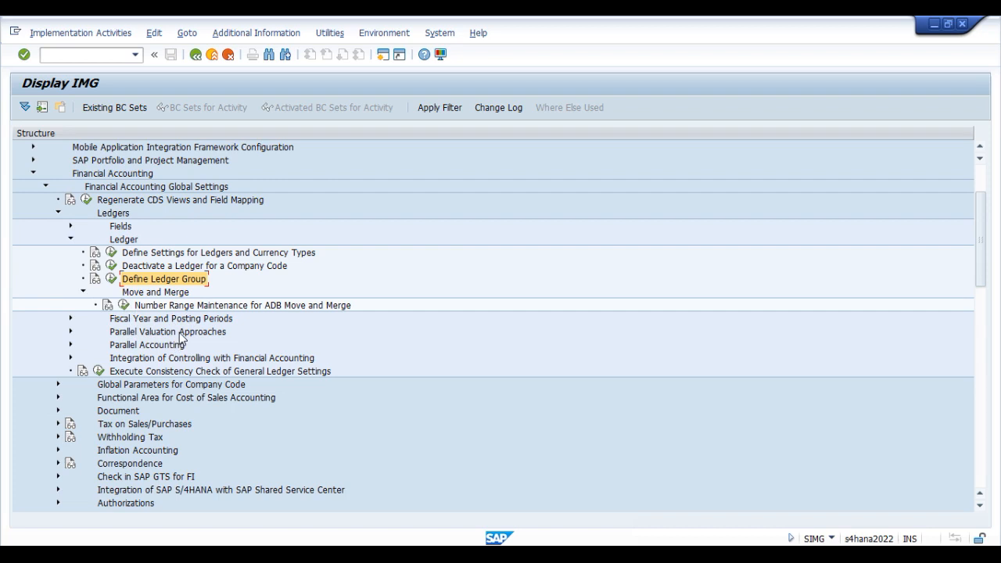
{"action": "left_click", "coordinate": [70, 239]}
Step: Expand Parallel Accounting under Ledgers in the IMG and open the Define Accounting Principles activity
{"action": "left_click", "coordinate": [145, 279]}
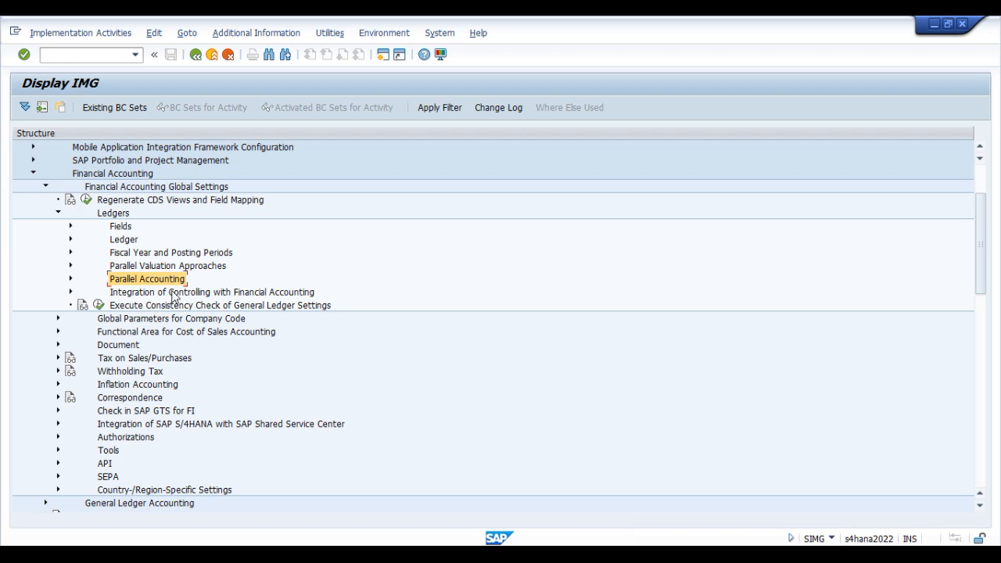
{"action": "left_click", "coordinate": [71, 278]}
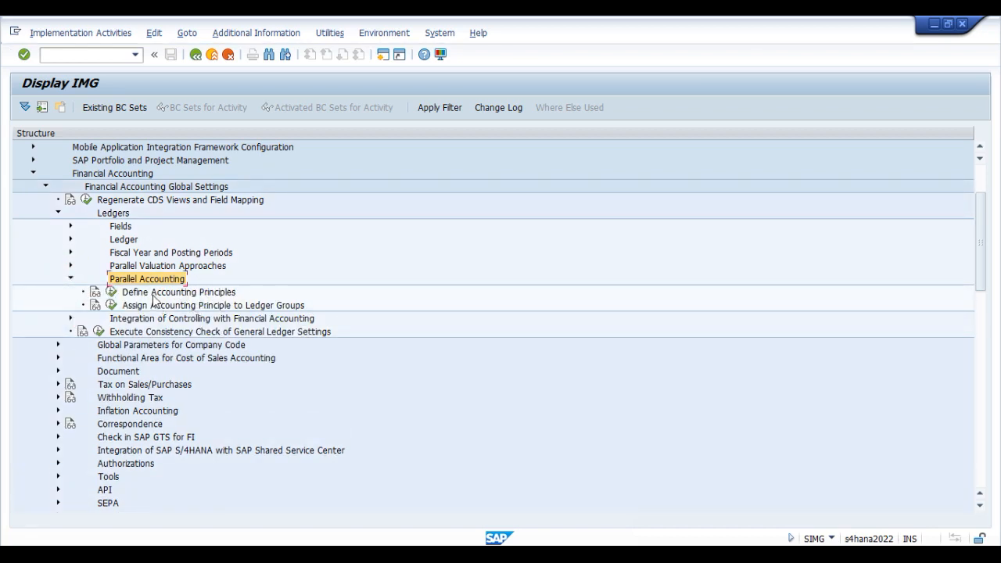
{"action": "left_click", "coordinate": [158, 294]}
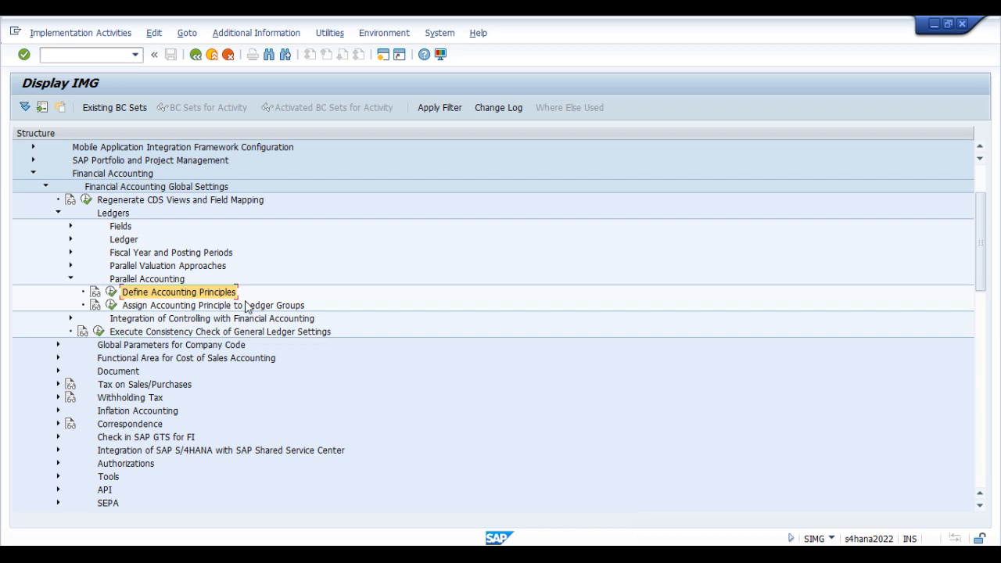
{"action": "left_click", "coordinate": [111, 292]}
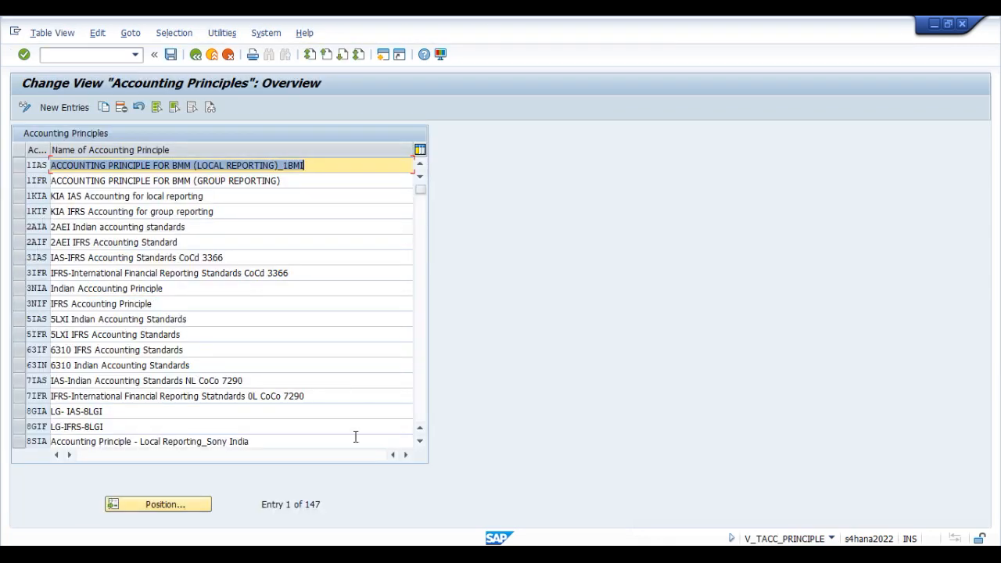
Step: Add accounting principle VIFR named "IFRS Act Princple -0L: VOLVO" and save it under the proposed customizing request
{"action": "scroll", "coordinate": [47, 379], "scroll_direction": "down", "scroll_amount": 6}
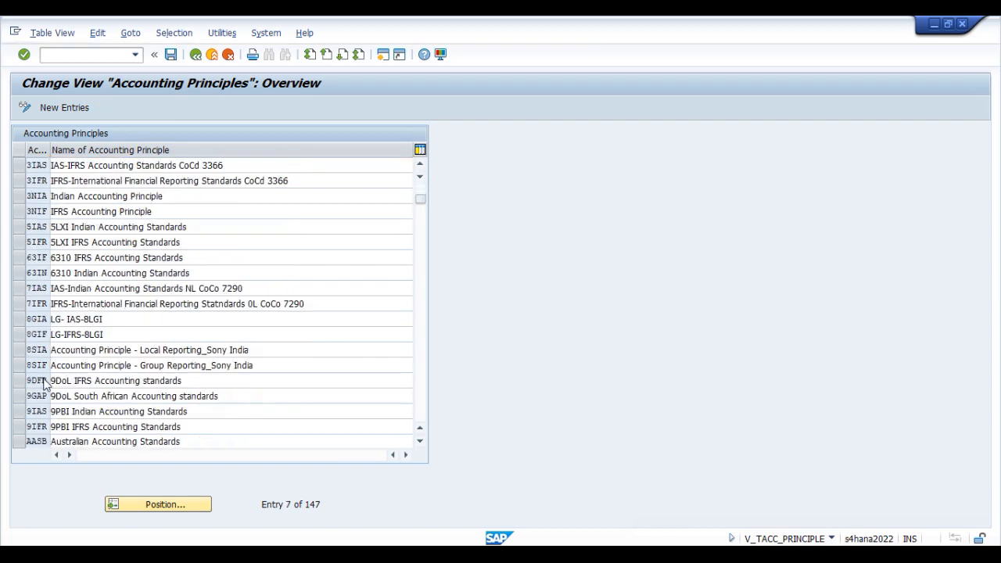
{"action": "scroll", "coordinate": [47, 379], "scroll_direction": "down", "scroll_amount": 5}
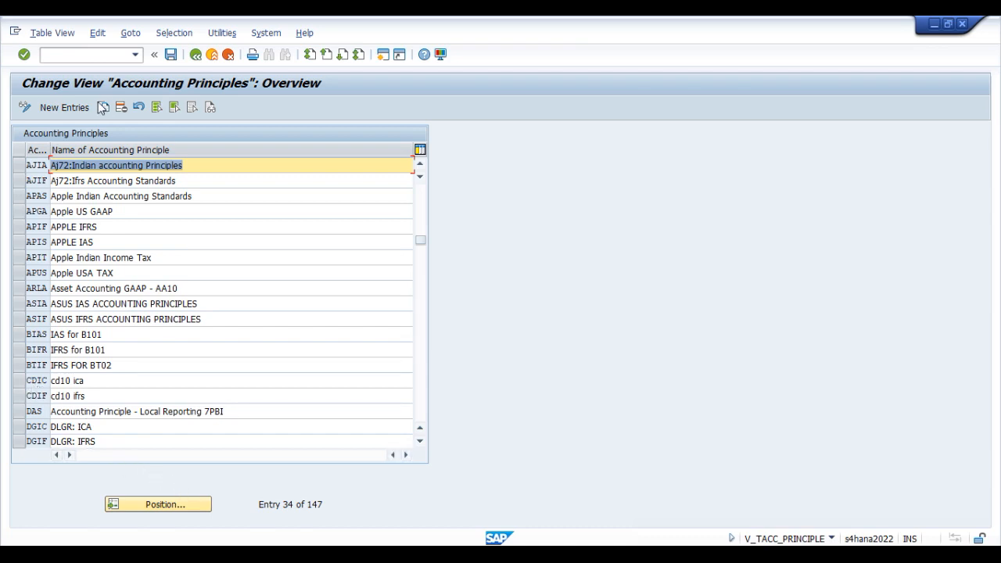
{"action": "left_click", "coordinate": [64, 107]}
{"action": "type", "text": "VIFR"}
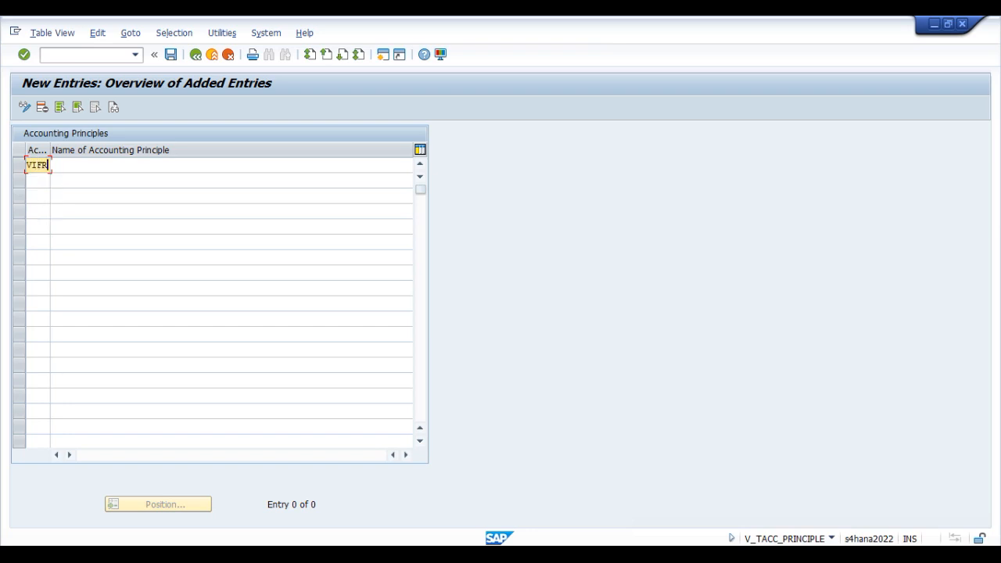
{"action": "key", "text": "Tab"}
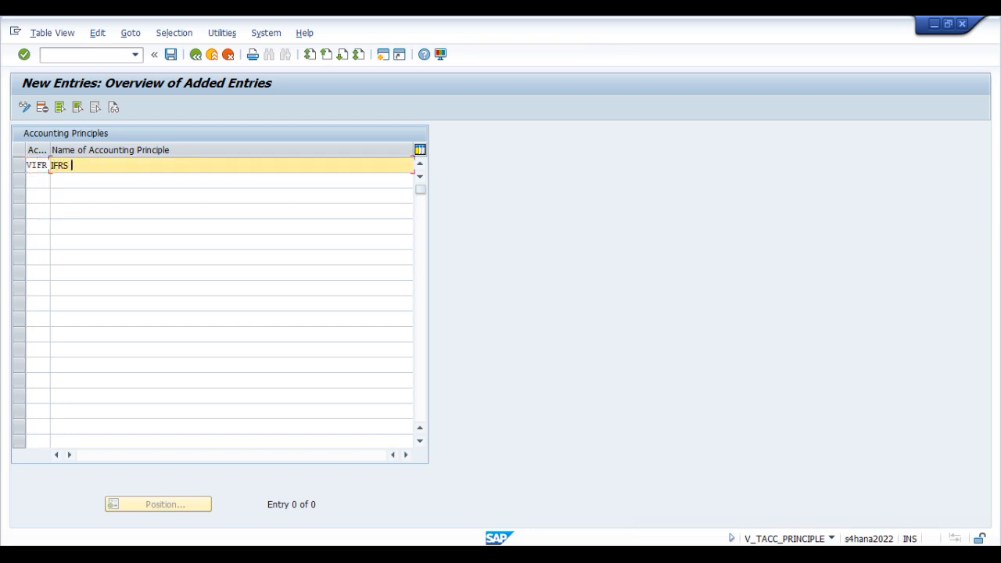
{"action": "type", "text": "IFRS Act Princple -0L: V"}
{"action": "type", "text": "OLVO"}
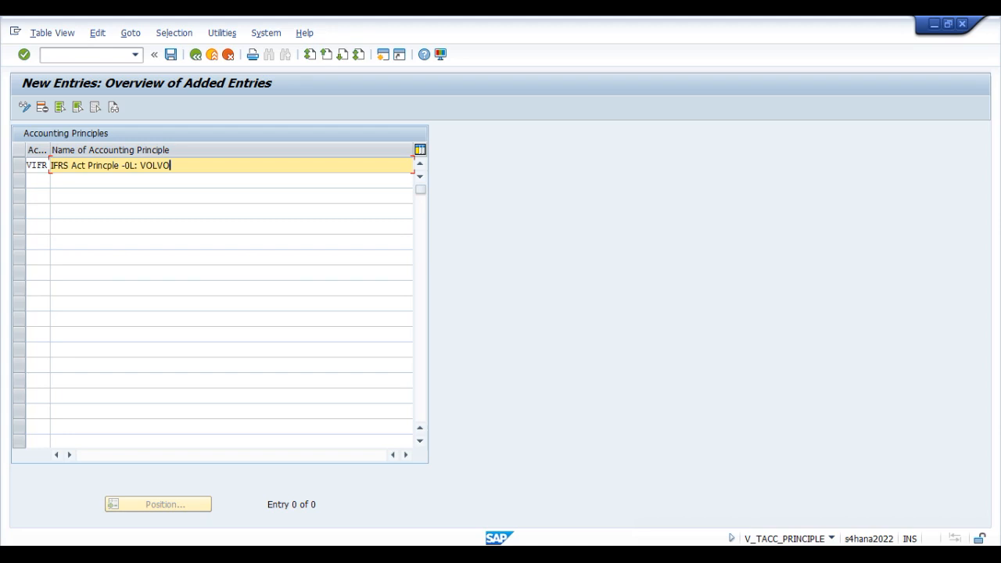
{"action": "key", "text": "Return"}
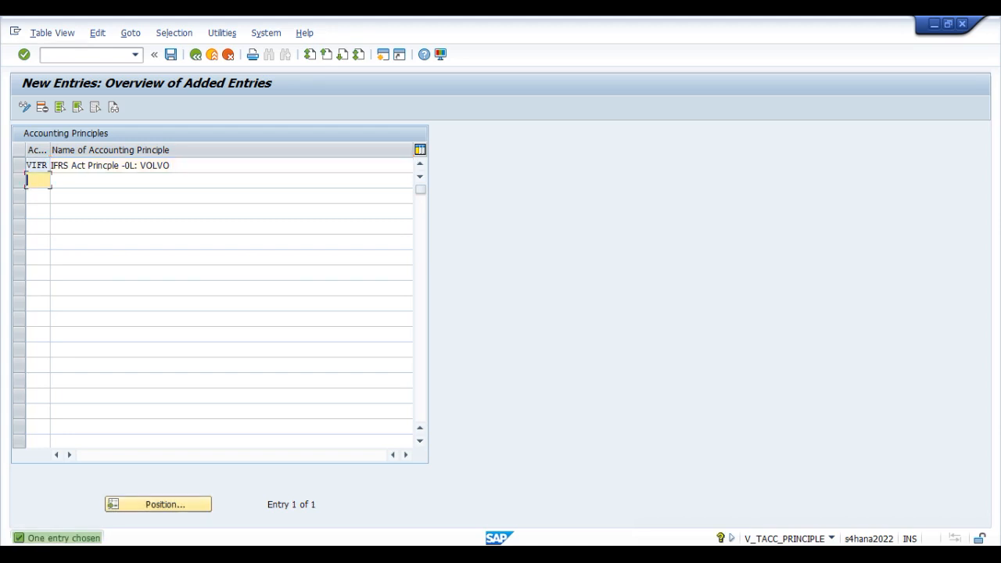
{"action": "key", "text": "ctrl+s"}
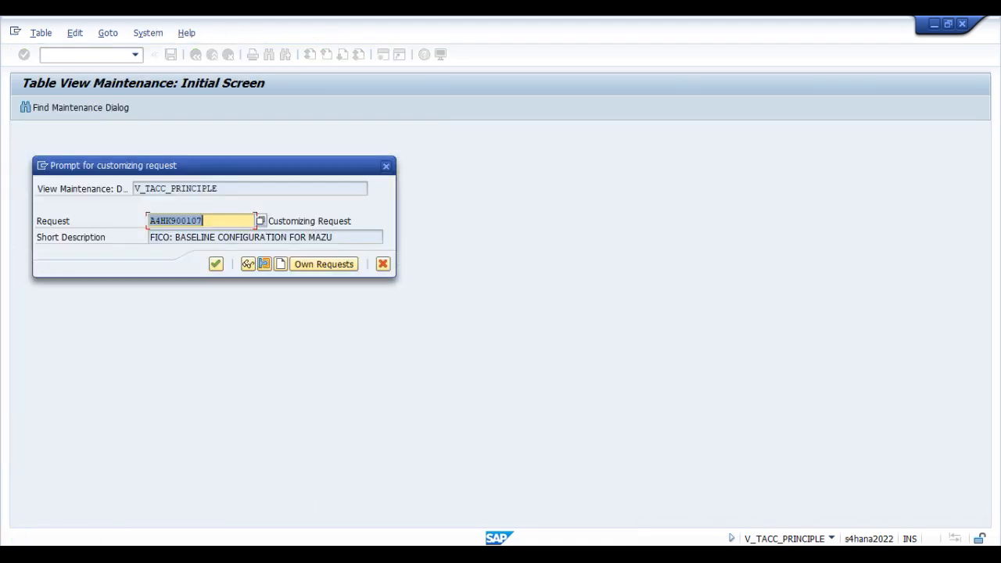
{"action": "left_click", "coordinate": [216, 264]}
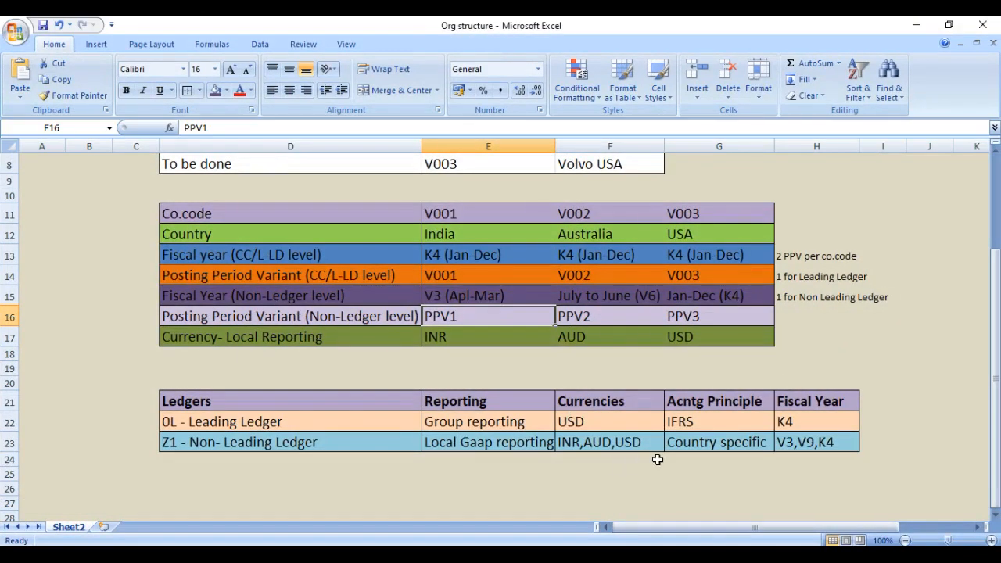
Step: In the Org structure workbook in Excel, change the leading ledger's accounting principle to "IFRS (VIFR)", and return to SAP
{"action": "left_click", "coordinate": [715, 424]}
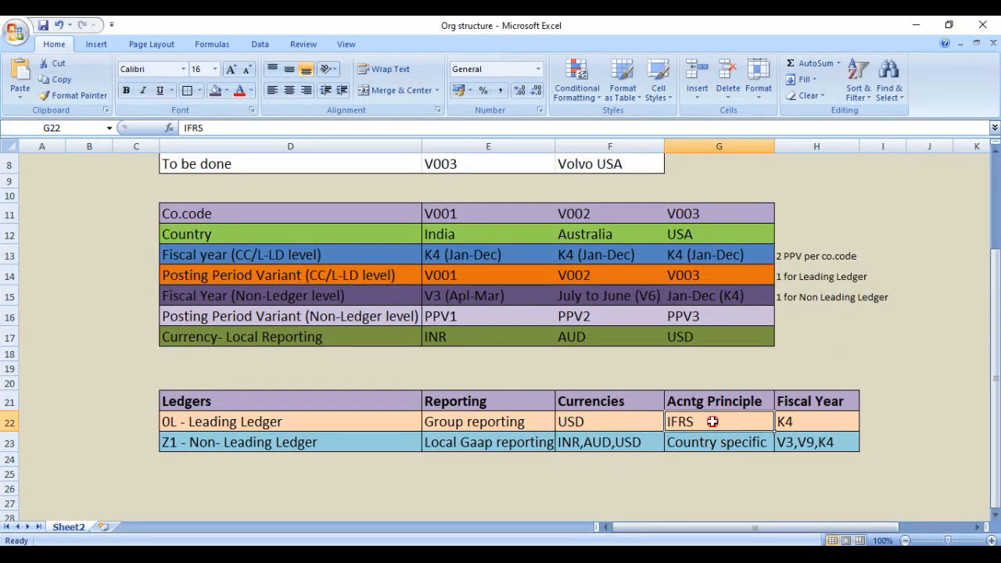
{"action": "double_click", "coordinate": [713, 421]}
{"action": "type", "text": "(VIFR)"}
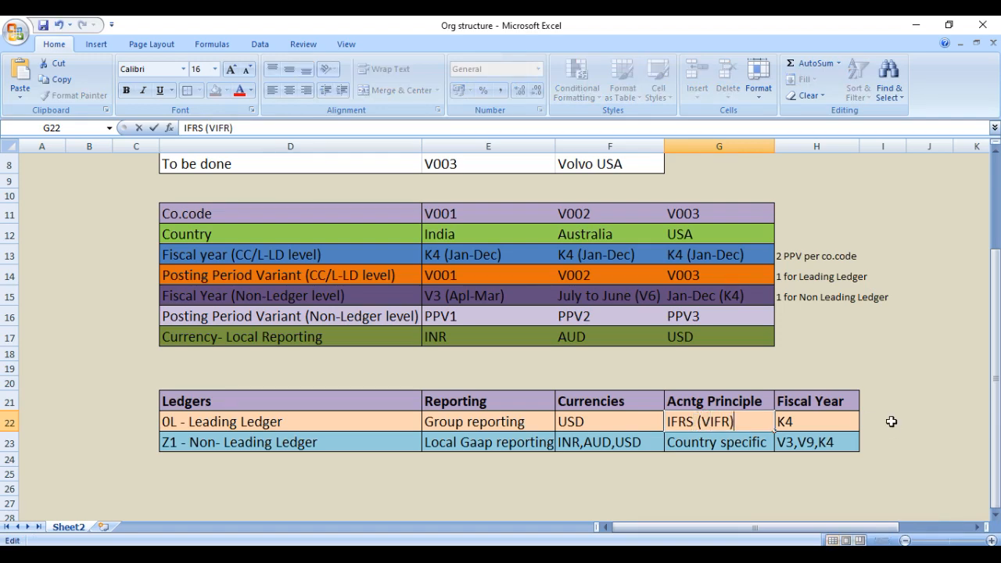
{"action": "key", "text": "Return"}
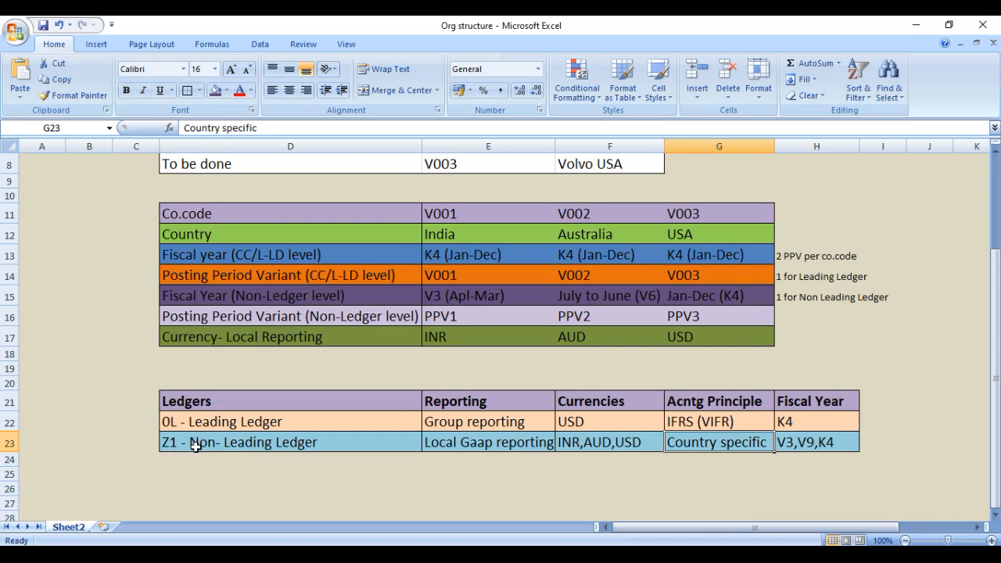
{"action": "left_click", "coordinate": [912, 25]}
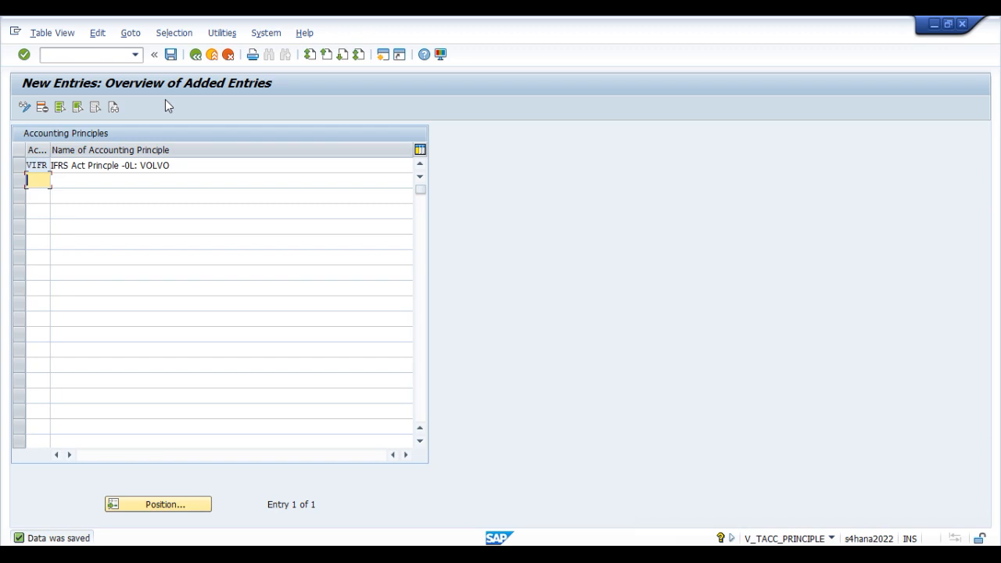
Step: Add a second accounting principle VIAS named "IAS Act Princple - Z1: VOLVO" below VIFR
{"action": "type", "text": "V"}
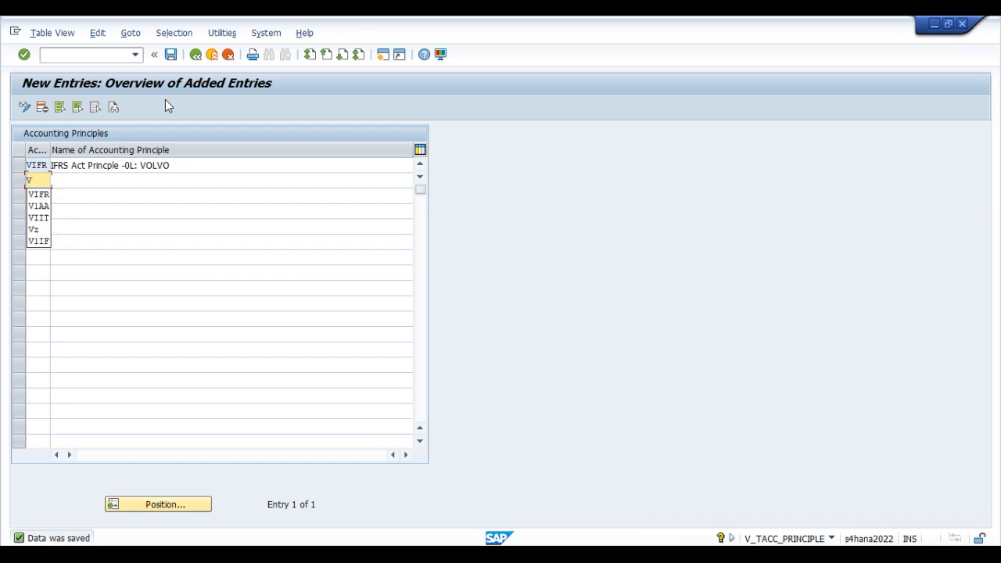
{"action": "type", "text": "IS"}
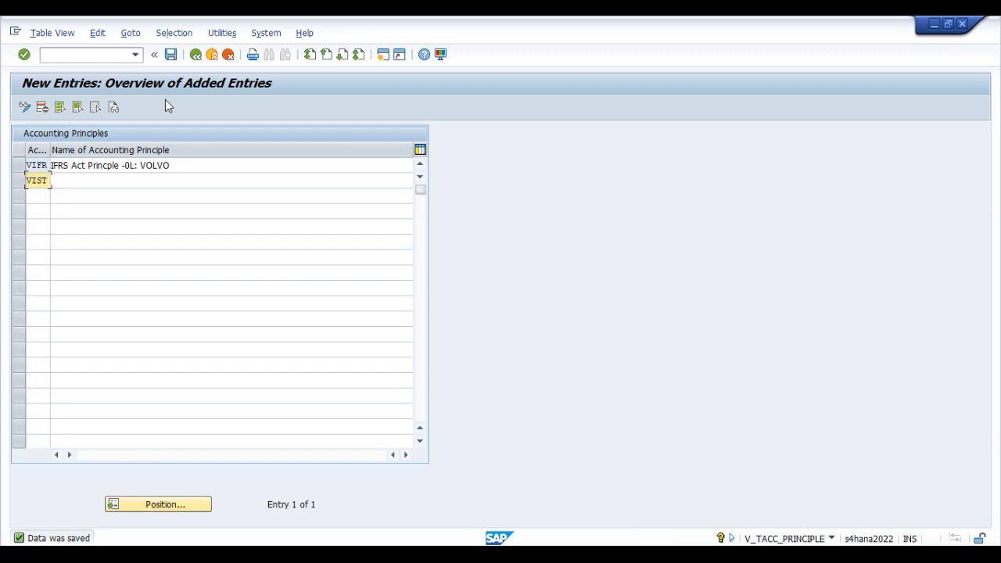
{"action": "key", "text": "BackSpace"}
{"action": "type", "text": "AS"}
{"action": "key", "text": "Tab"}
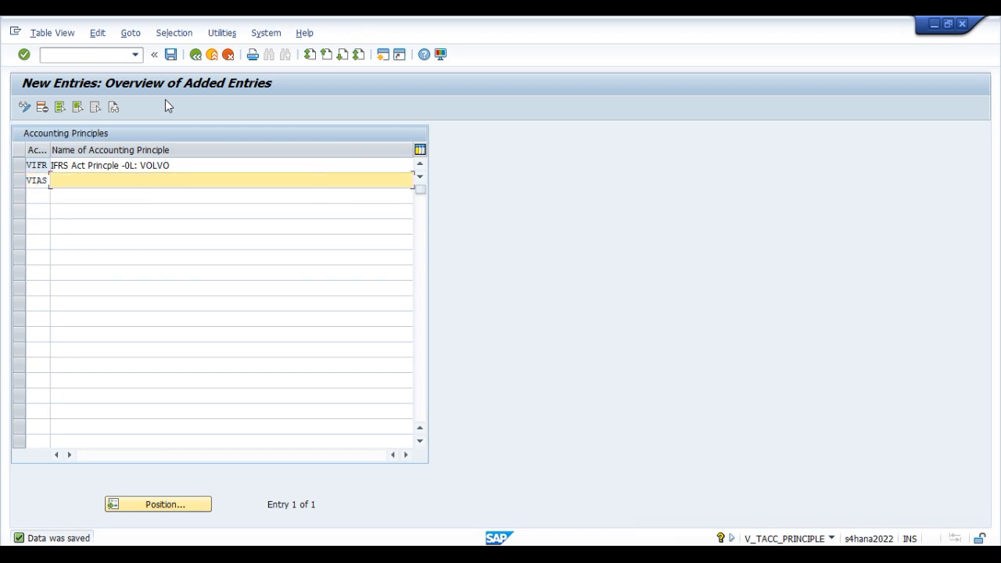
{"action": "type", "text": "IAS Act Princple - Z1: VOLVO"}
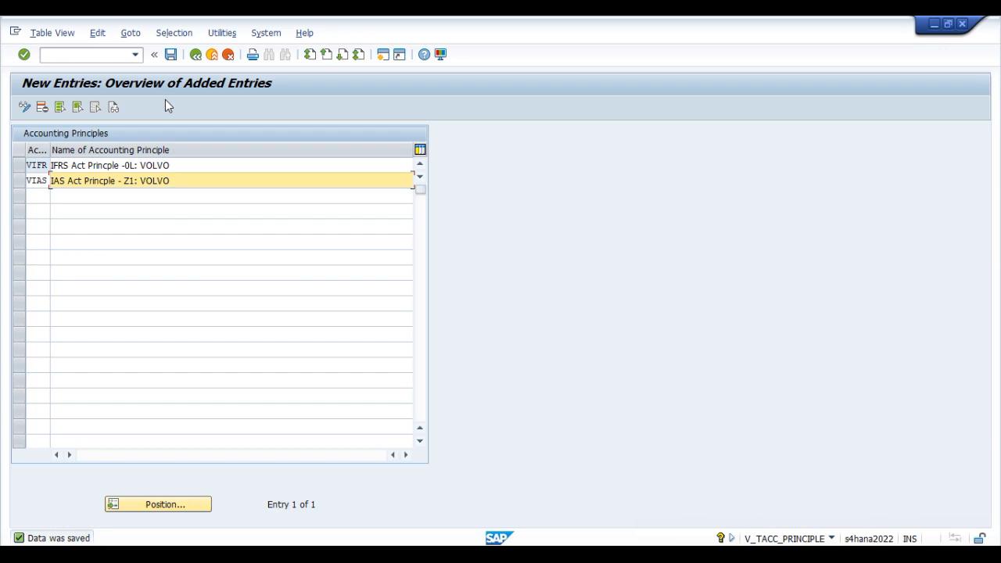
{"action": "key", "text": "Return"}
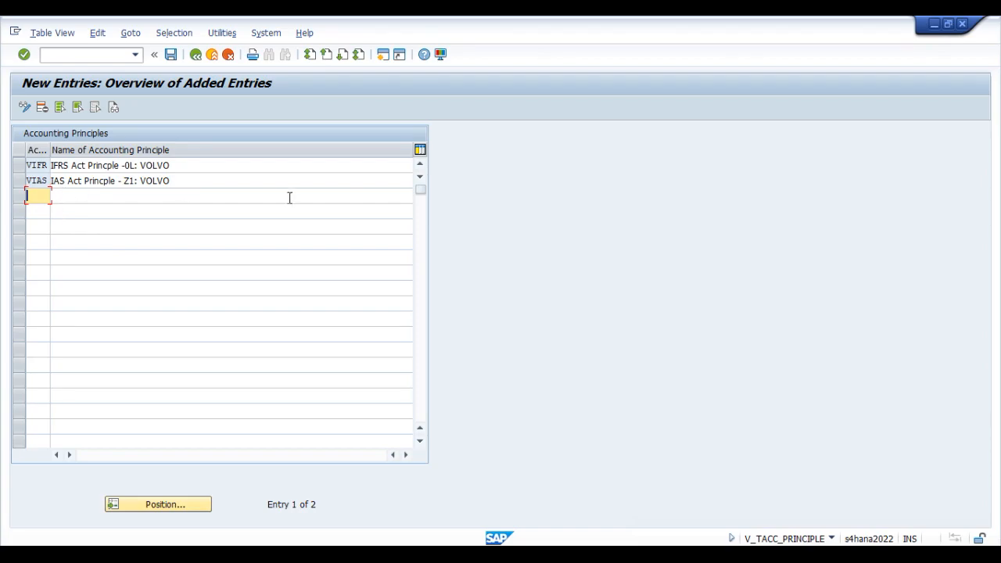
Step: In the Excel workbook, widen column G, enter VIAS in cell G24 below "Country specific", and return to SAP
{"action": "key", "text": "alt+Tab"}
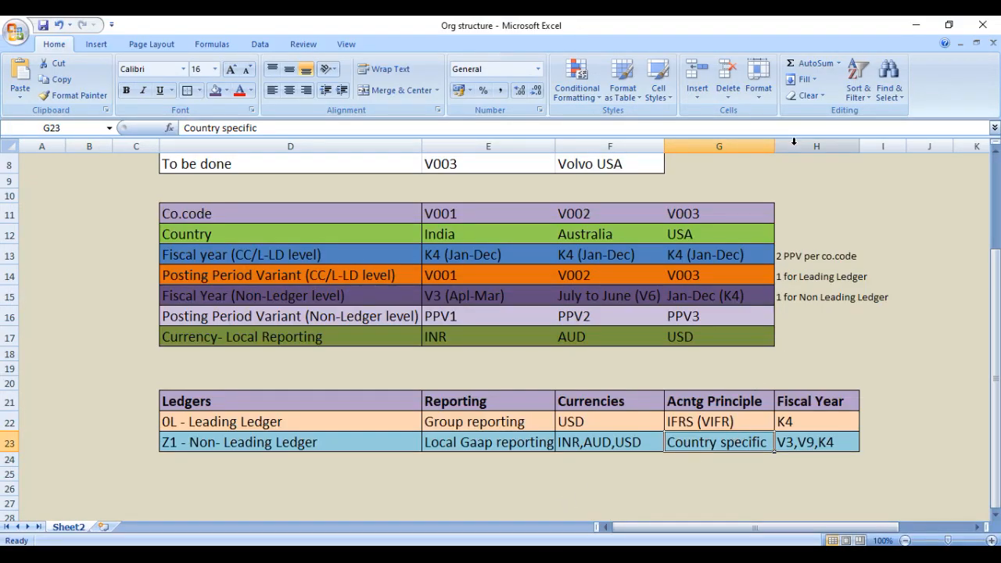
{"action": "left_click_drag", "start_coordinate": [774, 146], "coordinate": [871, 169]}
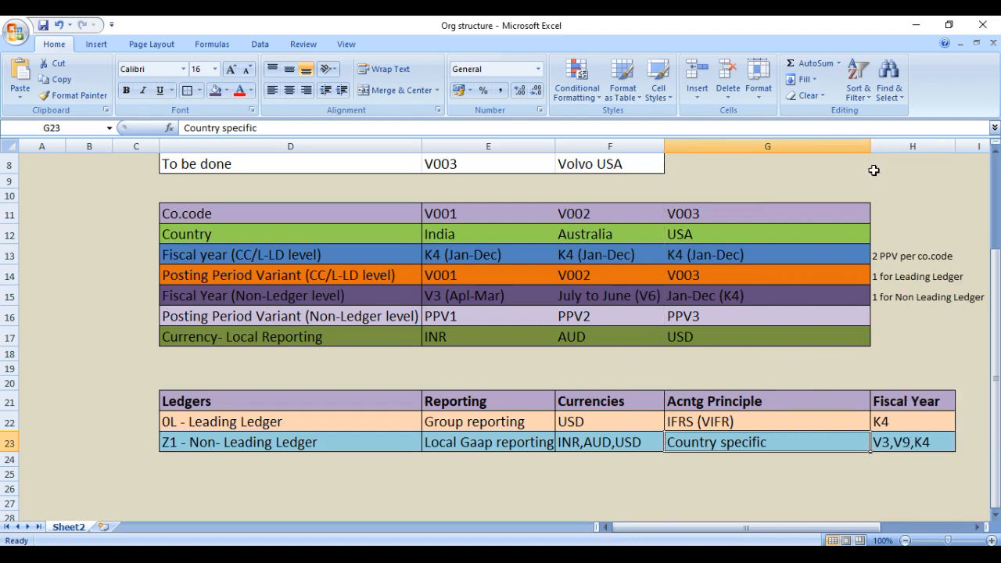
{"action": "left_click", "coordinate": [726, 461]}
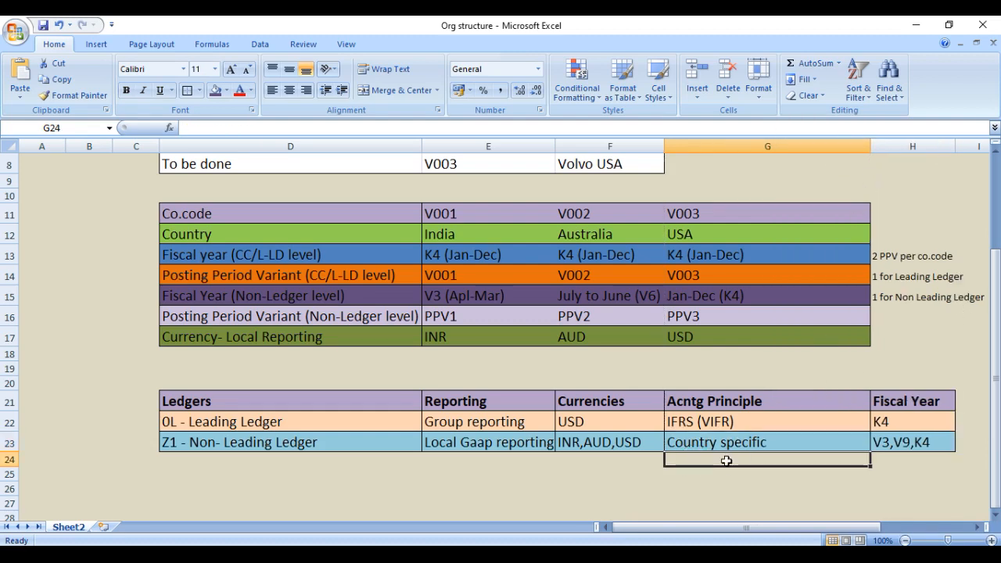
{"action": "type", "text": "VIAS"}
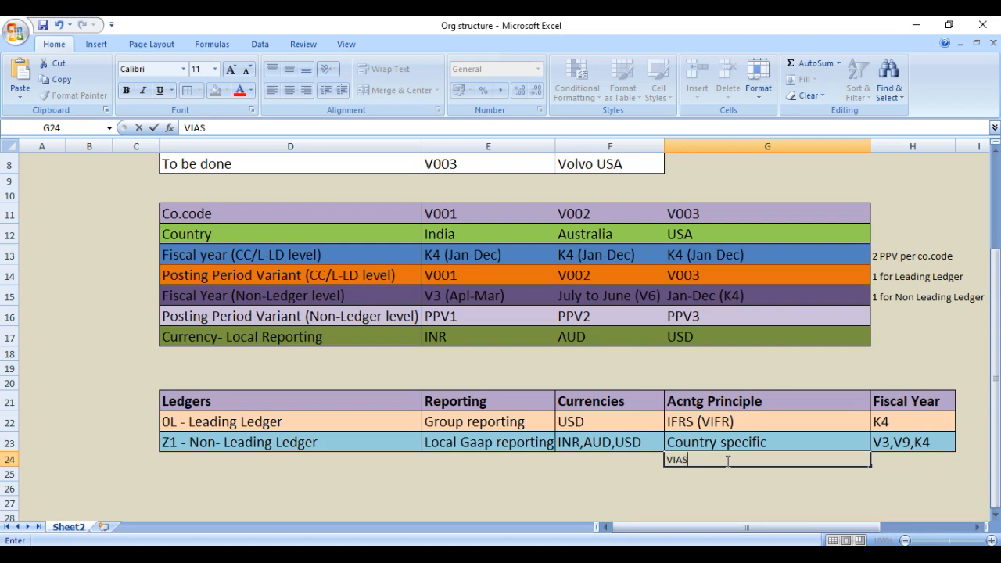
{"action": "key", "text": "Return"}
{"action": "left_click", "coordinate": [725, 460]}
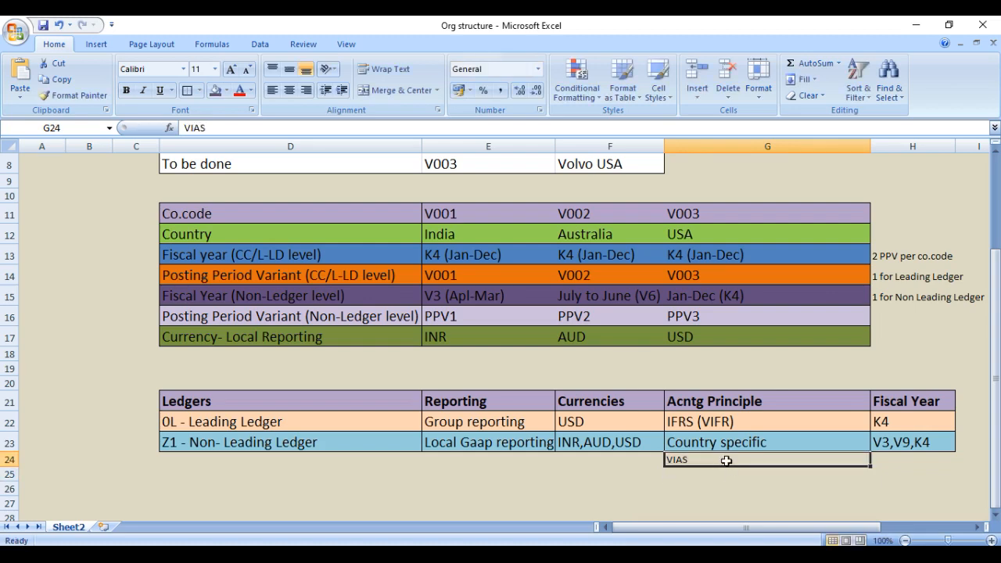
{"action": "left_click", "coordinate": [919, 23]}
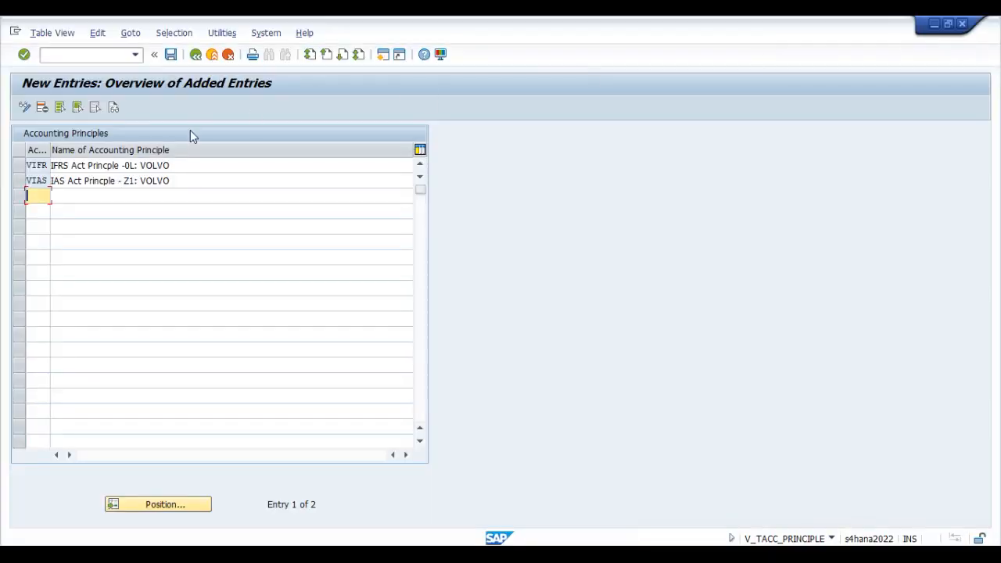
Step: Save the new accounting principle, and open the accounting principles assigned to company code V001 in ledger Z1
{"action": "left_click", "coordinate": [171, 55]}
{"action": "left_click", "coordinate": [197, 55]}
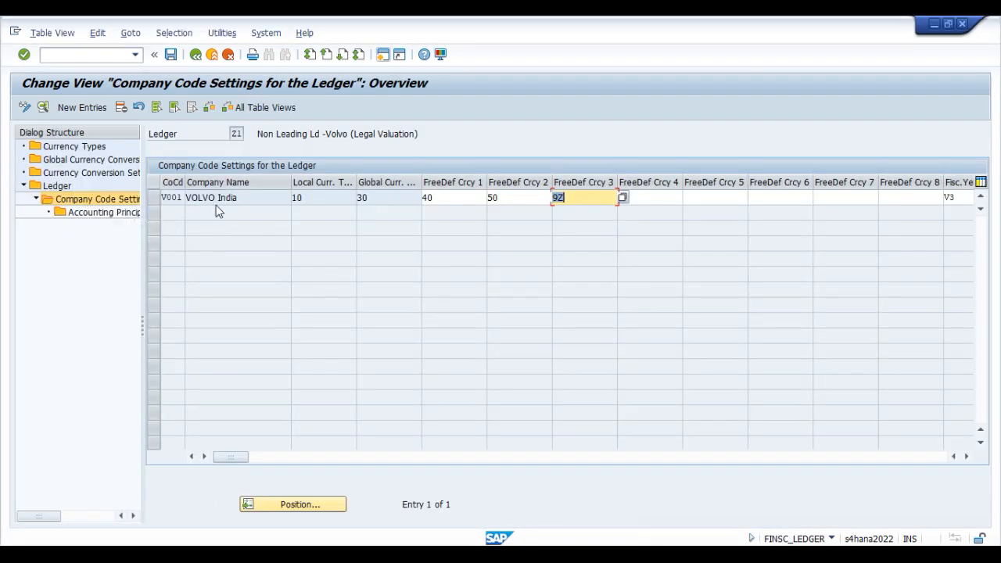
{"action": "left_click", "coordinate": [154, 200]}
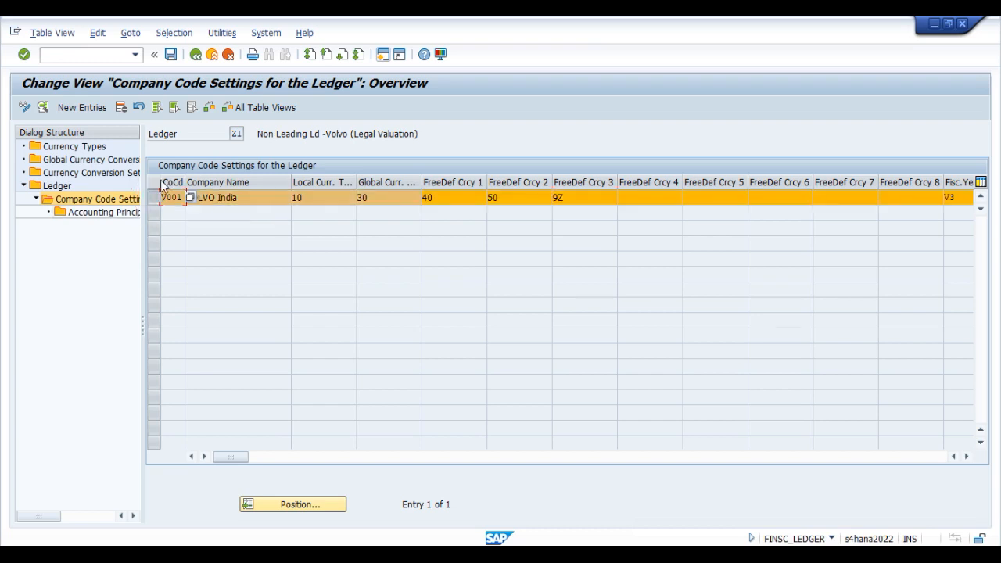
{"action": "double_click", "coordinate": [106, 211]}
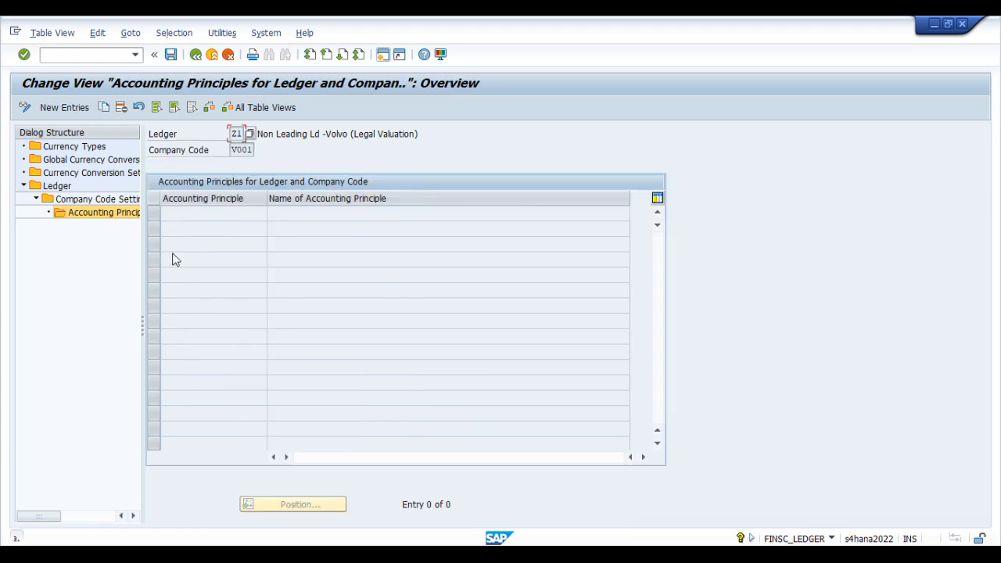
Step: Leave the ledger Z1 settings, acknowledging the consistency check messages, and return to the SAP Easy Access screen
{"action": "left_click", "coordinate": [196, 55]}
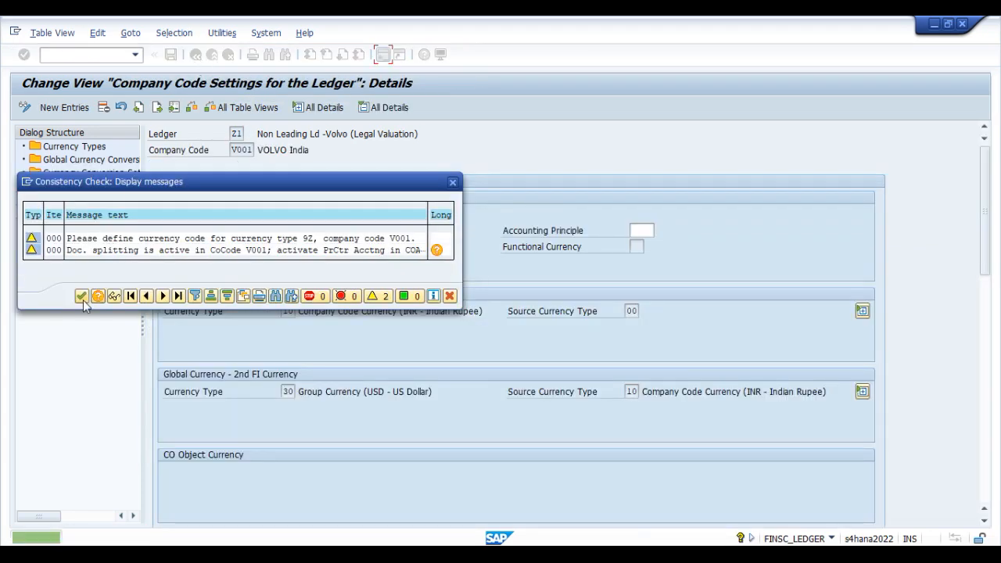
{"action": "left_click", "coordinate": [197, 55]}
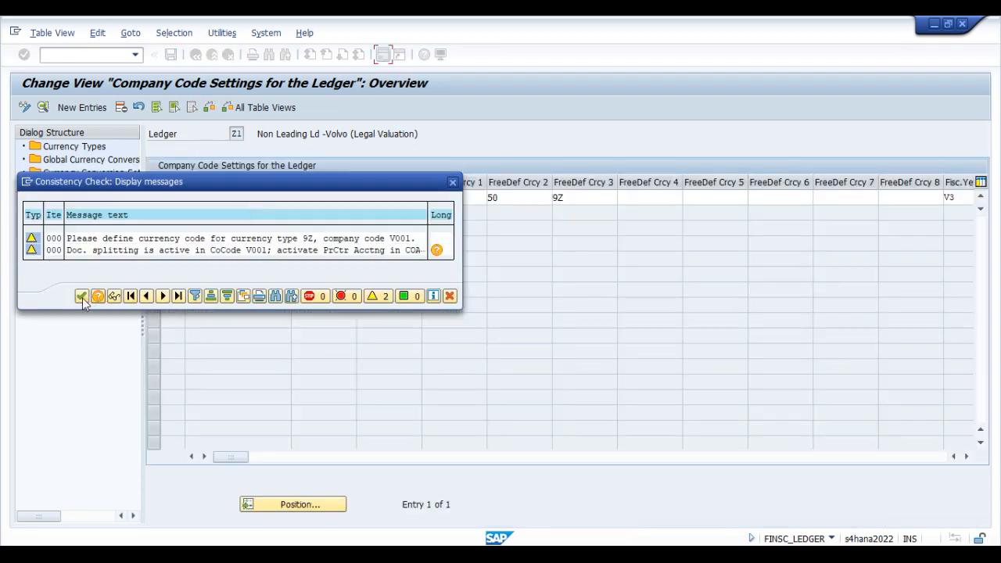
{"action": "left_click", "coordinate": [81, 296]}
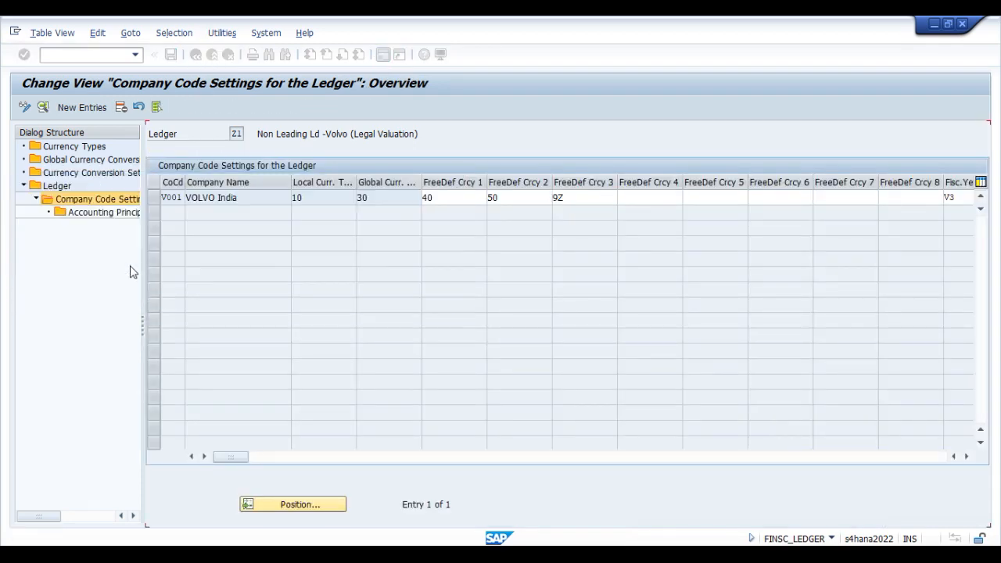
{"action": "left_click", "coordinate": [171, 54]}
{"action": "left_click", "coordinate": [196, 55]}
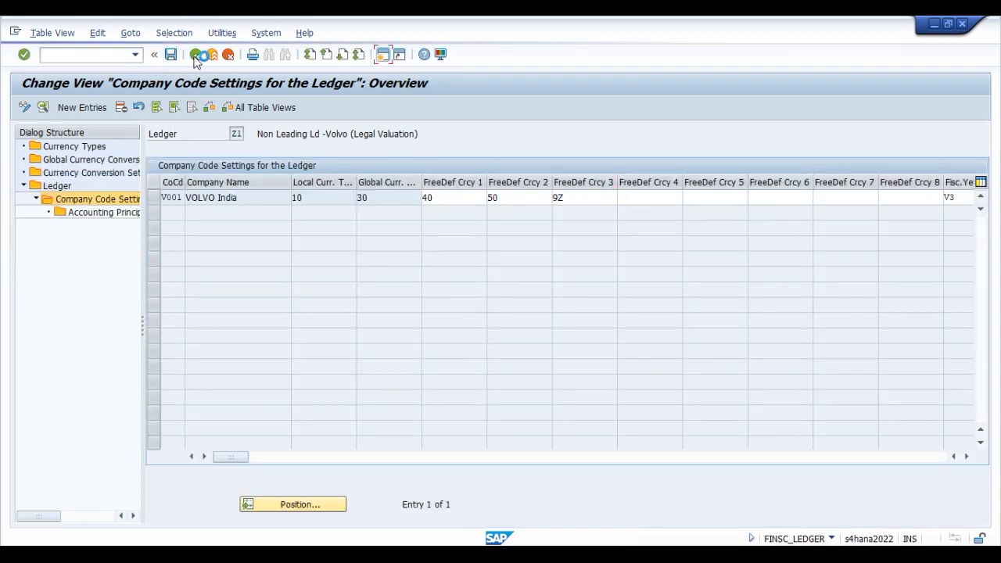
{"action": "left_click", "coordinate": [78, 456]}
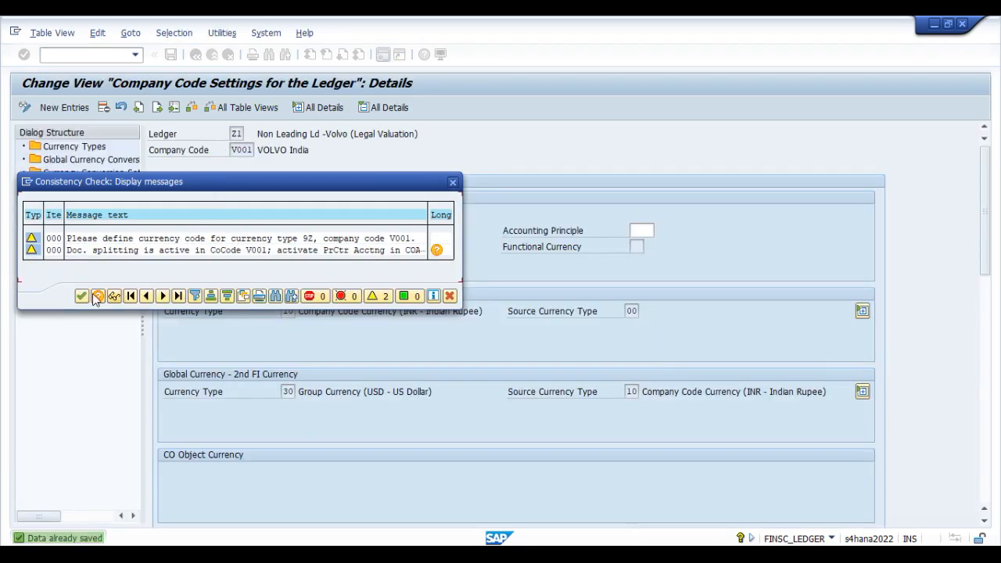
{"action": "left_click", "coordinate": [78, 298]}
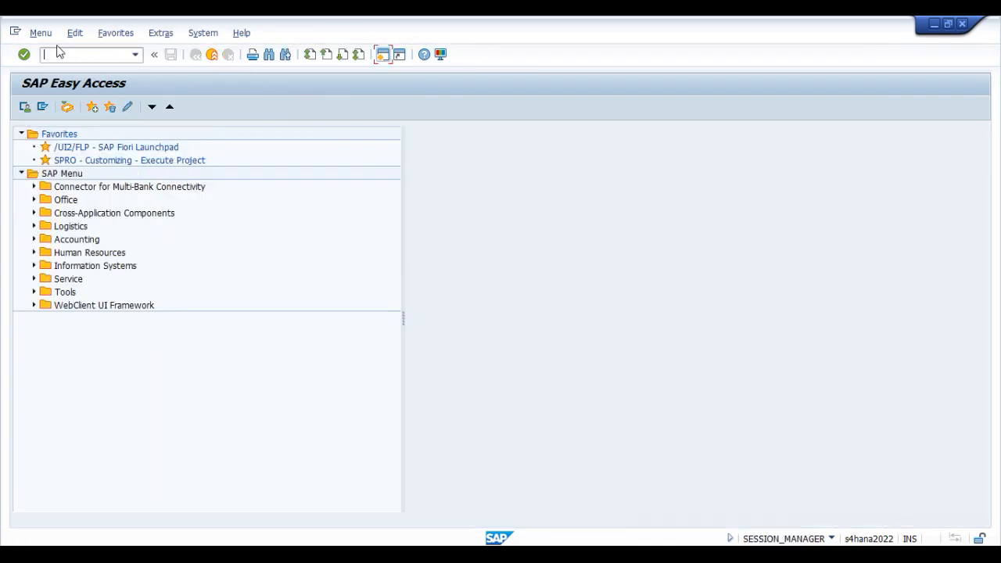
Step: Run transaction finsc_ledger and open the company code settings for leading ledger 0L, acknowledging the consistency check messages
{"action": "left_click", "coordinate": [57, 52]}
{"action": "type", "text": "finsc_ledger"}
{"action": "key", "text": "Return"}
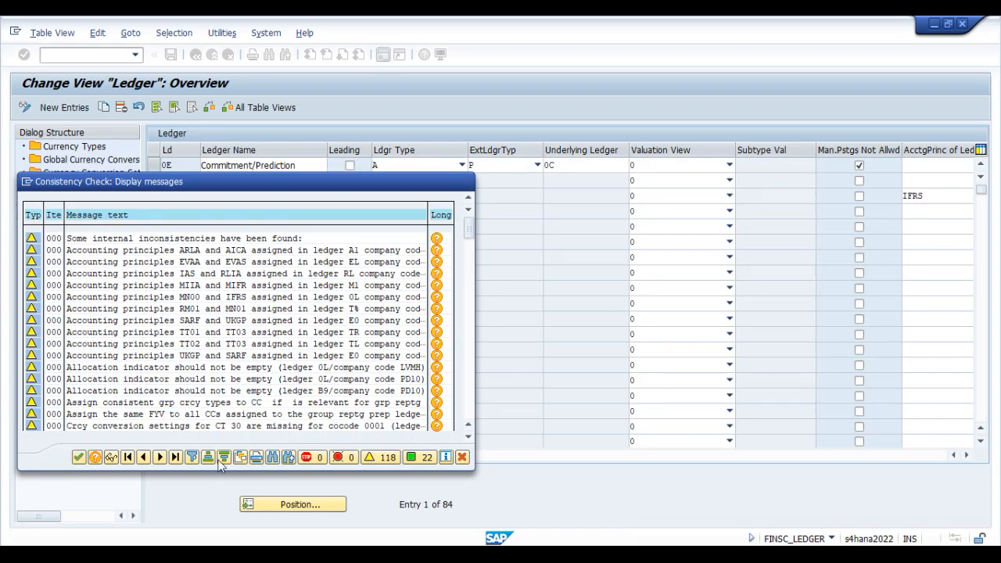
{"action": "left_click", "coordinate": [78, 458]}
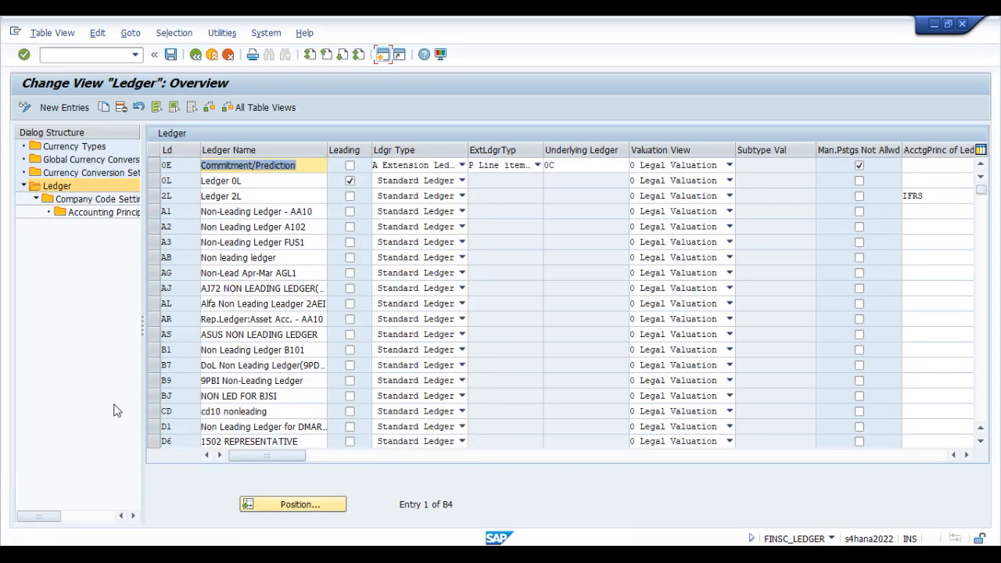
{"action": "left_click", "coordinate": [285, 504]}
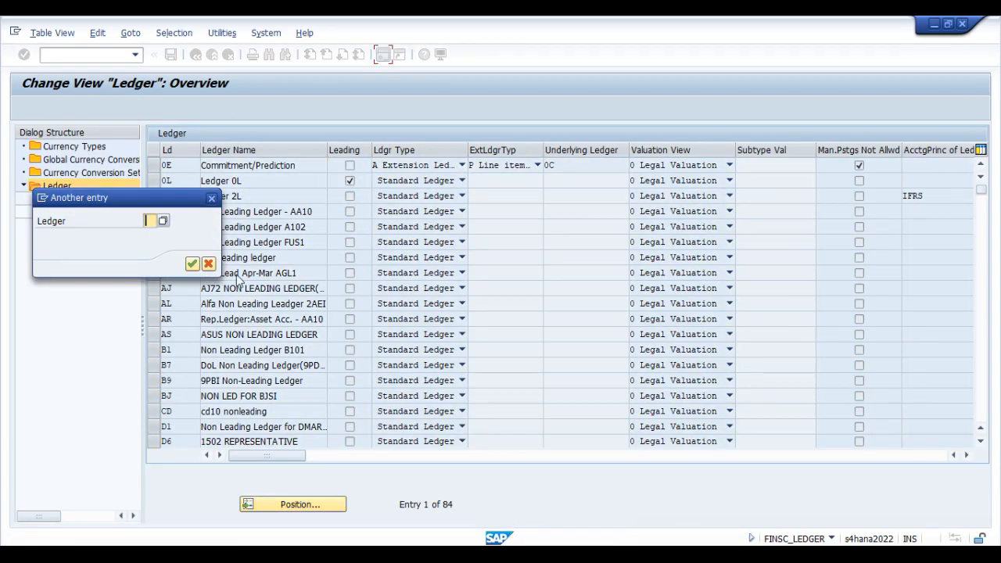
{"action": "left_click", "coordinate": [211, 199]}
{"action": "left_click", "coordinate": [154, 181]}
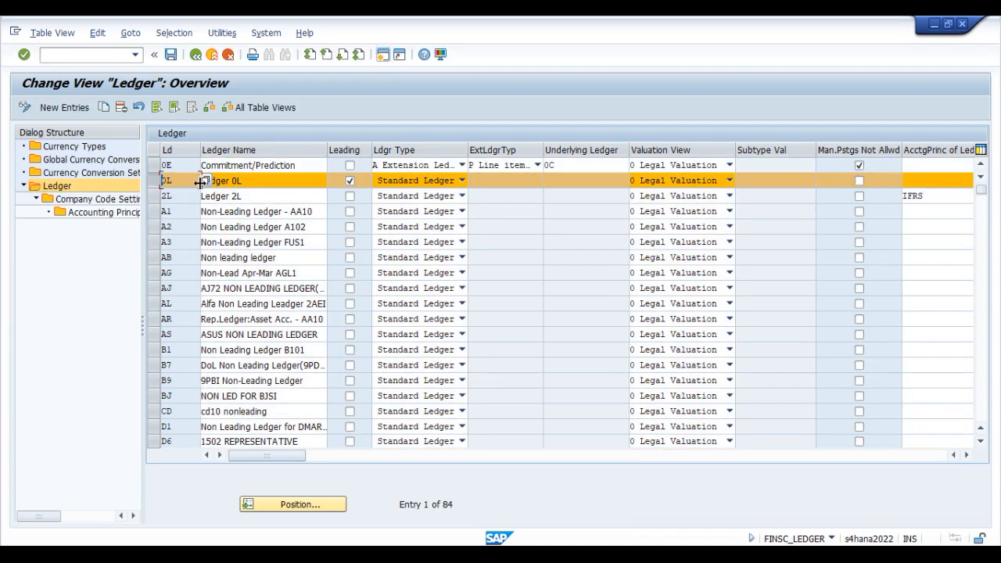
{"action": "double_click", "coordinate": [113, 204]}
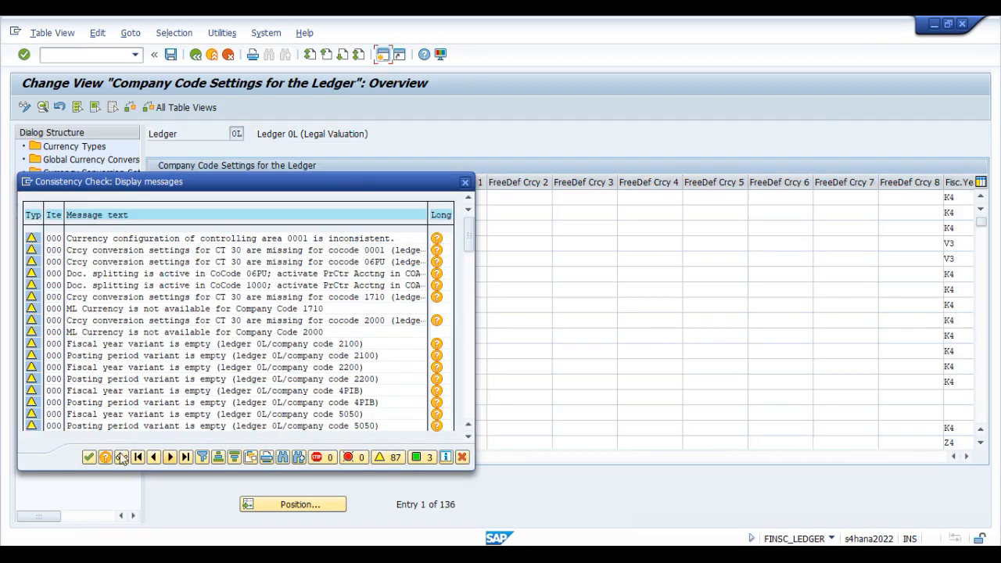
{"action": "left_click", "coordinate": [89, 457]}
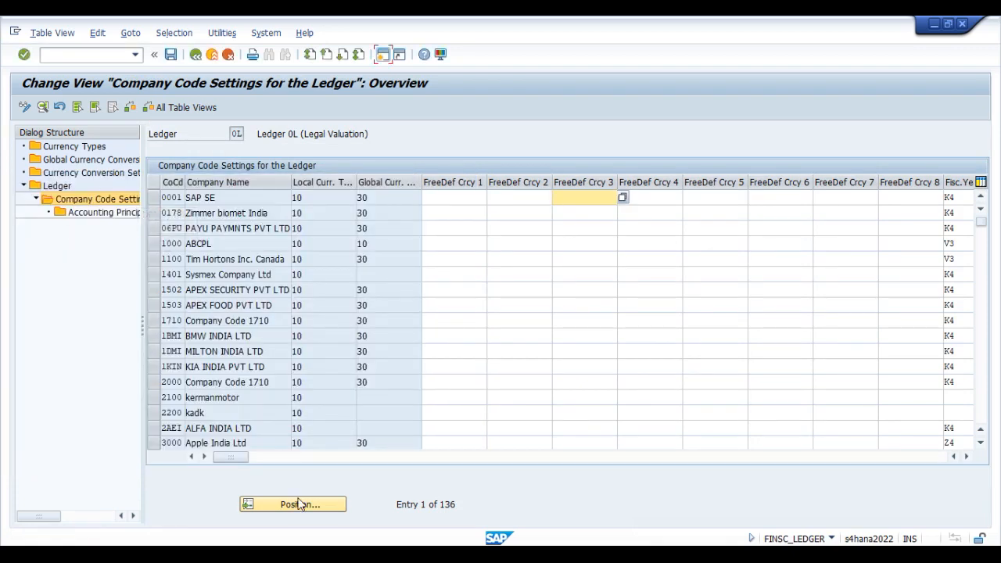
Step: Locate company code V001, widen the dialog structure, and open the accounting principles for V001 in ledger 0L
{"action": "left_click", "coordinate": [298, 507]}
{"action": "type", "text": "v001"}
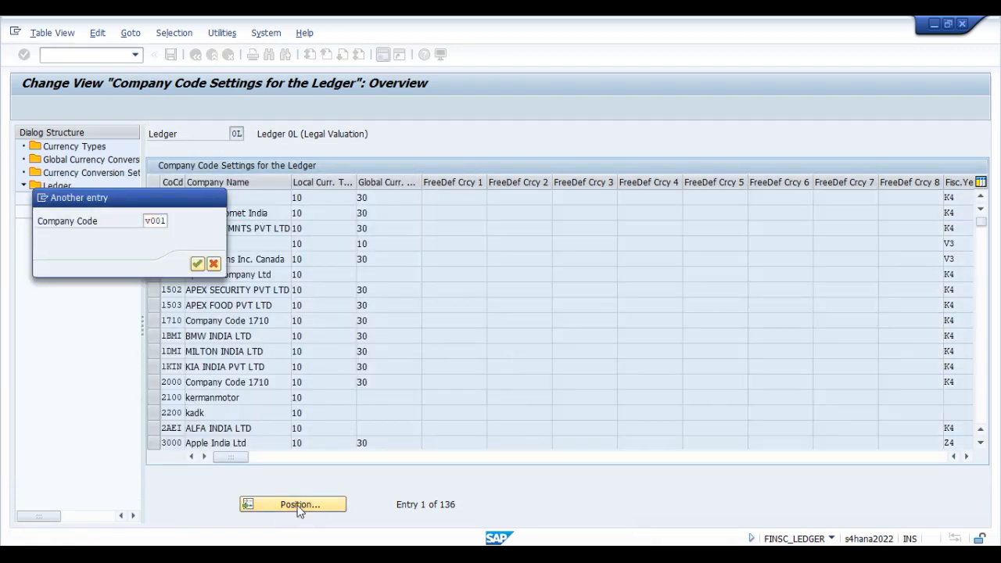
{"action": "key", "text": "Return"}
{"action": "left_click", "coordinate": [153, 197]}
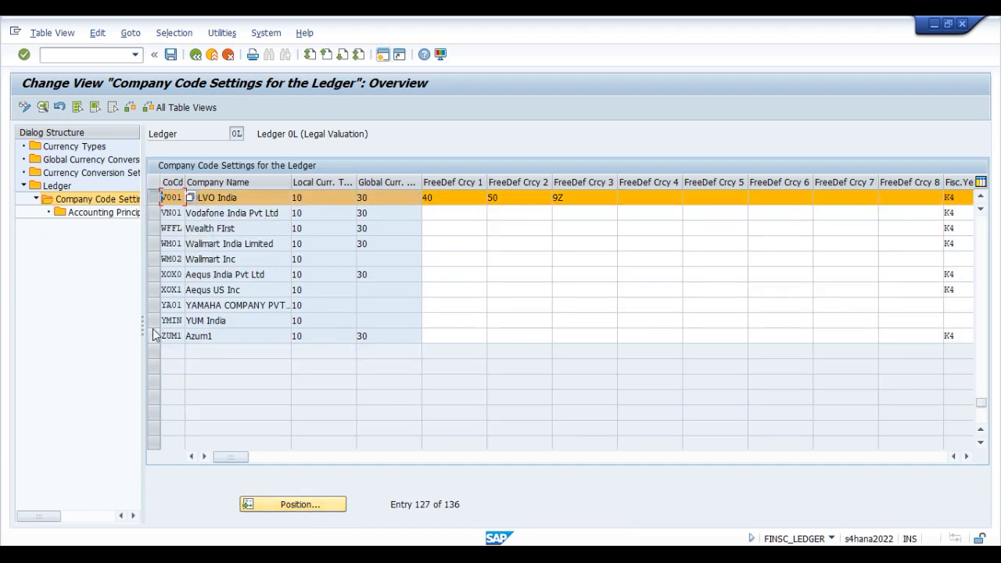
{"action": "left_click_drag", "start_coordinate": [140, 329], "coordinate": [266, 328]}
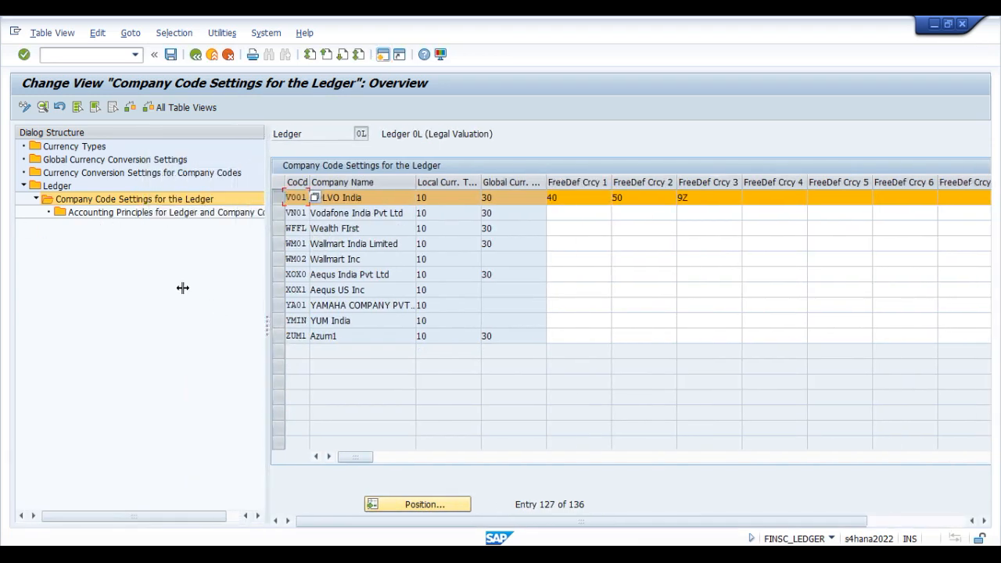
{"action": "double_click", "coordinate": [172, 212]}
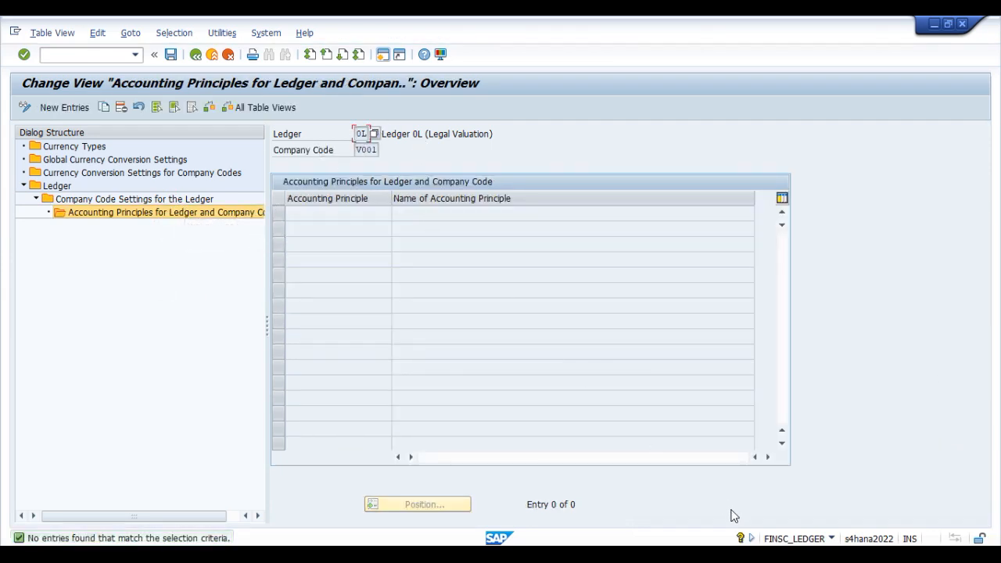
Step: Check the planned accounting principles in the Excel workbook and add VIFR as a new entry for V001 in ledger 0L
{"action": "left_click", "coordinate": [854, 536]}
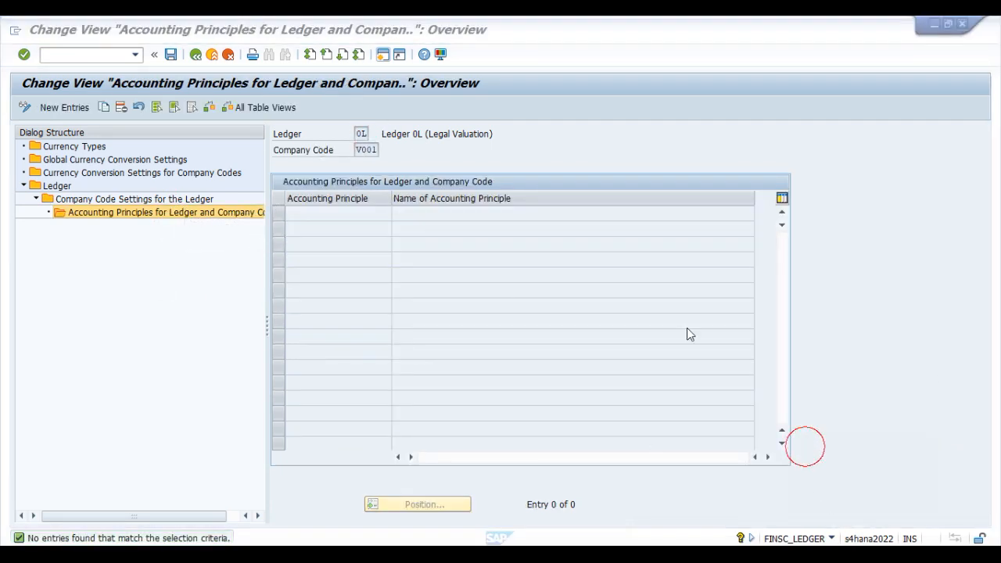
{"action": "left_click_drag", "start_coordinate": [244, 121], "coordinate": [555, 160]}
{"action": "left_click", "coordinate": [57, 114]}
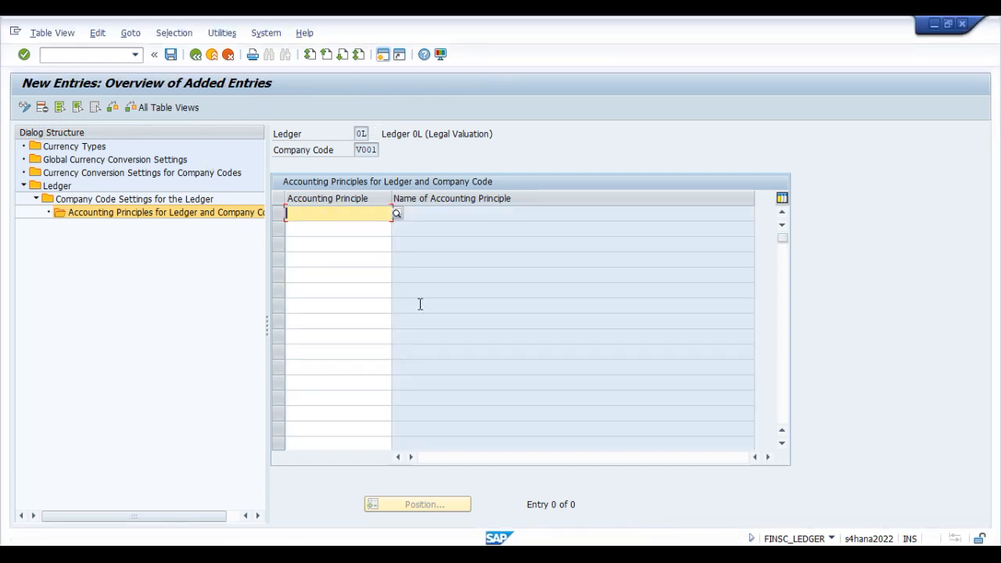
{"action": "key", "text": "alt+Tab"}
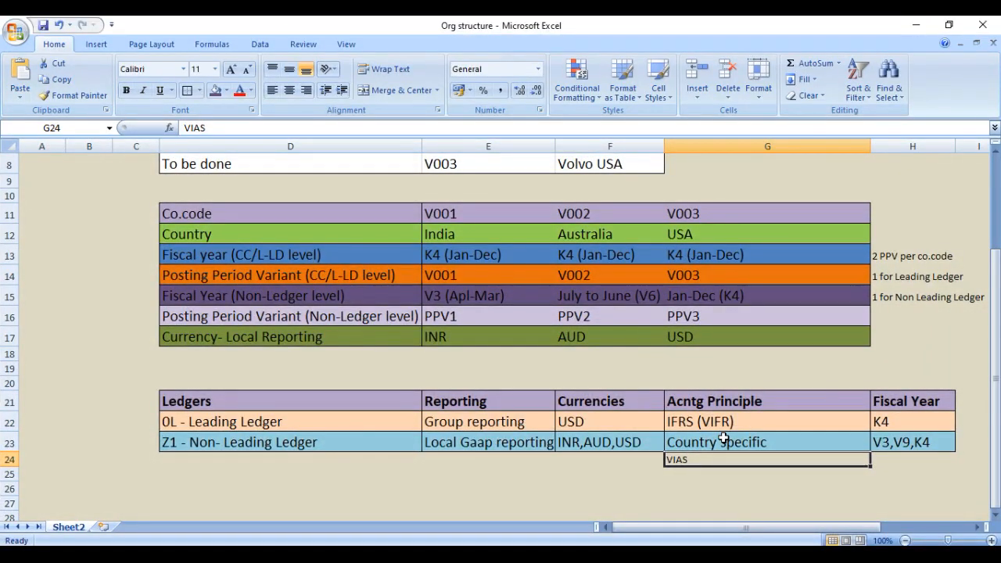
{"action": "left_click", "coordinate": [915, 25]}
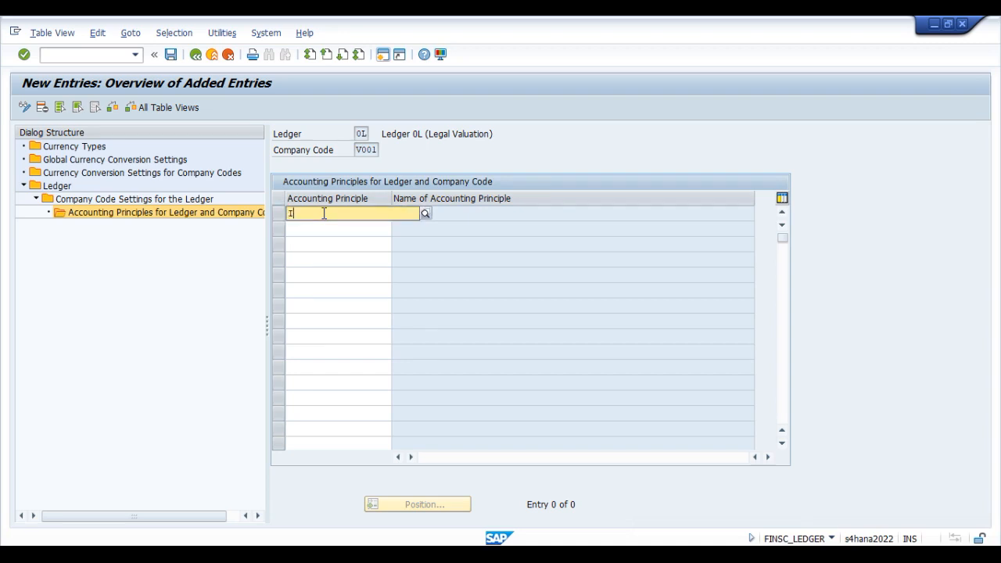
{"action": "type", "text": "VIFR"}
{"action": "key", "text": "Return"}
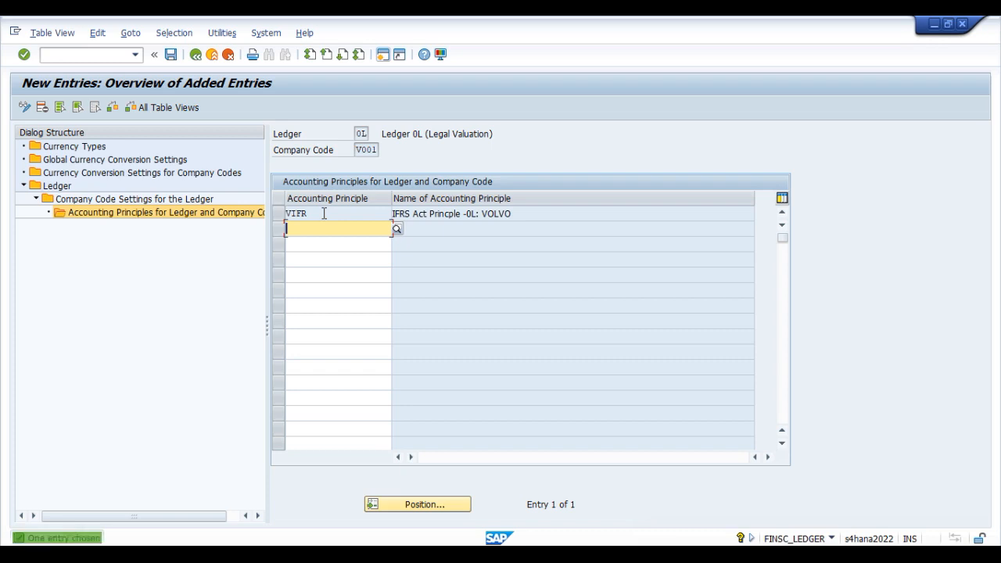
Step: Save the VIFR assignment, acknowledging the consistency check messages and accepting the proposed customizing request
{"action": "left_click", "coordinate": [171, 55]}
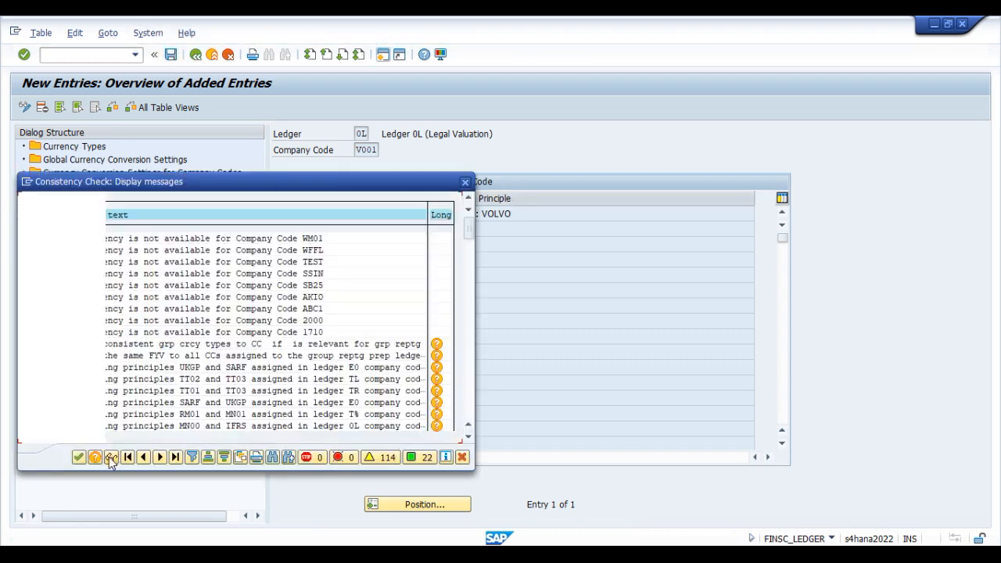
{"action": "left_click", "coordinate": [78, 456]}
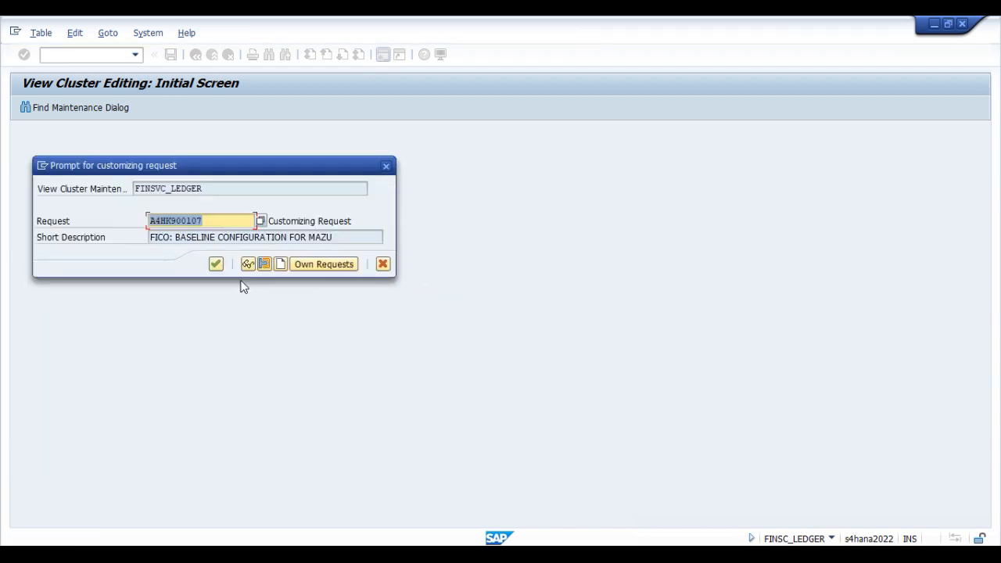
{"action": "left_click", "coordinate": [216, 264]}
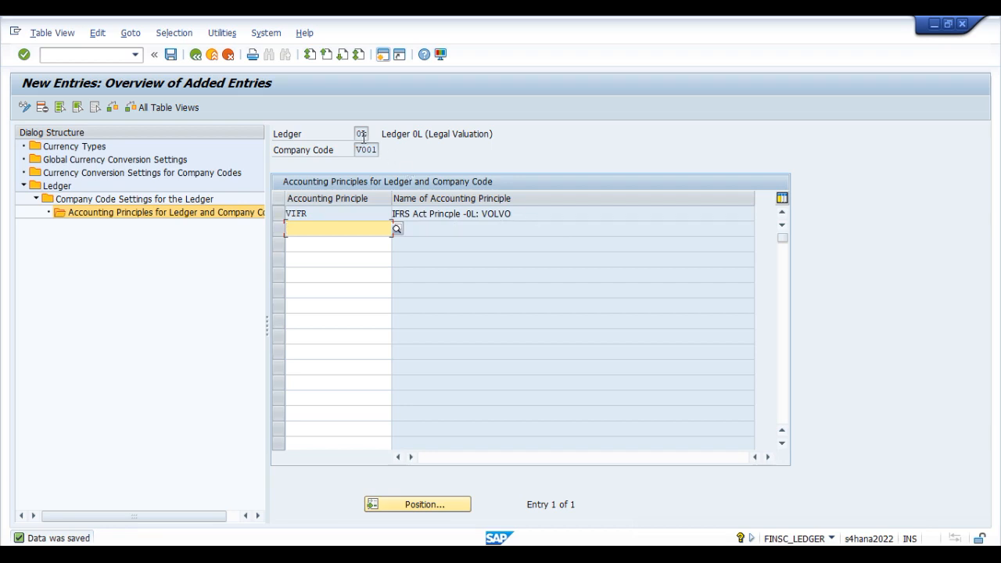
{"action": "left_click", "coordinate": [566, 218]}
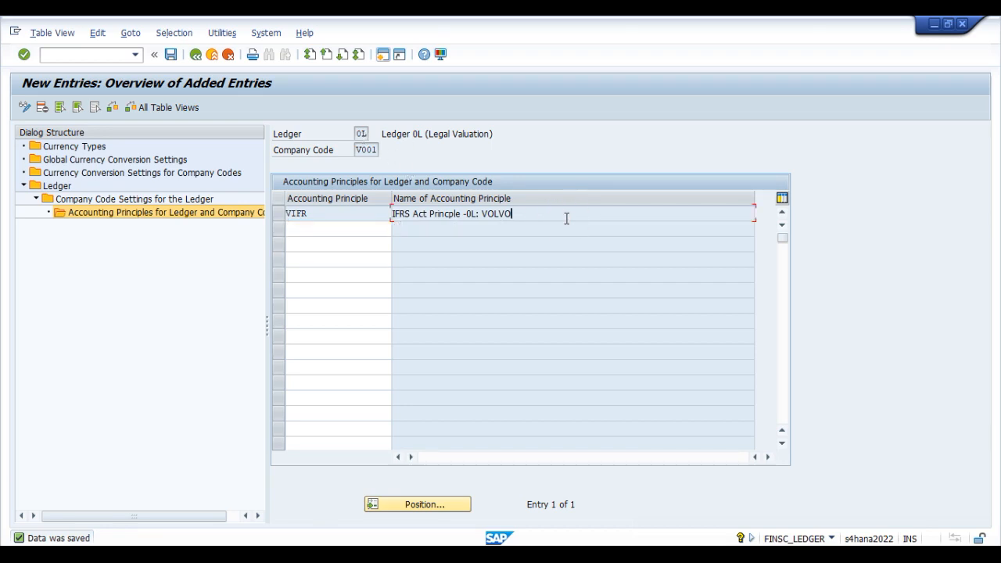
Step: Go back from the ledger 0L accounting principles to the ledger overview, acknowledging the consistency check messages
{"action": "left_click", "coordinate": [197, 59]}
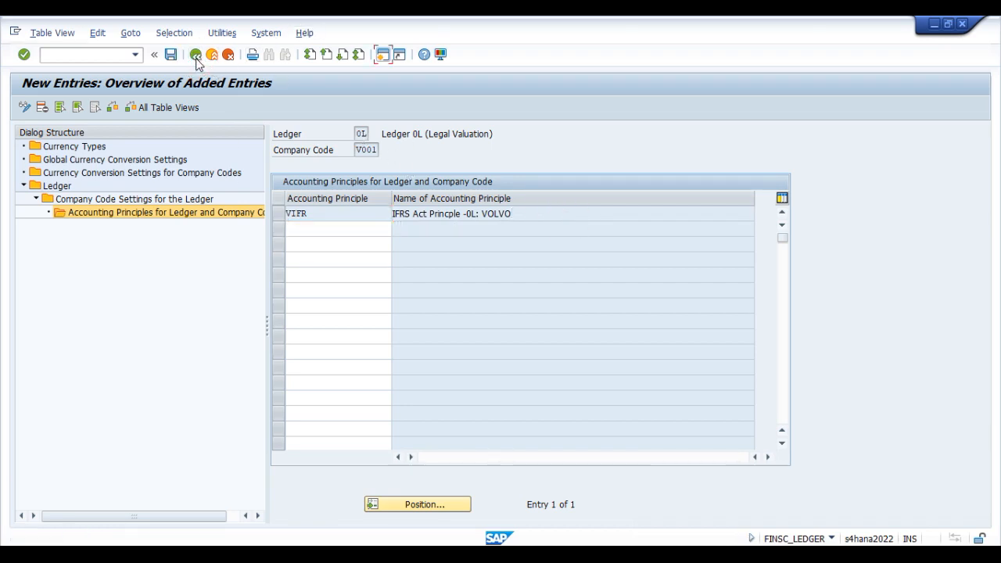
{"action": "left_click", "coordinate": [196, 59]}
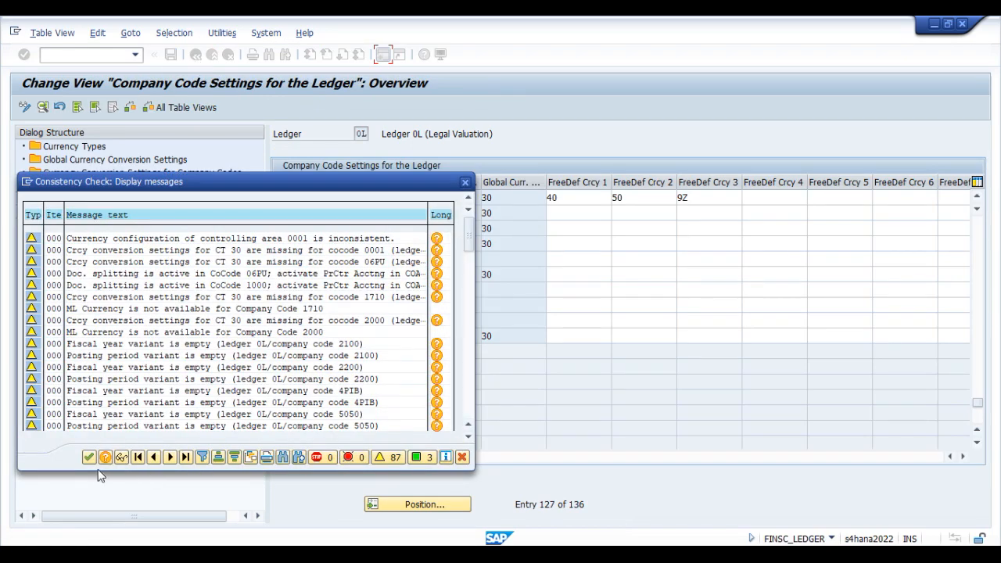
{"action": "left_click", "coordinate": [88, 456]}
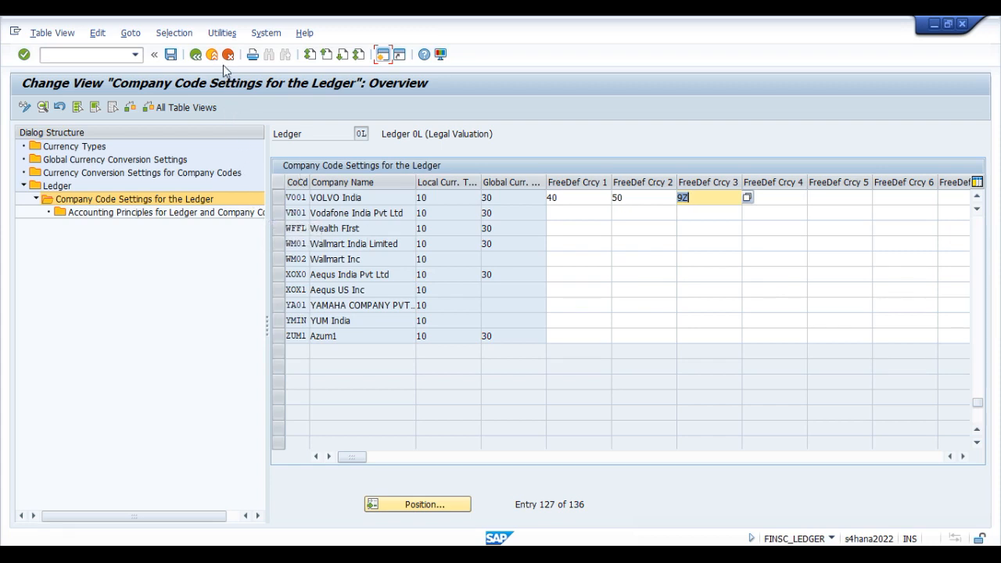
{"action": "left_click", "coordinate": [194, 57]}
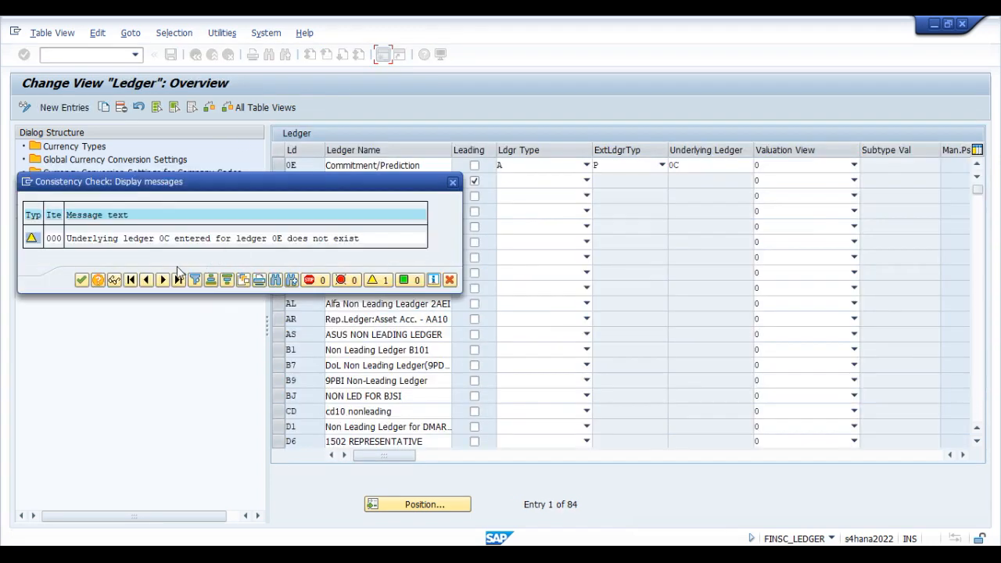
{"action": "left_click", "coordinate": [81, 280]}
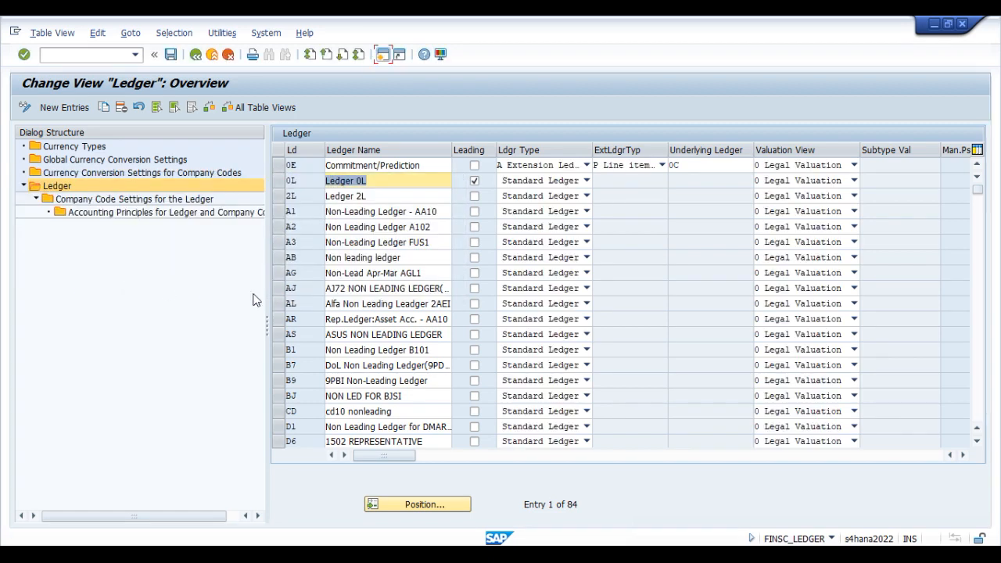
Step: Locate non-leading ledger Z1 and open its company code settings, acknowledging the consistency check messages
{"action": "left_click", "coordinate": [398, 504]}
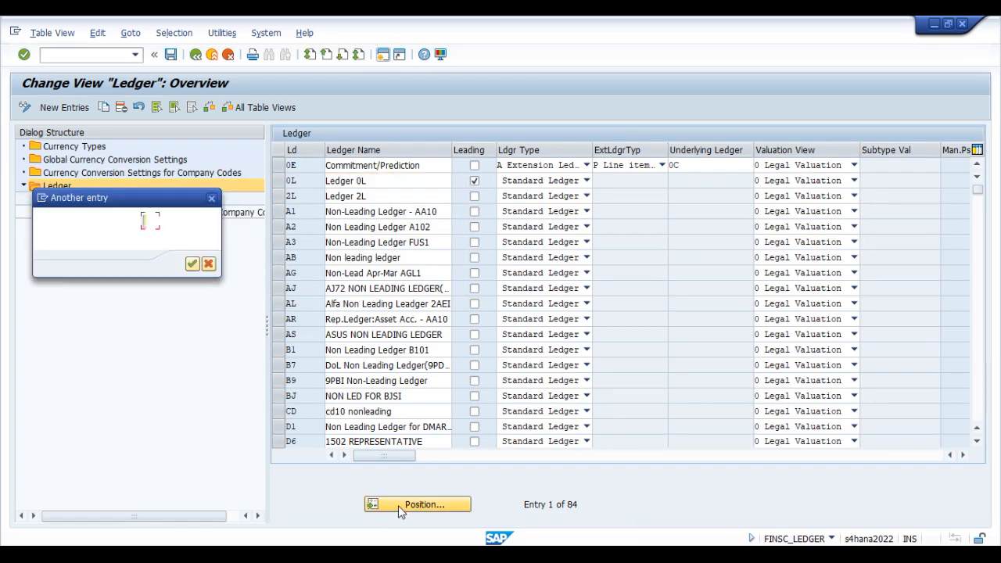
{"action": "type", "text": "21"}
{"action": "key", "text": "Return"}
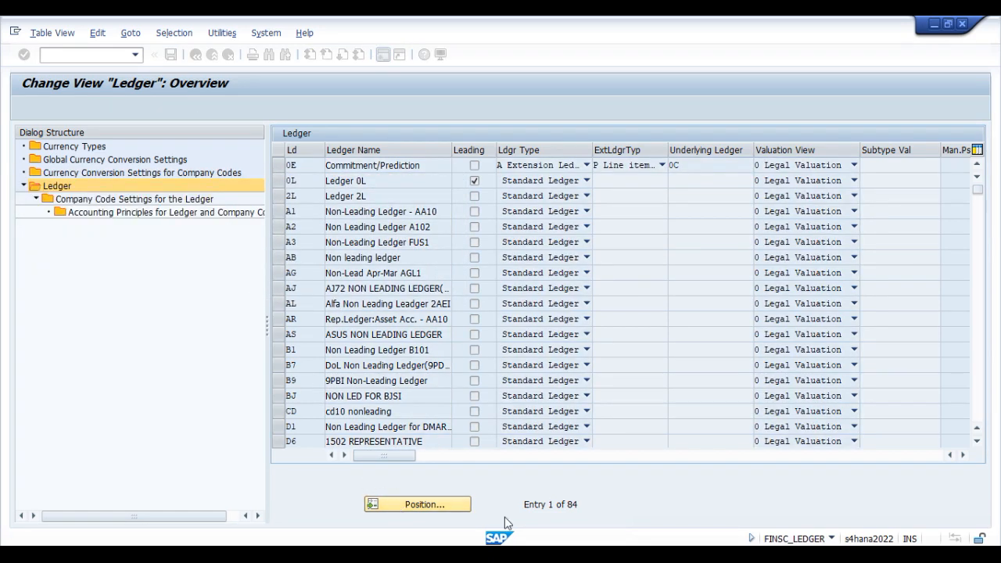
{"action": "left_click", "coordinate": [279, 169]}
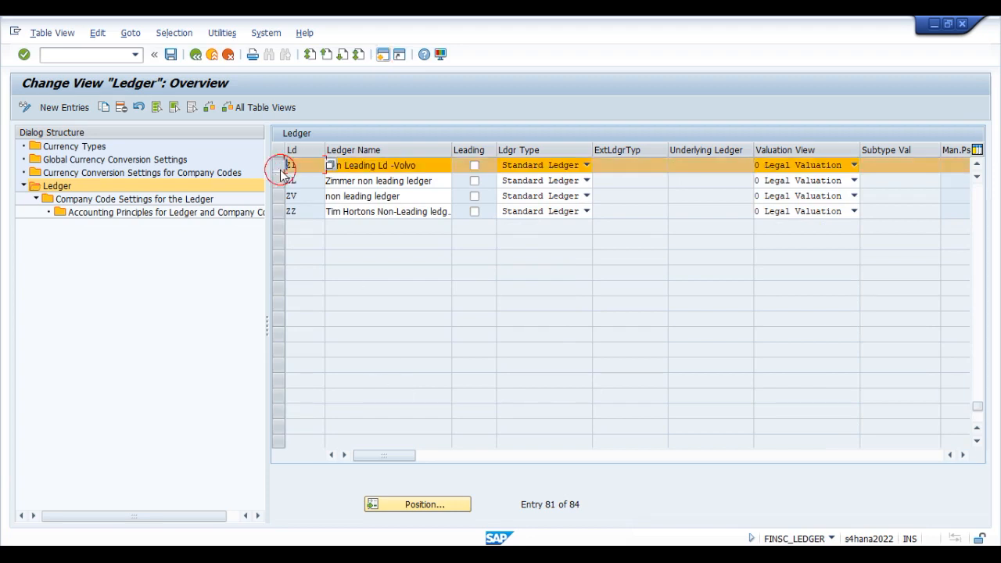
{"action": "double_click", "coordinate": [133, 199]}
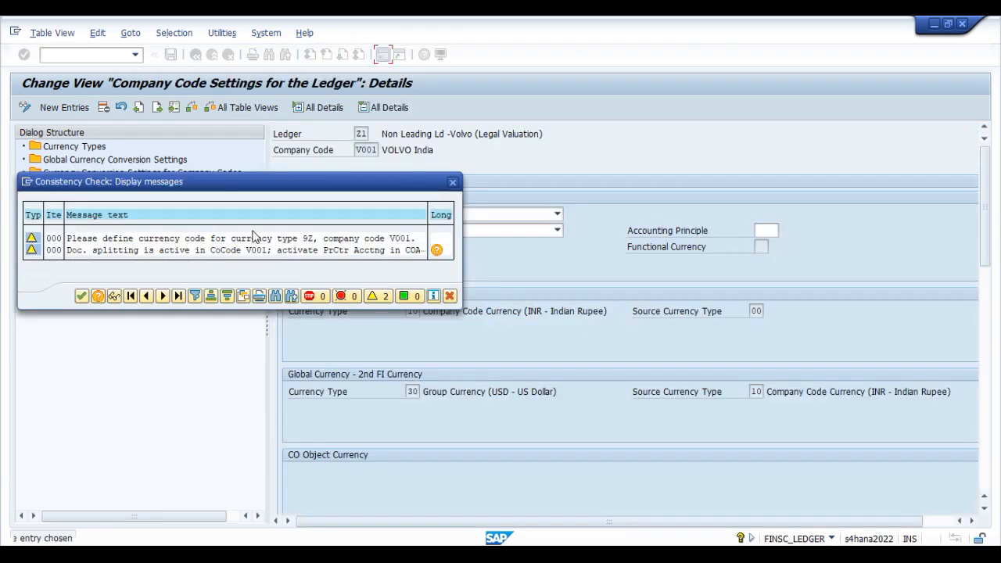
{"action": "left_click", "coordinate": [84, 294]}
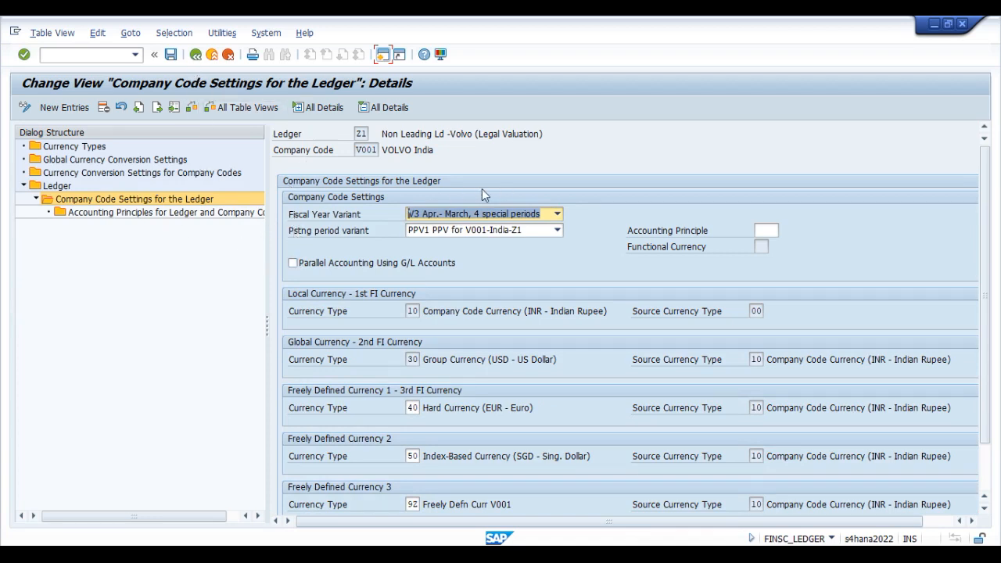
Step: Assign accounting principle VIAS to company code V001 in ledger Z1 and save, acknowledging the consistency check messages
{"action": "left_click", "coordinate": [358, 150]}
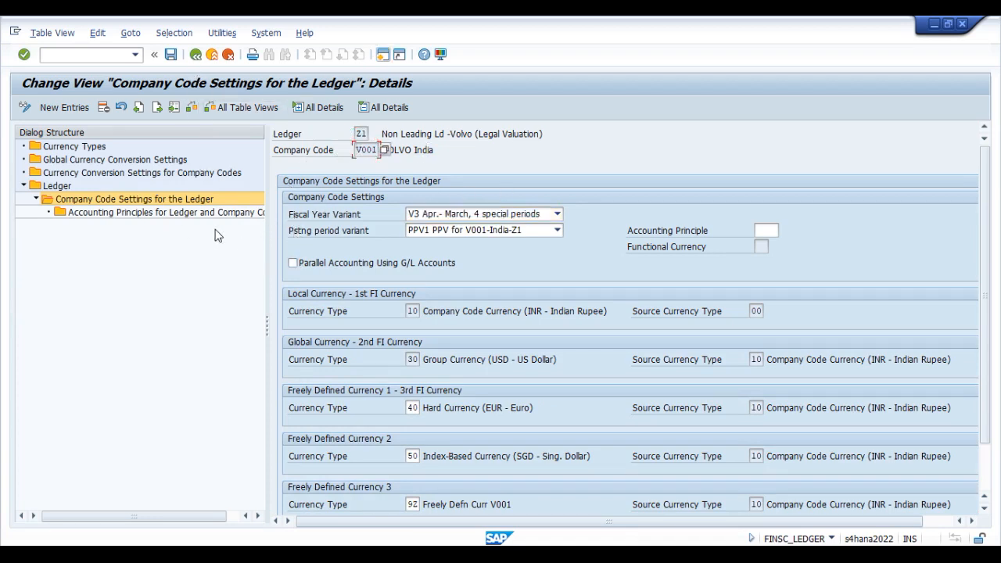
{"action": "double_click", "coordinate": [104, 216]}
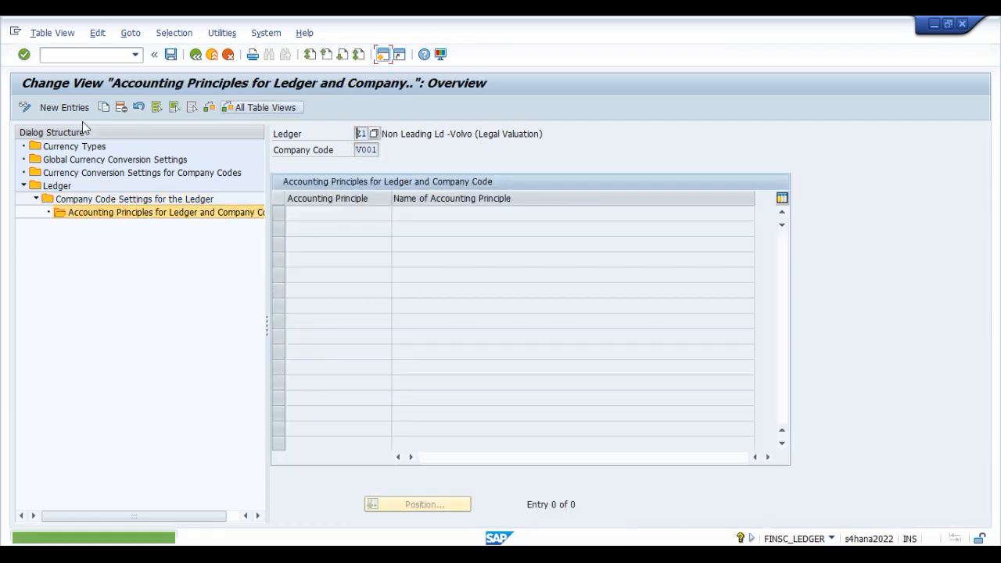
{"action": "left_click", "coordinate": [66, 107]}
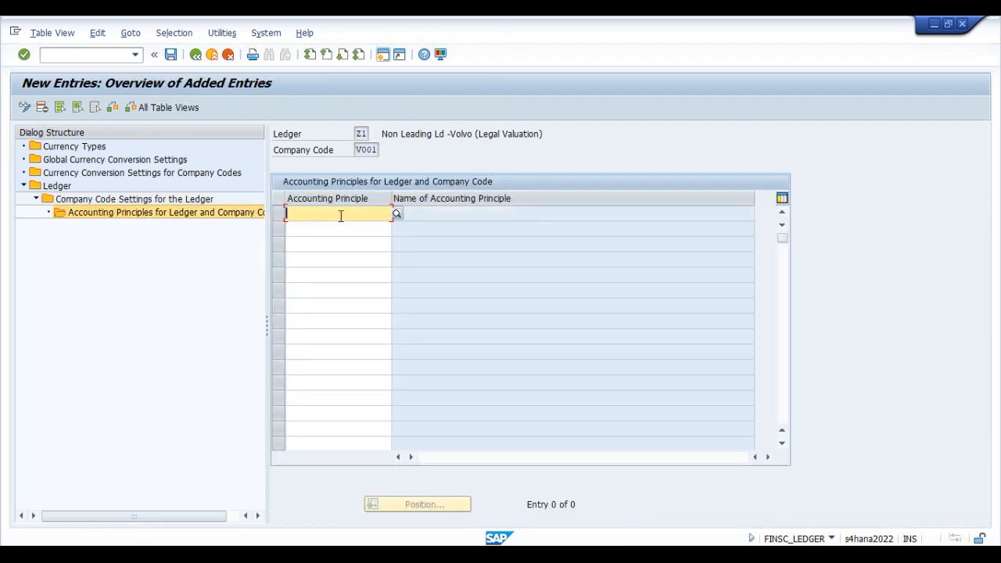
{"action": "type", "text": "VIAS"}
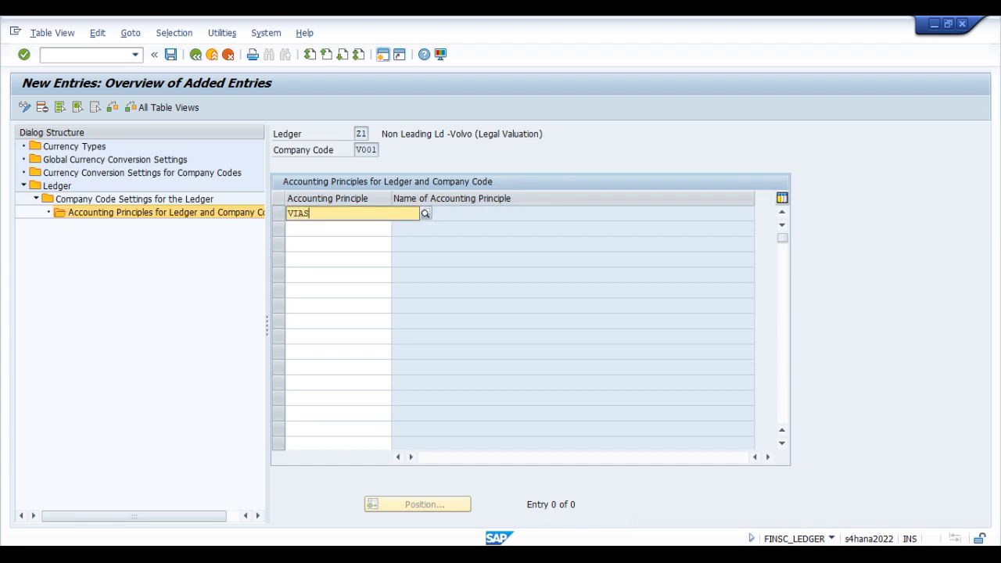
{"action": "key", "text": "Return"}
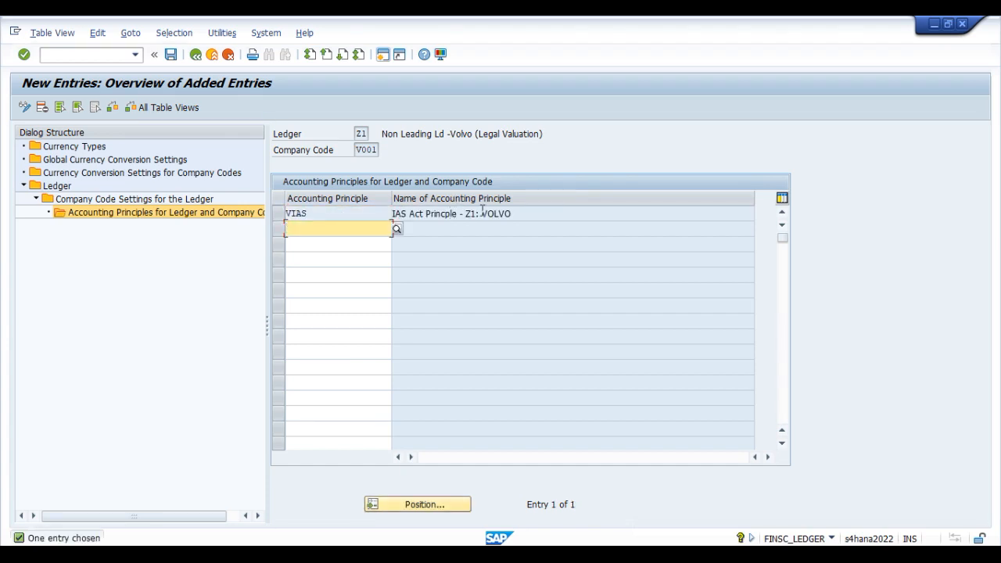
{"action": "key", "text": "ctrl+s"}
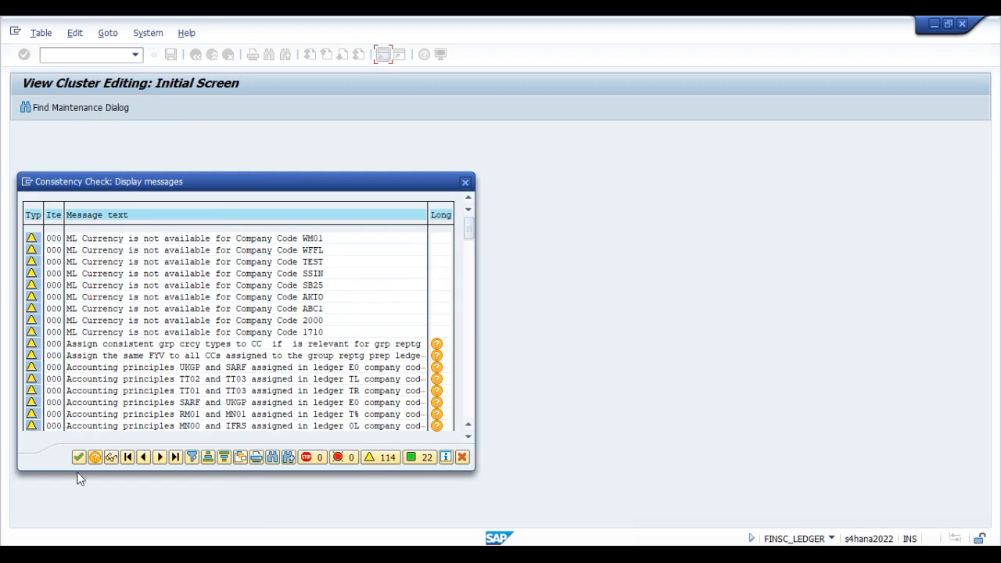
{"action": "left_click", "coordinate": [79, 456]}
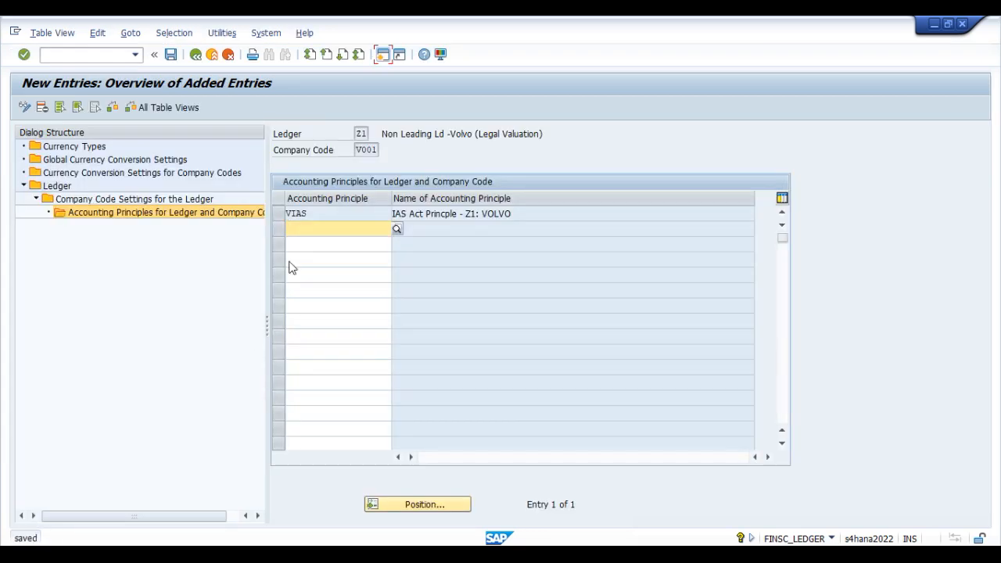
Step: Go back from the ledger Z1 accounting principles to V001's company code settings, acknowledging the consistency check messages
{"action": "left_click", "coordinate": [196, 55]}
{"action": "left_click", "coordinate": [195, 55]}
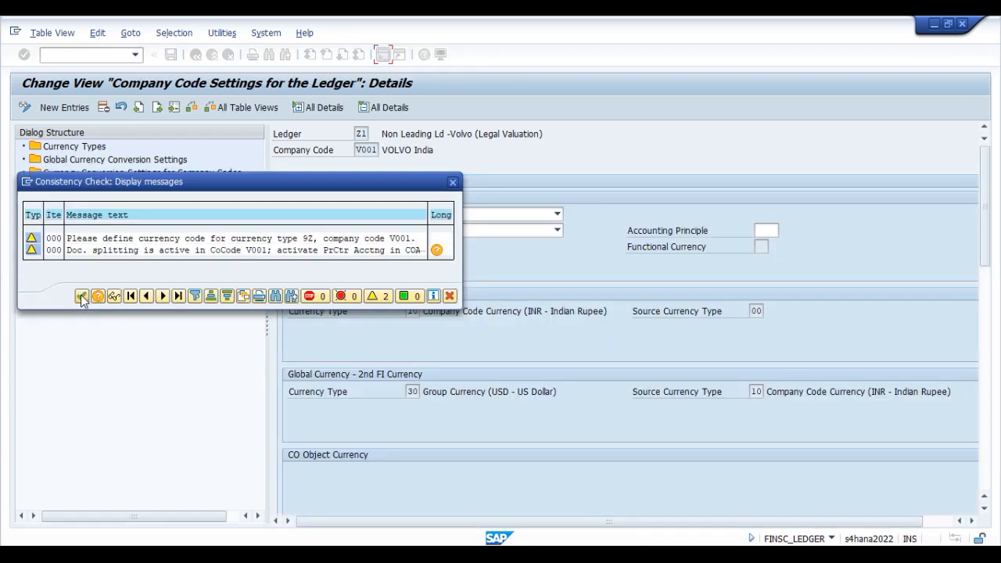
{"action": "left_click", "coordinate": [82, 295]}
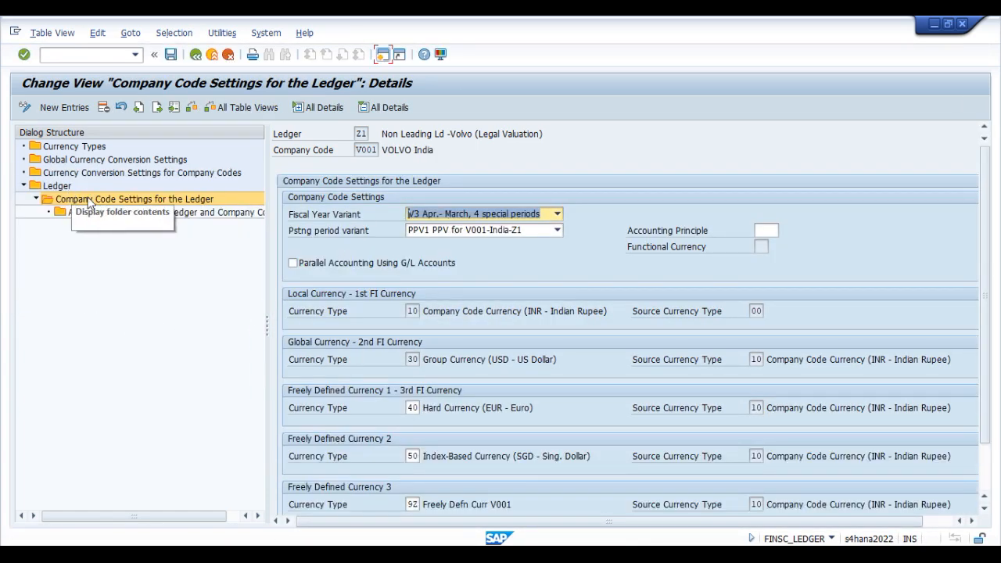
Step: Review V001's fiscal year variant, posting period variant and currency types in ledger Z1 and save, acknowledging the consistency check messages
{"action": "left_click", "coordinate": [454, 212]}
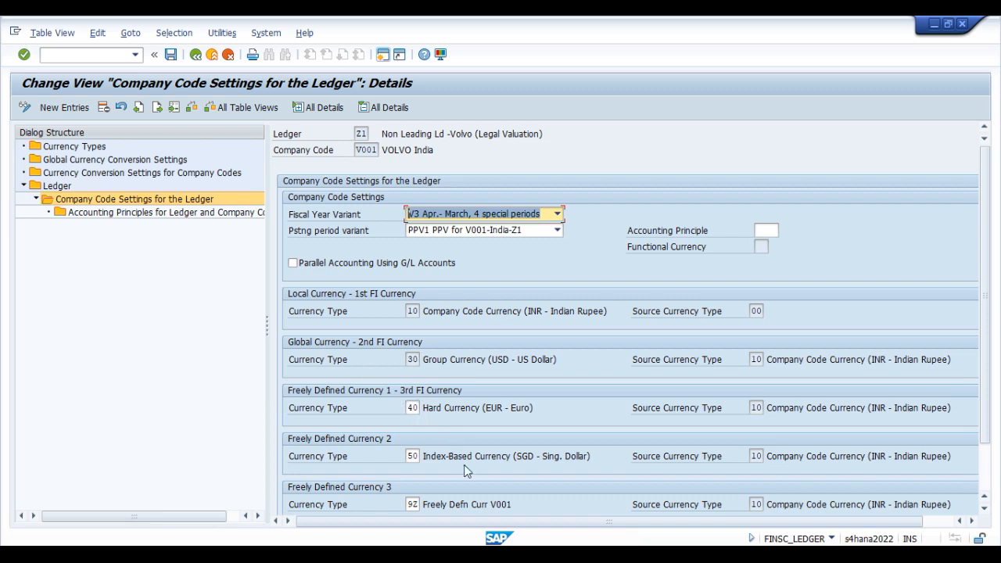
{"action": "scroll", "coordinate": [448, 465], "scroll_direction": "down", "scroll_amount": 3}
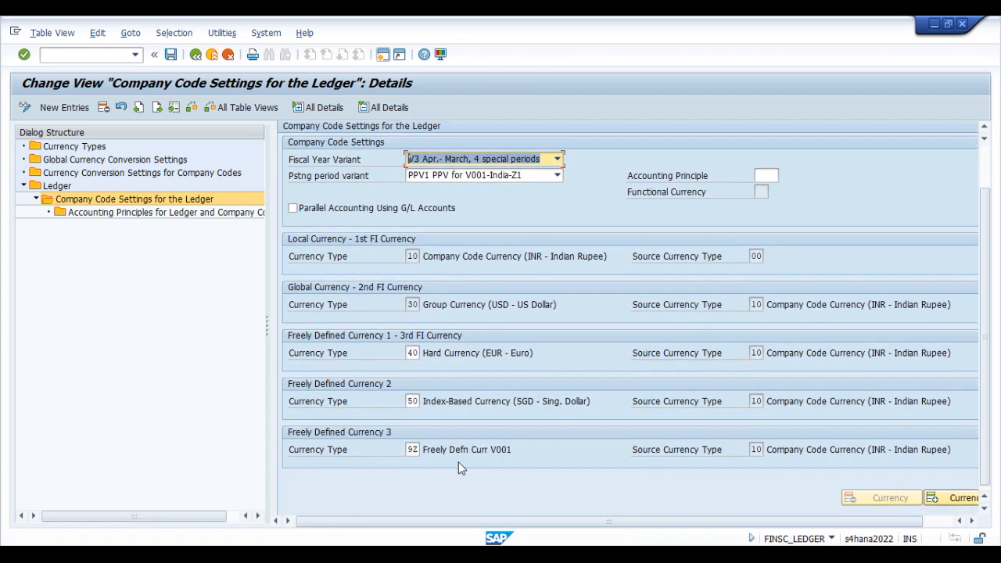
{"action": "scroll", "coordinate": [361, 153], "scroll_direction": "up", "scroll_amount": 3}
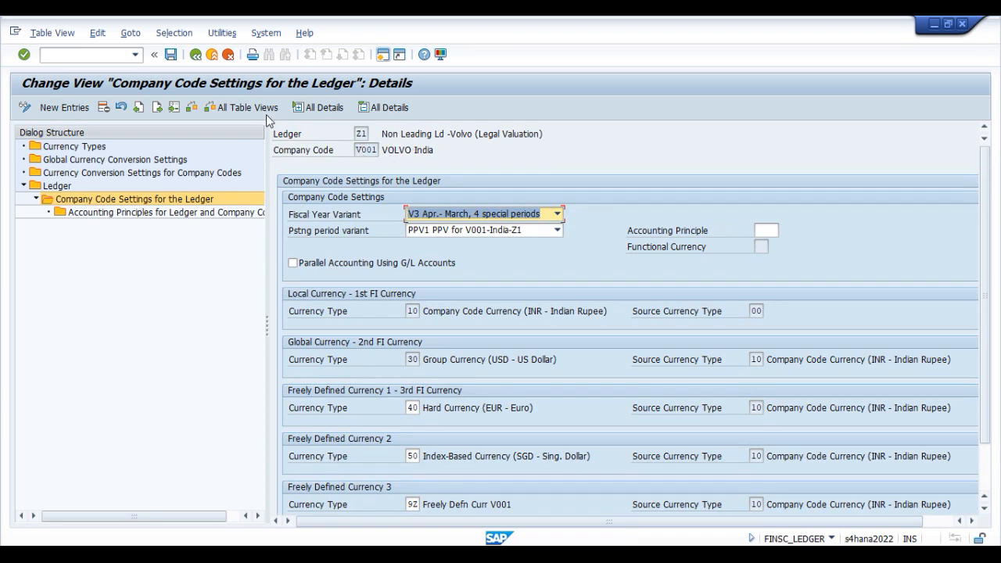
{"action": "scroll", "coordinate": [631, 433], "scroll_direction": "down", "scroll_amount": 3}
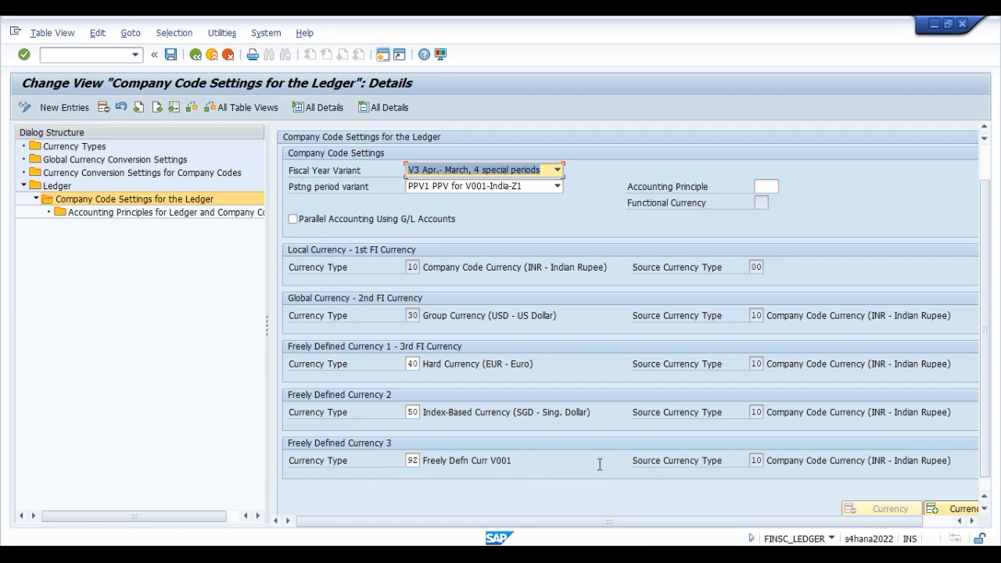
{"action": "scroll", "coordinate": [280, 209], "scroll_direction": "up", "scroll_amount": 3}
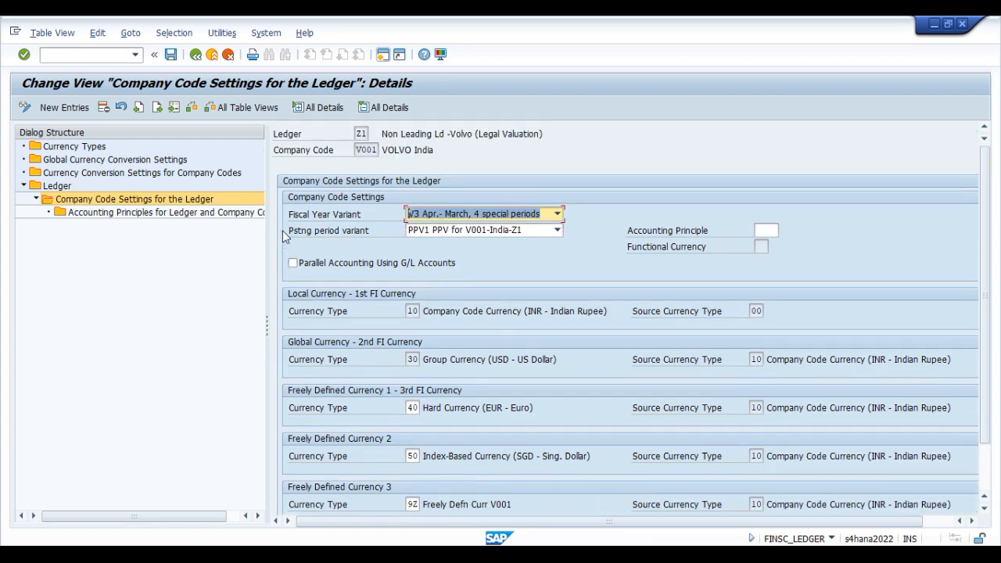
{"action": "left_click", "coordinate": [172, 55]}
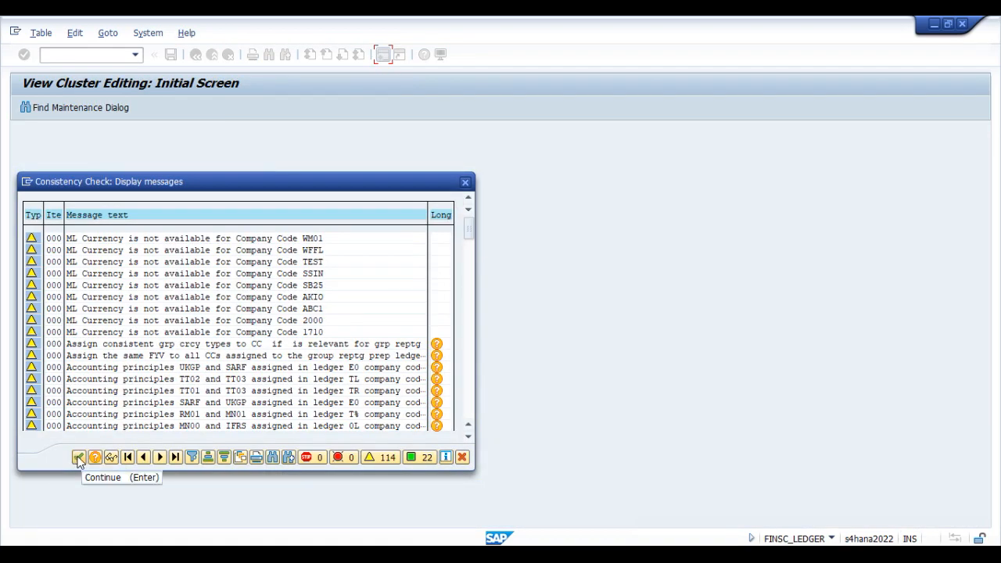
{"action": "left_click", "coordinate": [78, 456]}
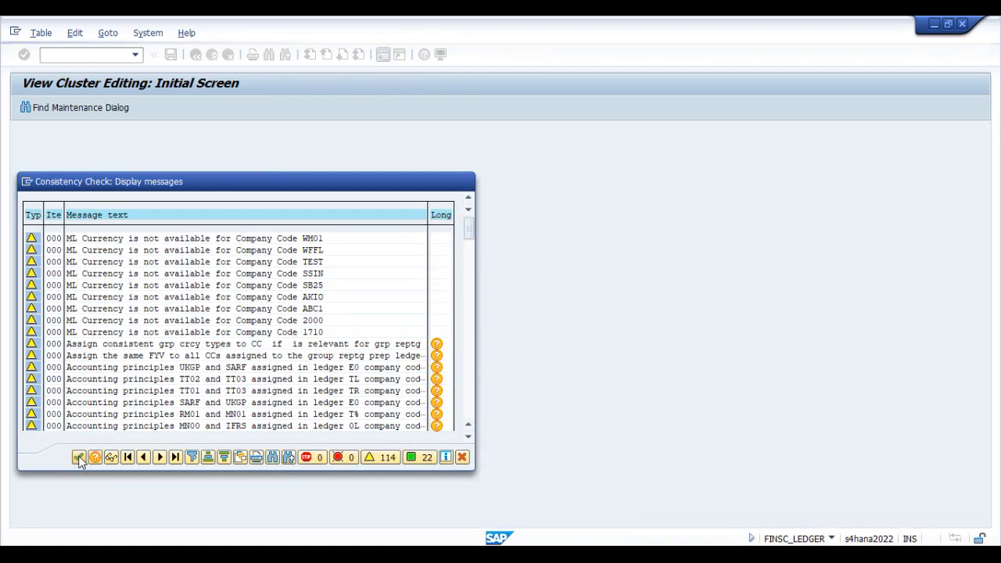